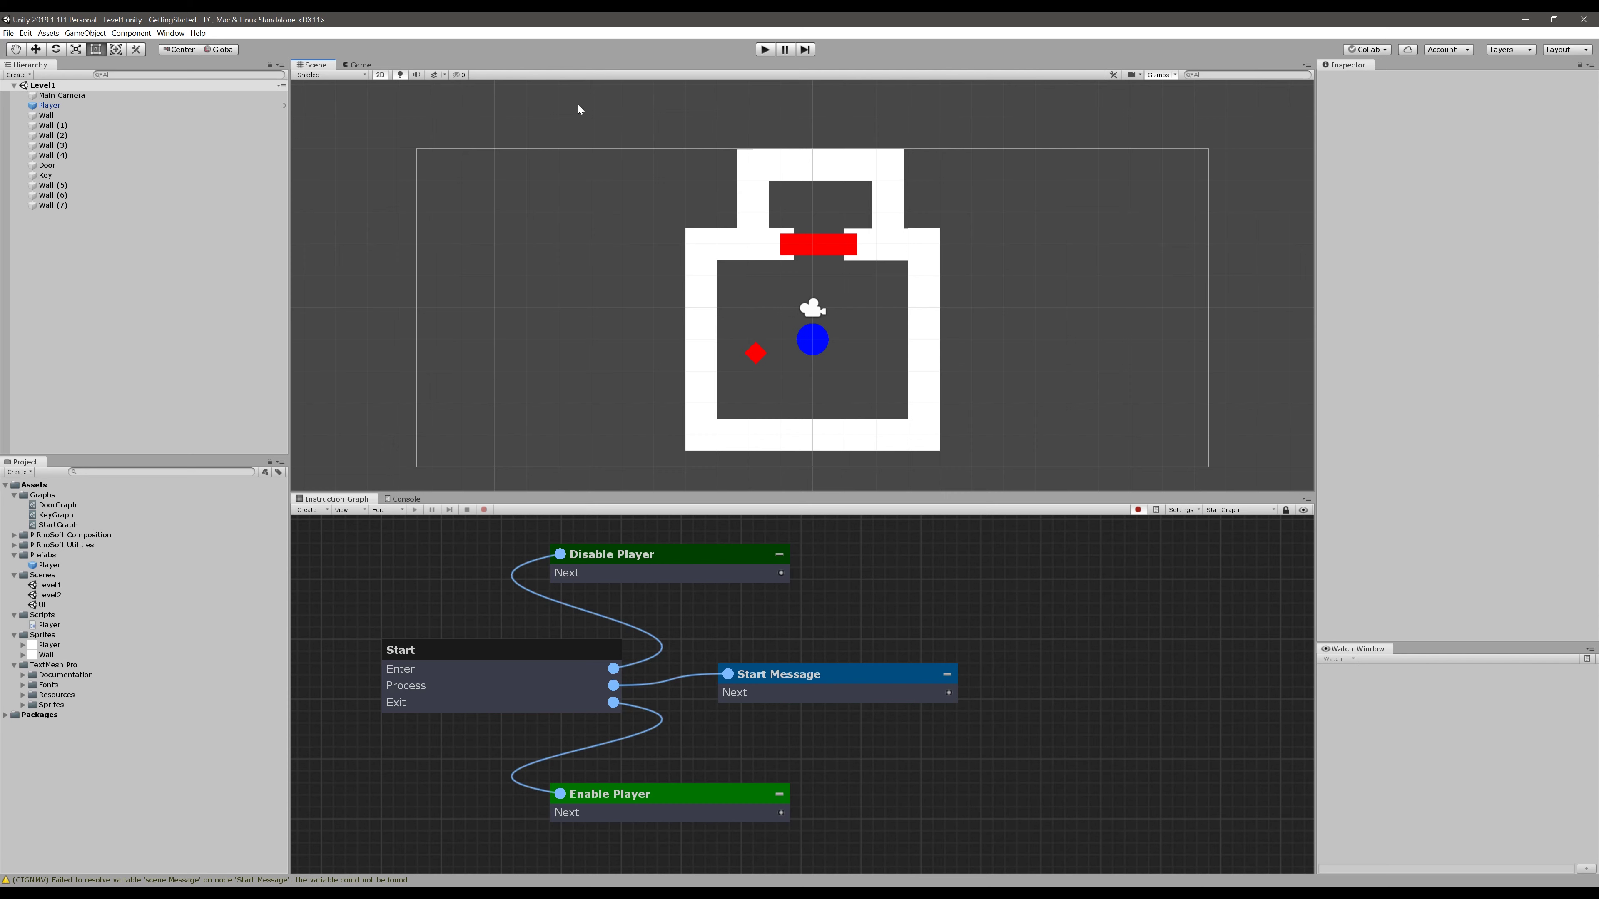
Review the Level2 and Ui scenes, return to Level1, and examine the Player's components down to its Start Graph Trigger
click(63, 586)
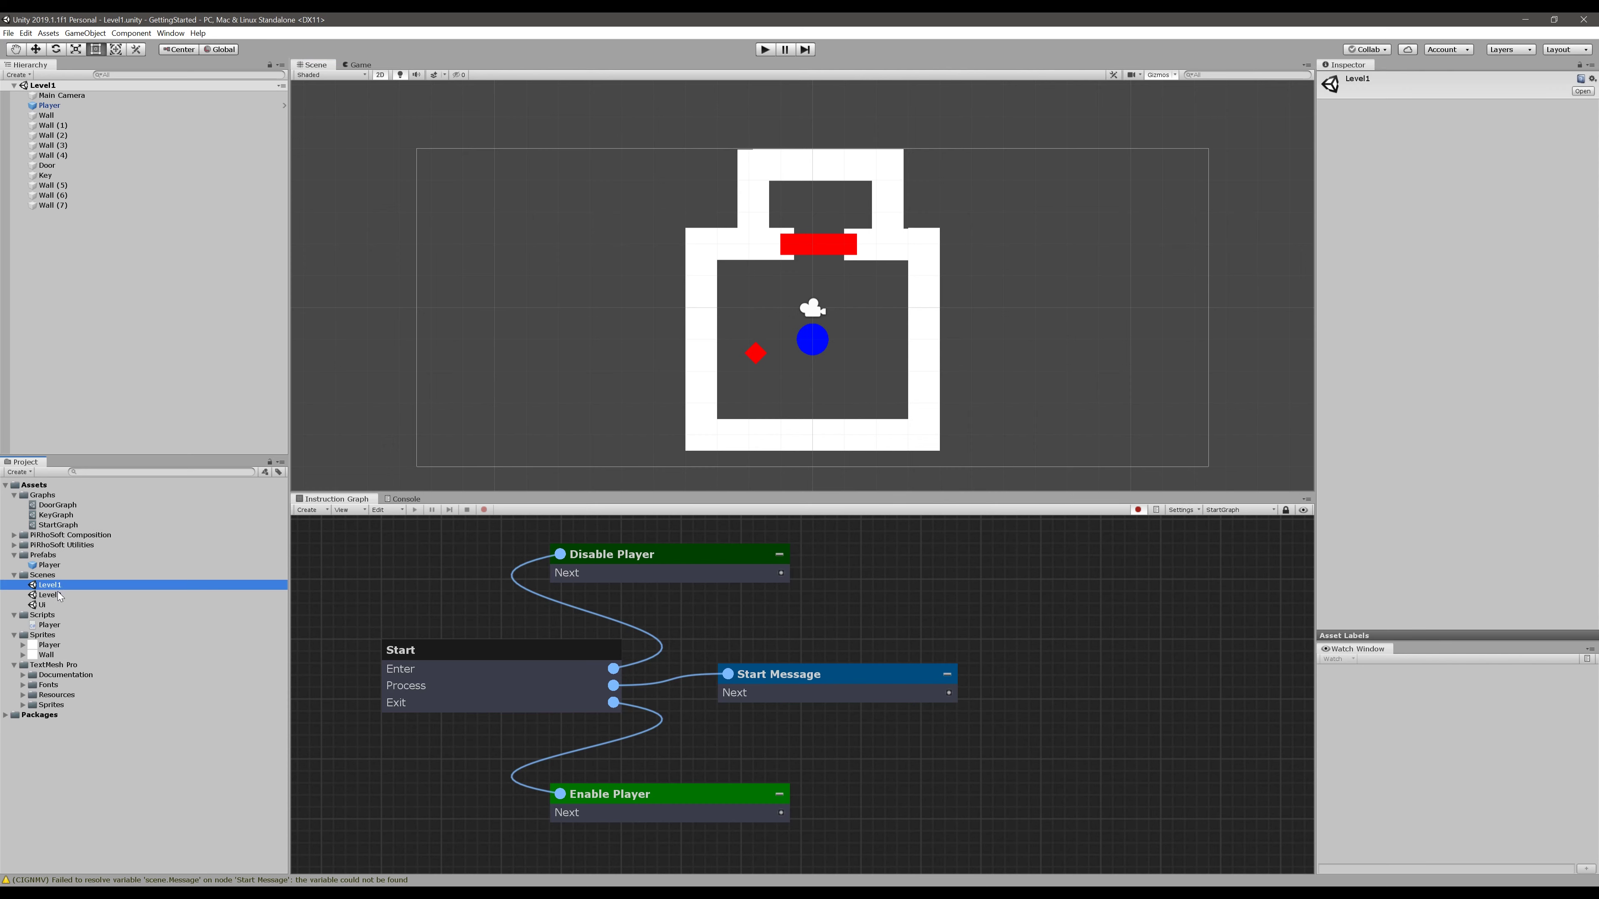
double_click(58, 596)
drag(537, 105, 1054, 481)
click(908, 482)
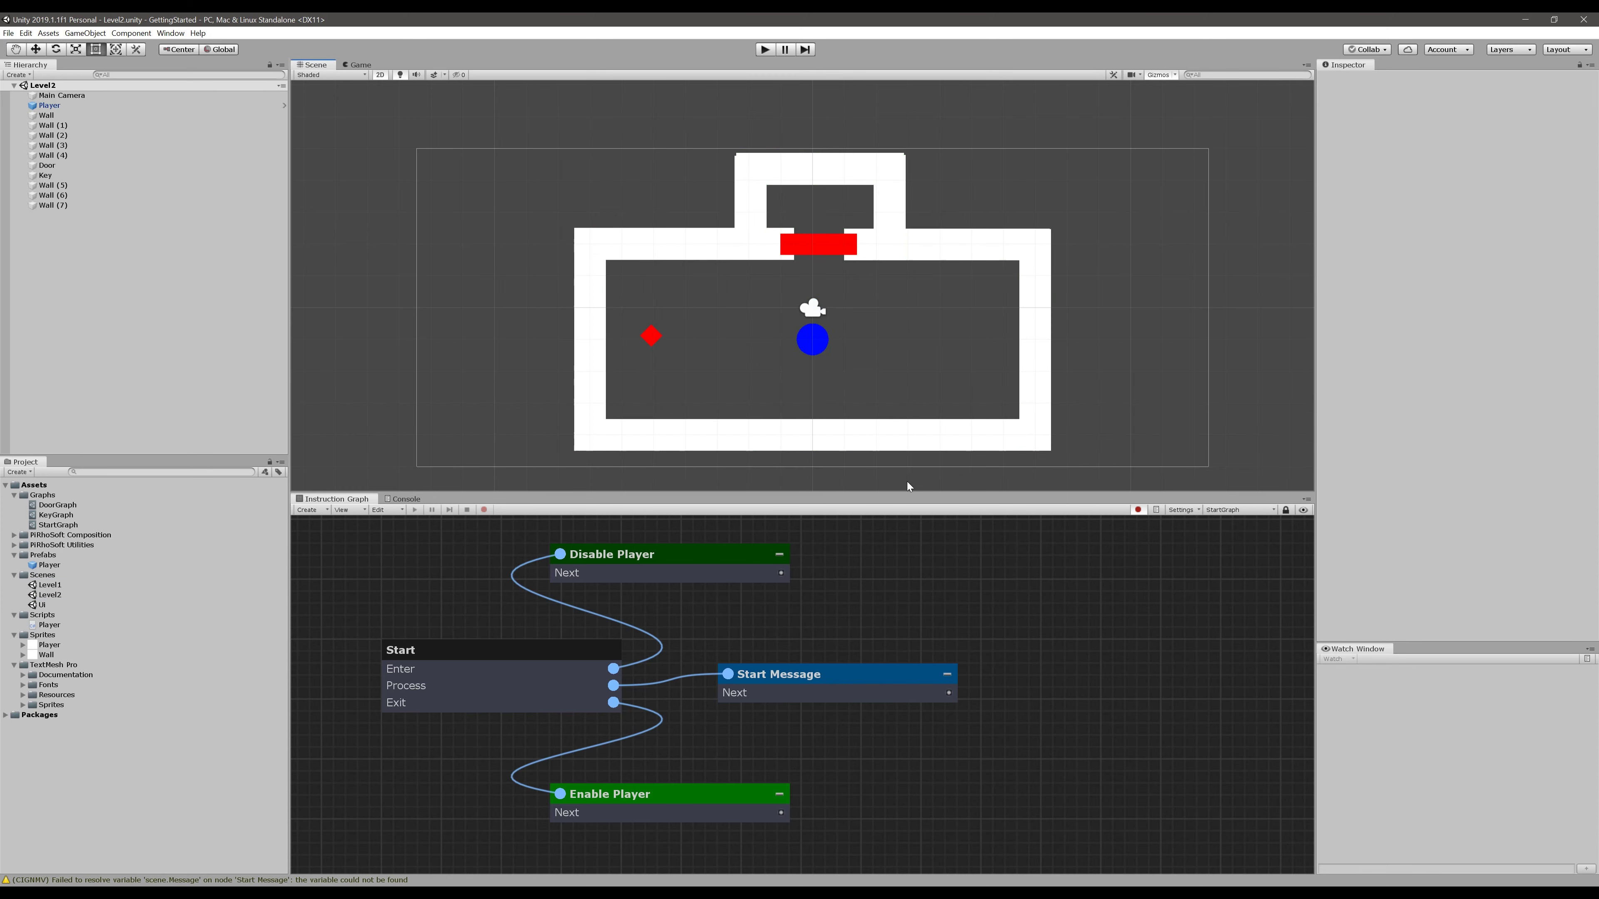
double_click(43, 605)
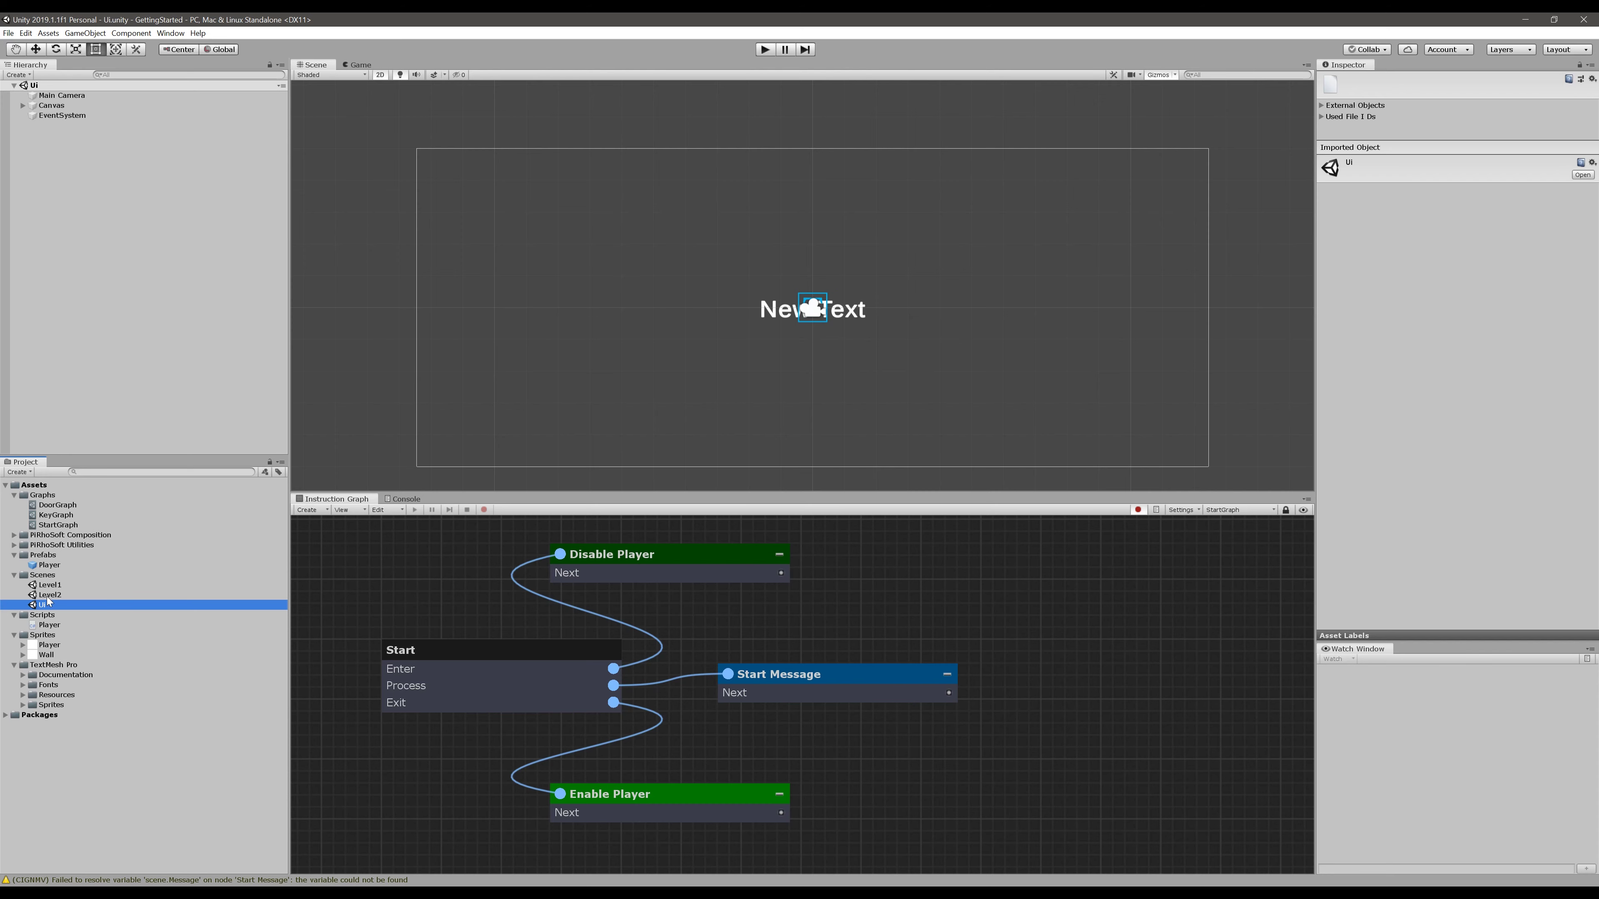
double_click(54, 585)
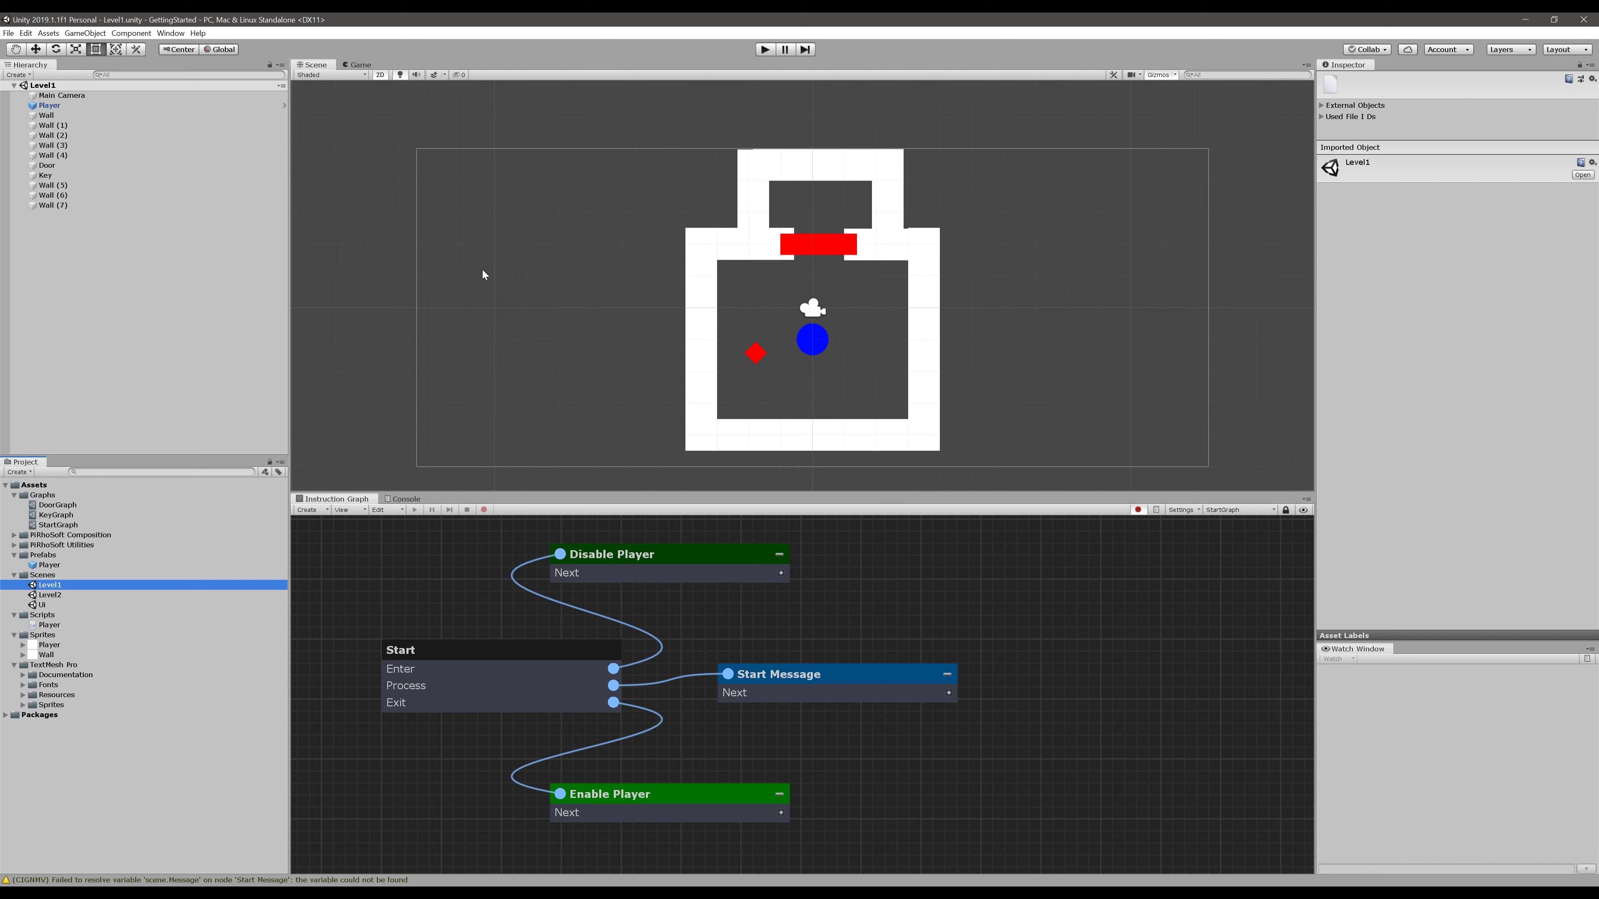
click(879, 580)
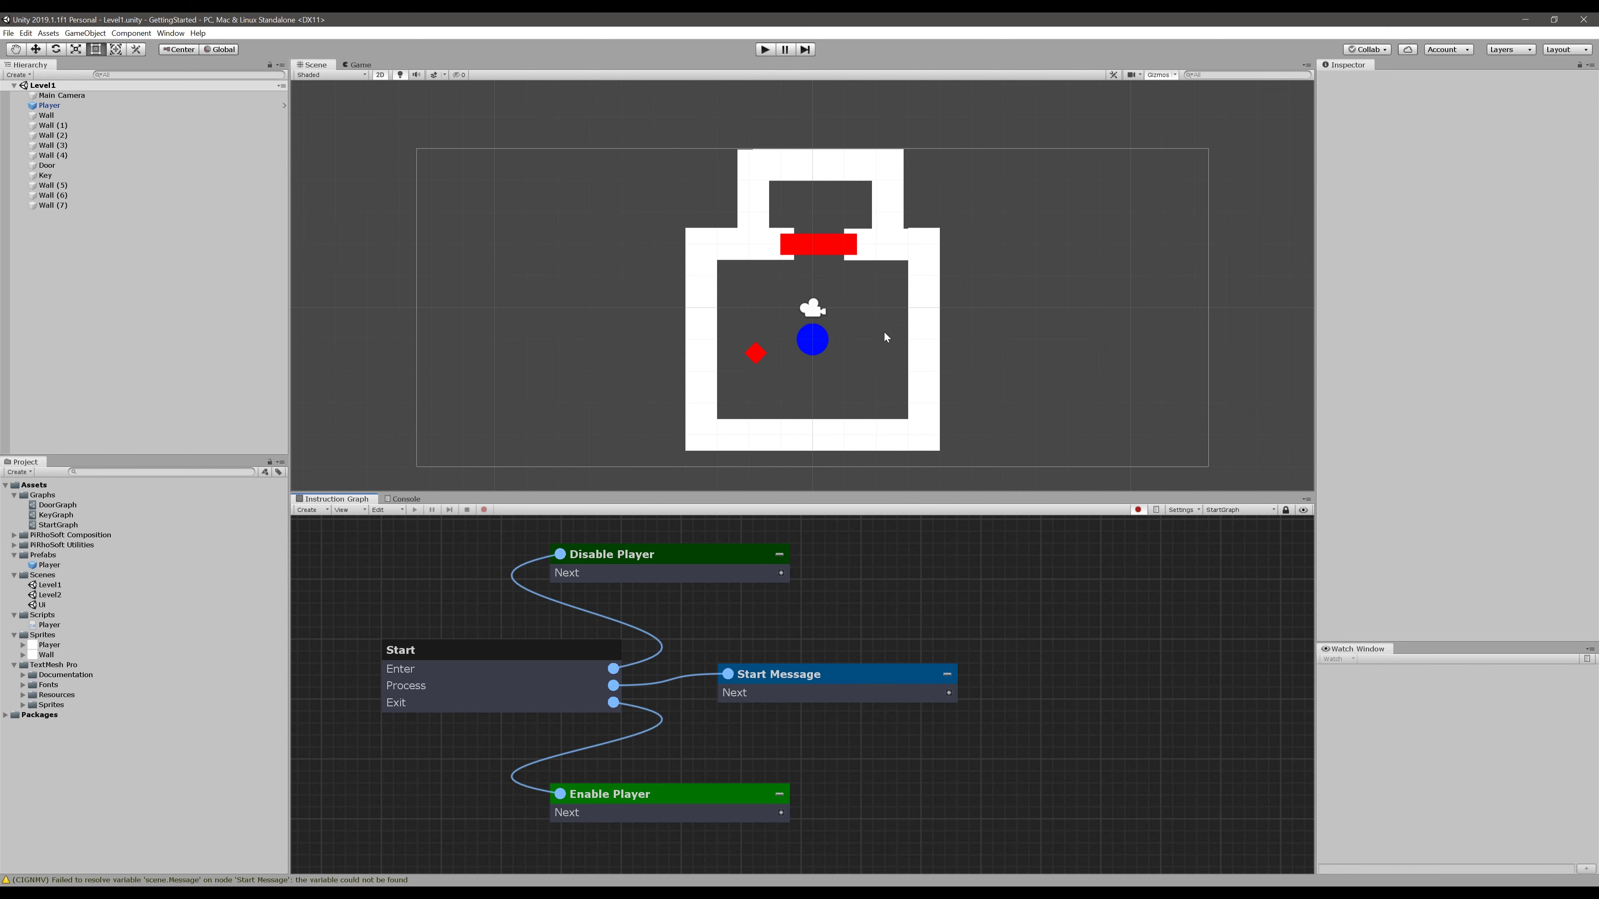
click(821, 346)
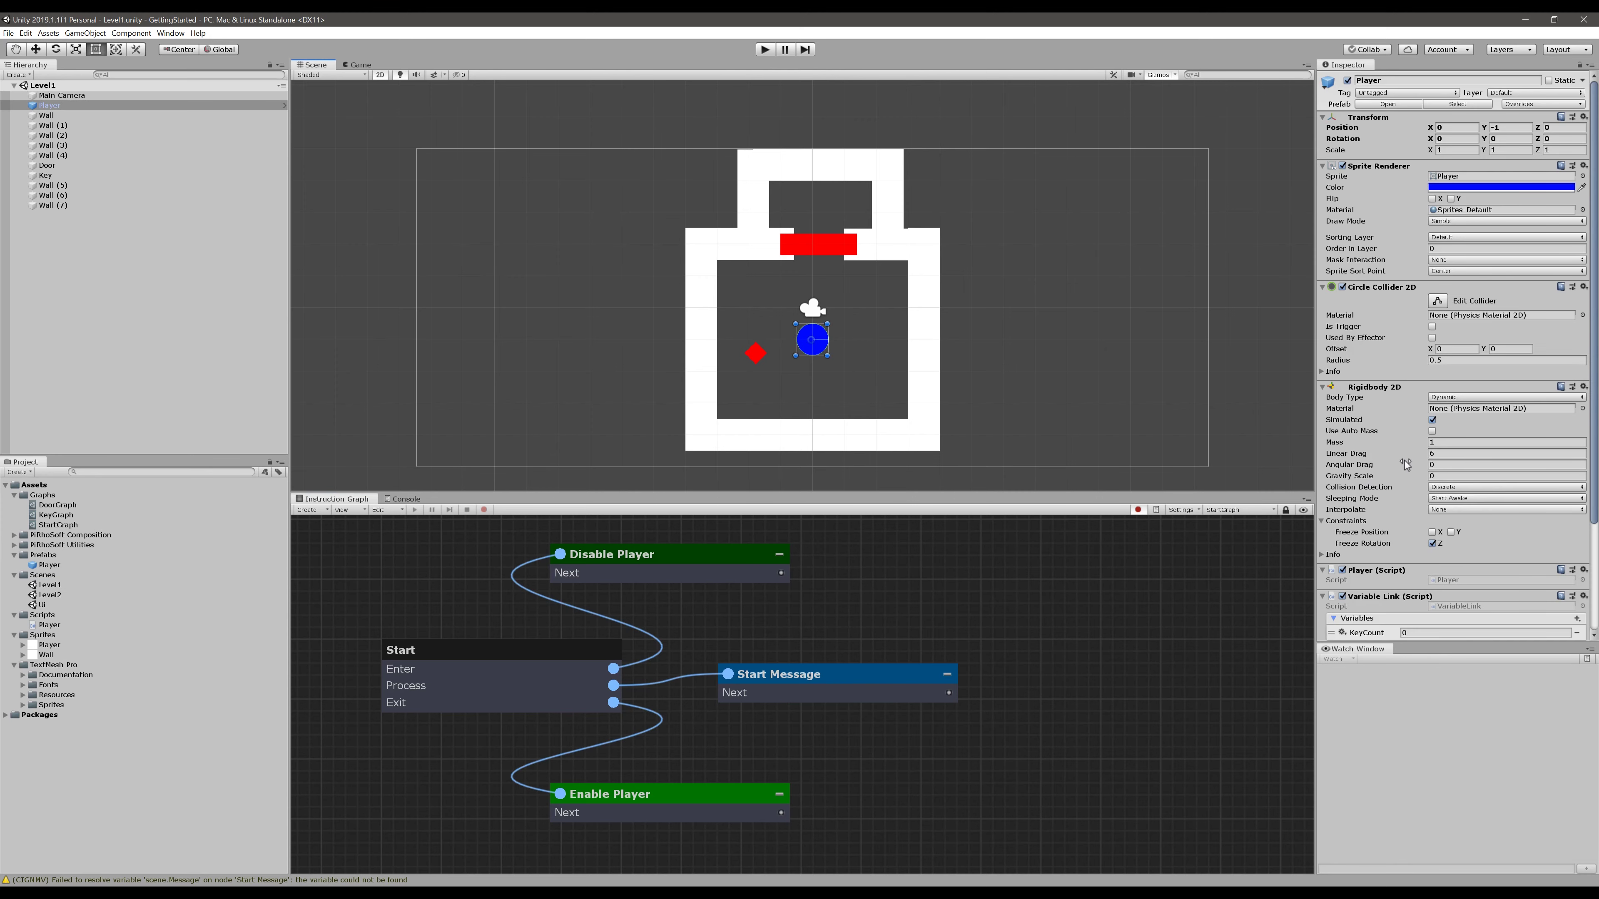
scroll(1400, 497, down, 5)
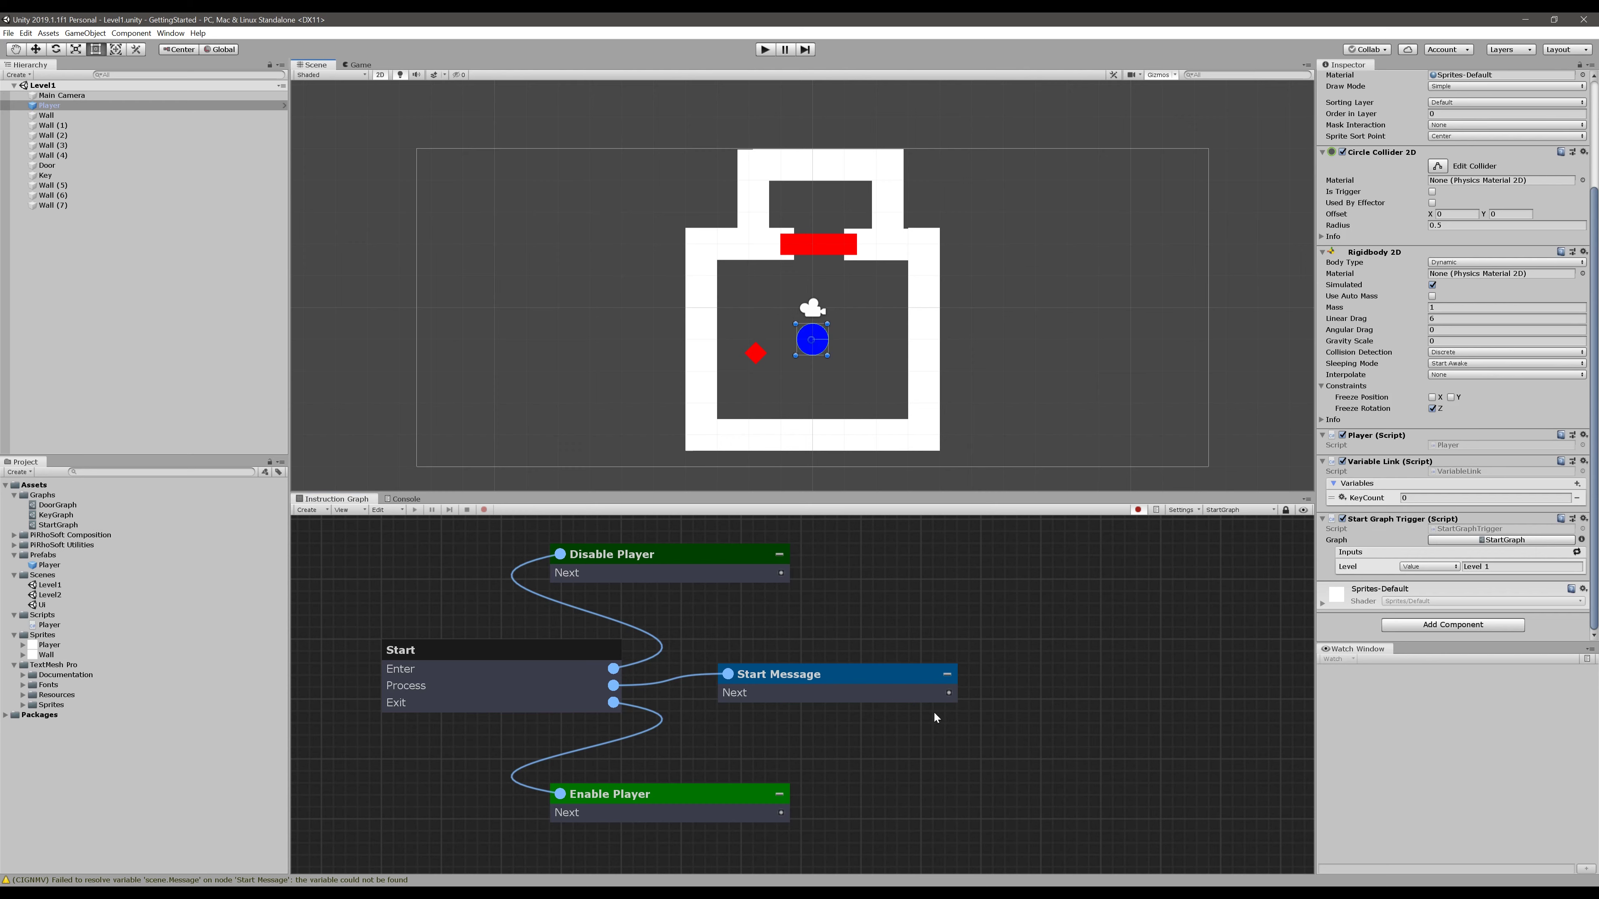
Add a Load Scene node to StartGraph in the empty area above Start Message
click(879, 614)
right_click(878, 614)
click(906, 617)
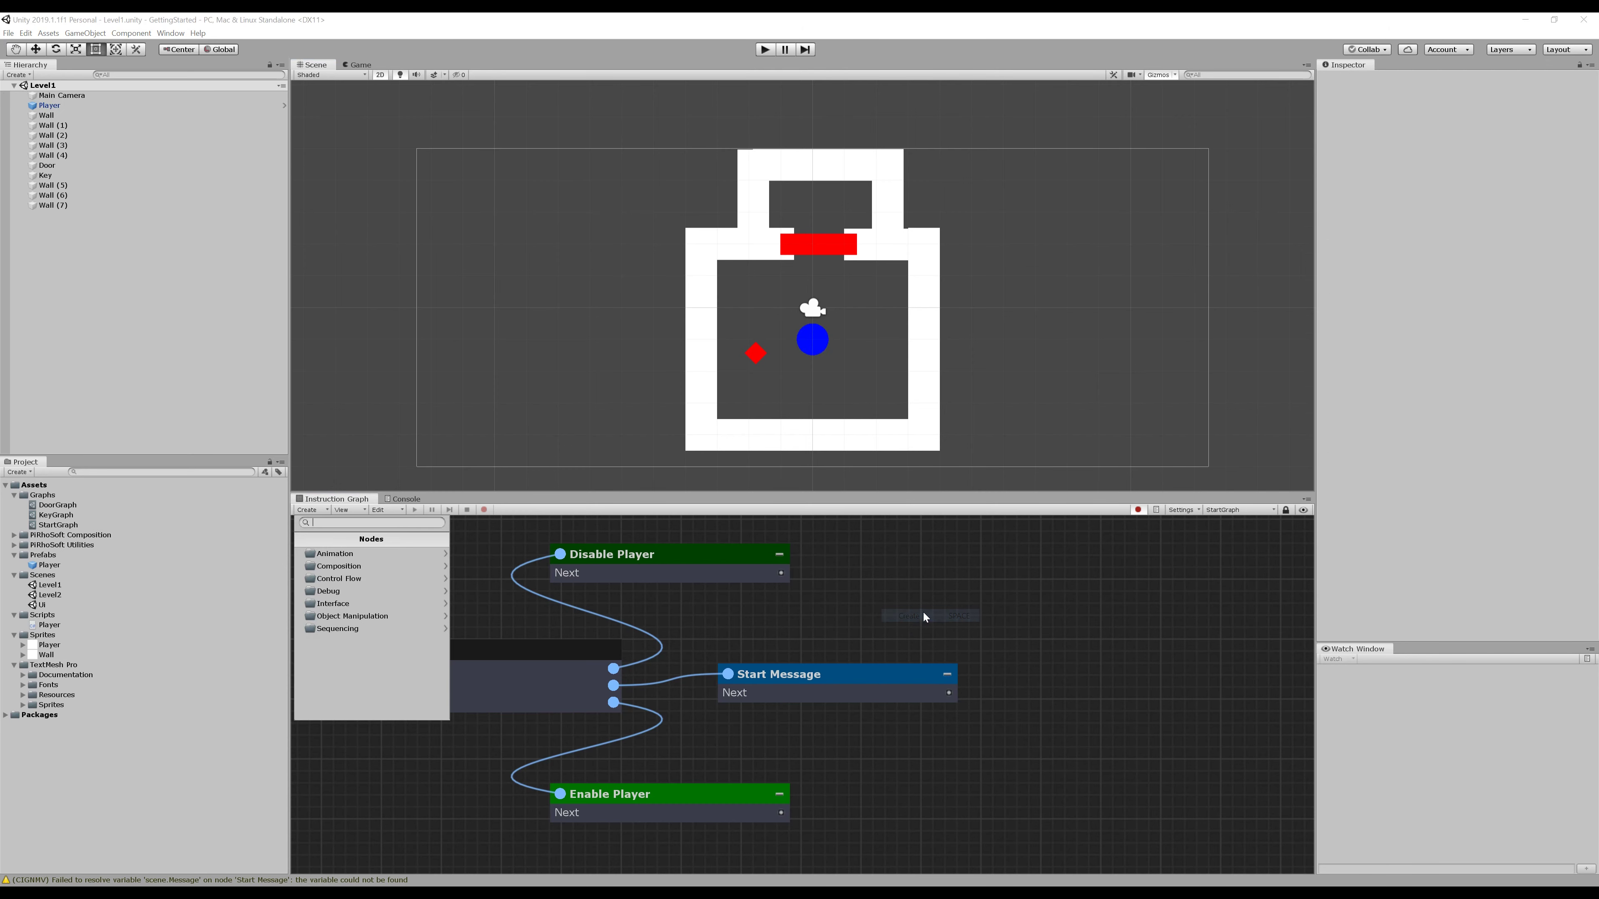
text(load)
key(Return)
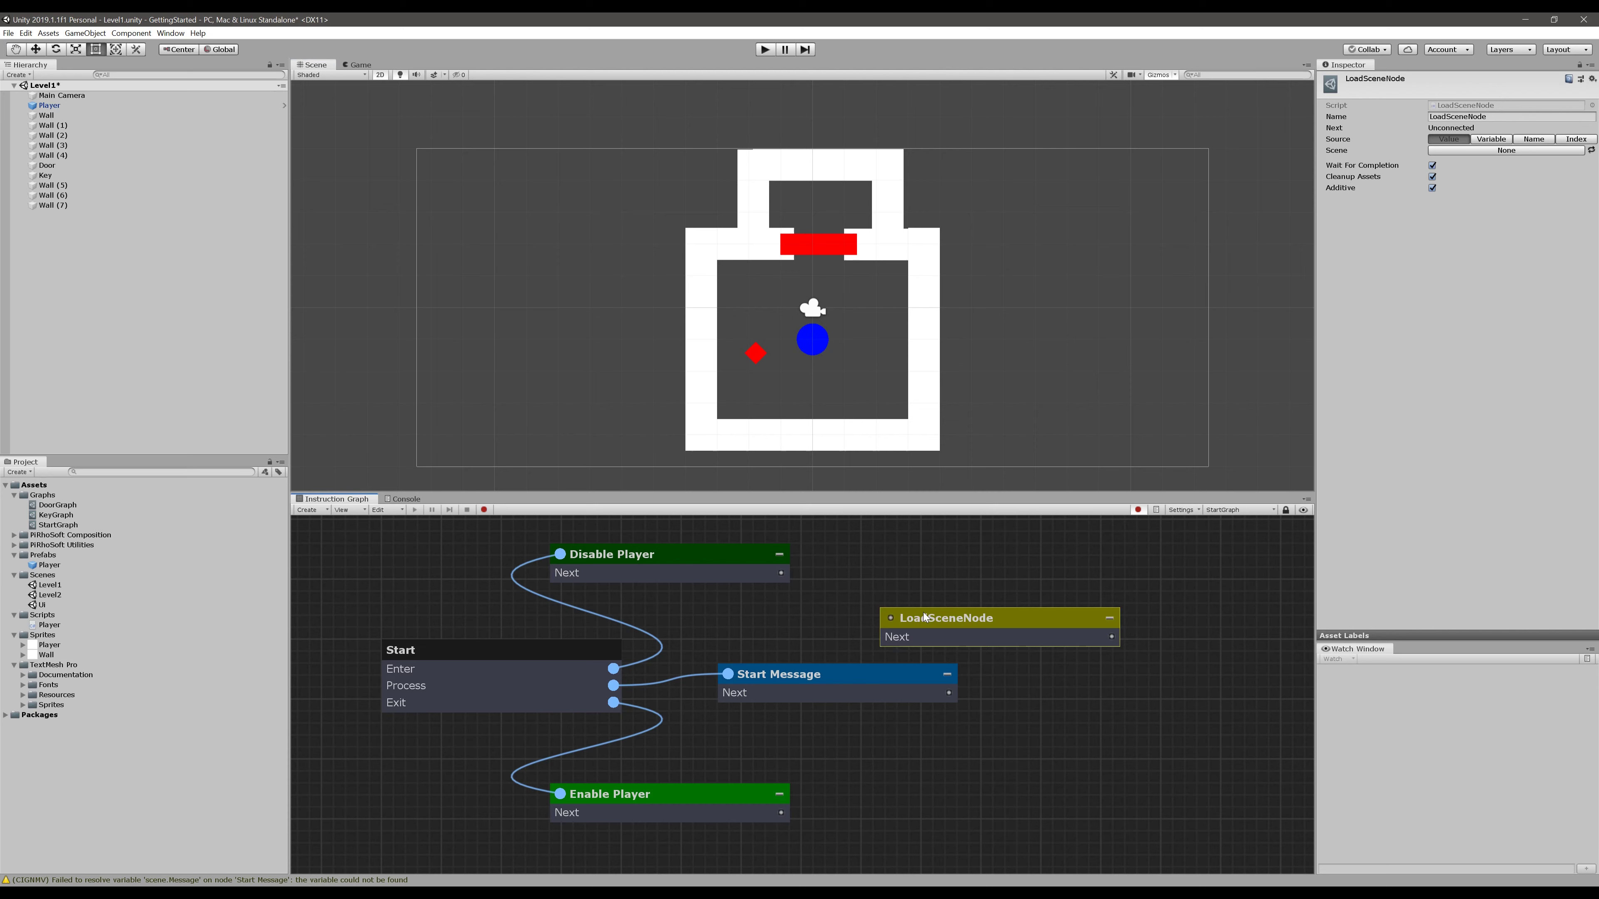
Move Start Message farther from Start, place the load scene node between them, and connect Start's Process output to it
drag(824, 665, 1016, 713)
drag(1002, 620, 815, 653)
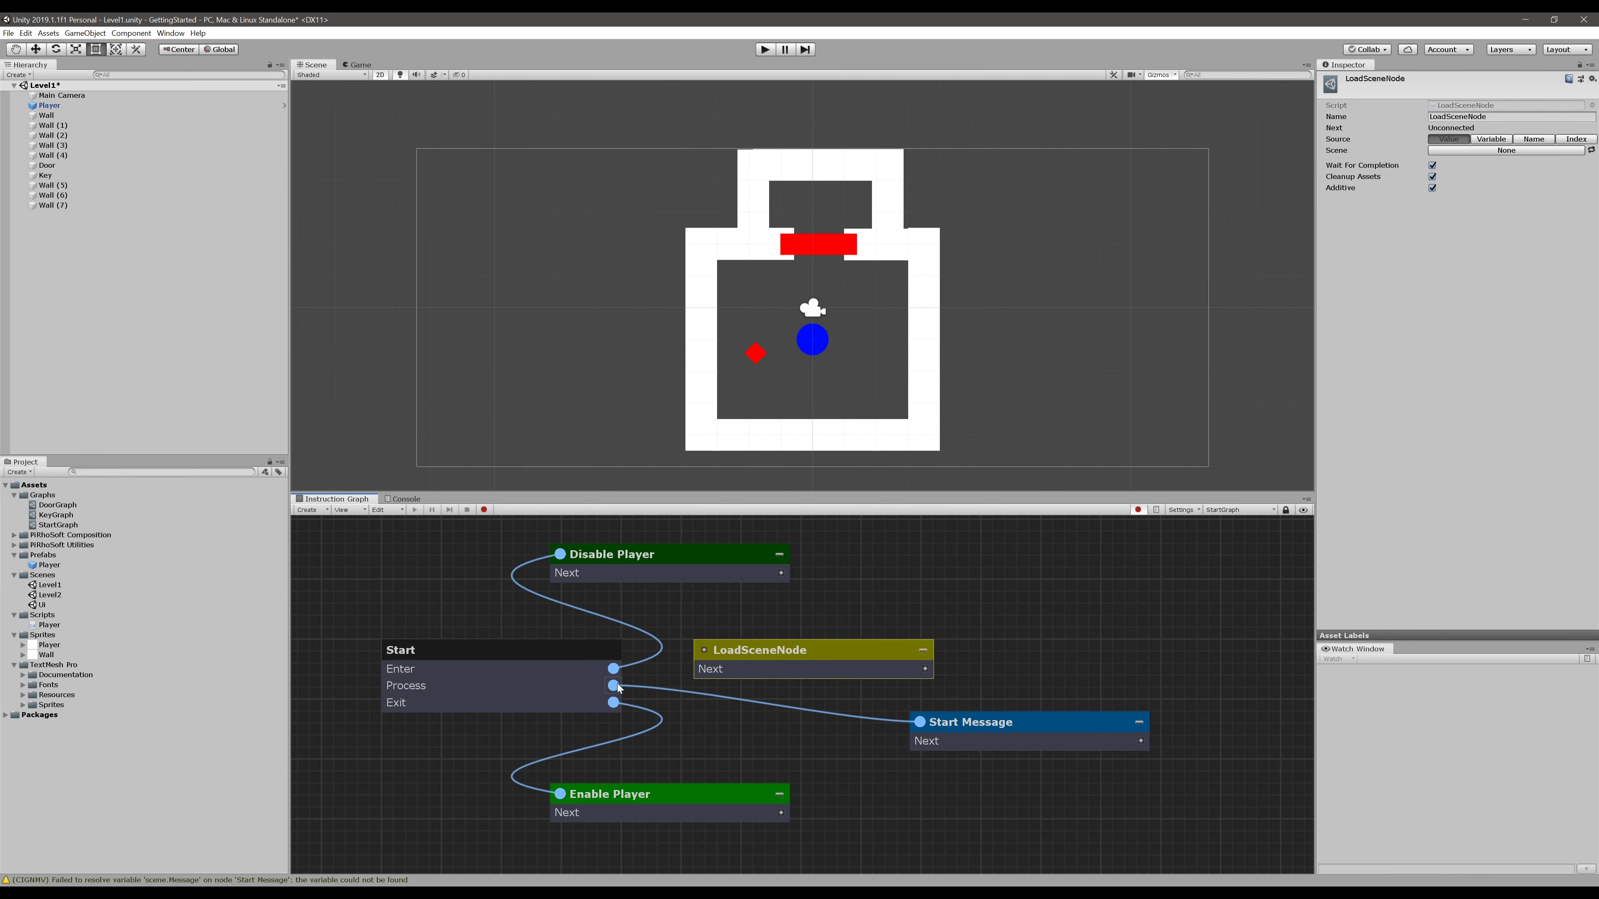
drag(615, 686, 703, 651)
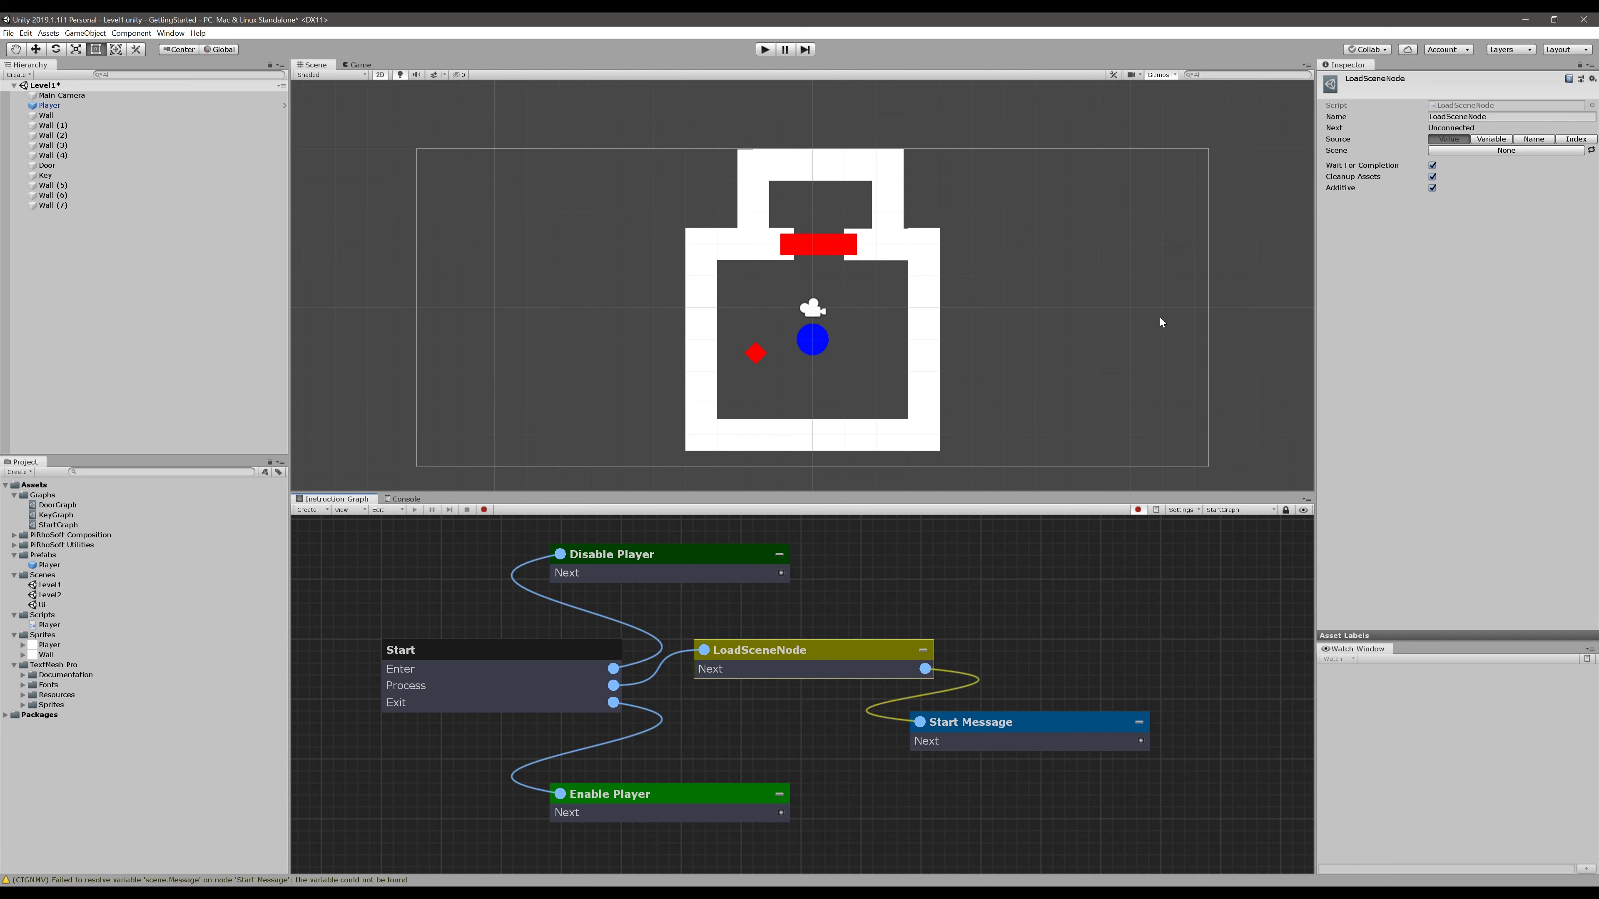
Rename the load scene node to Load Ui, set its scene to Ui, and save
click(1516, 116)
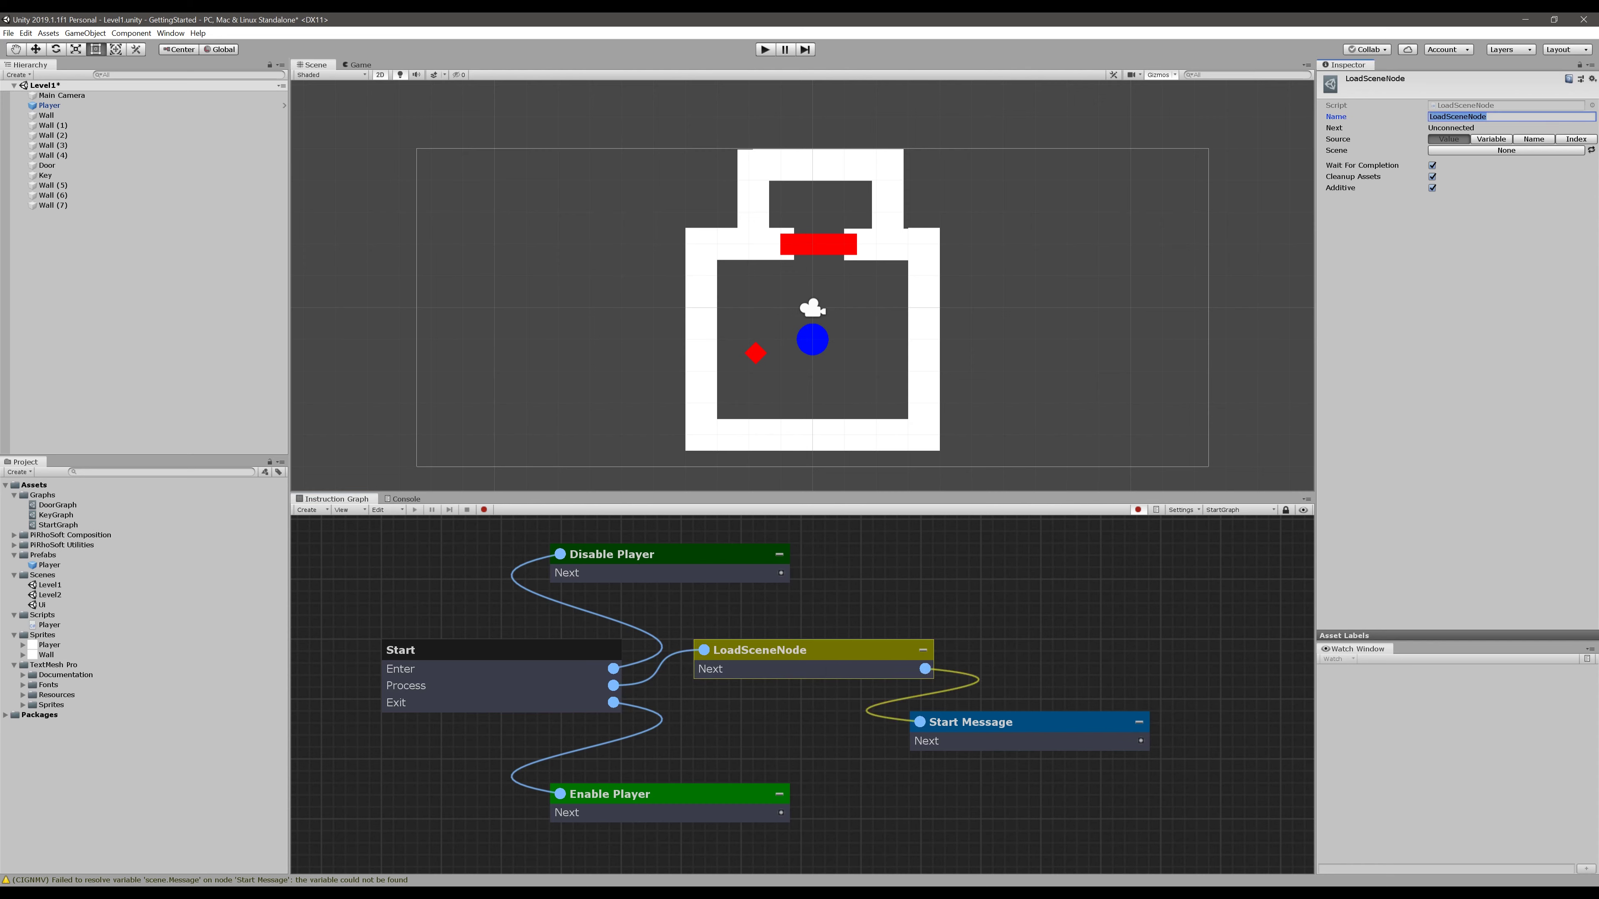
text(Load Ui)
click(1417, 332)
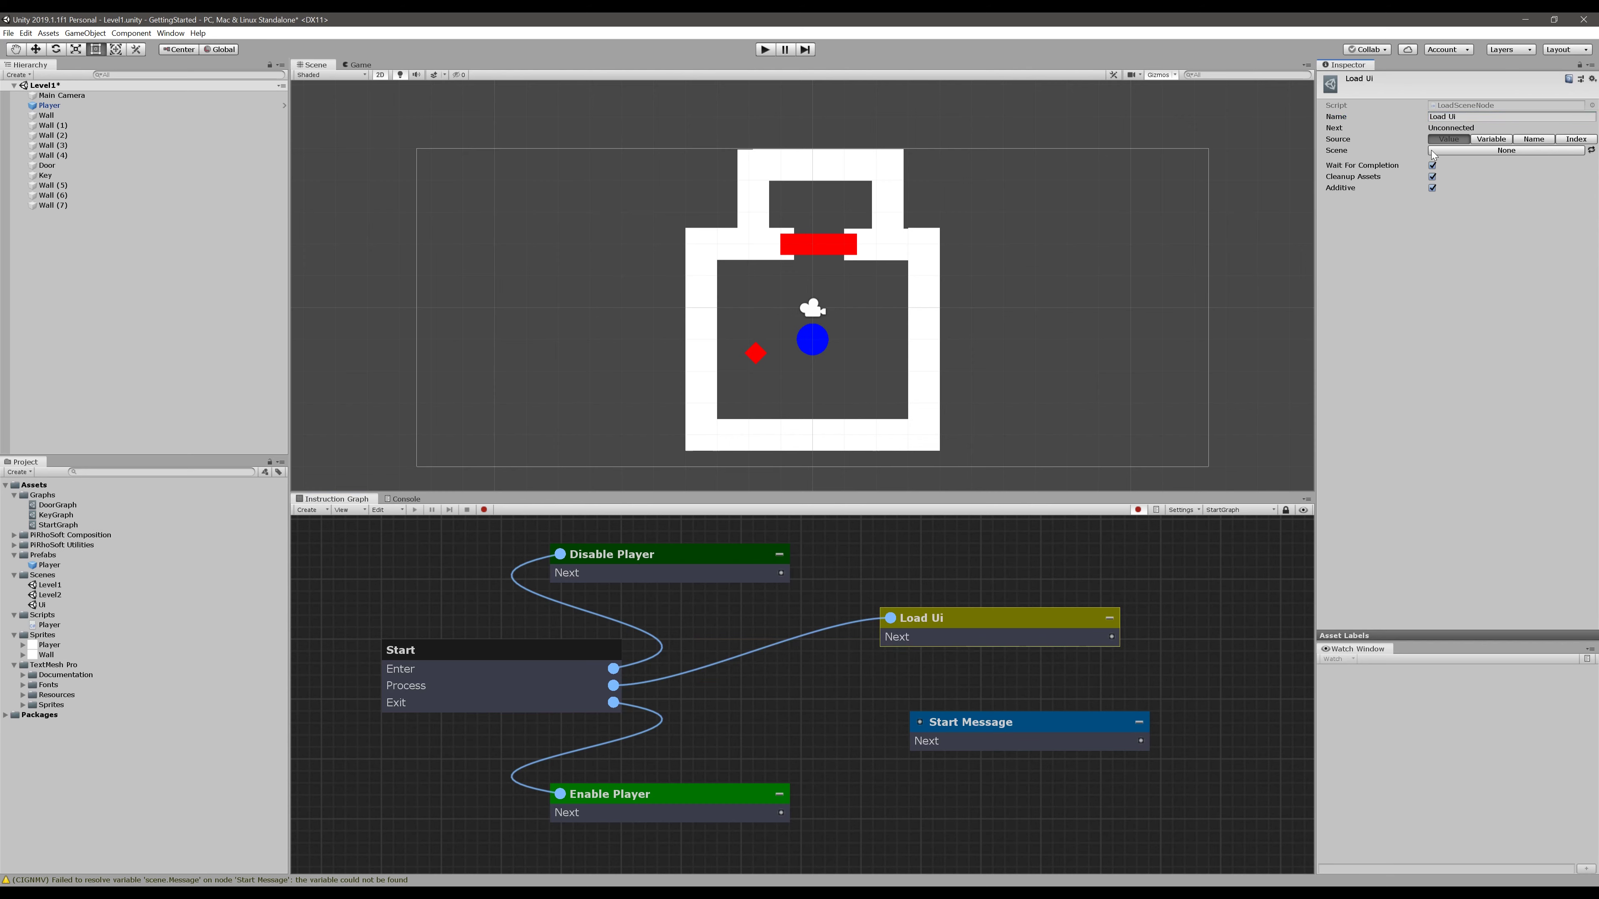
click(1473, 149)
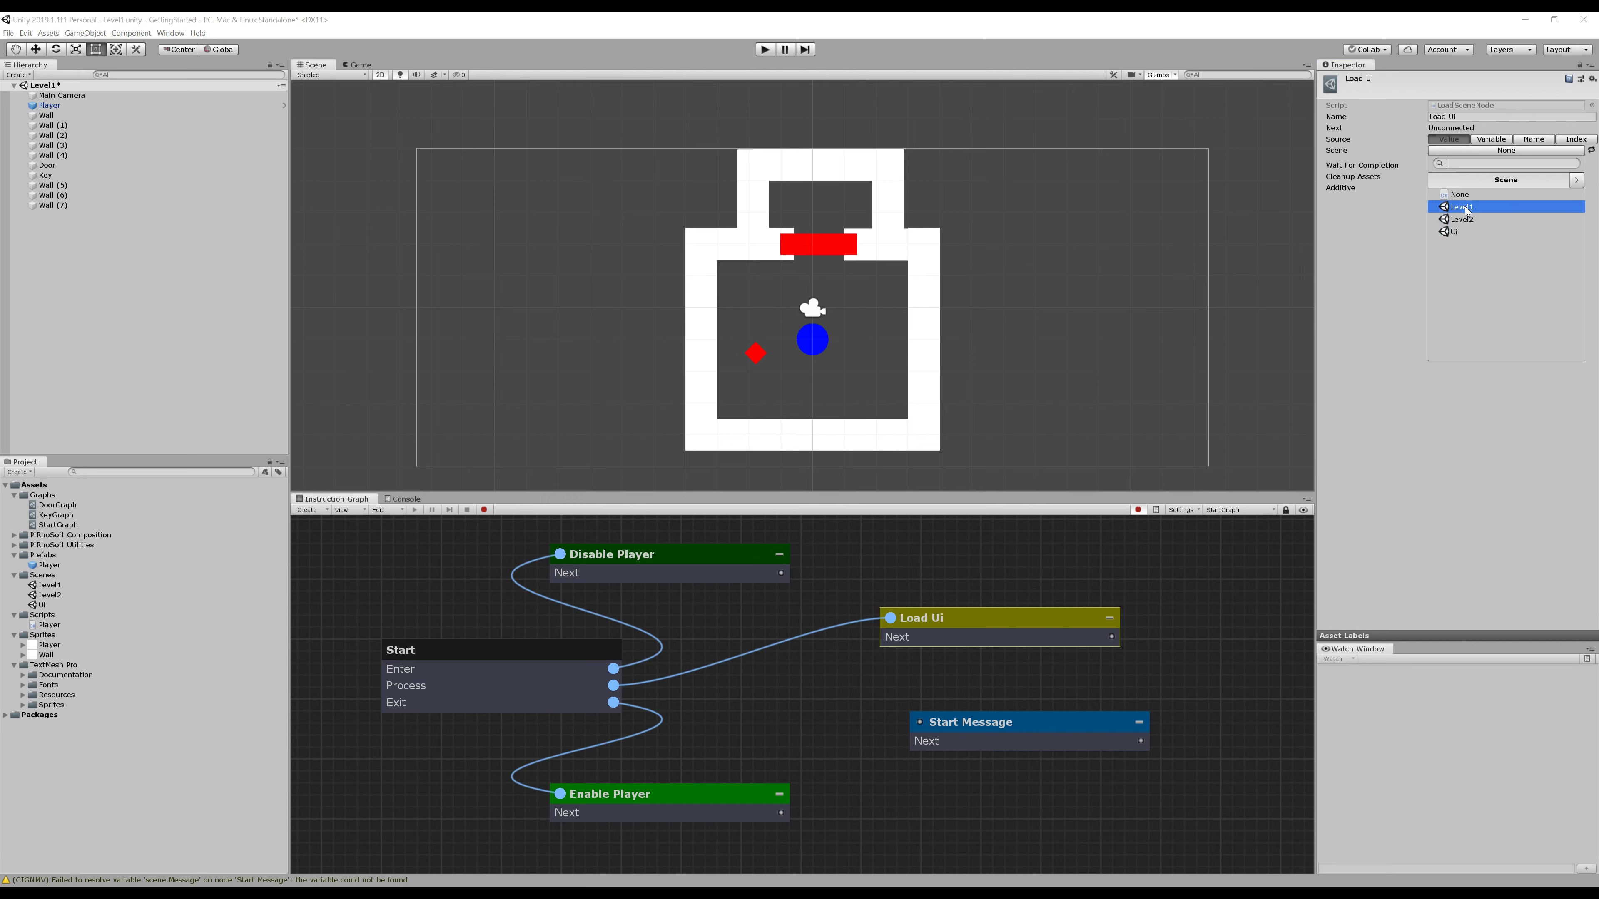
click(1444, 231)
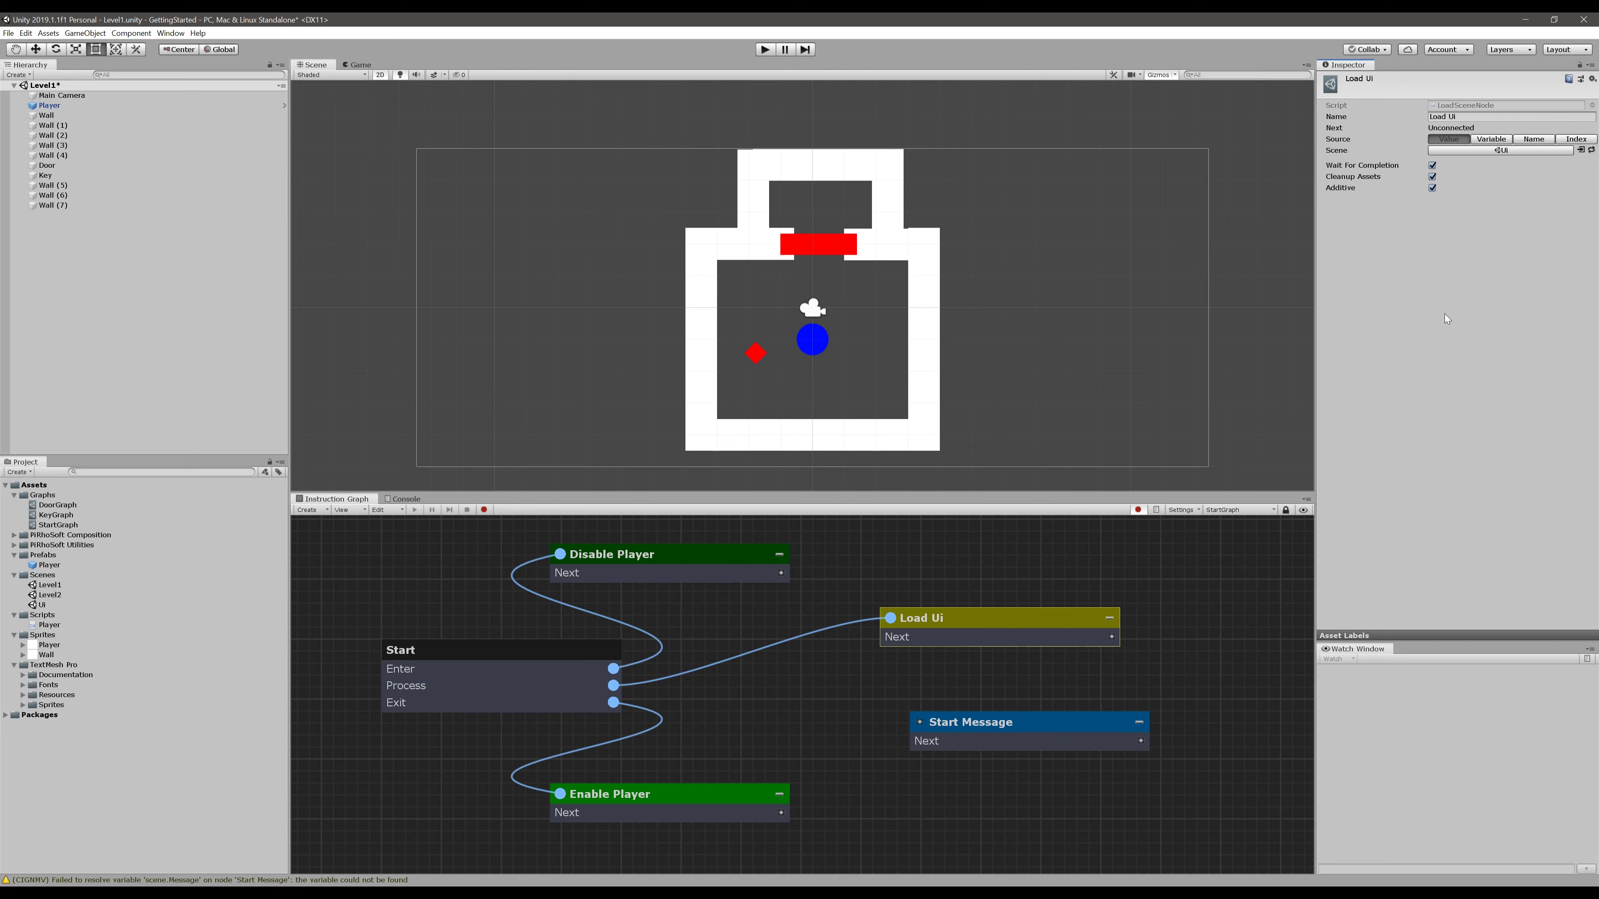
key(ctrl+s)
Connect Load Ui's Next output to Start Message and move Load Ui closer to Start
drag(1109, 638, 916, 721)
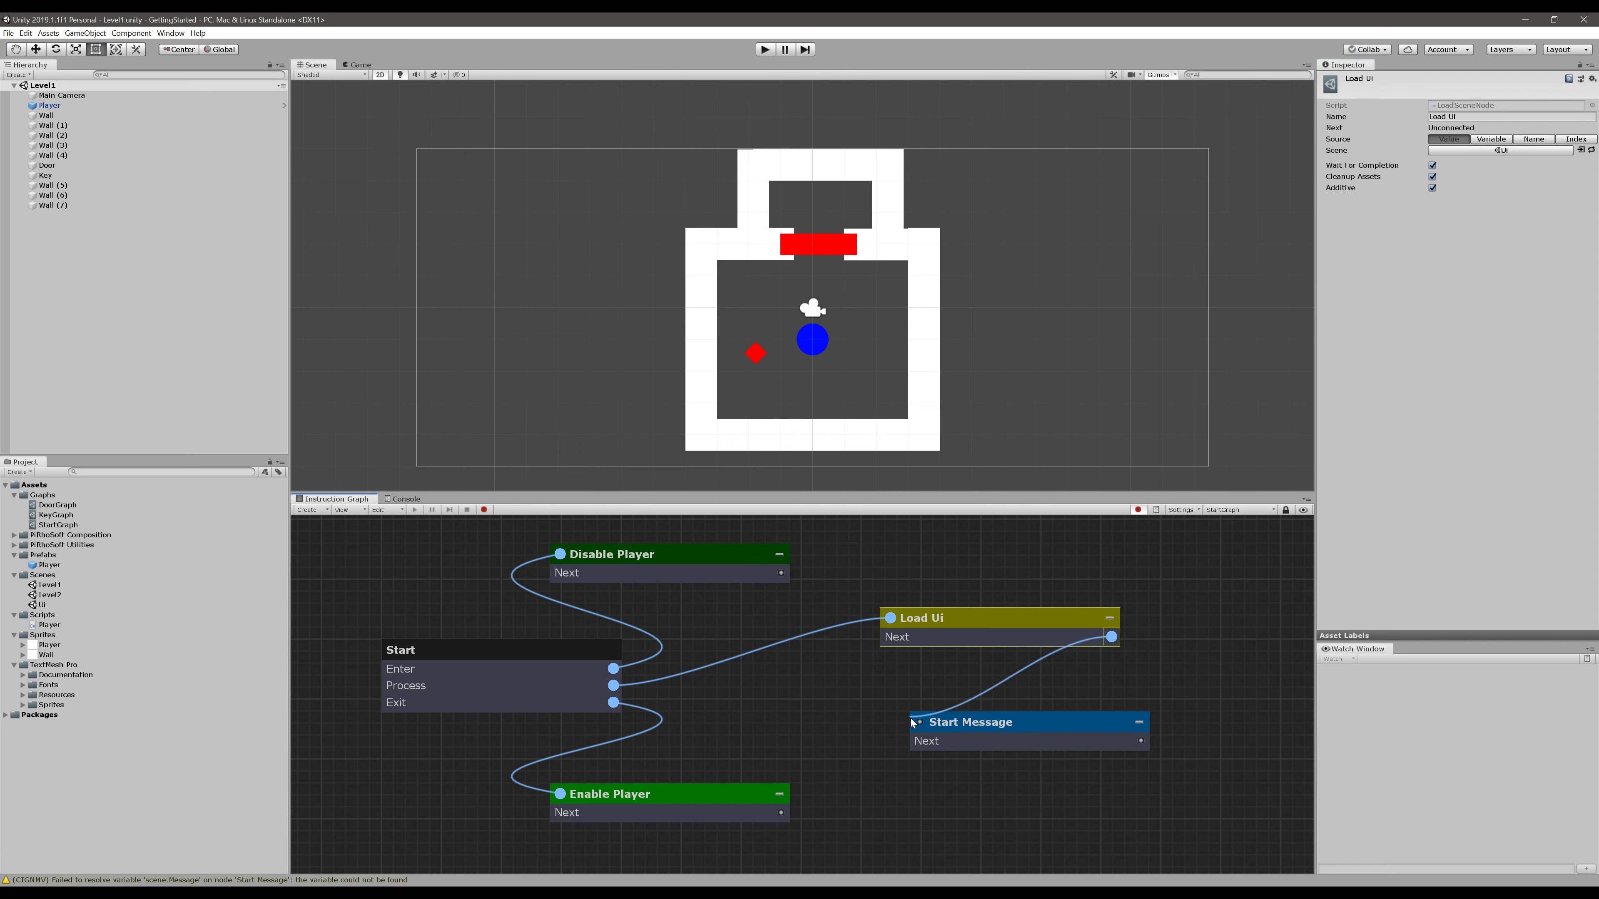
drag(976, 628, 862, 651)
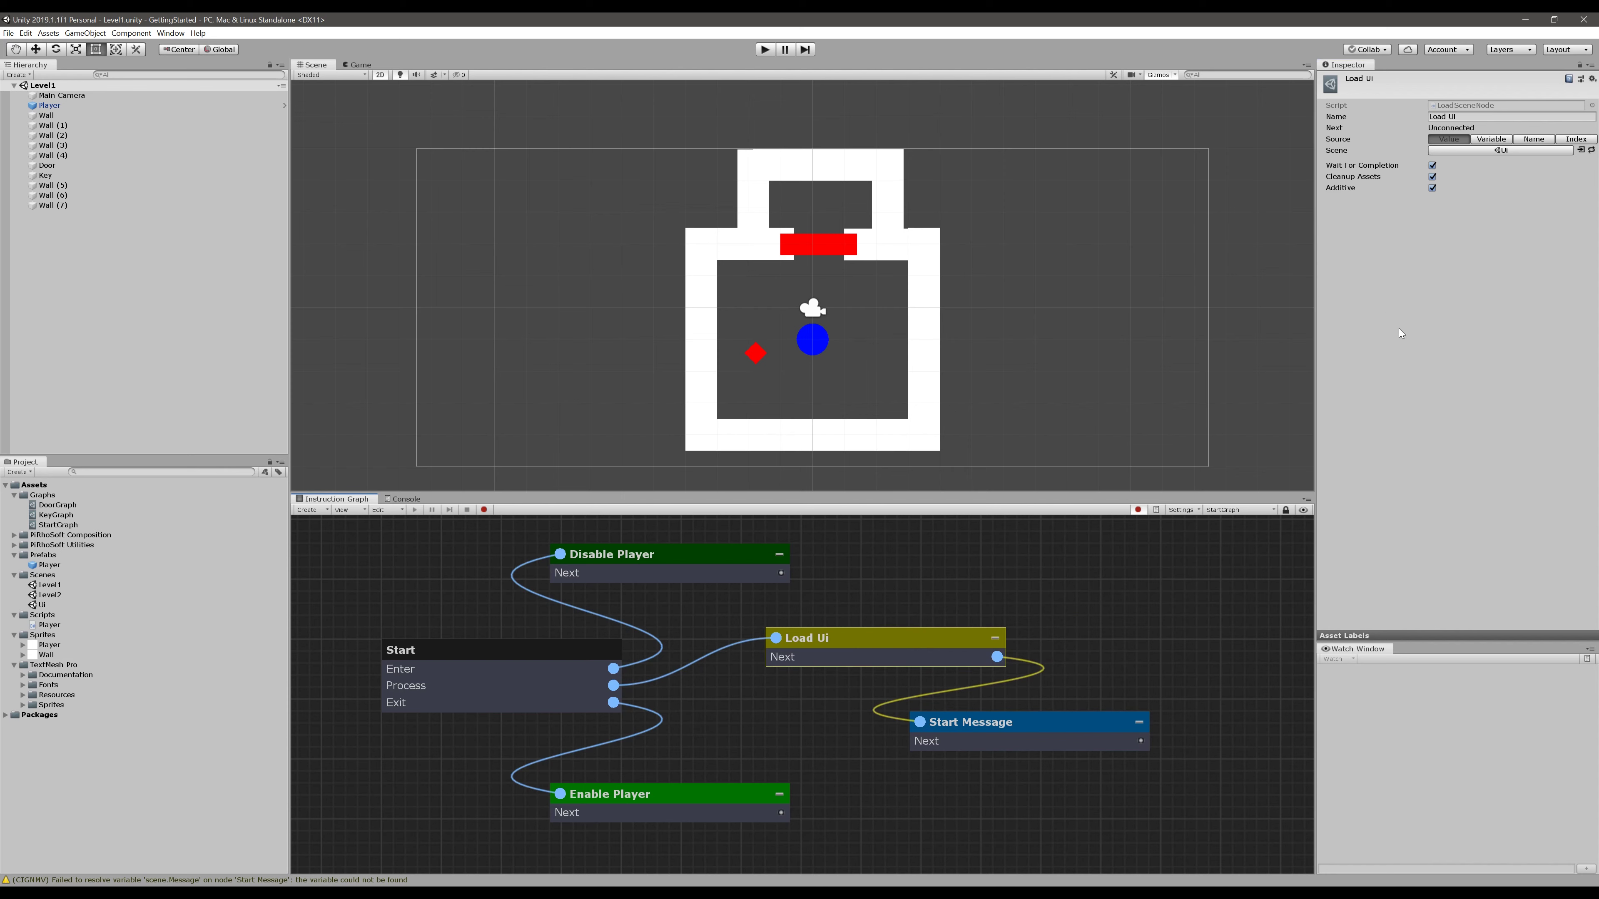
Test-run Level1 twice to check that the start graph loads the Ui scene, and end play mode
click(766, 51)
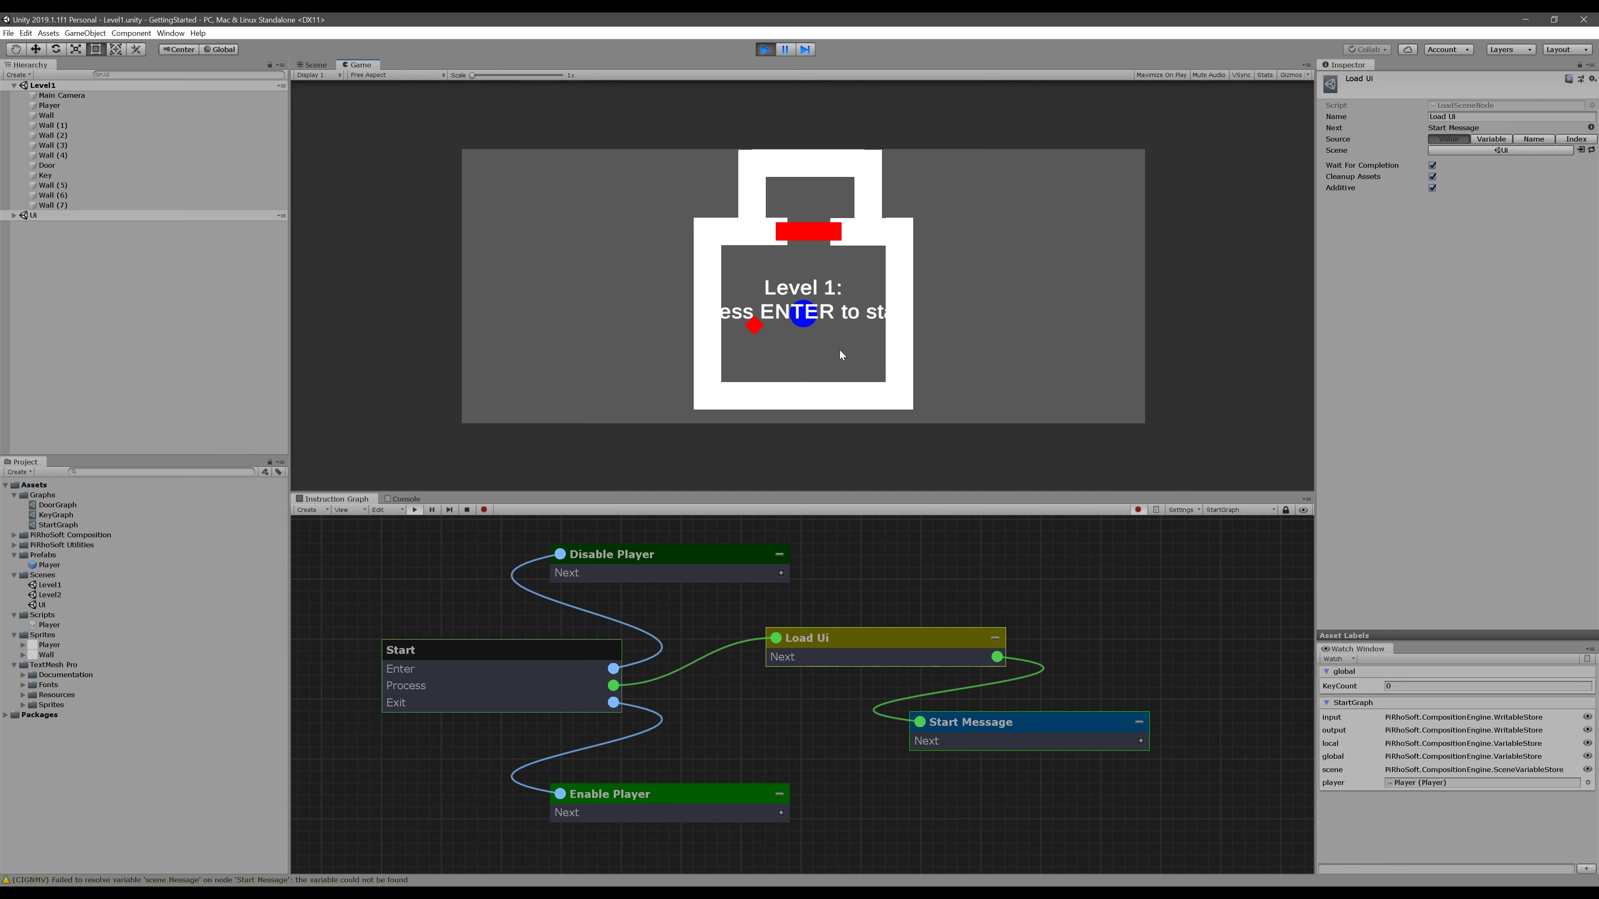
click(769, 49)
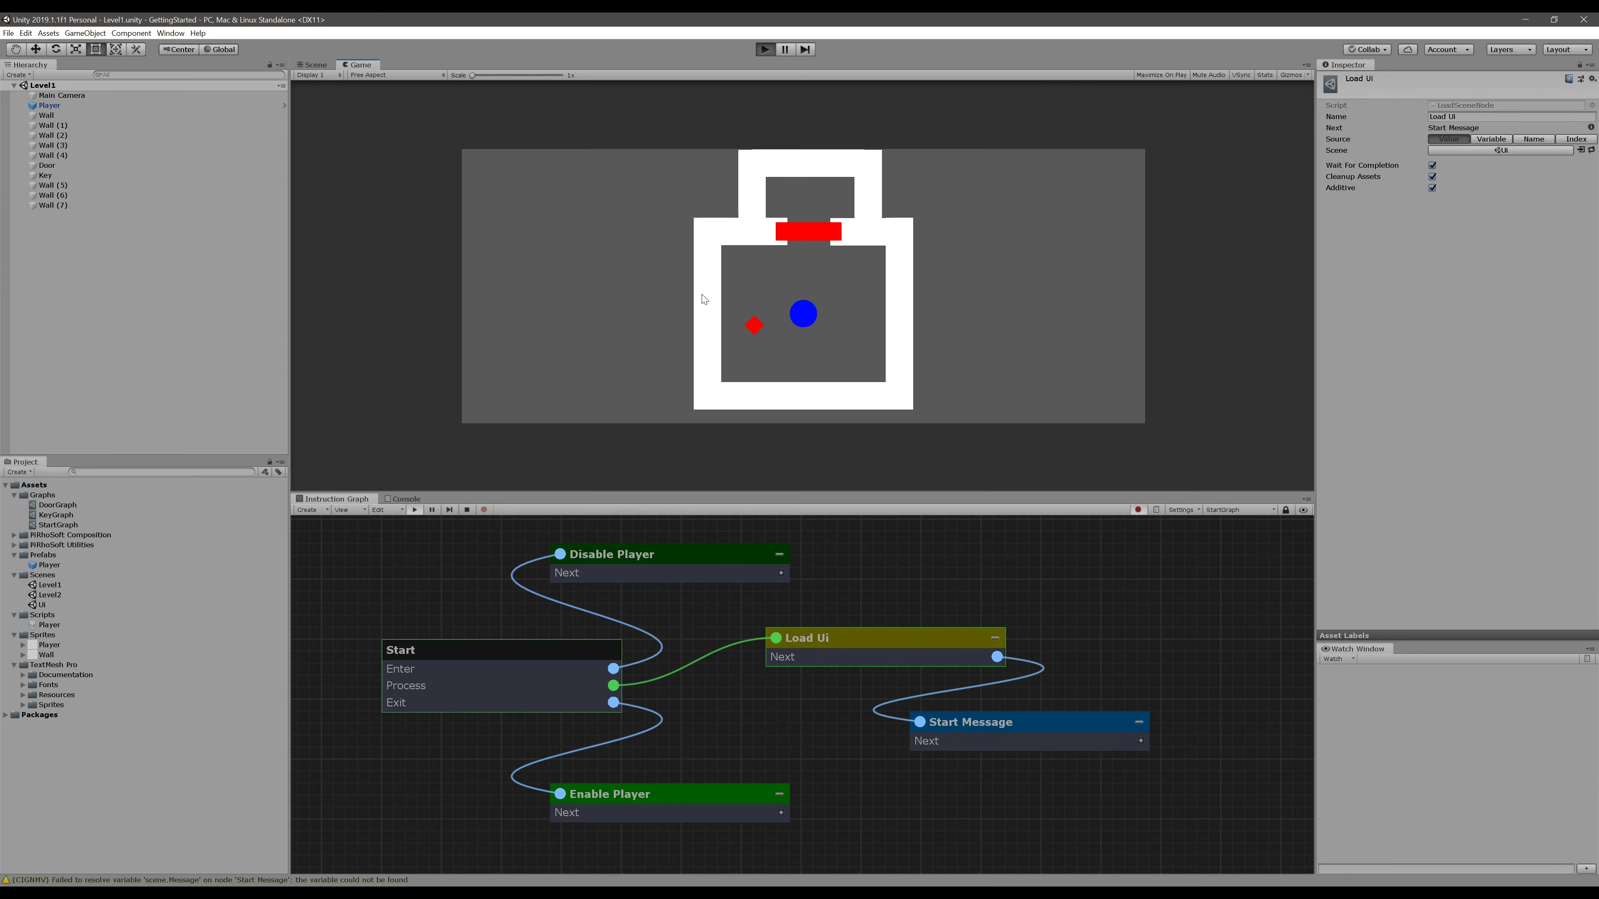
click(765, 52)
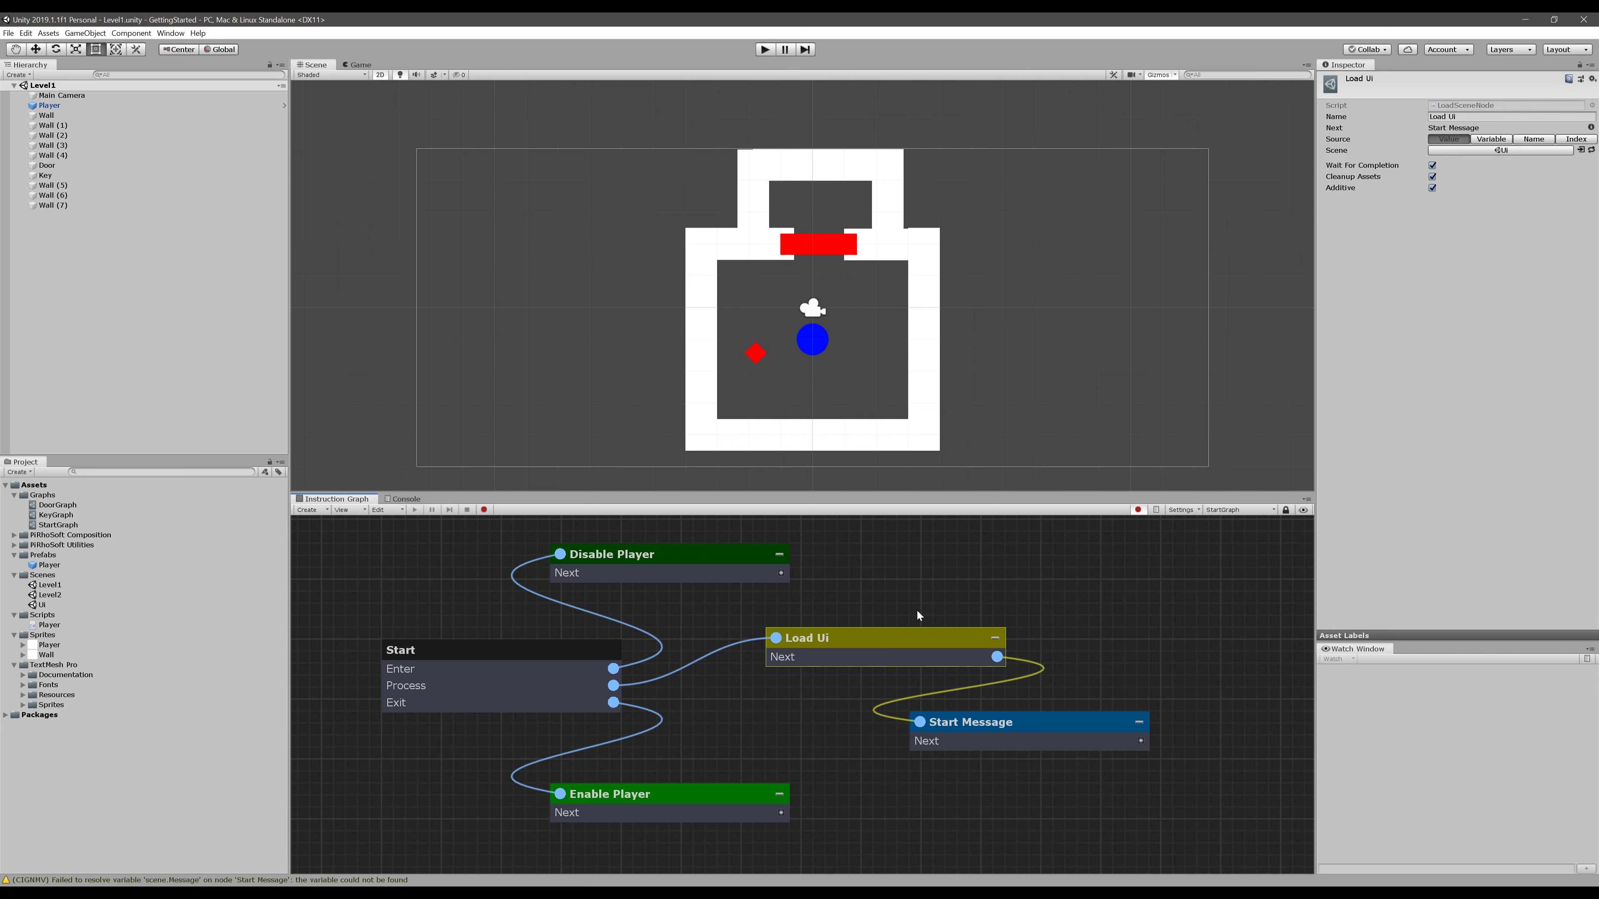
Move the Load Ui and Start Message nodes together away from Start to free space in the graph
click(965, 740)
click(842, 632)
drag(1071, 586, 977, 793)
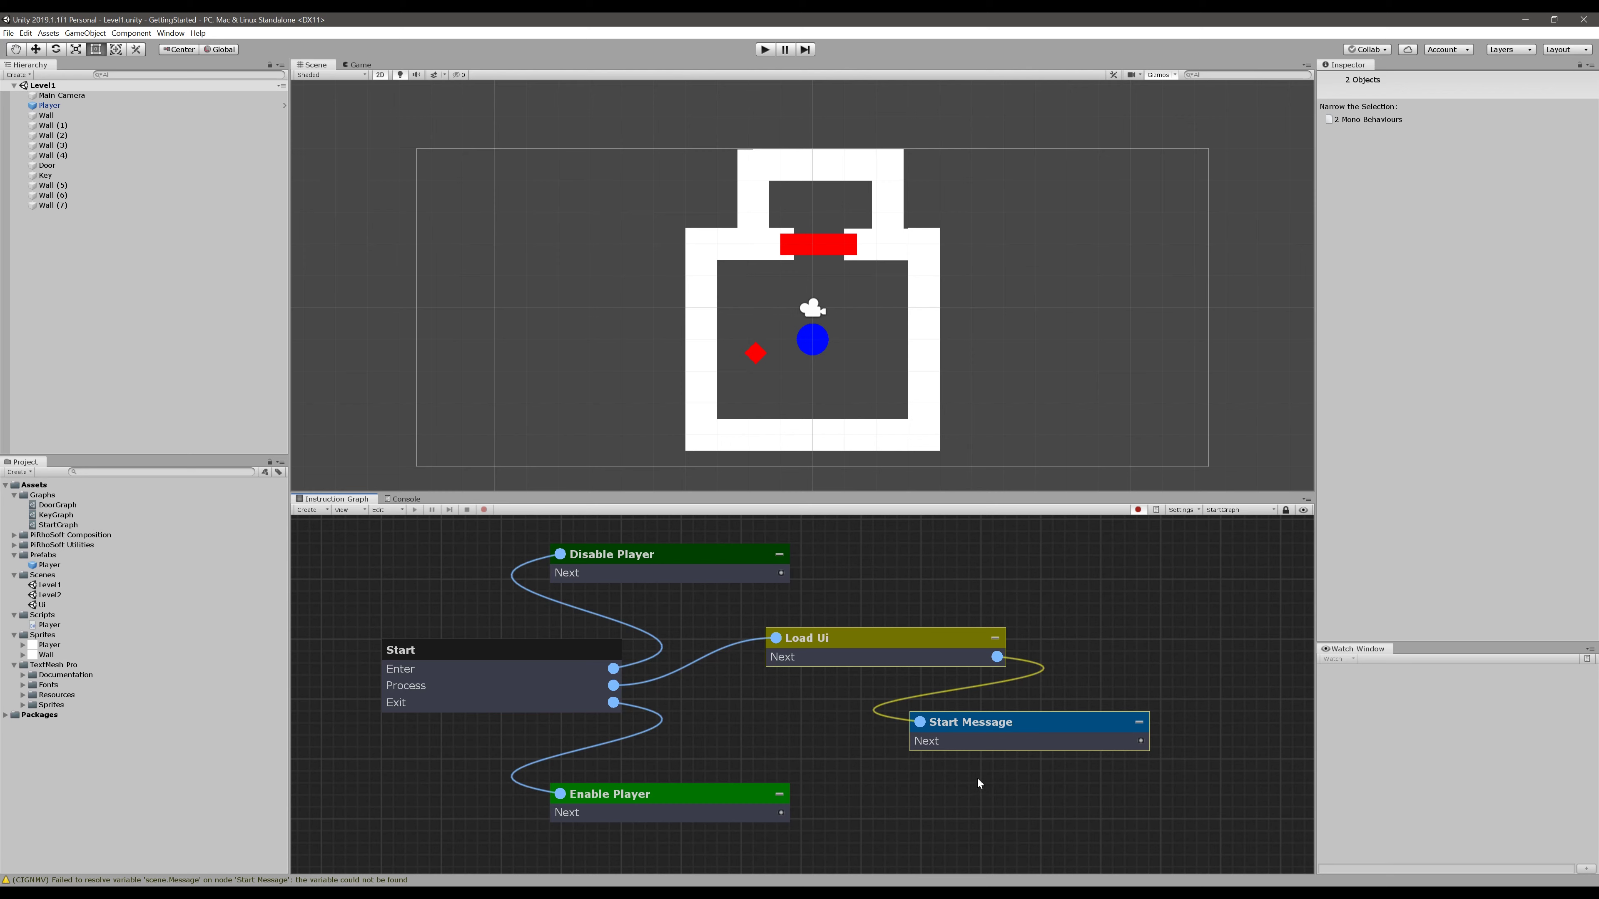
drag(929, 647, 1010, 642)
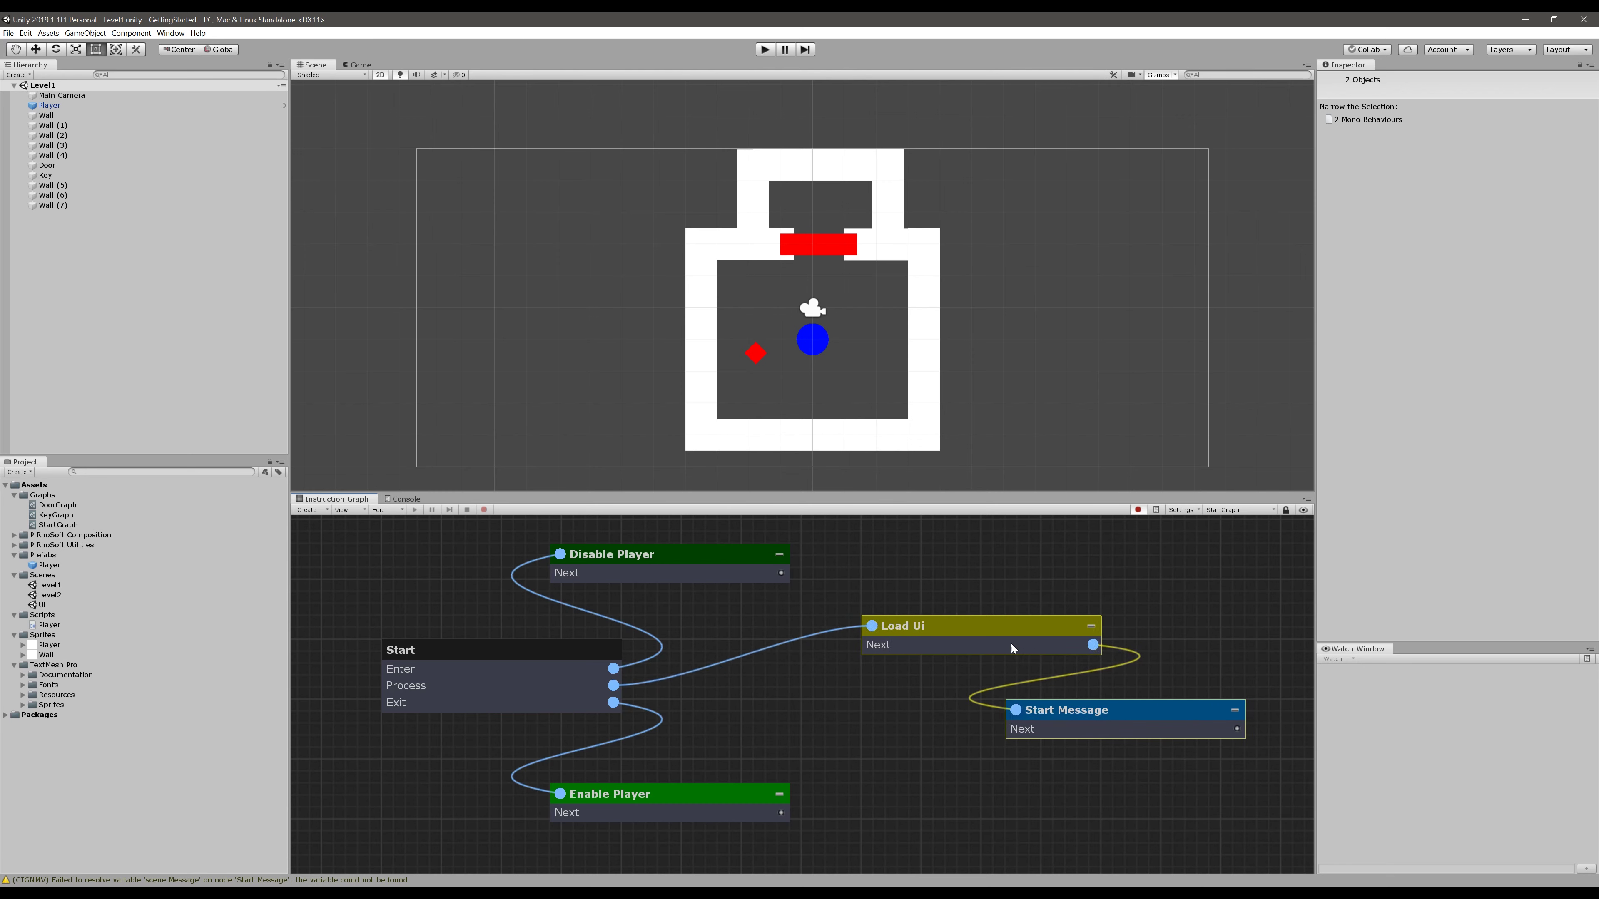
click(976, 669)
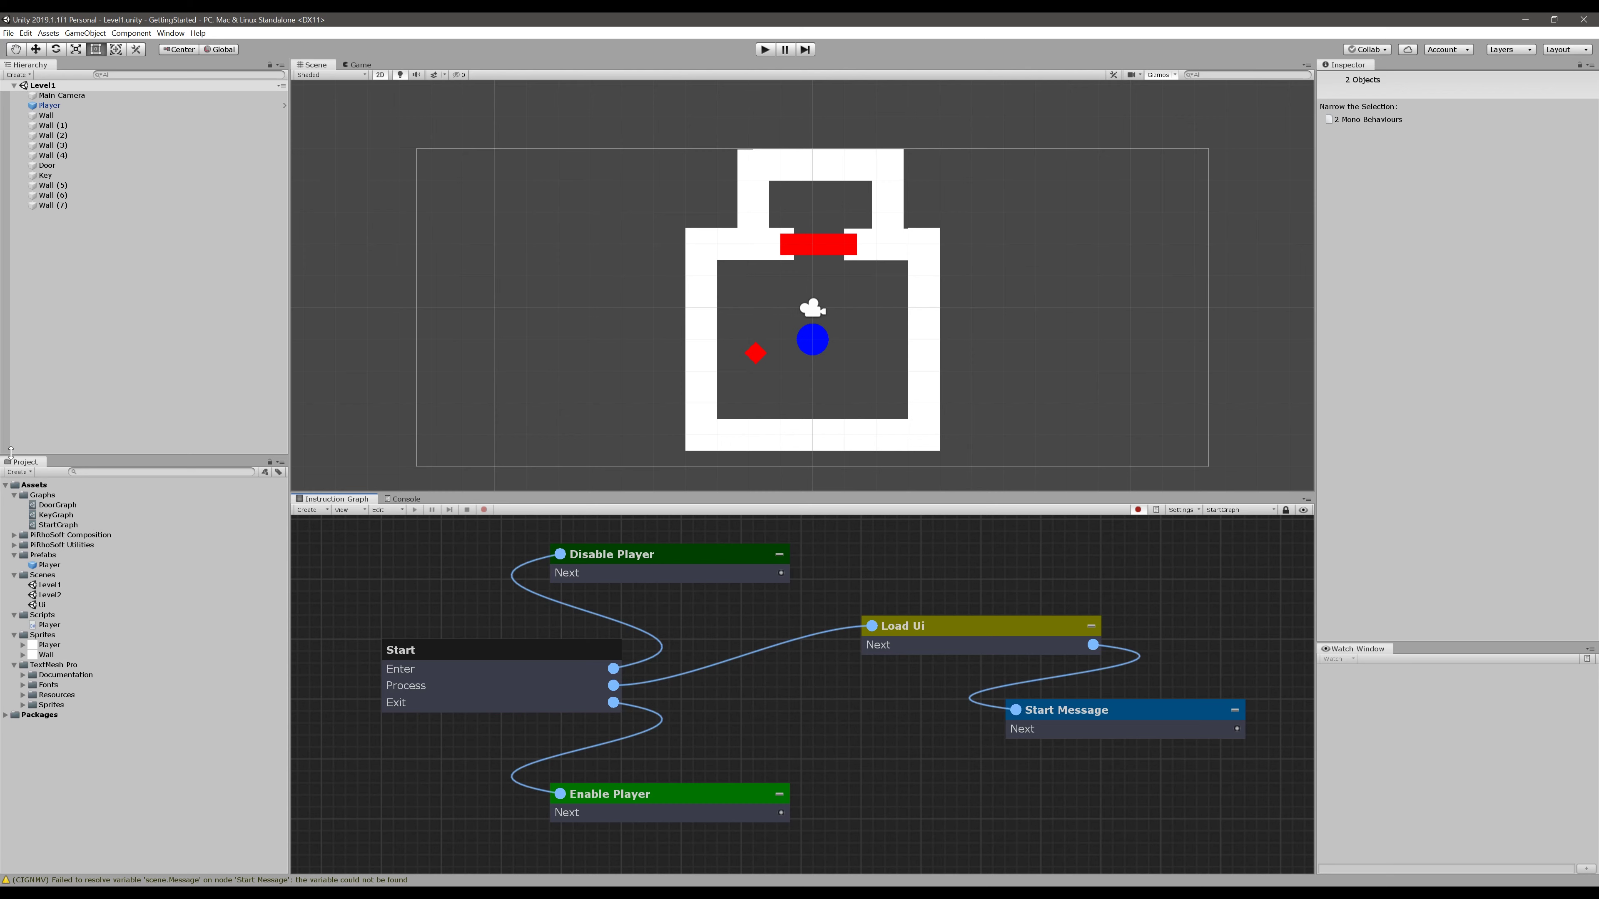
Create a folder named Transitions inside Assets
right_click(34, 490)
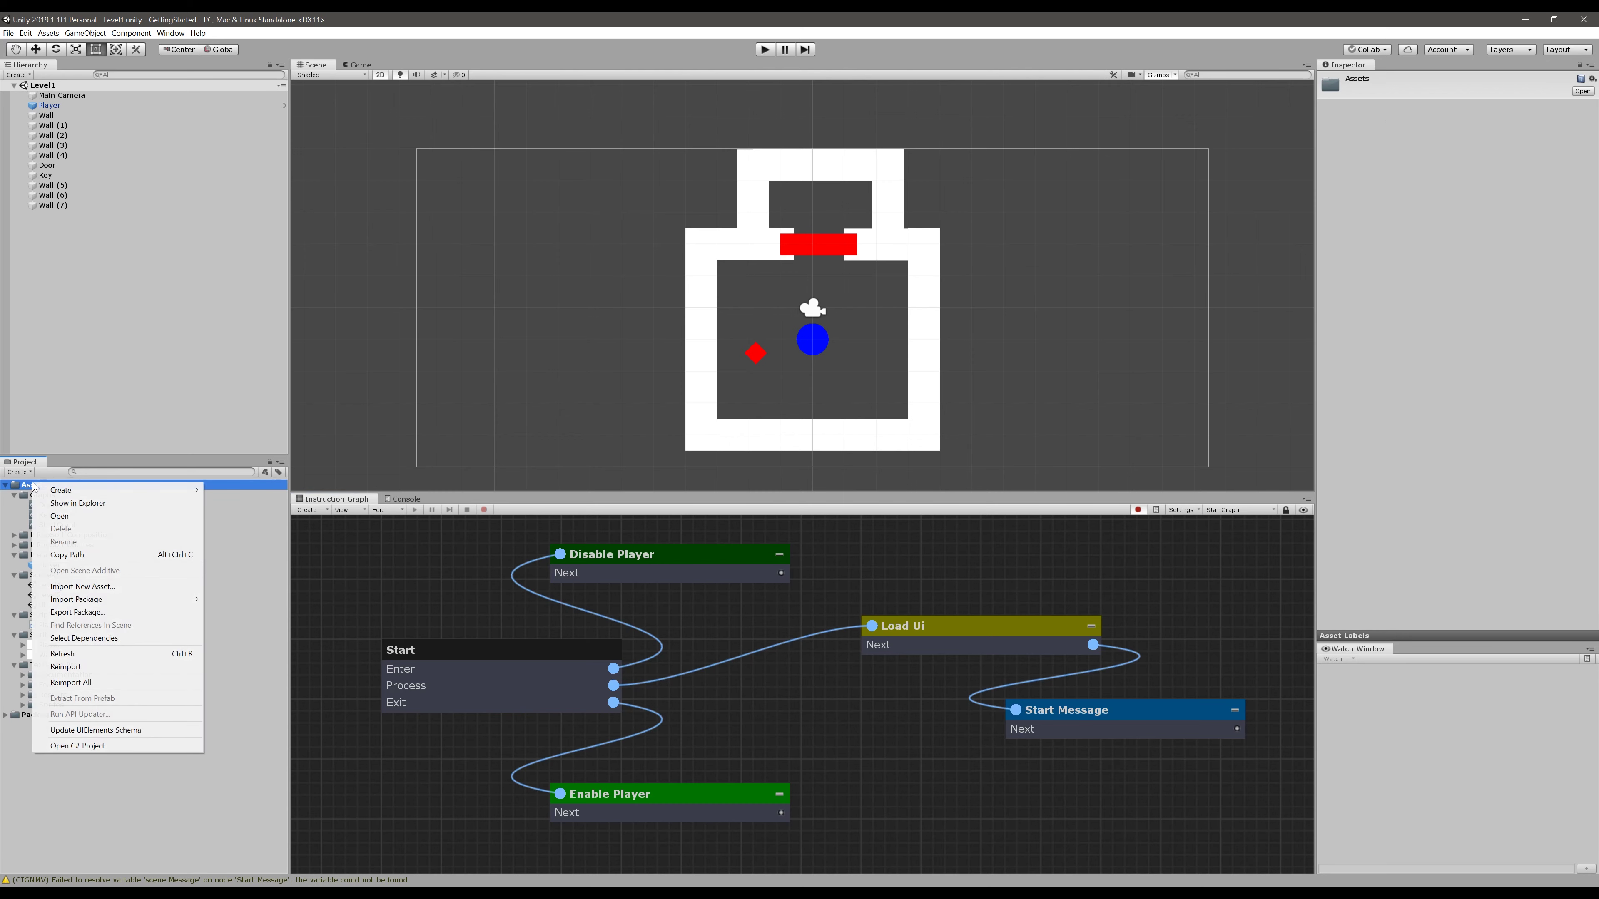
mouse_move(38, 490)
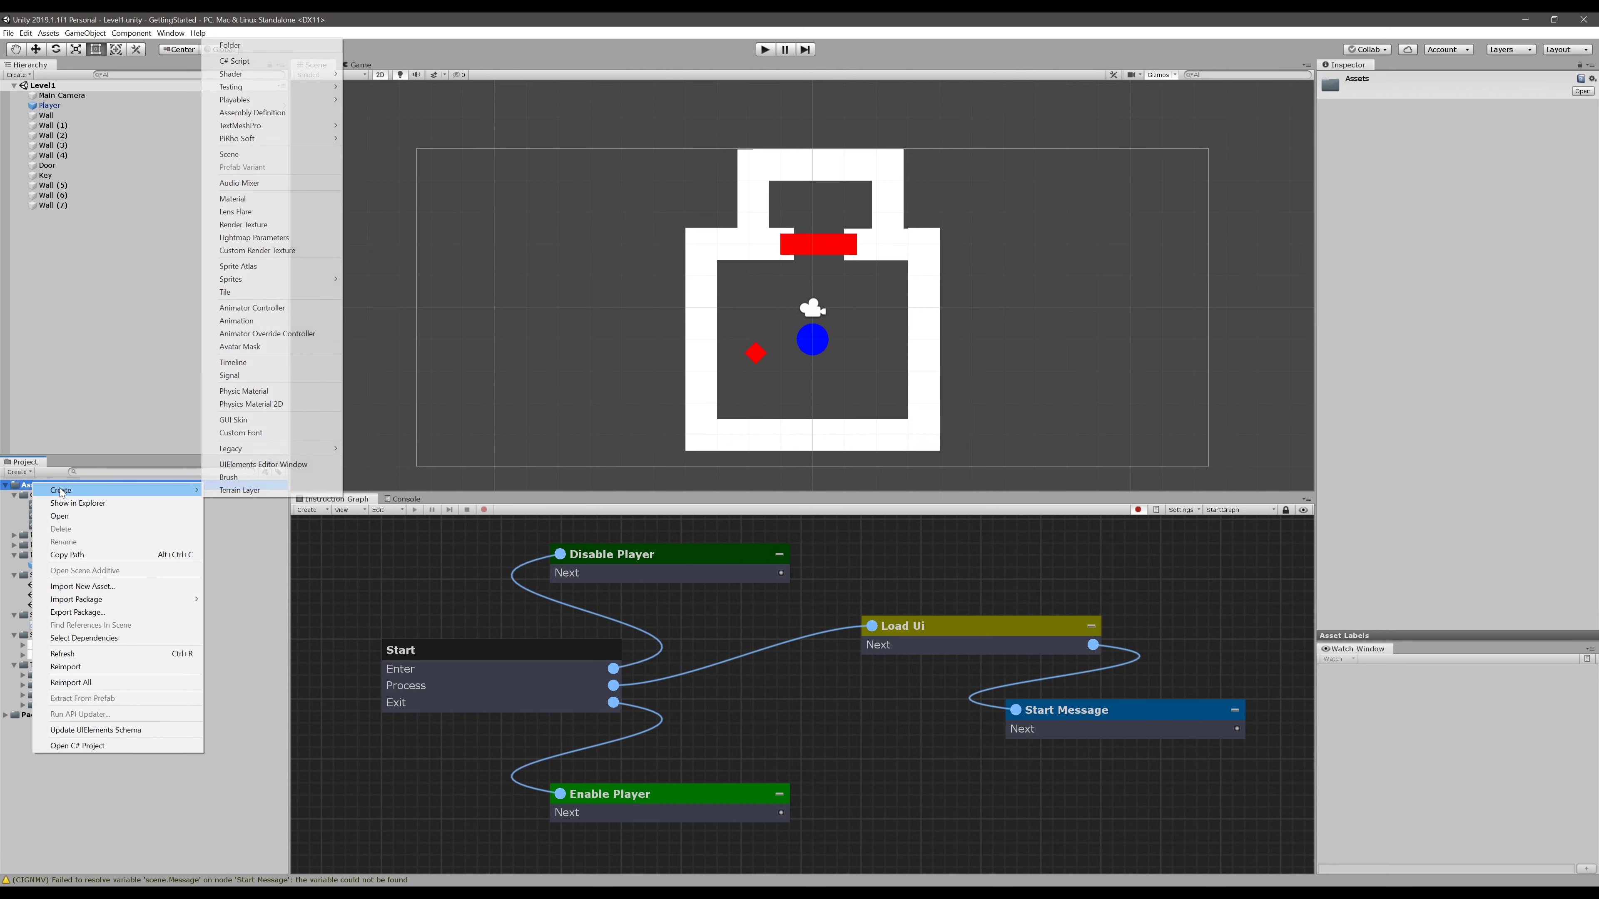
click(259, 46)
text(Transitions)
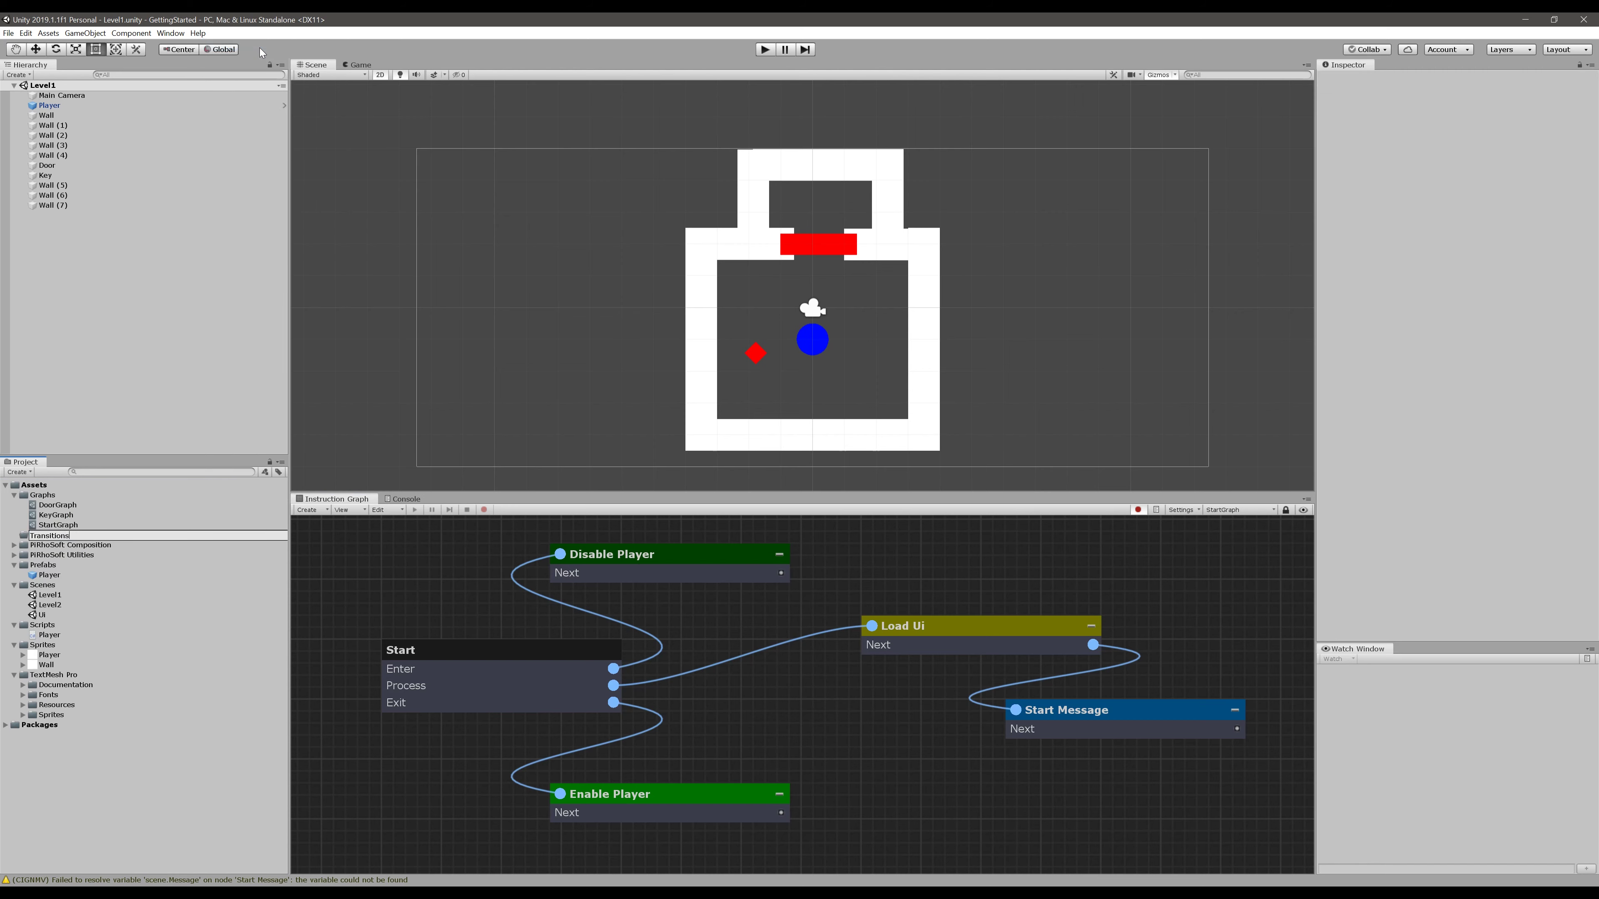
key(Return)
Create a PiRho Soft Fade transition asset in the Transitions folder and name it Fade
right_click(74, 716)
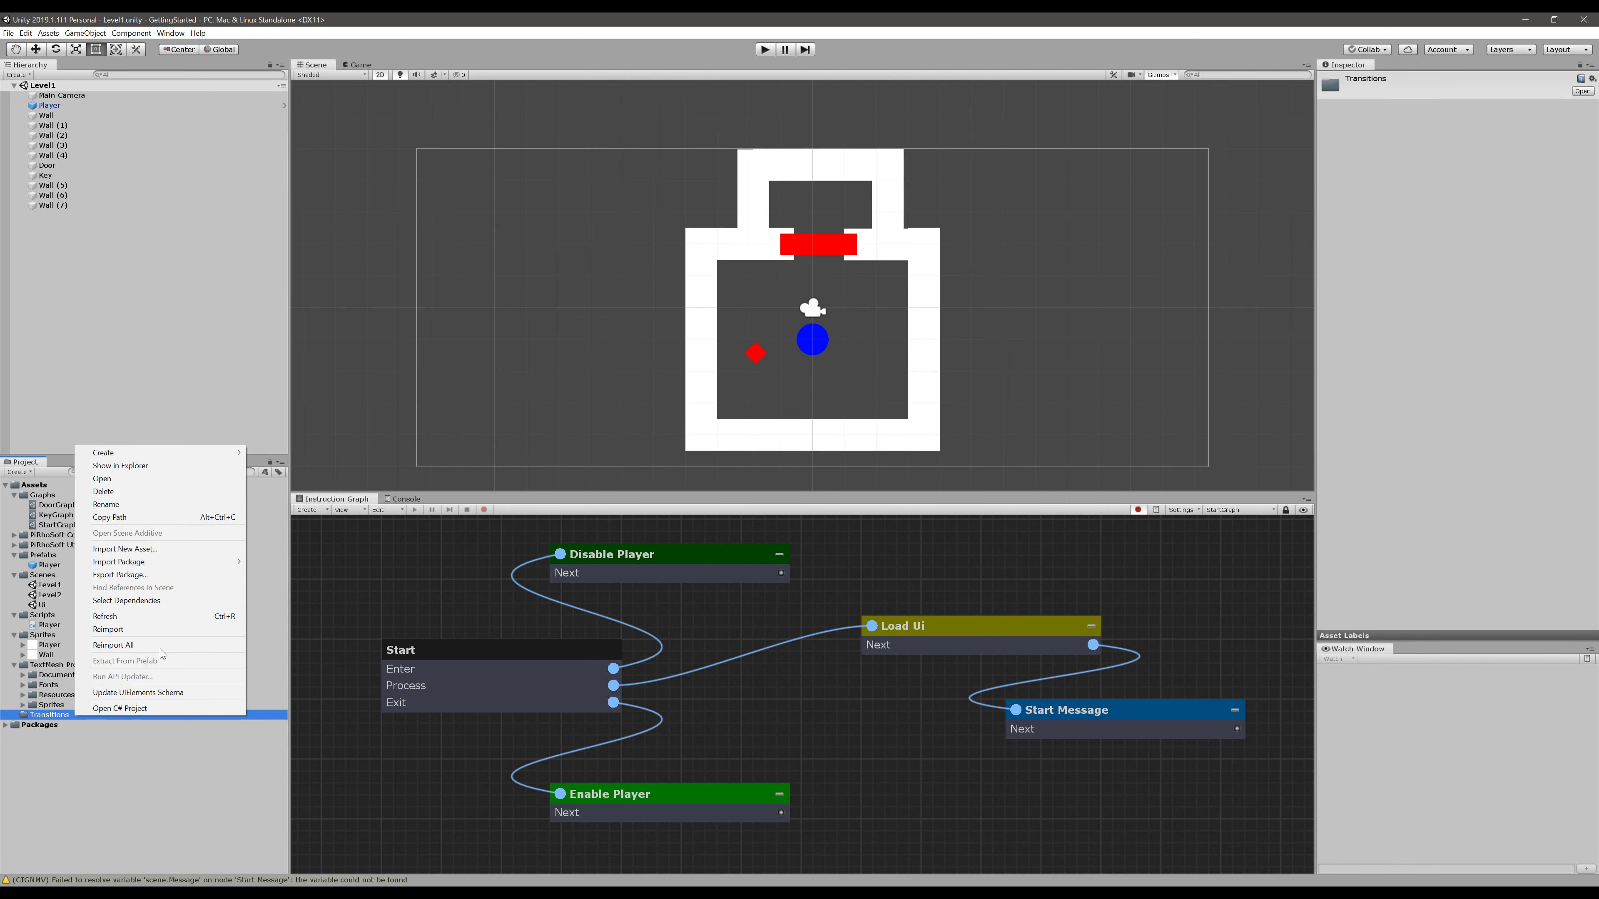
mouse_move(141, 452)
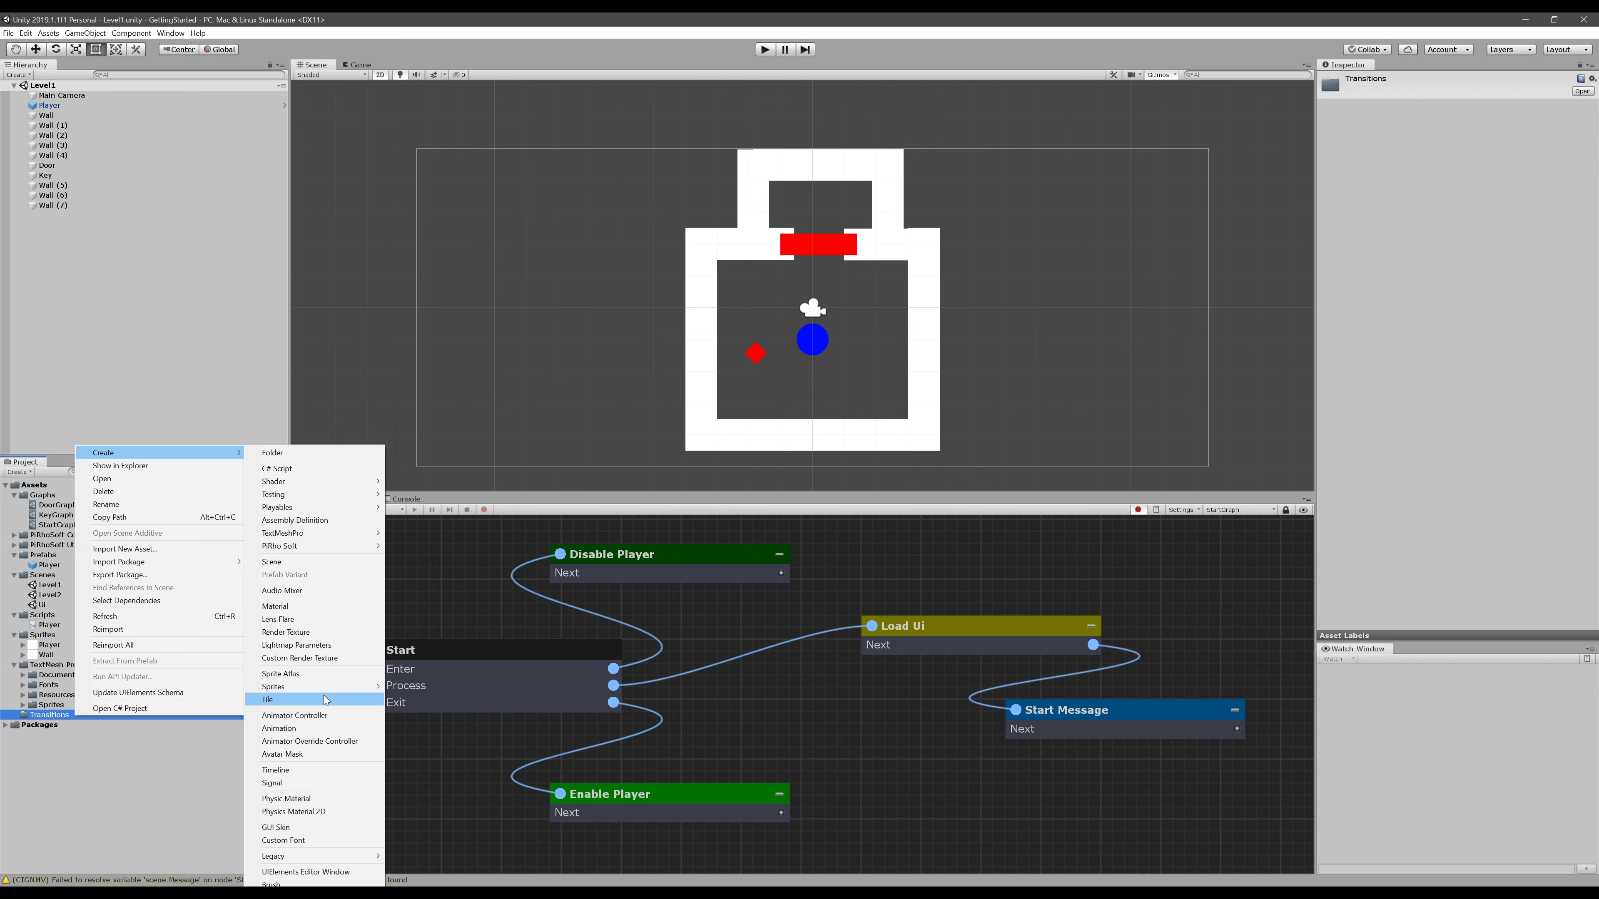
mouse_move(321, 553)
mouse_move(431, 560)
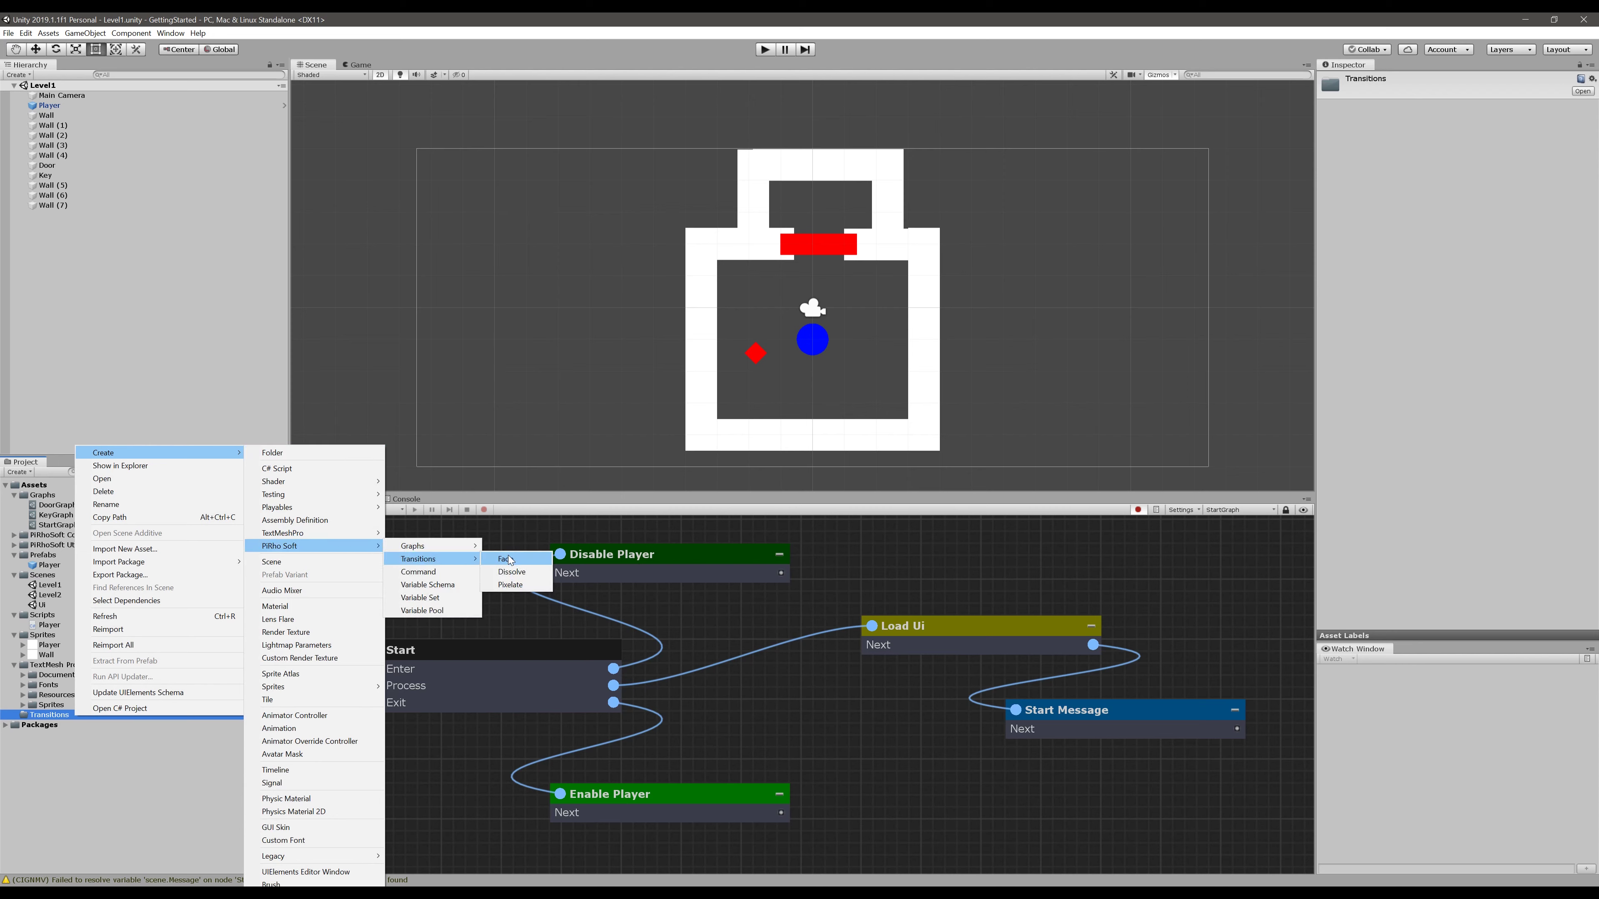
click(510, 560)
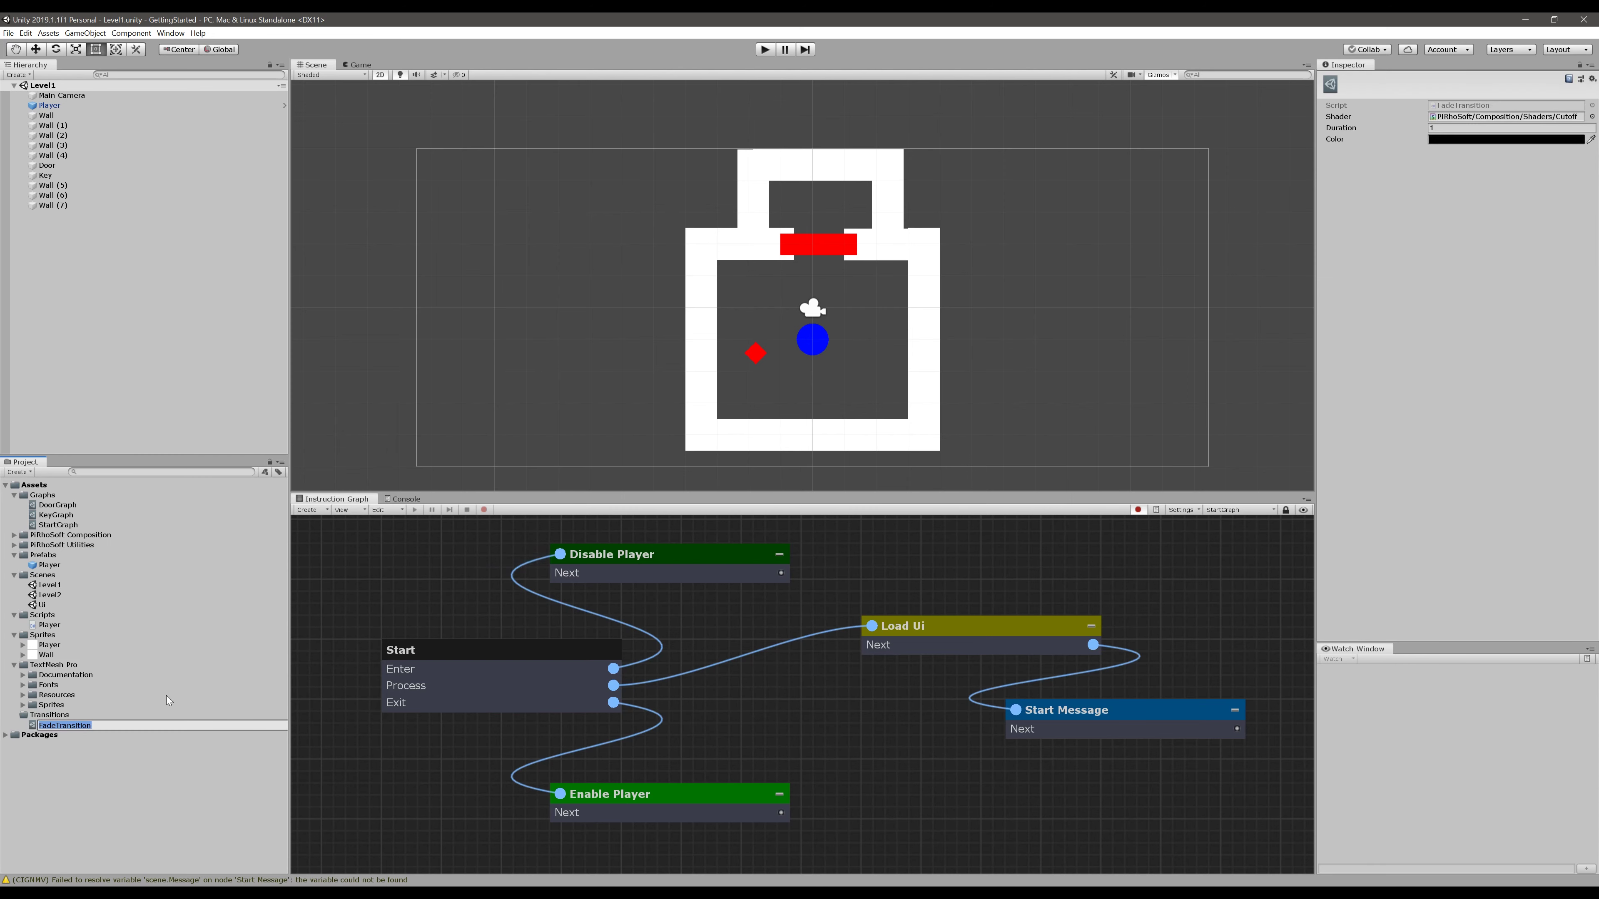
text(Fade)
key(Return)
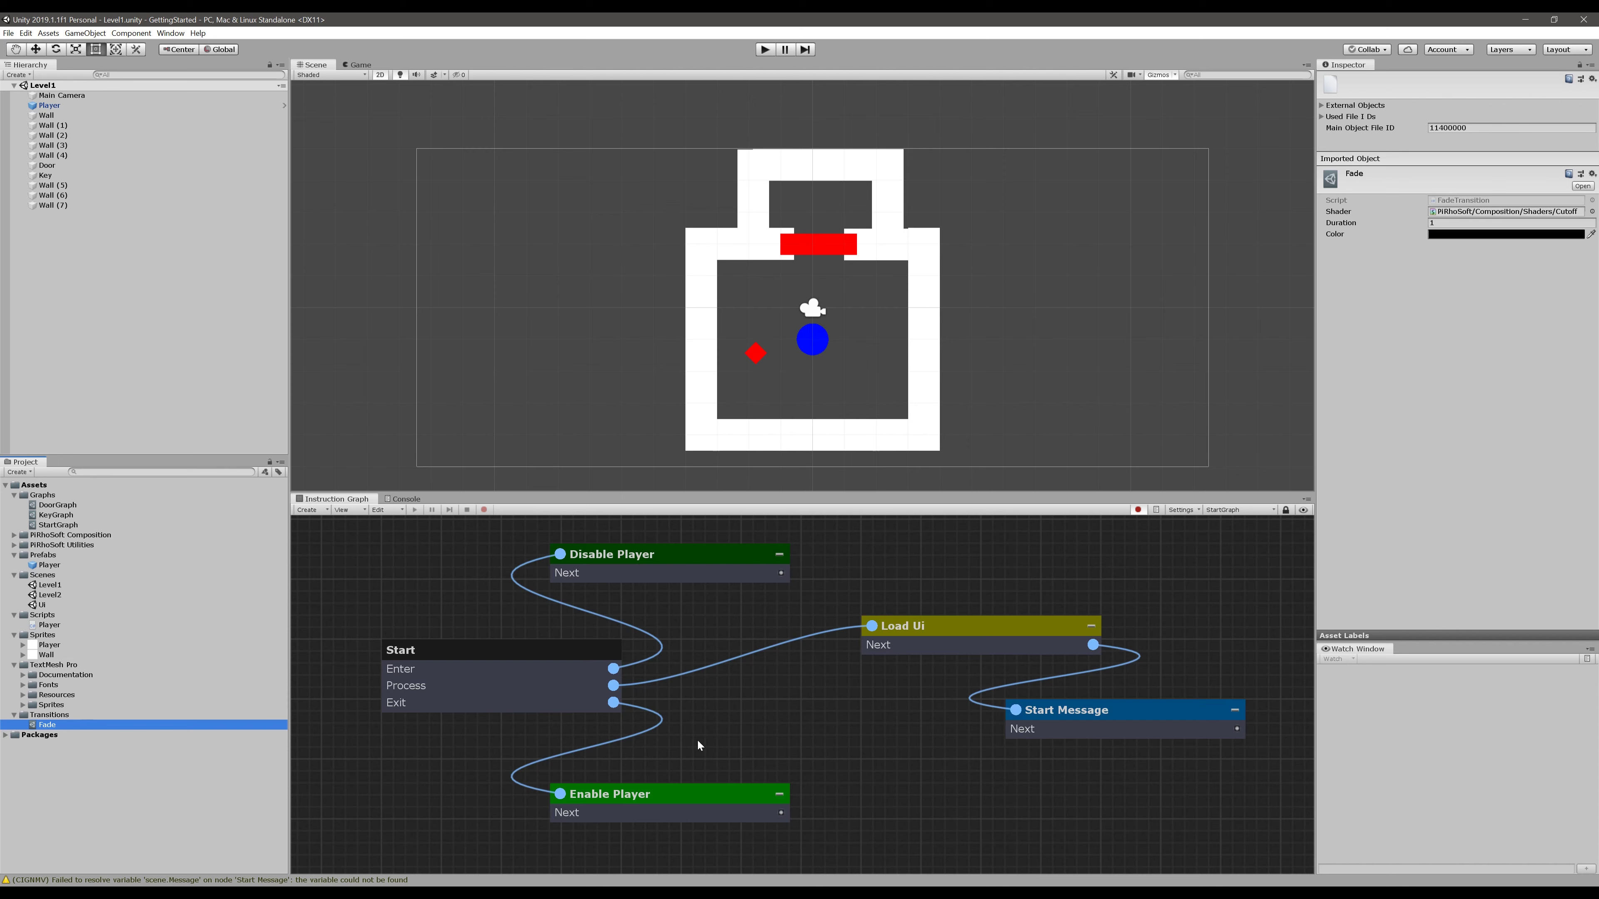
Shift Load Ui and Start Message slightly farther out to widen the gap after the Start node
drag(1033, 598, 1077, 820)
drag(974, 631, 1010, 636)
click(875, 699)
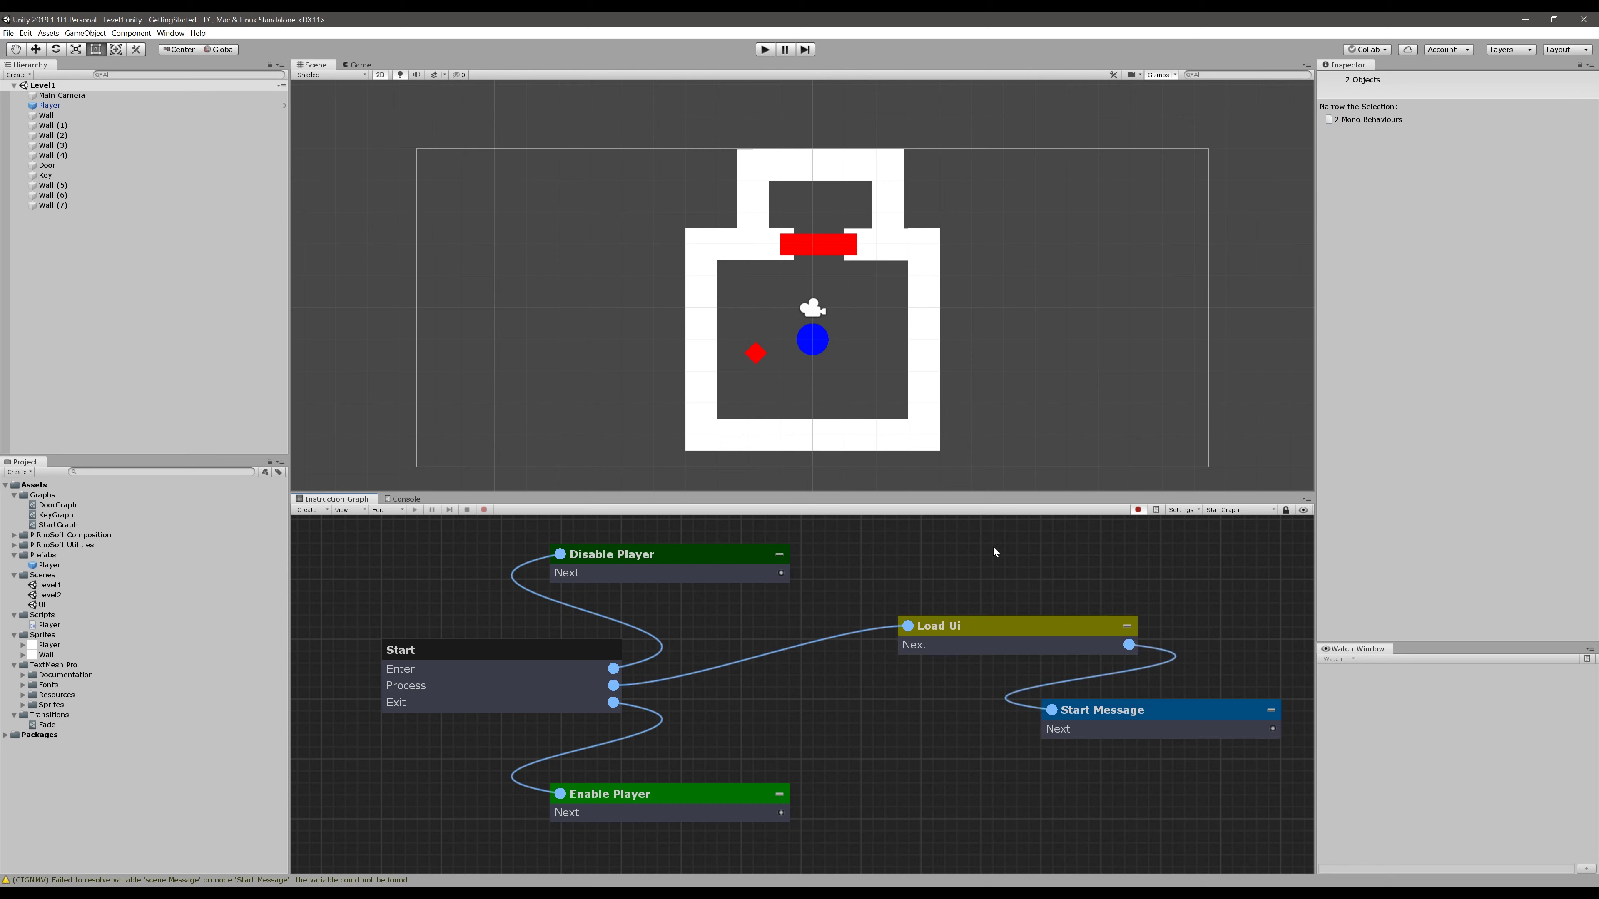
Add a Play Transition node to StartGraph in the gap between Start and Load Ui
right_click(739, 682)
click(760, 685)
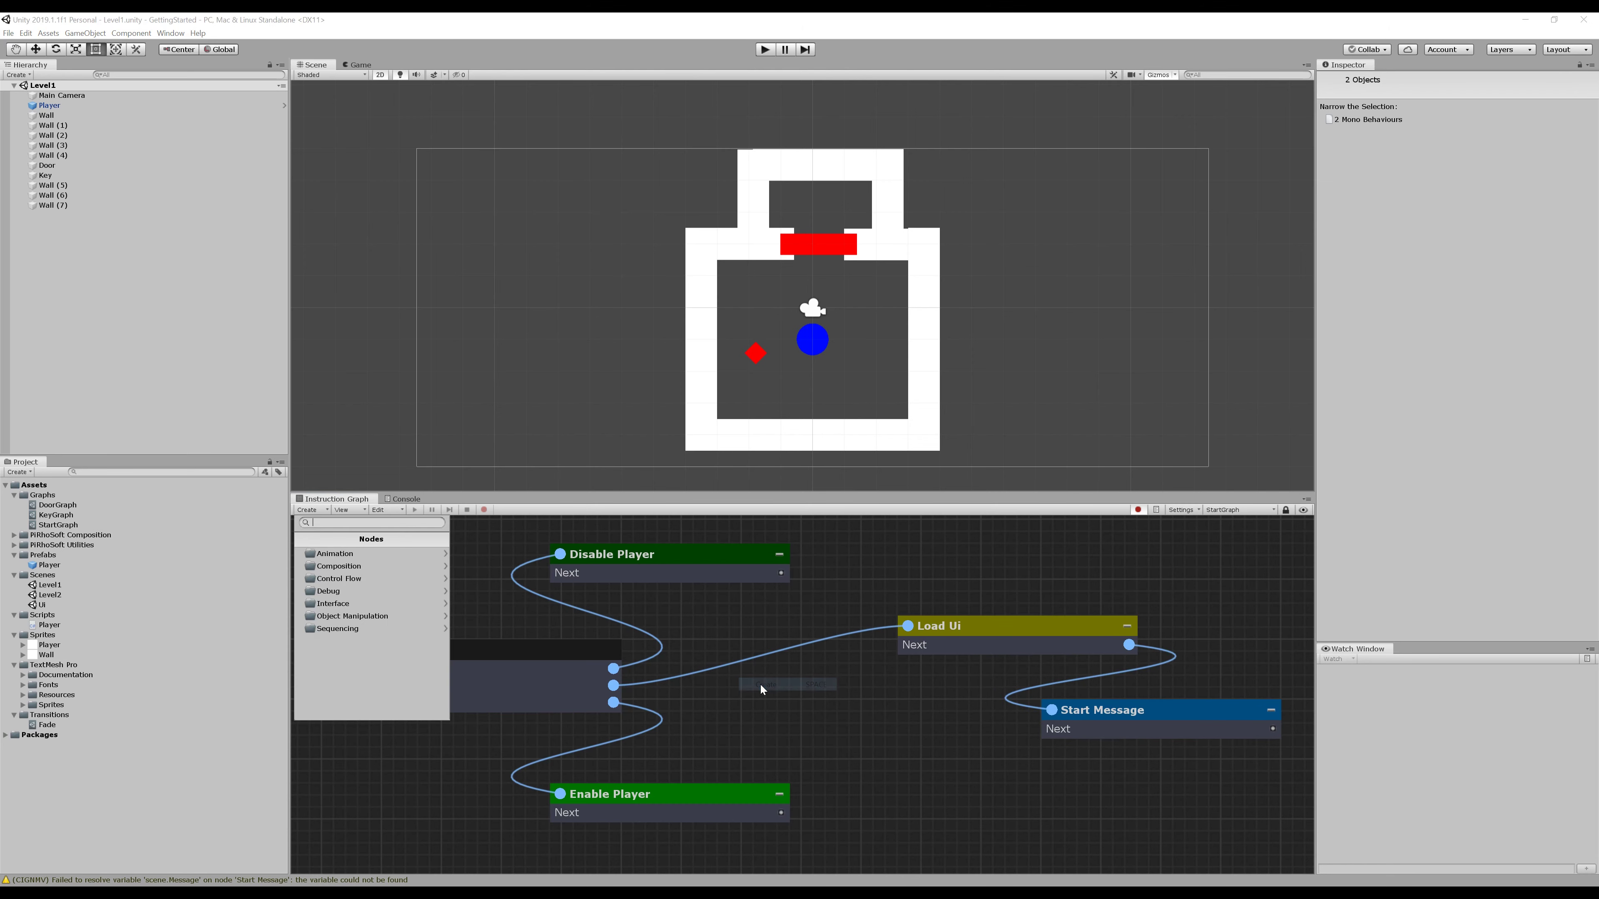
text(tran)
key(Down)
key(Down)
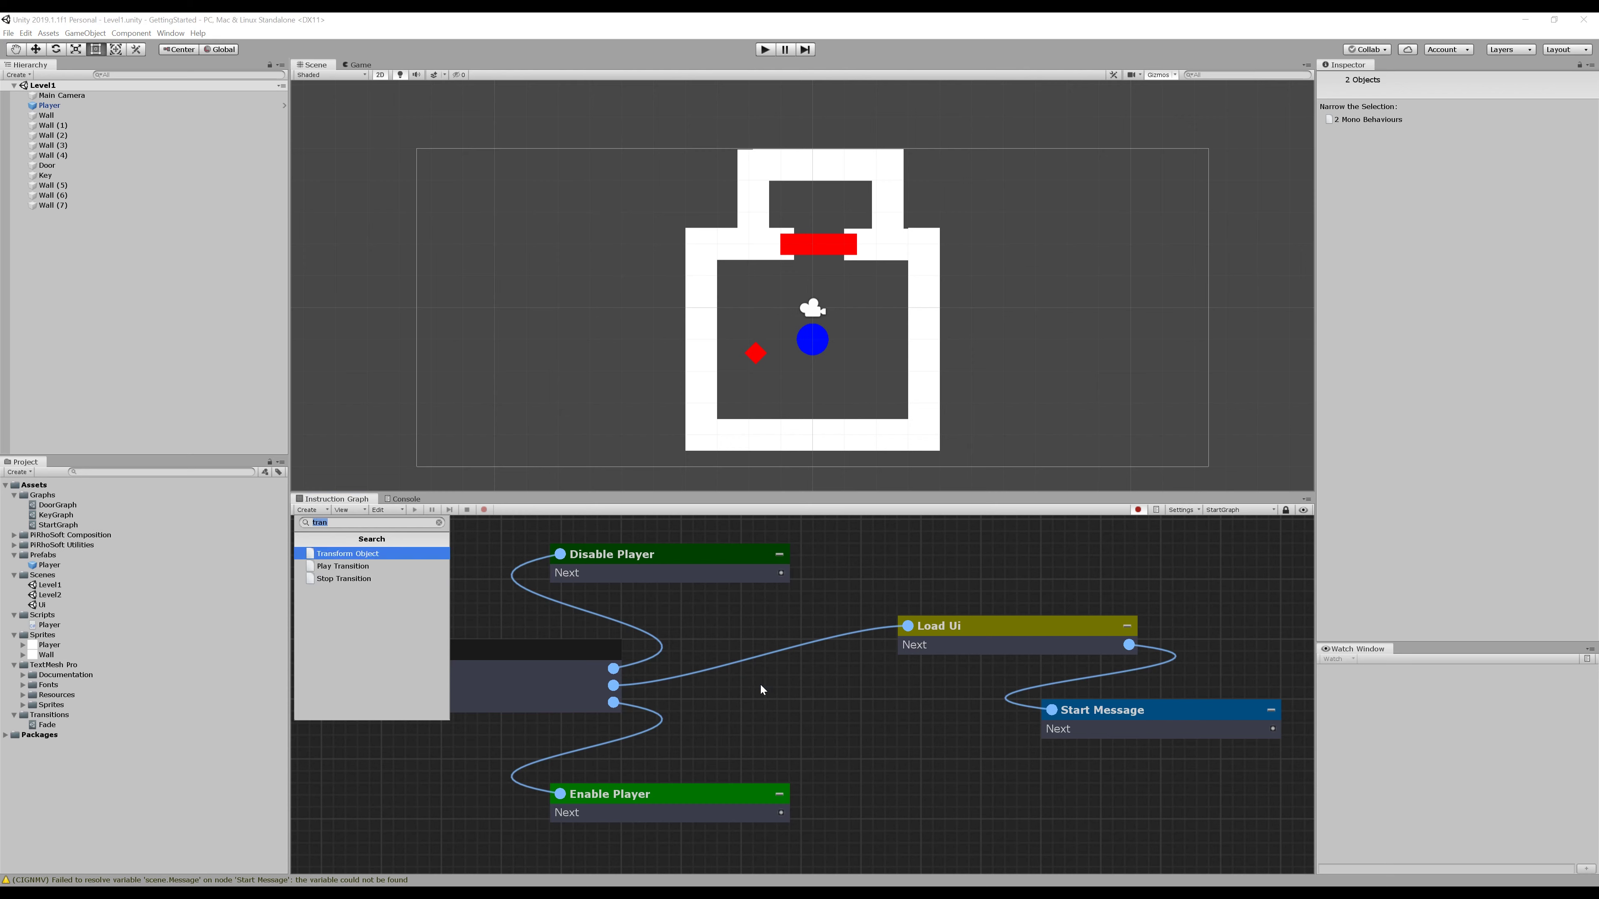
key(Return)
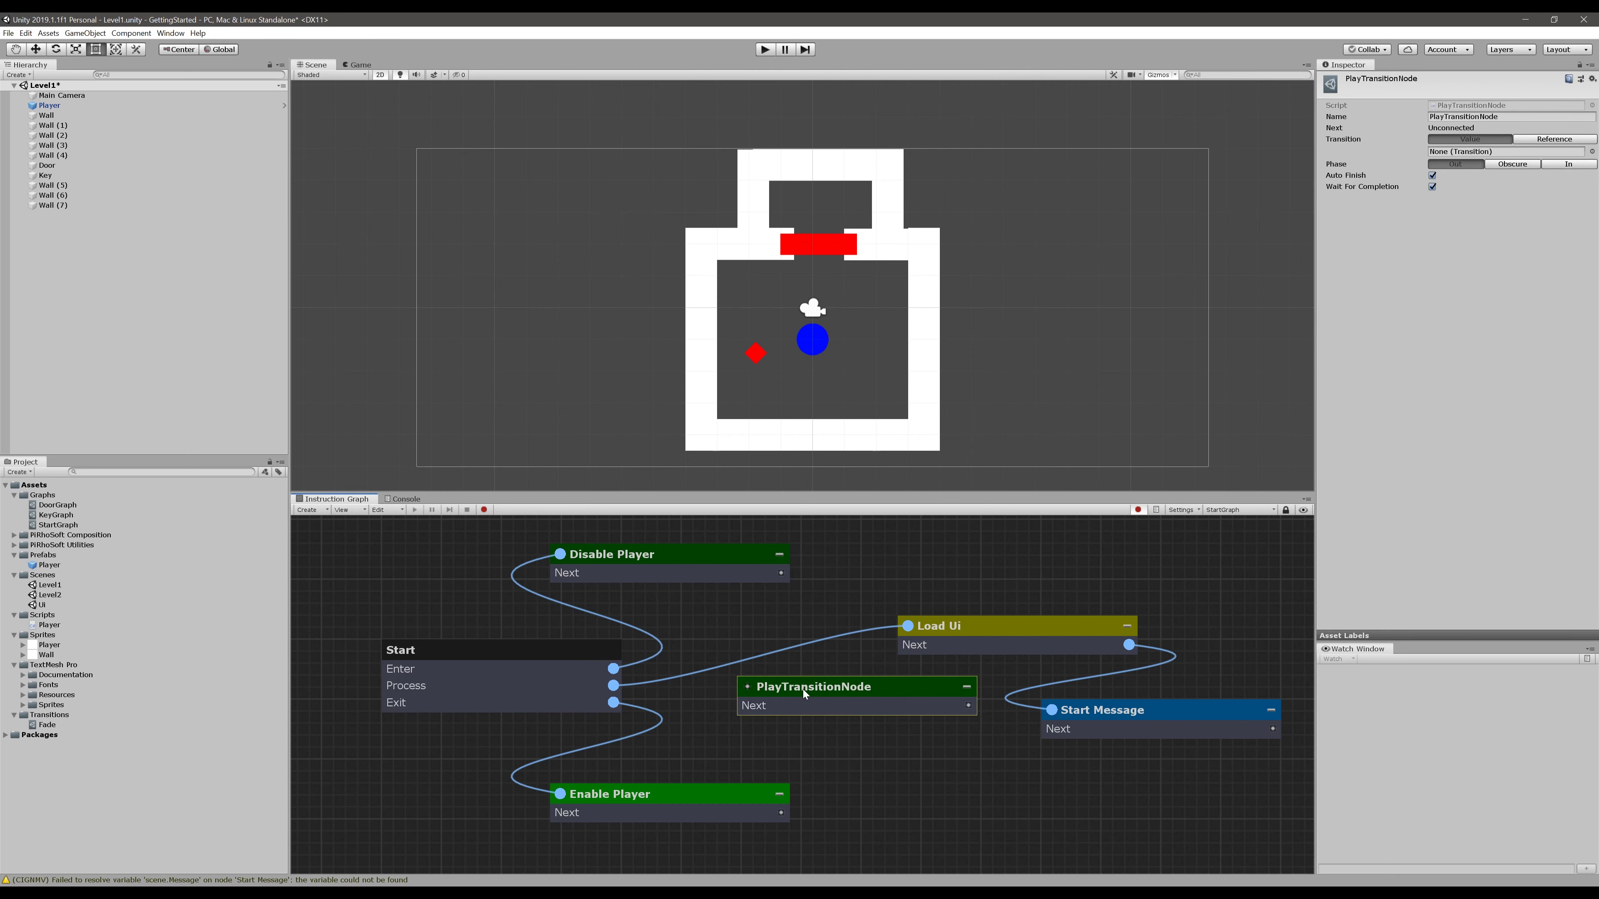
Connect the new transition node between Start's Process output and Load Ui, and rename it Obscure
drag(803, 689, 738, 688)
drag(612, 687, 680, 688)
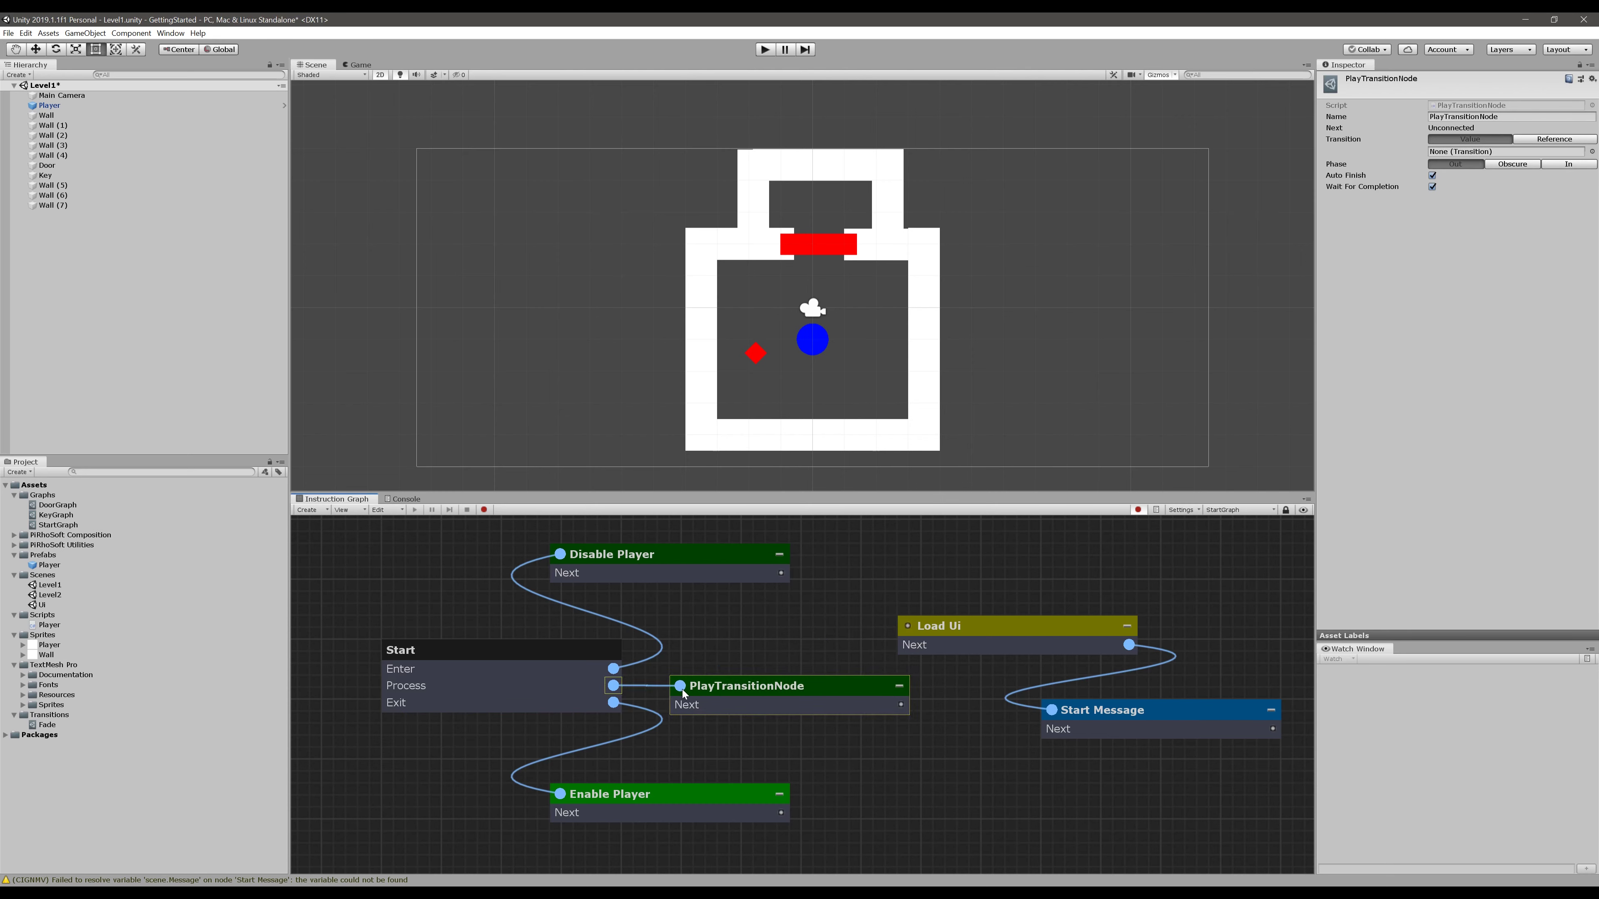
drag(900, 705, 908, 626)
click(1476, 117)
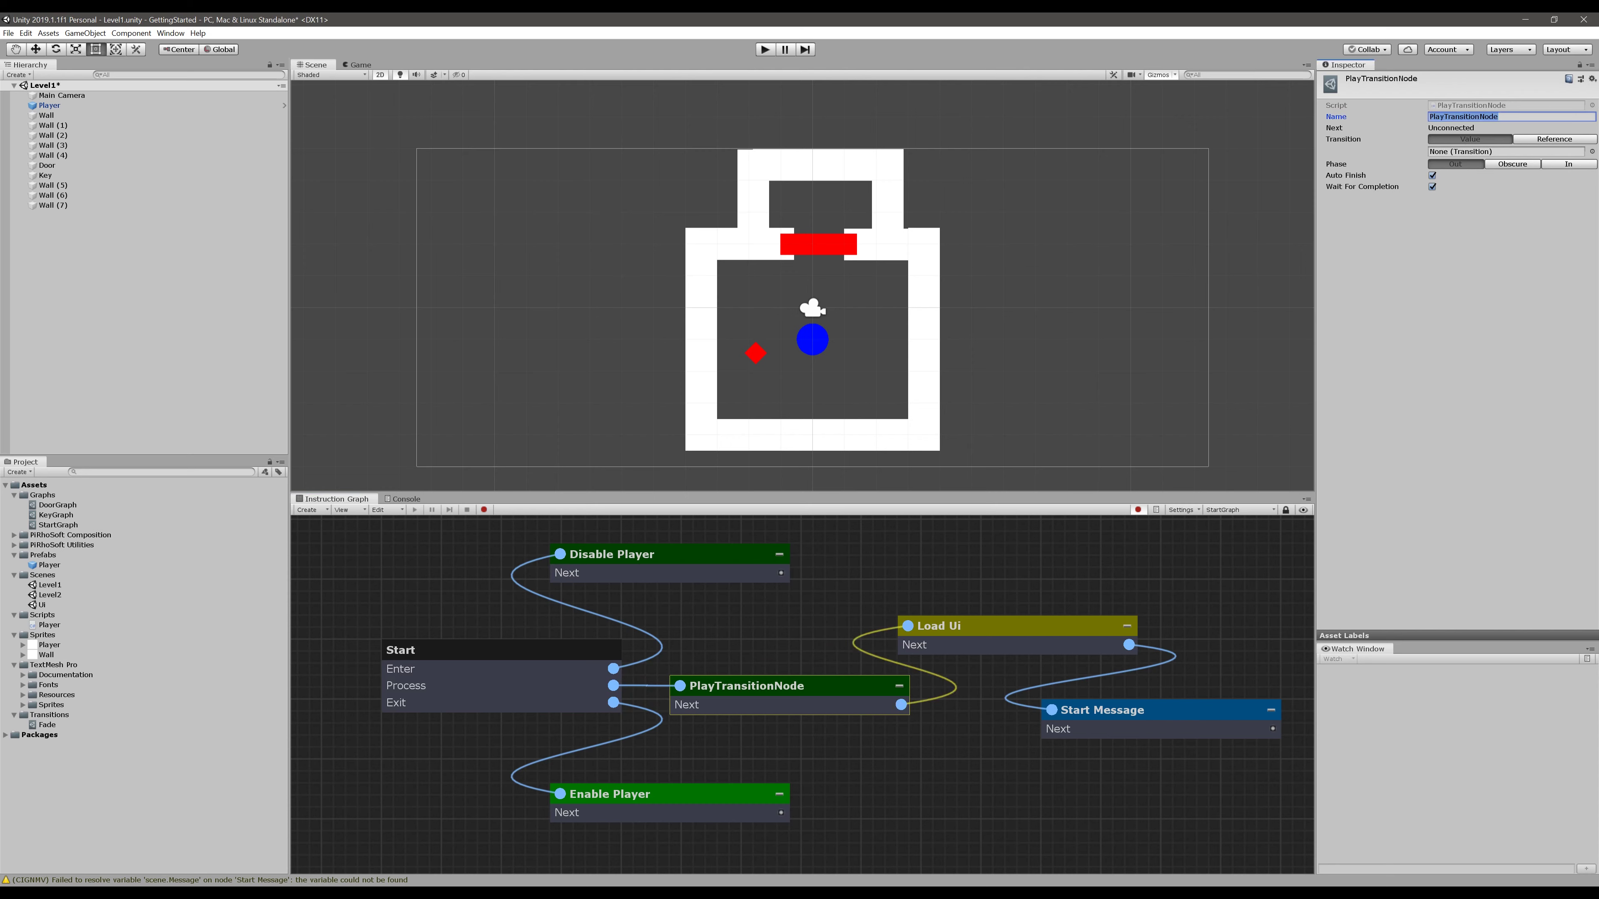
text(Obscure)
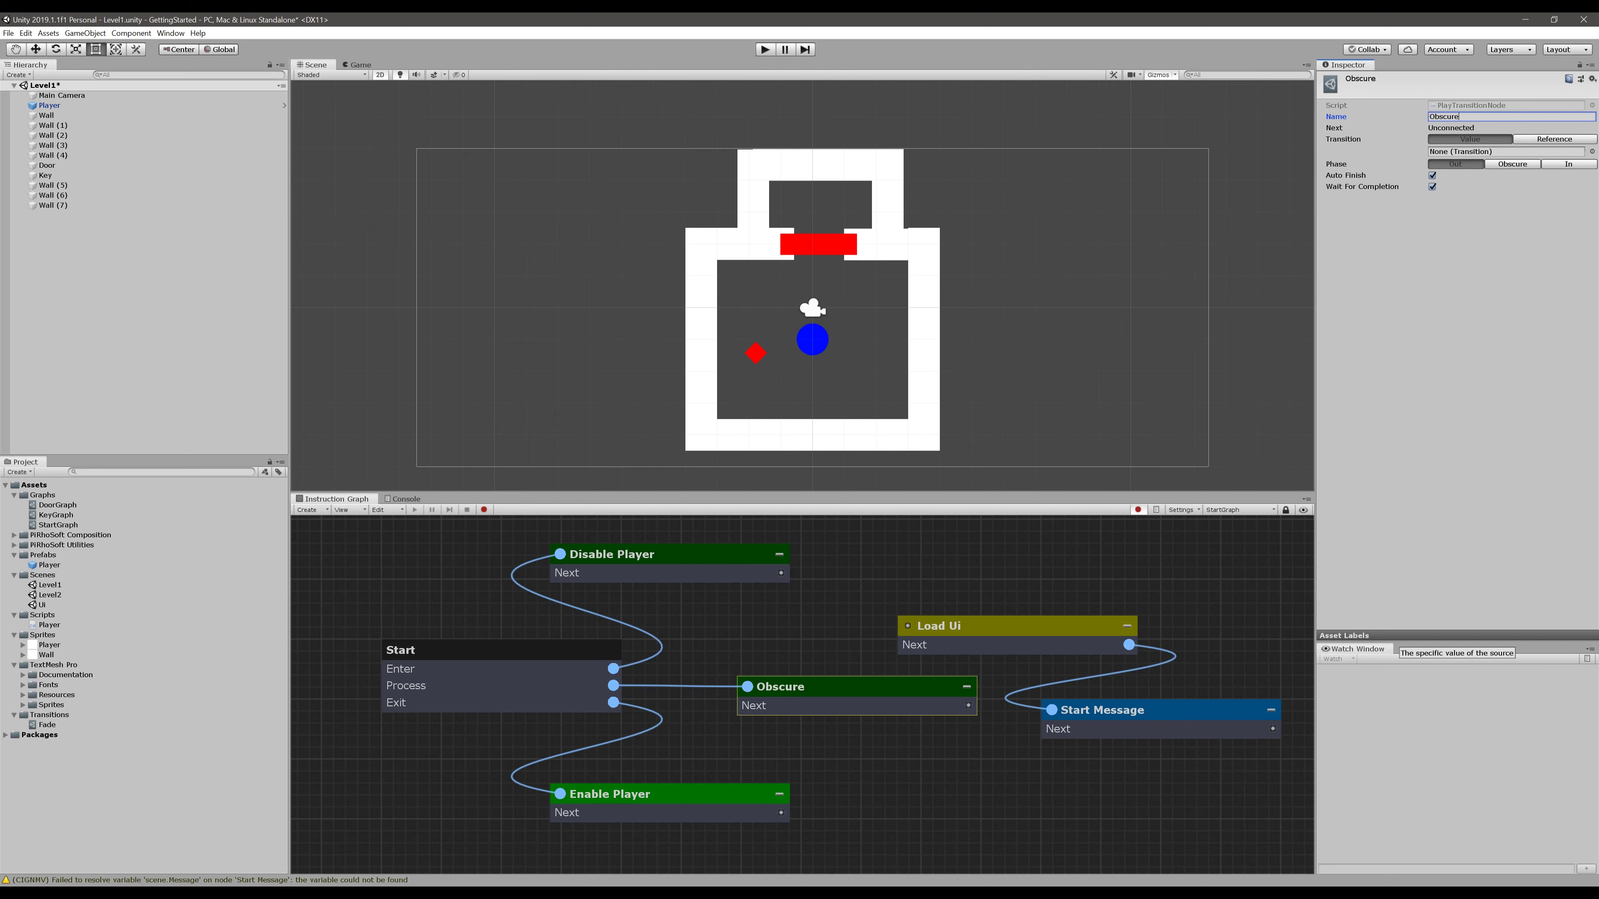
drag(936, 685, 914, 630)
click(954, 721)
click(822, 718)
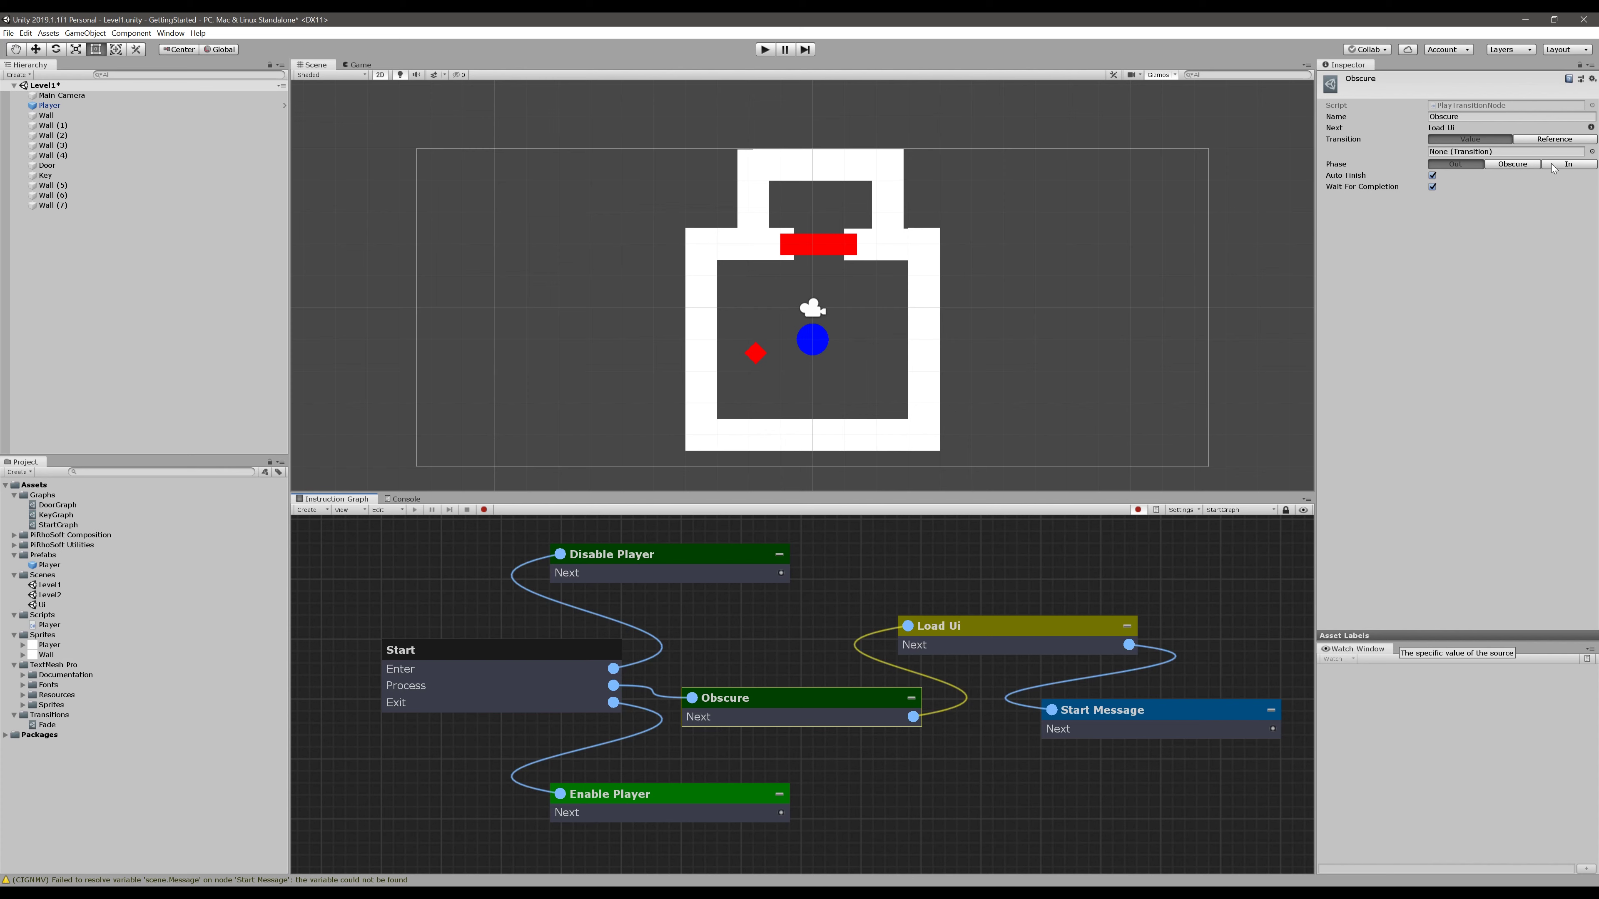
Set the Obscure node to the Obscure phase with the Fade transition and turn off Auto Finish
click(1510, 165)
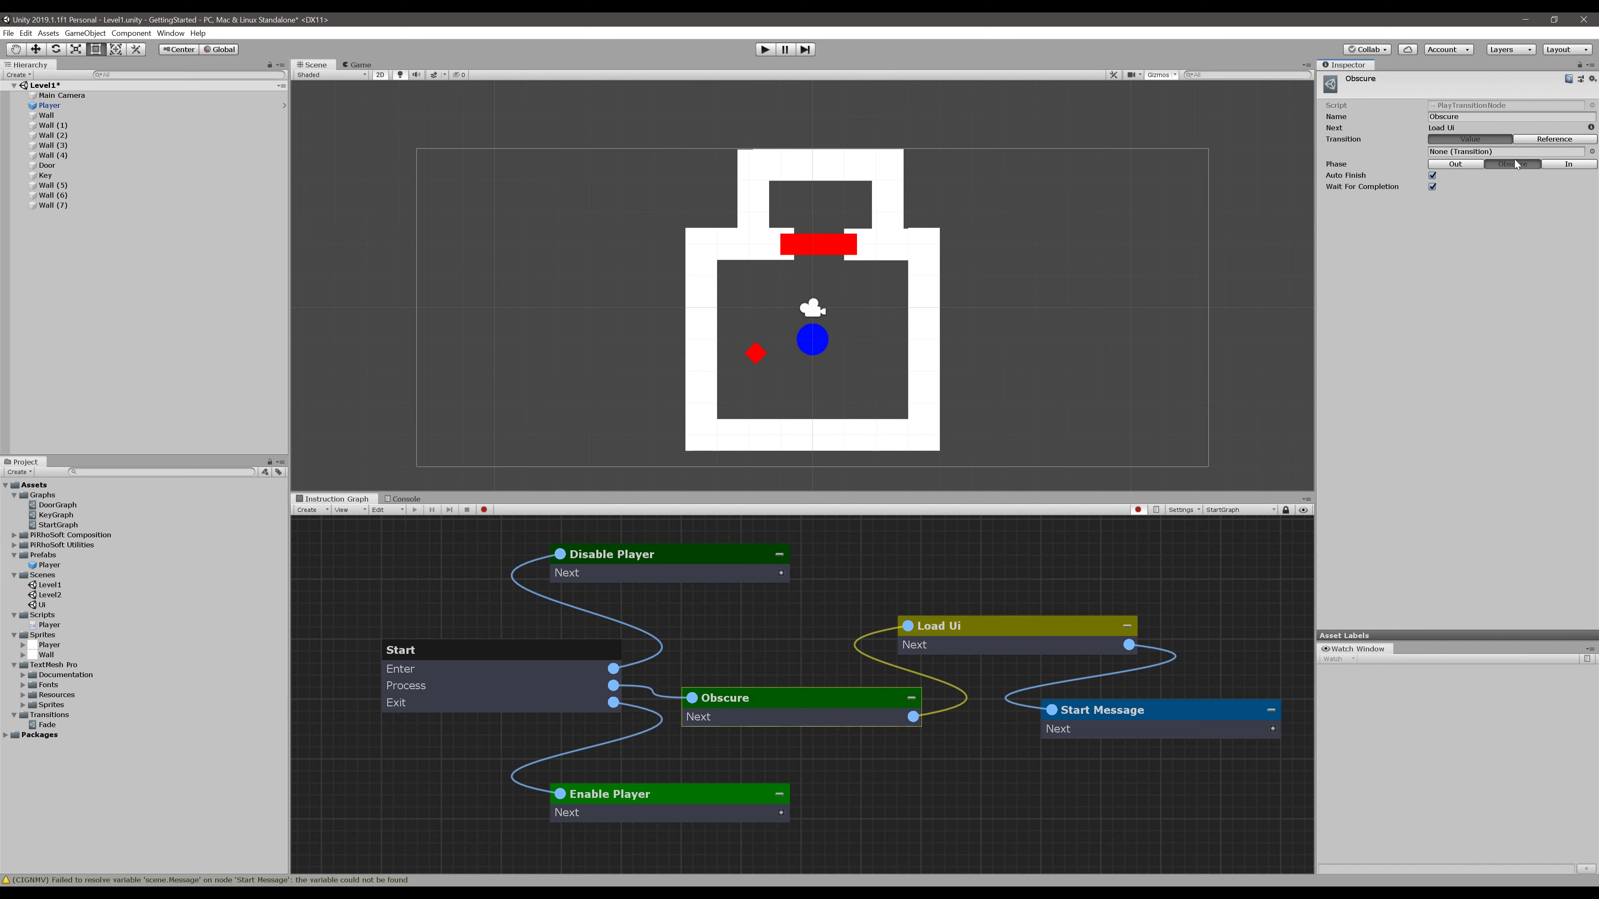
click(1592, 151)
click(978, 451)
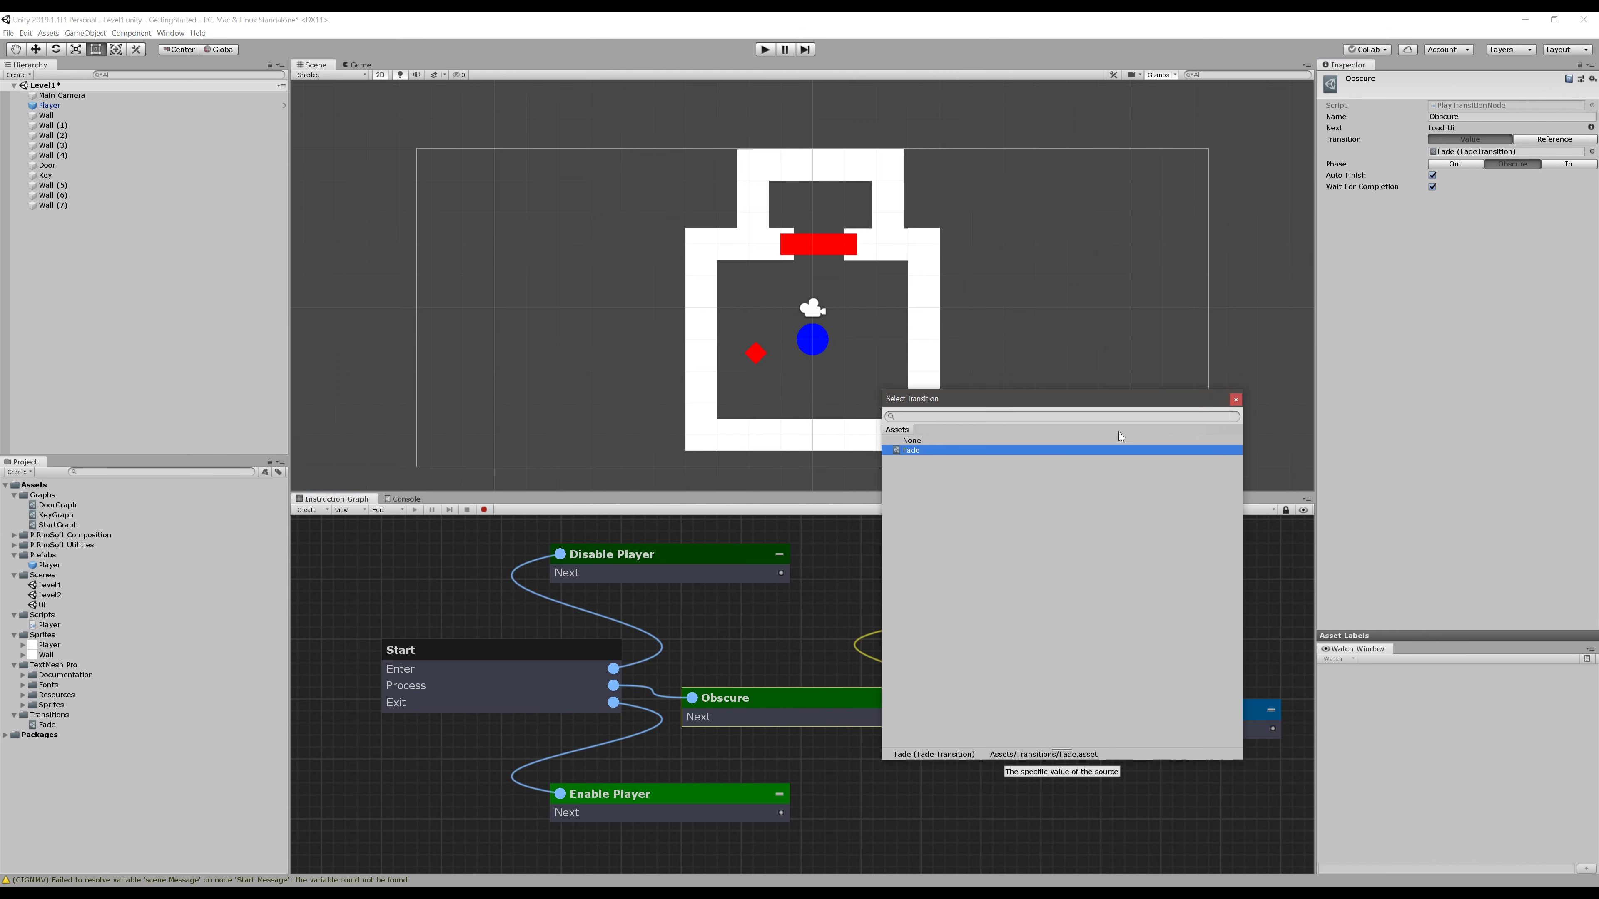
click(1236, 400)
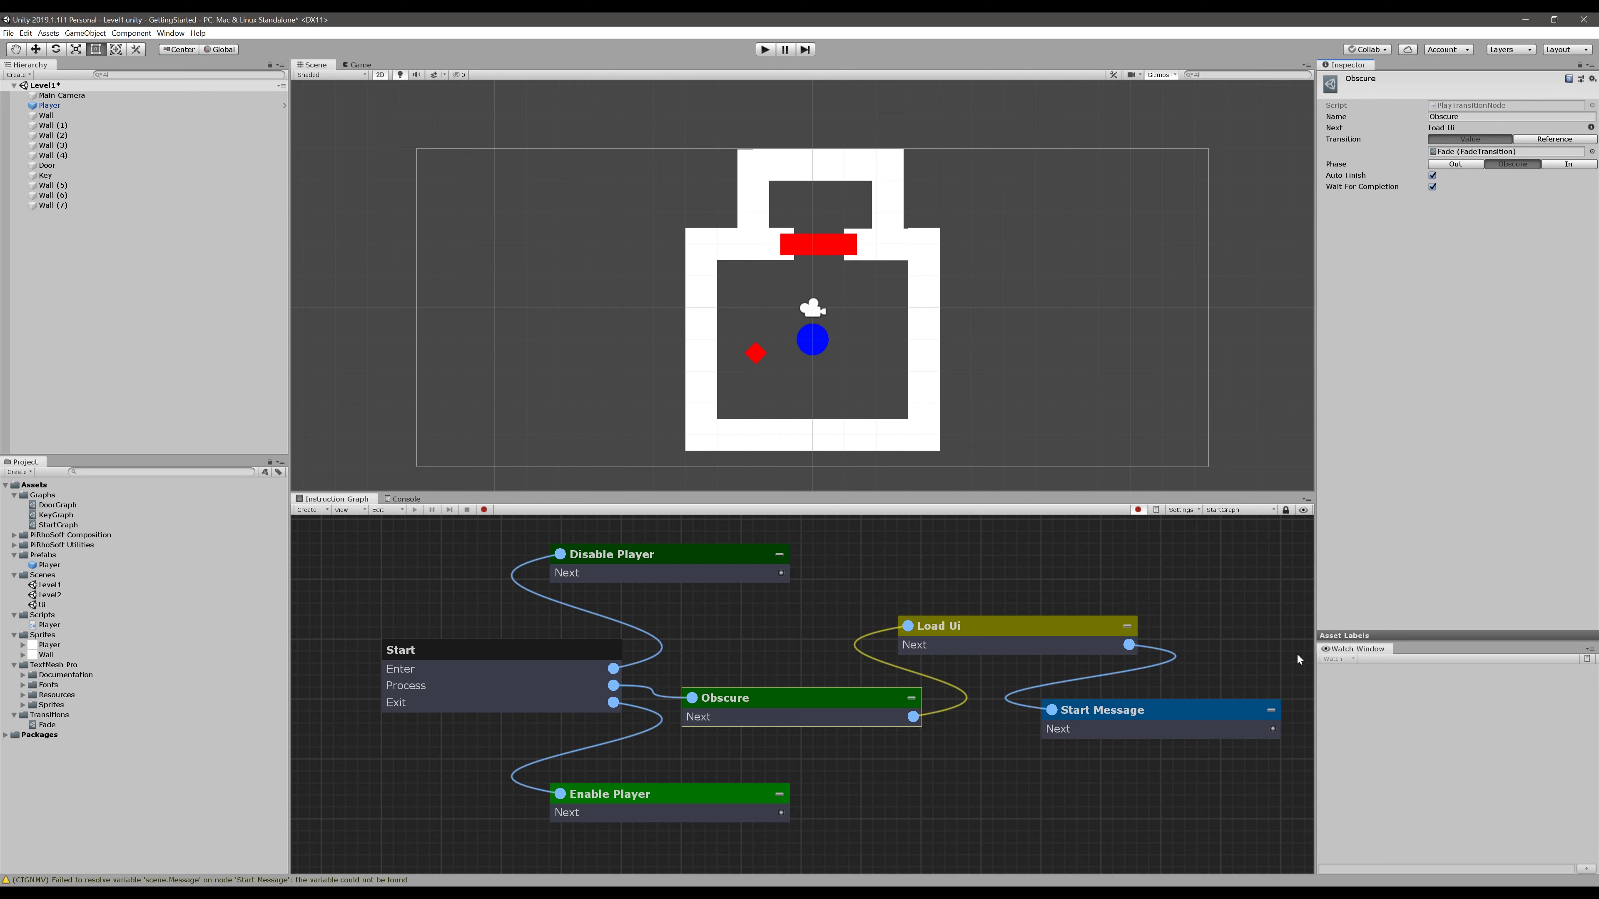
click(1432, 176)
Move Start Message lower in StartGraph and add a Play Transition node between Load Ui and Start Message
middle_drag(1152, 866, 885, 785)
drag(895, 700, 969, 787)
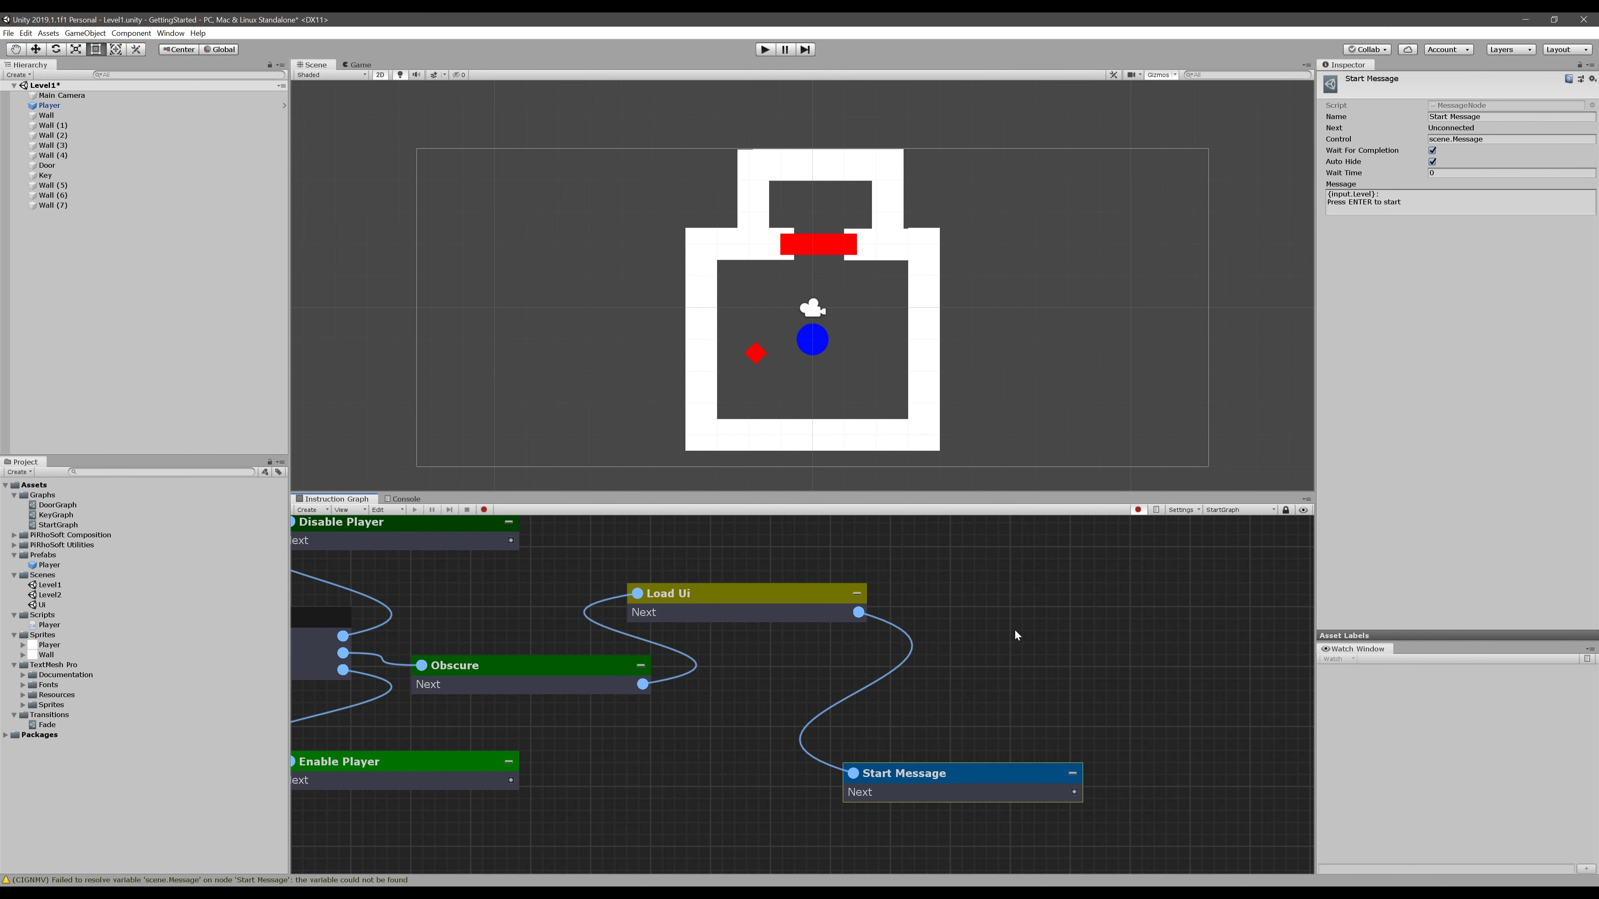
right_click(1013, 573)
click(1033, 583)
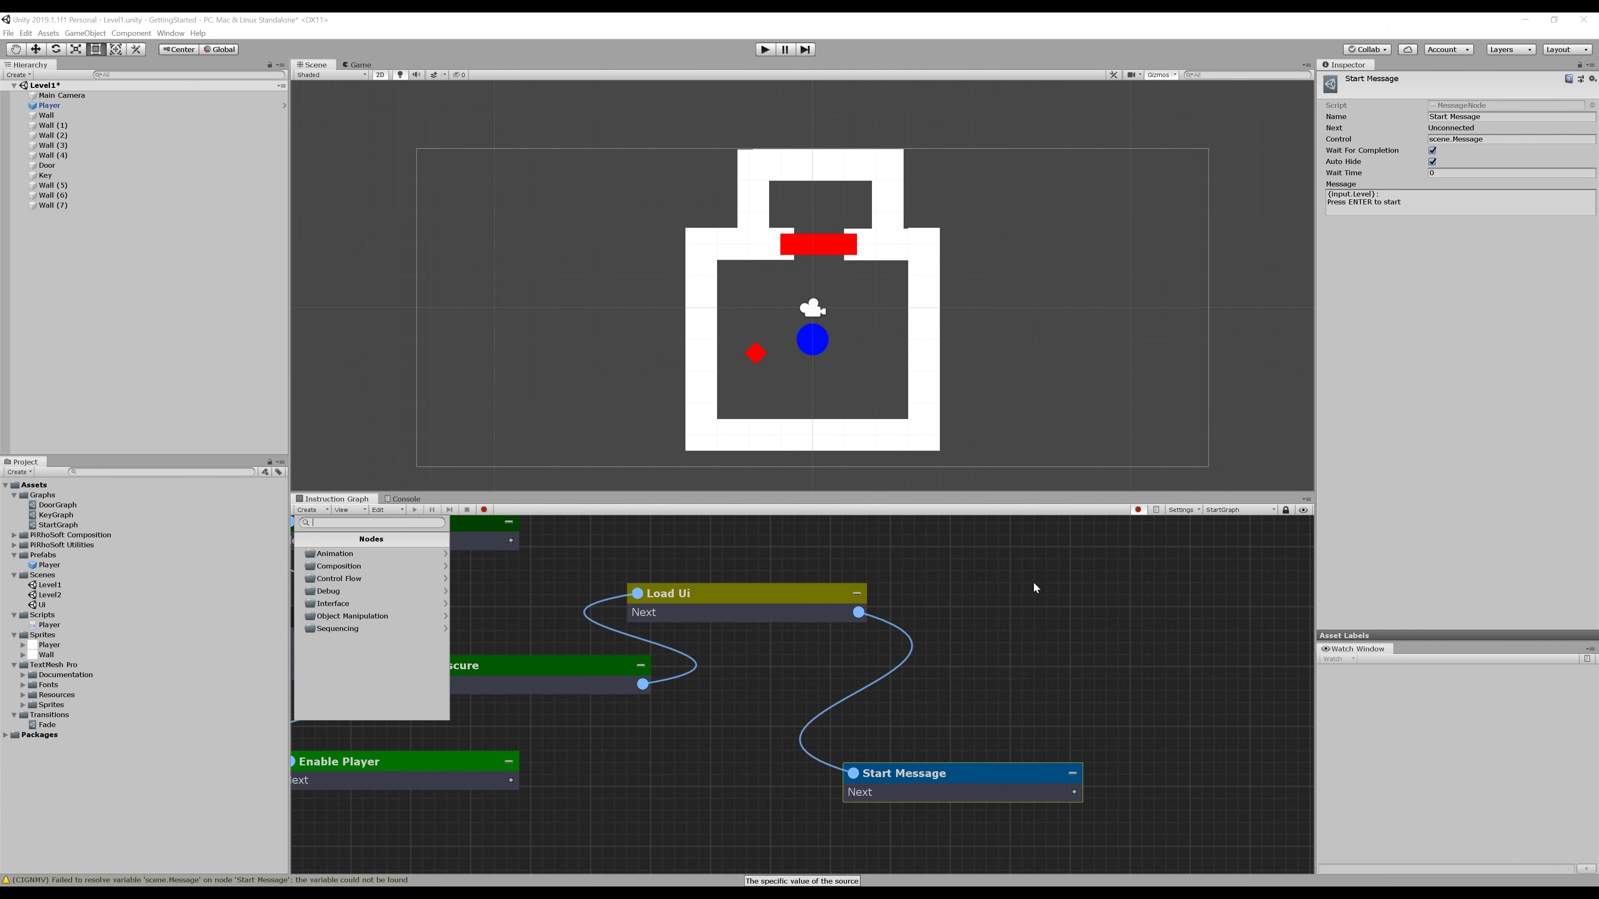
text(play)
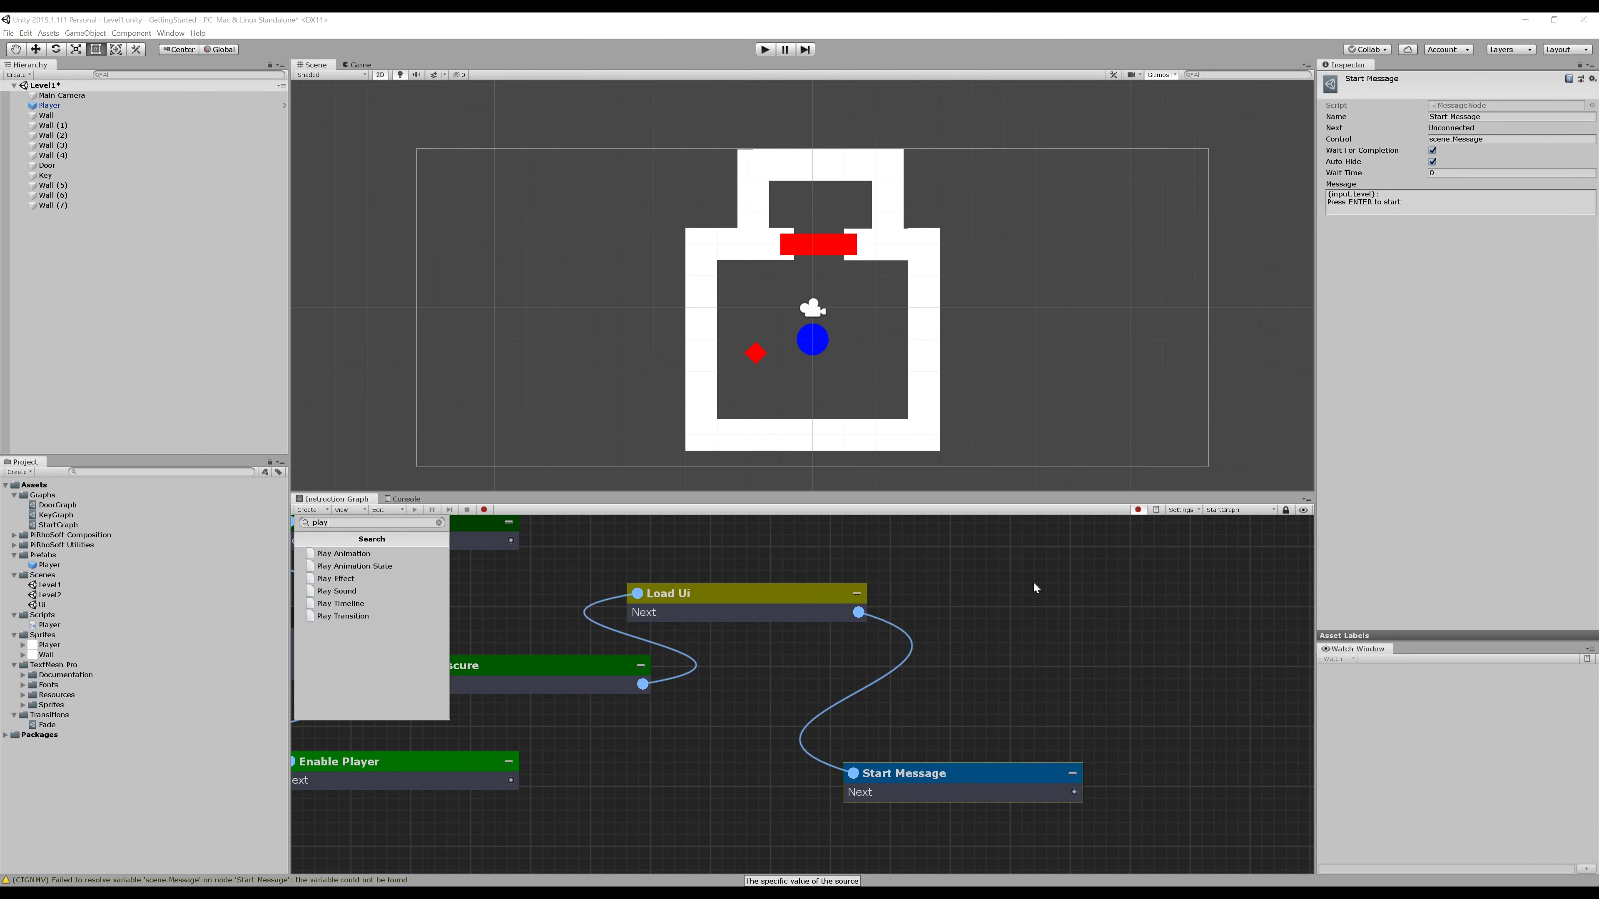
click(343, 615)
drag(1115, 583, 884, 694)
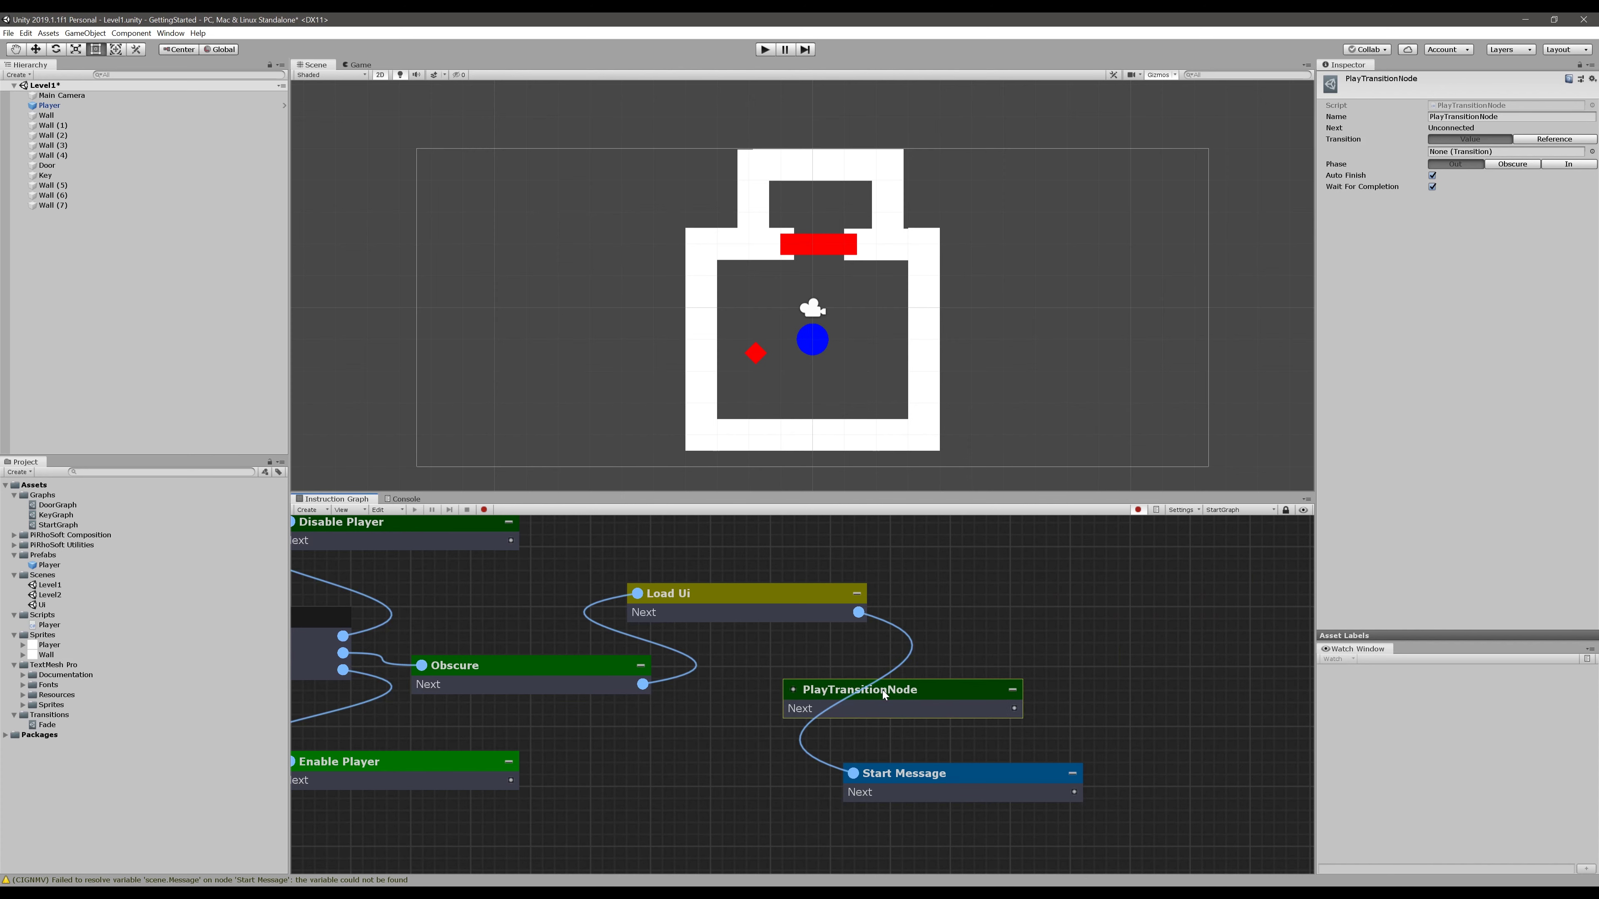
Connect Load Ui to the new transition node and that node to Start Message, and rename it Fade In
drag(859, 612, 793, 693)
drag(1015, 708, 875, 789)
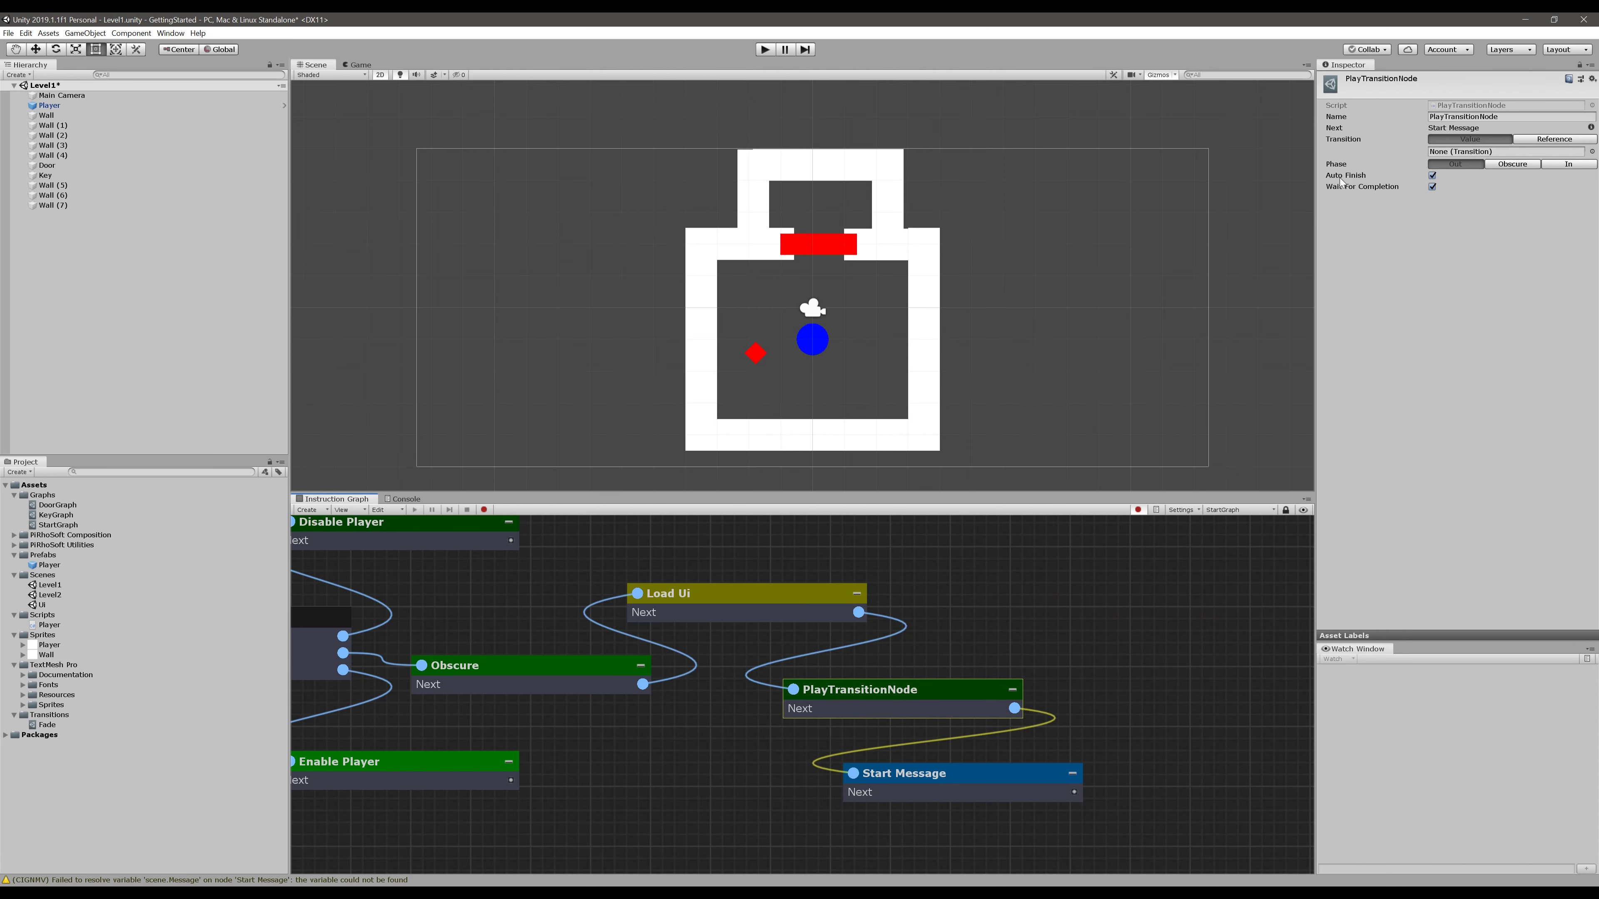
click(1511, 117)
text(Fade In)
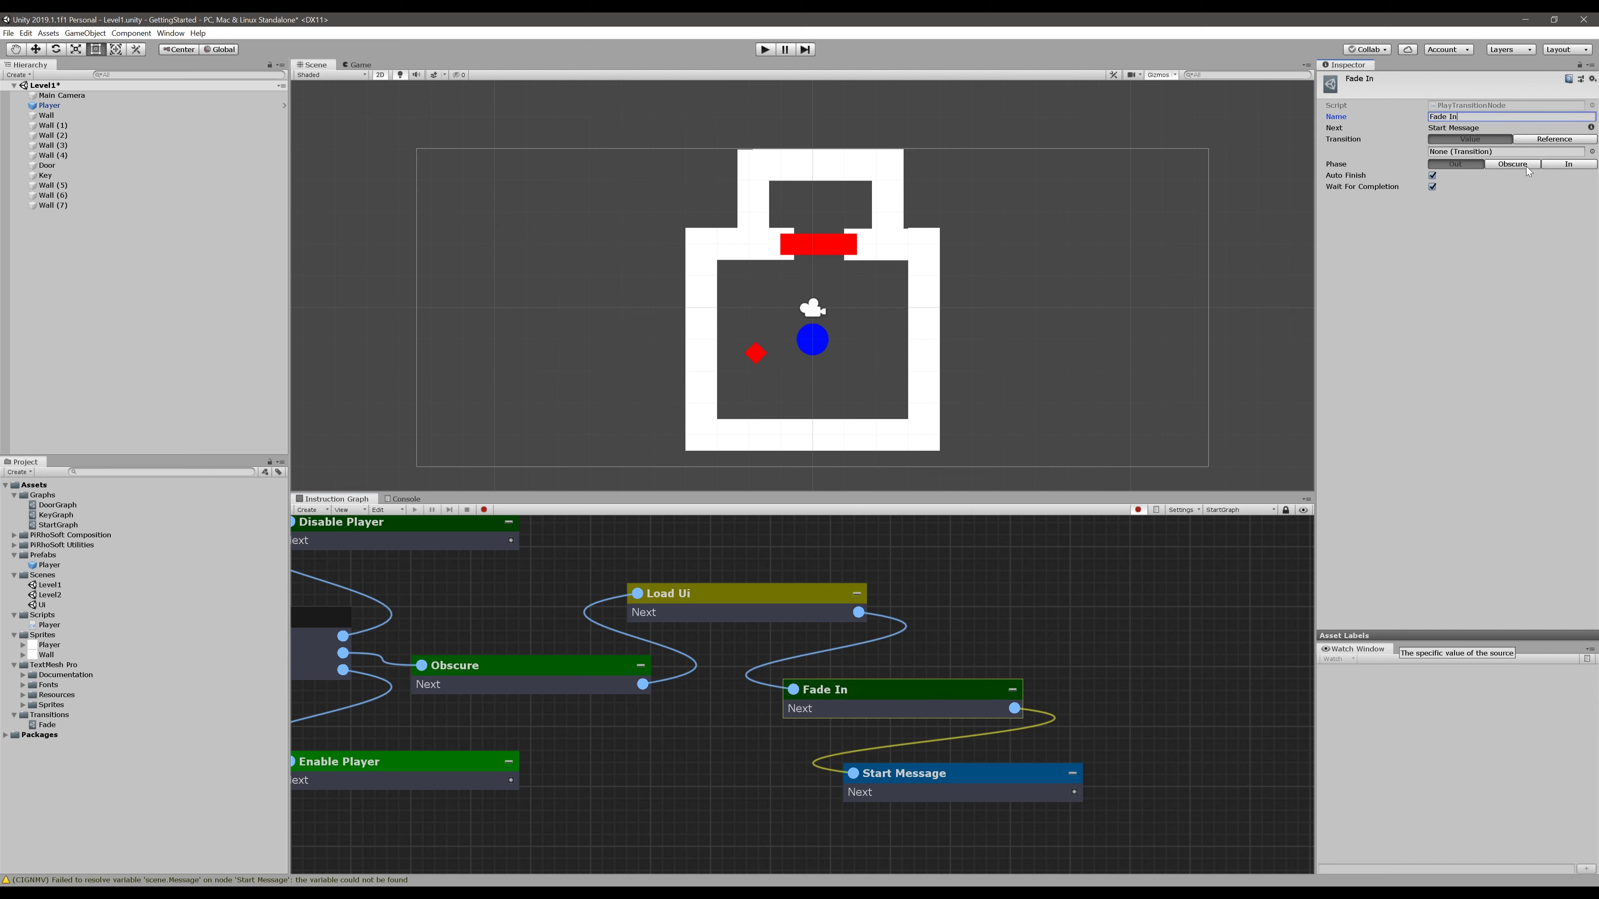
click(1486, 277)
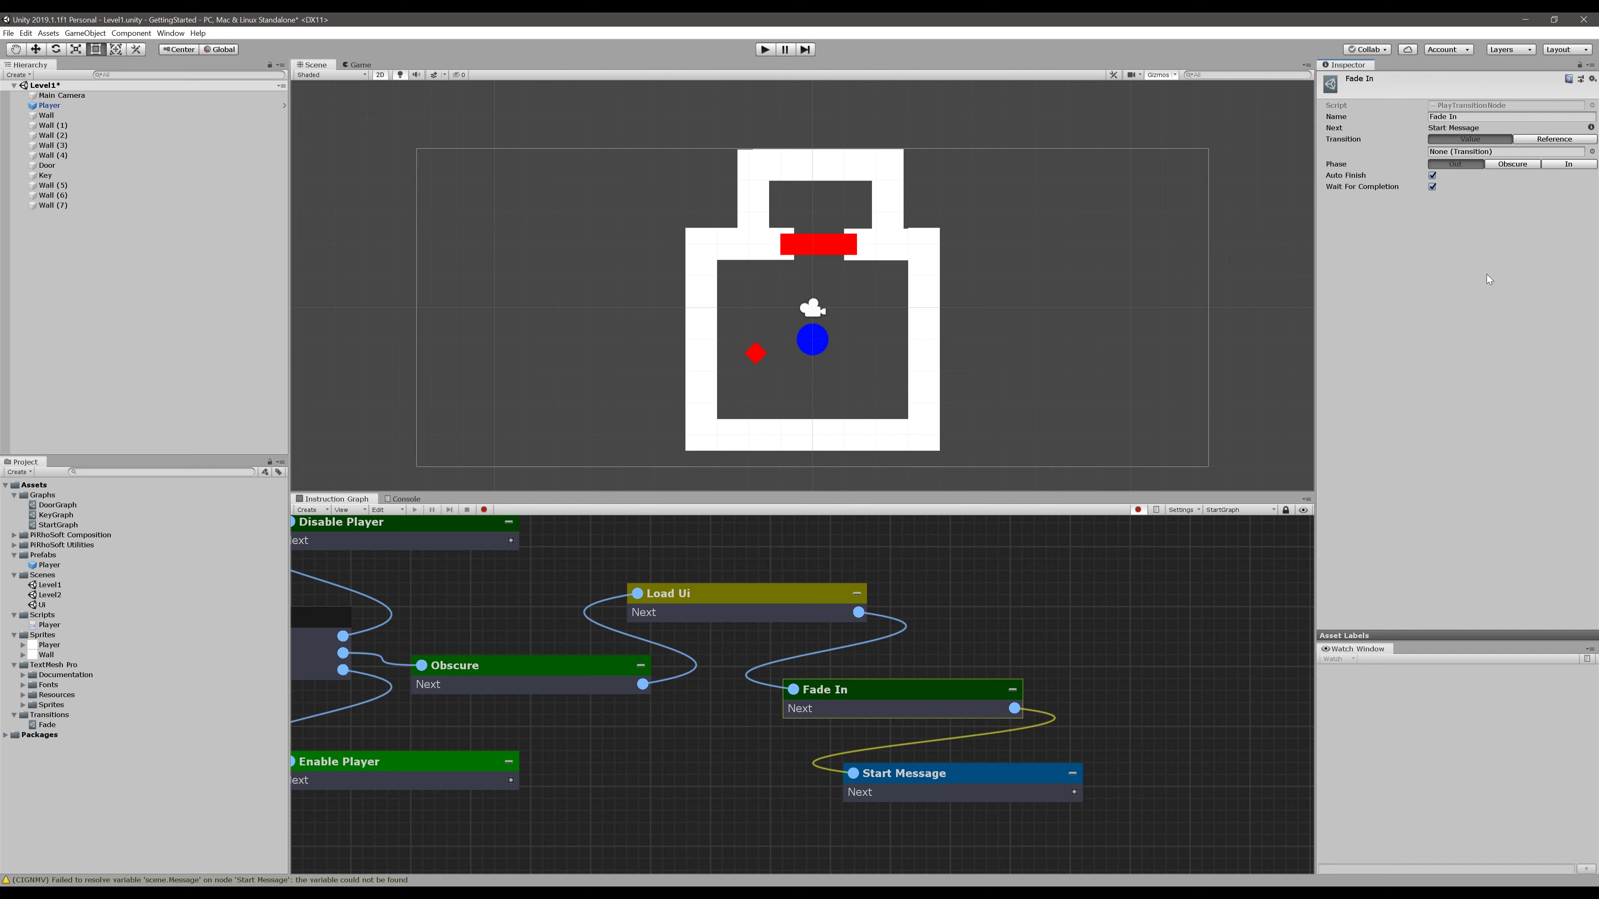
Give the Fade In node the Fade transition, set its phase to In and turn off Wait For Completion
click(1592, 151)
click(961, 451)
click(1236, 399)
click(1566, 164)
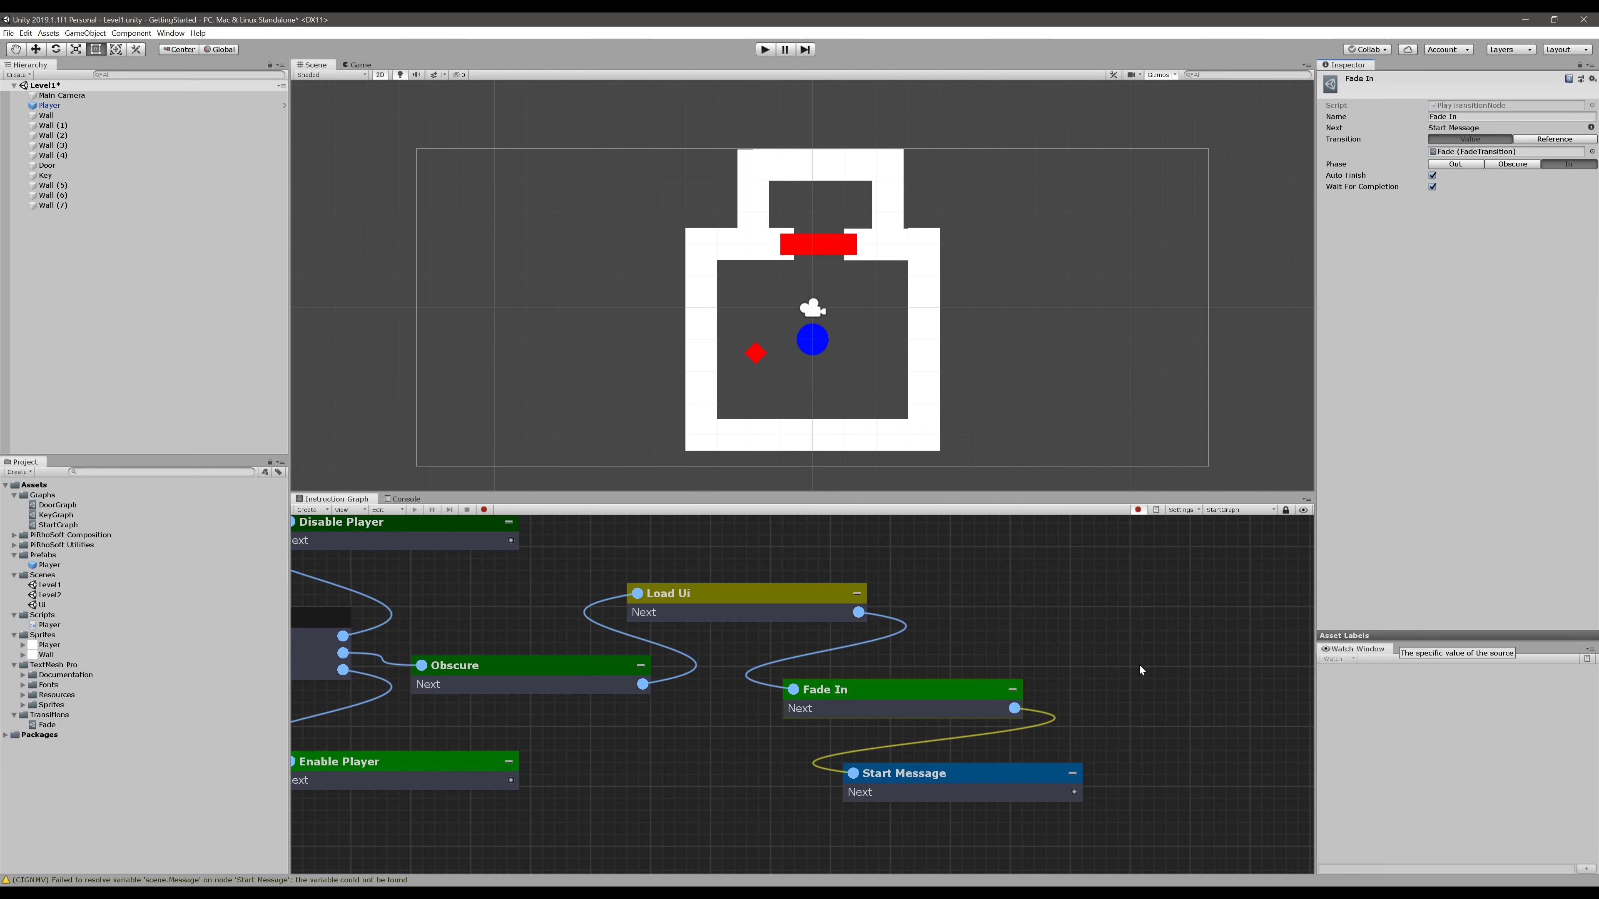
click(1432, 186)
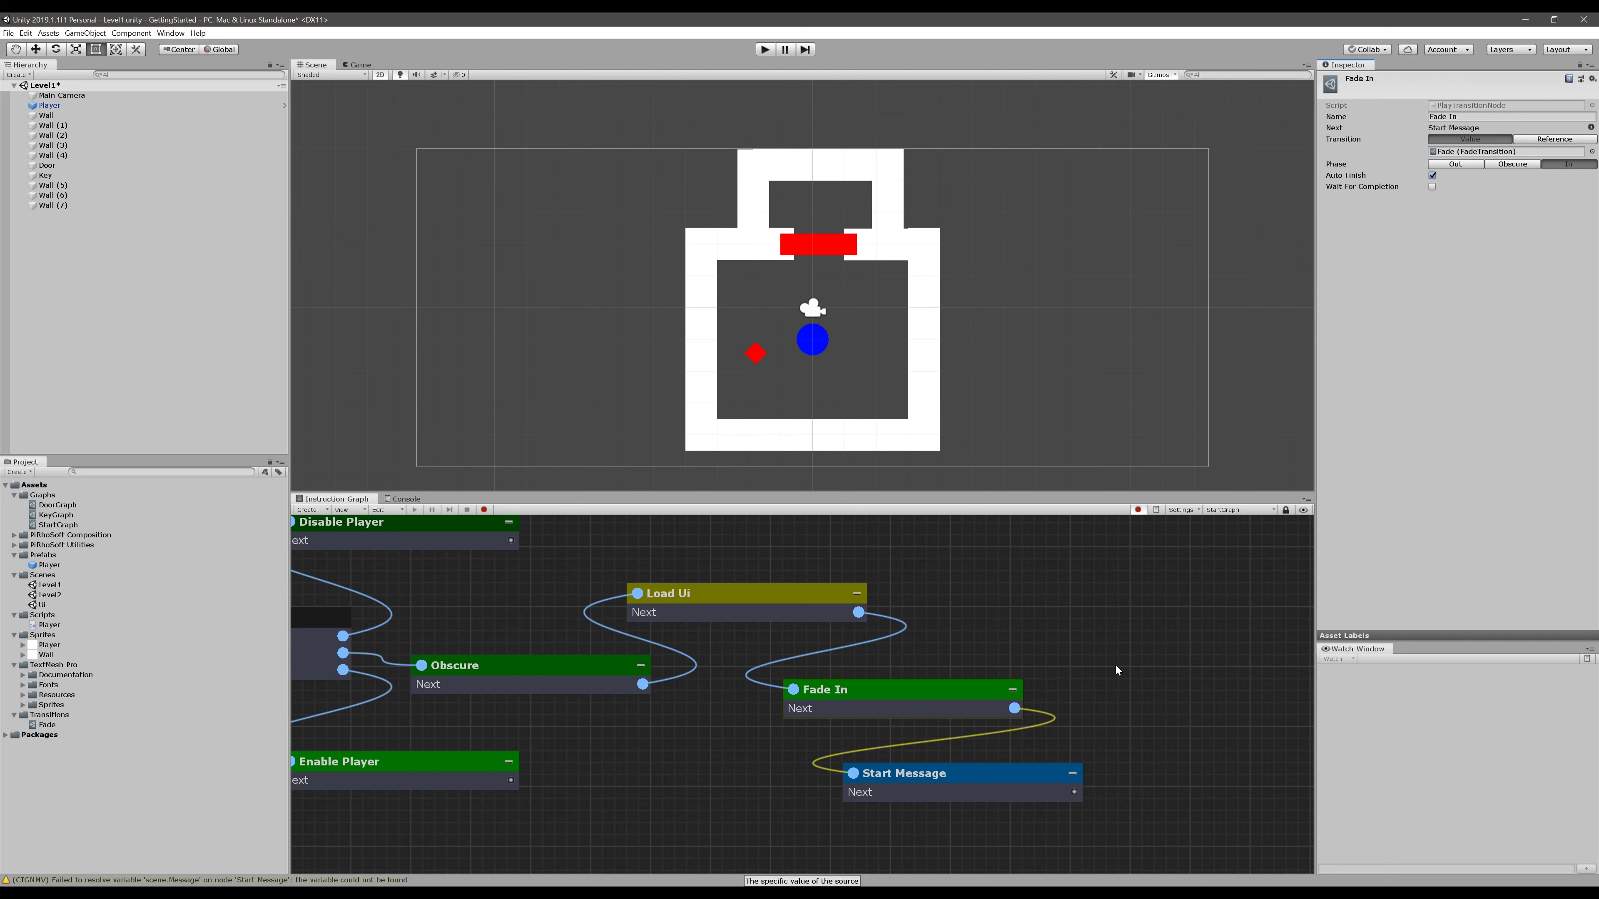
click(1099, 638)
Play-test Level1 to check how StartGraph runs through the transition nodes, and stop play mode
middle_drag(1016, 625, 1147, 655)
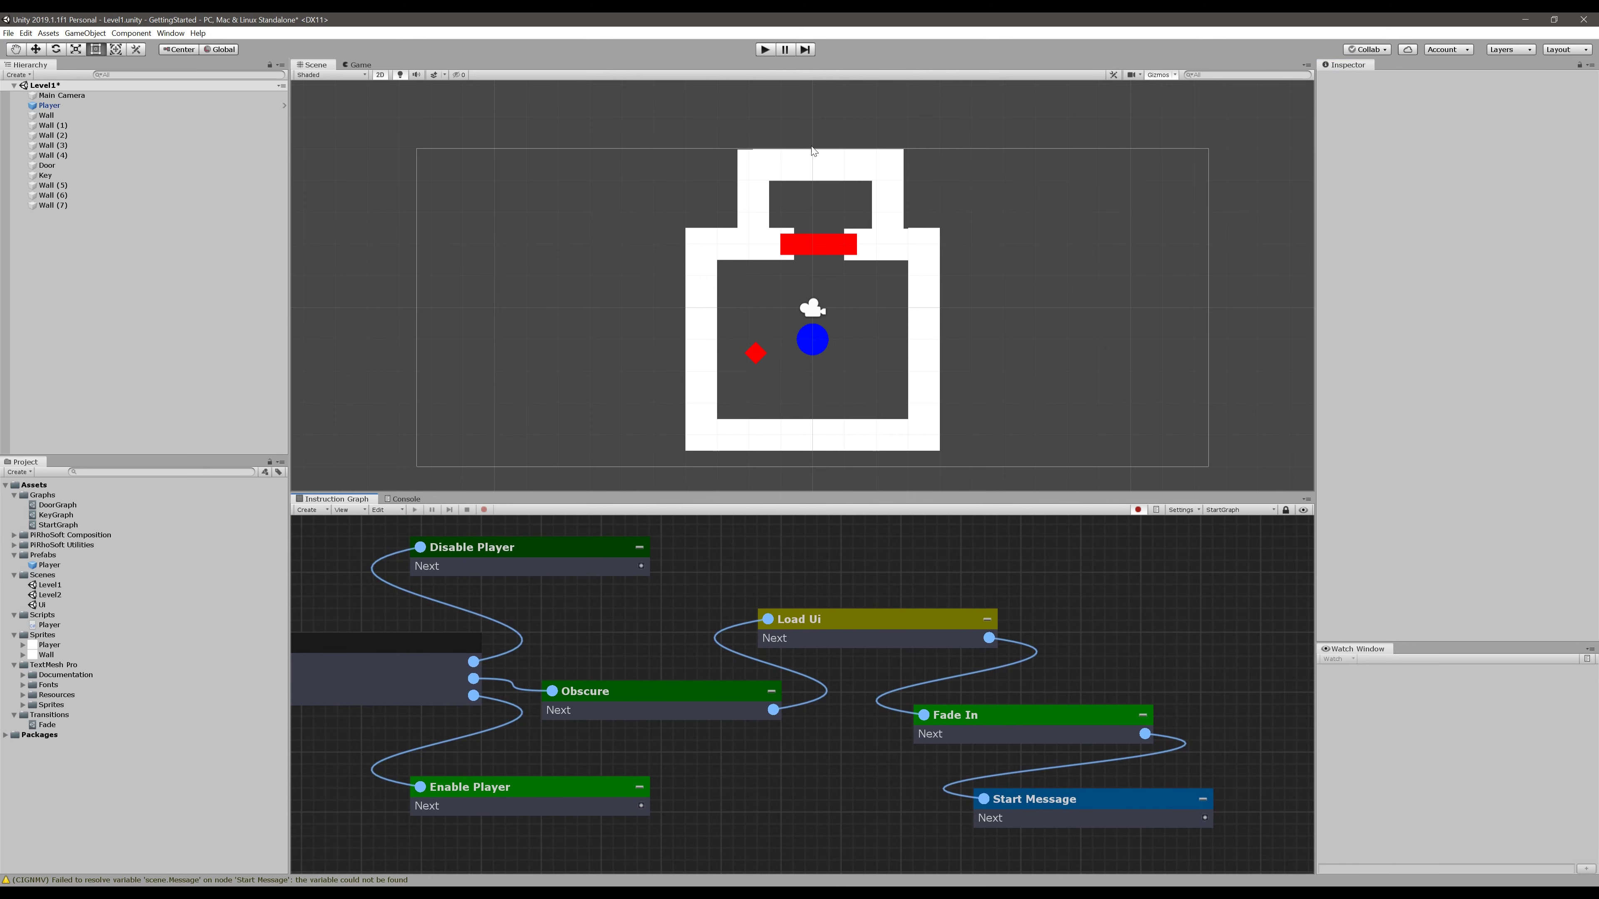
click(762, 48)
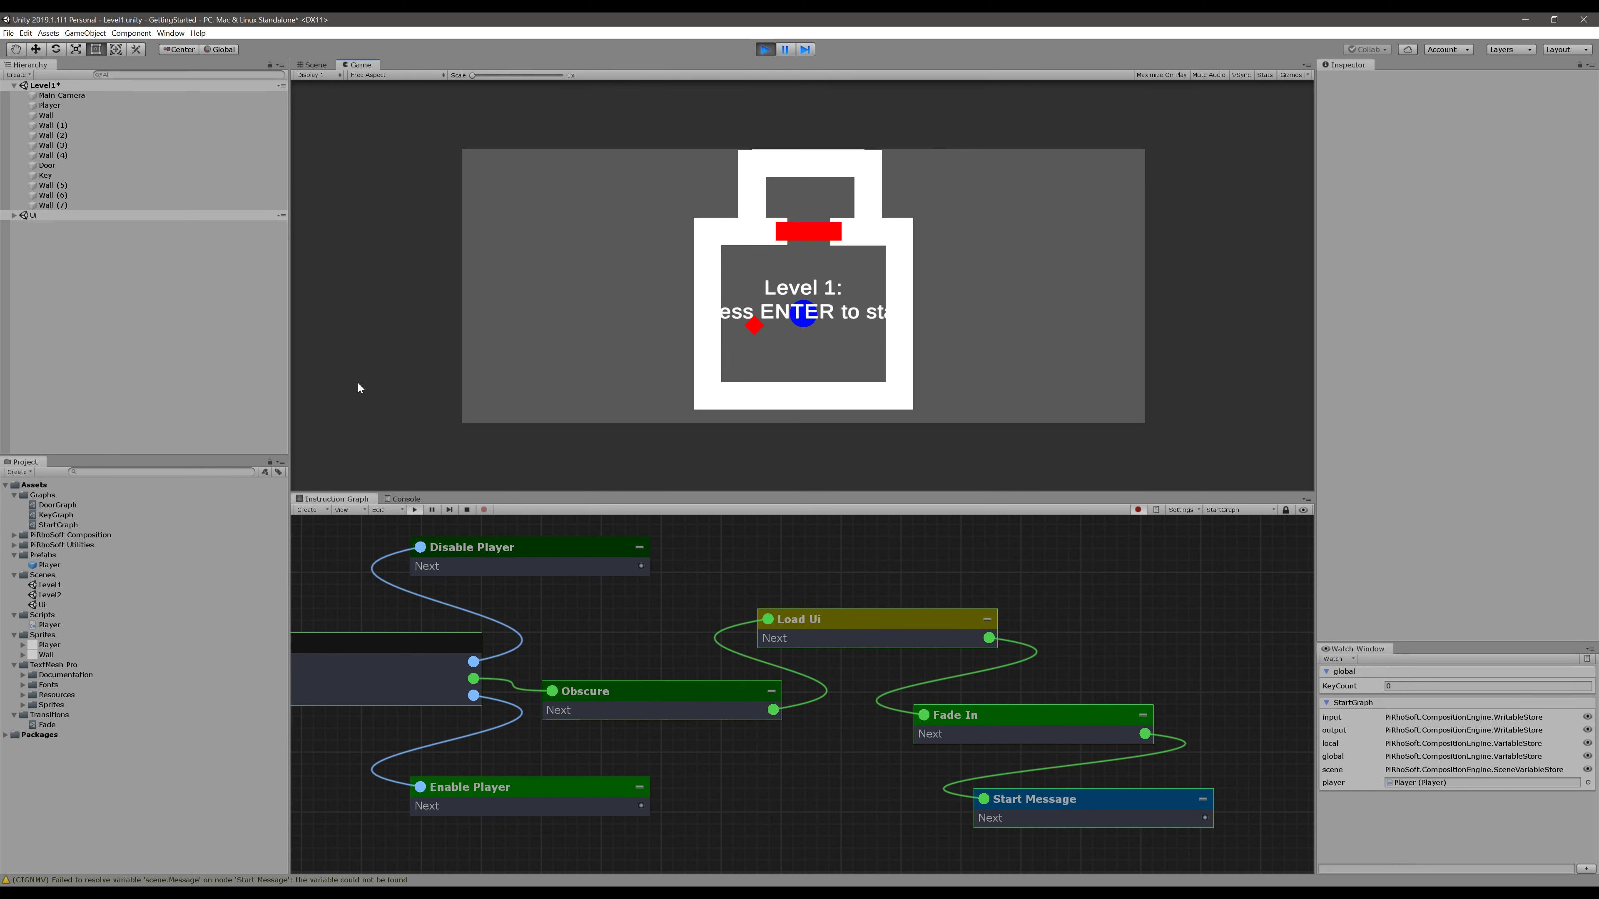
click(764, 48)
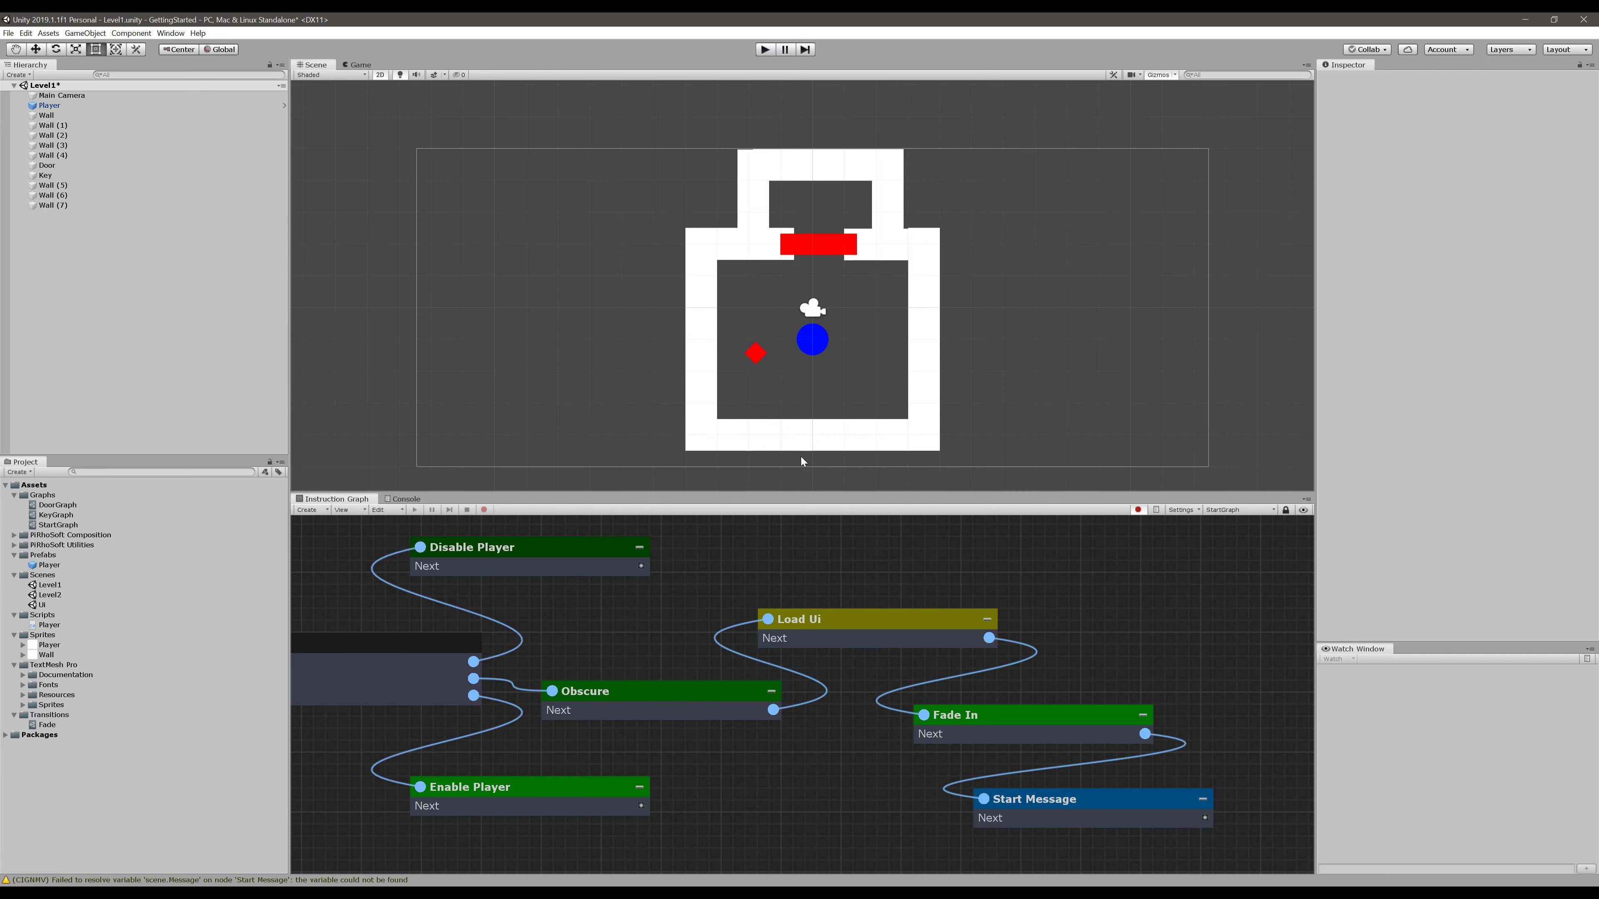
Add a Transition Renderer component to the Main Camera in Level1 and save the scene
click(810, 309)
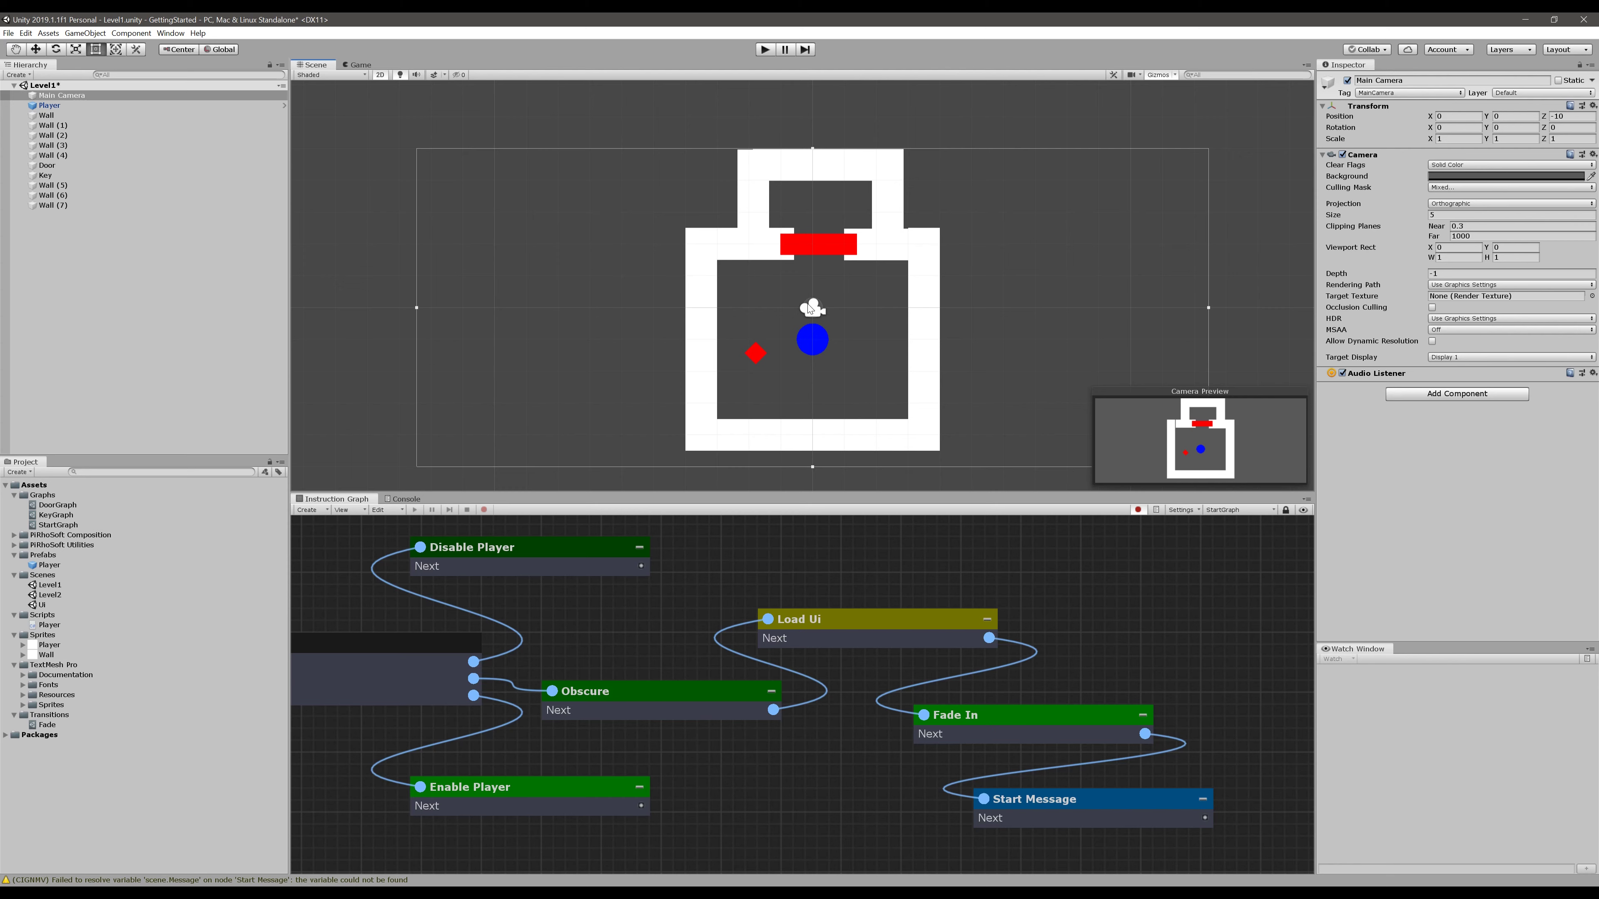
click(1468, 395)
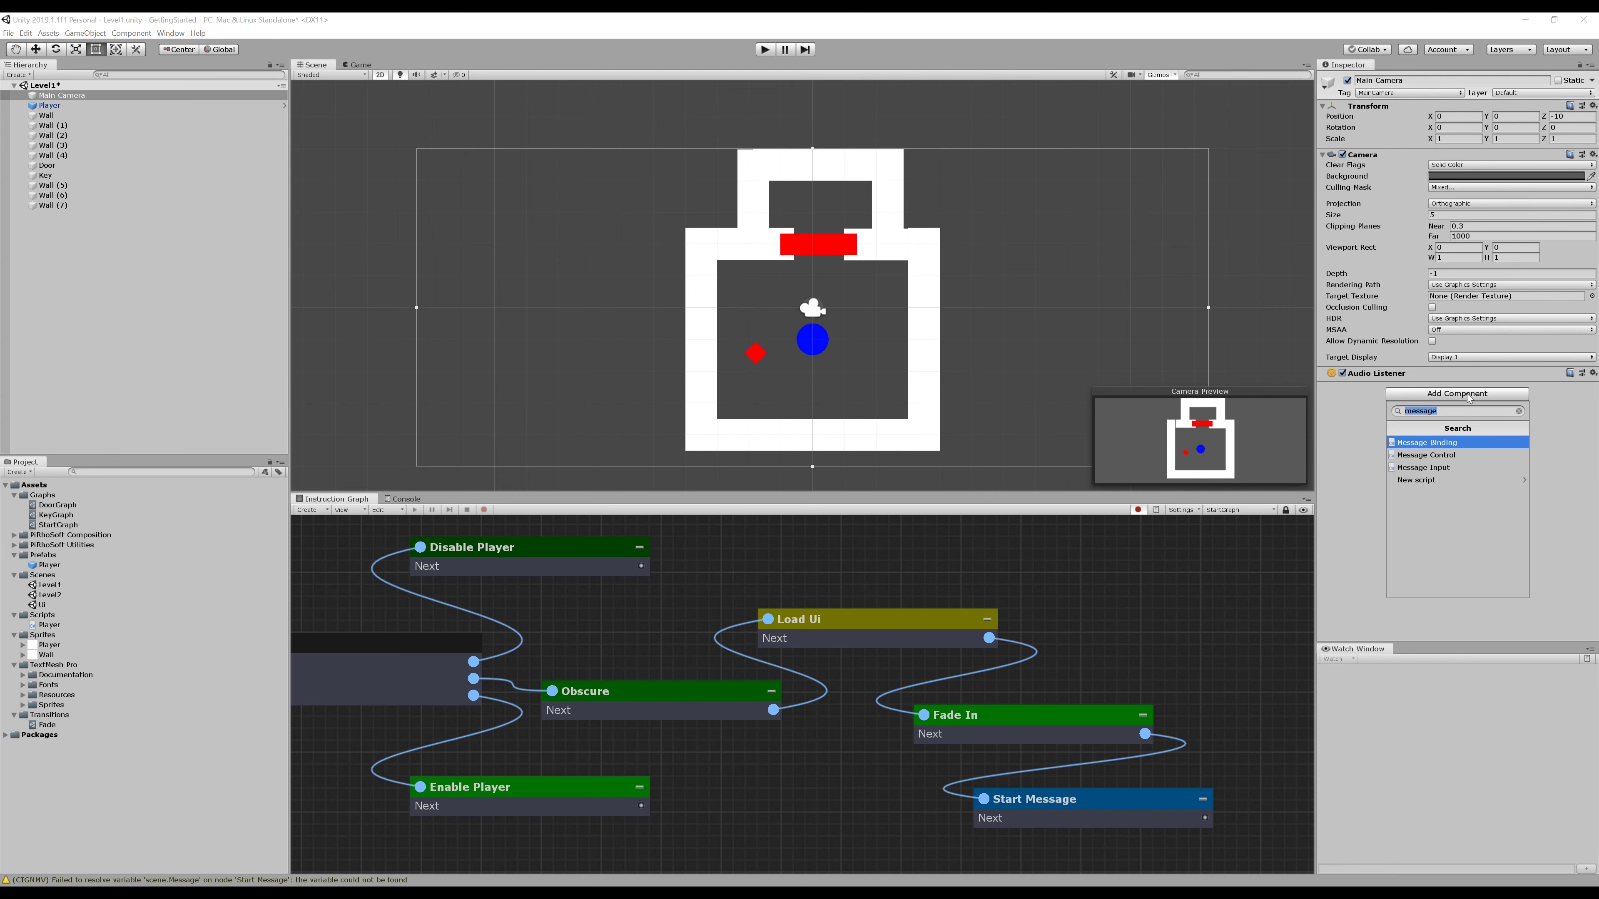
text(trans)
key(Down)
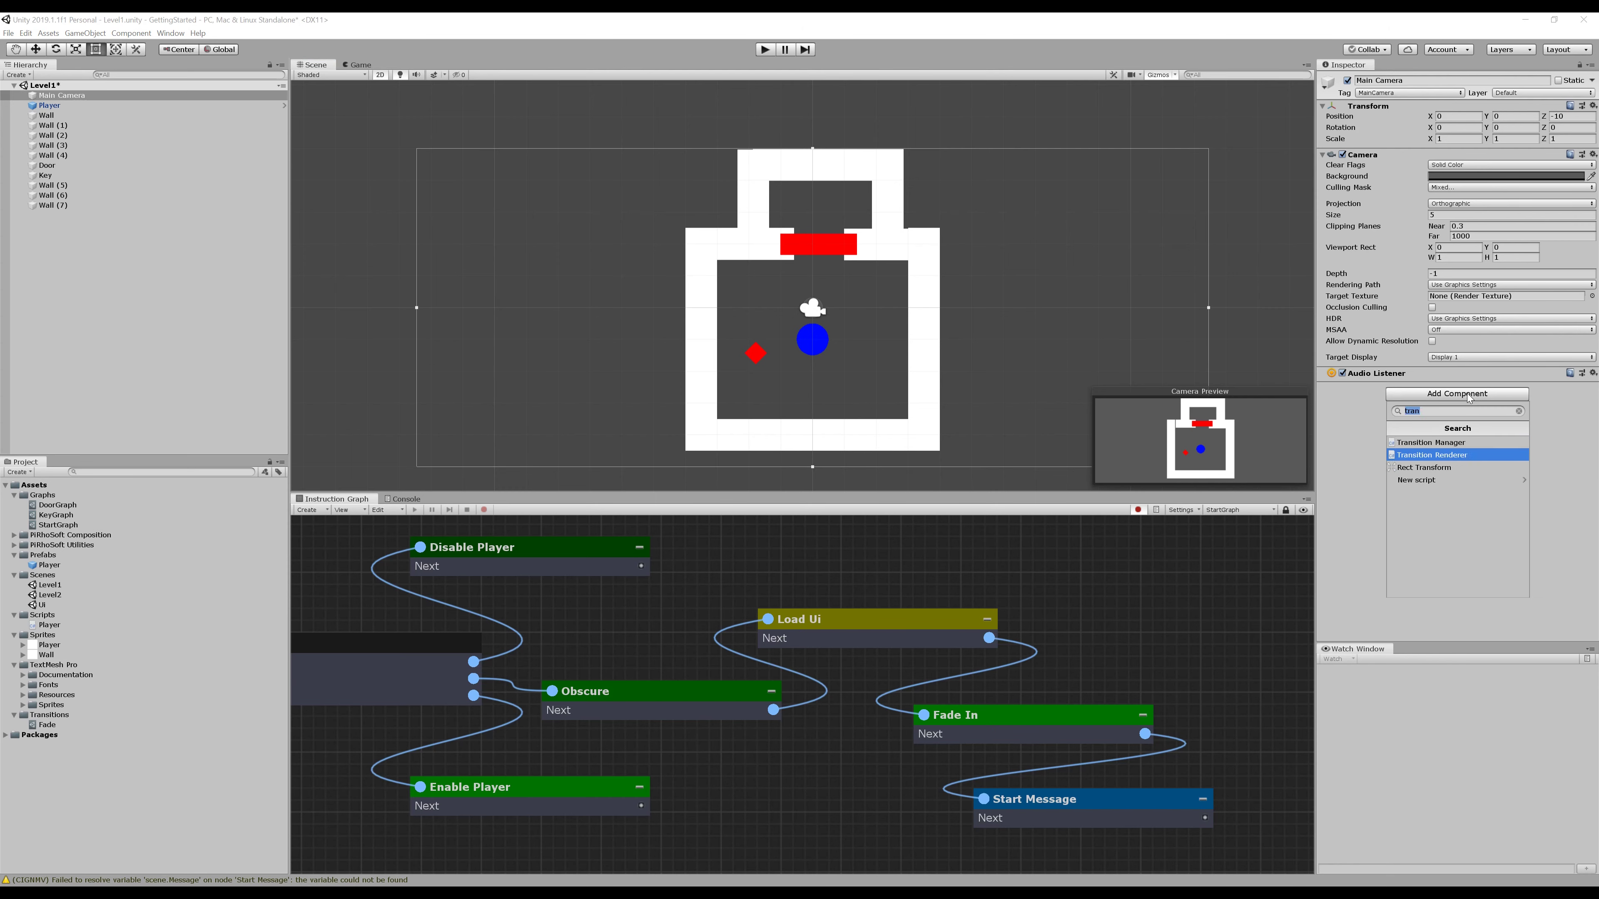
key(Return)
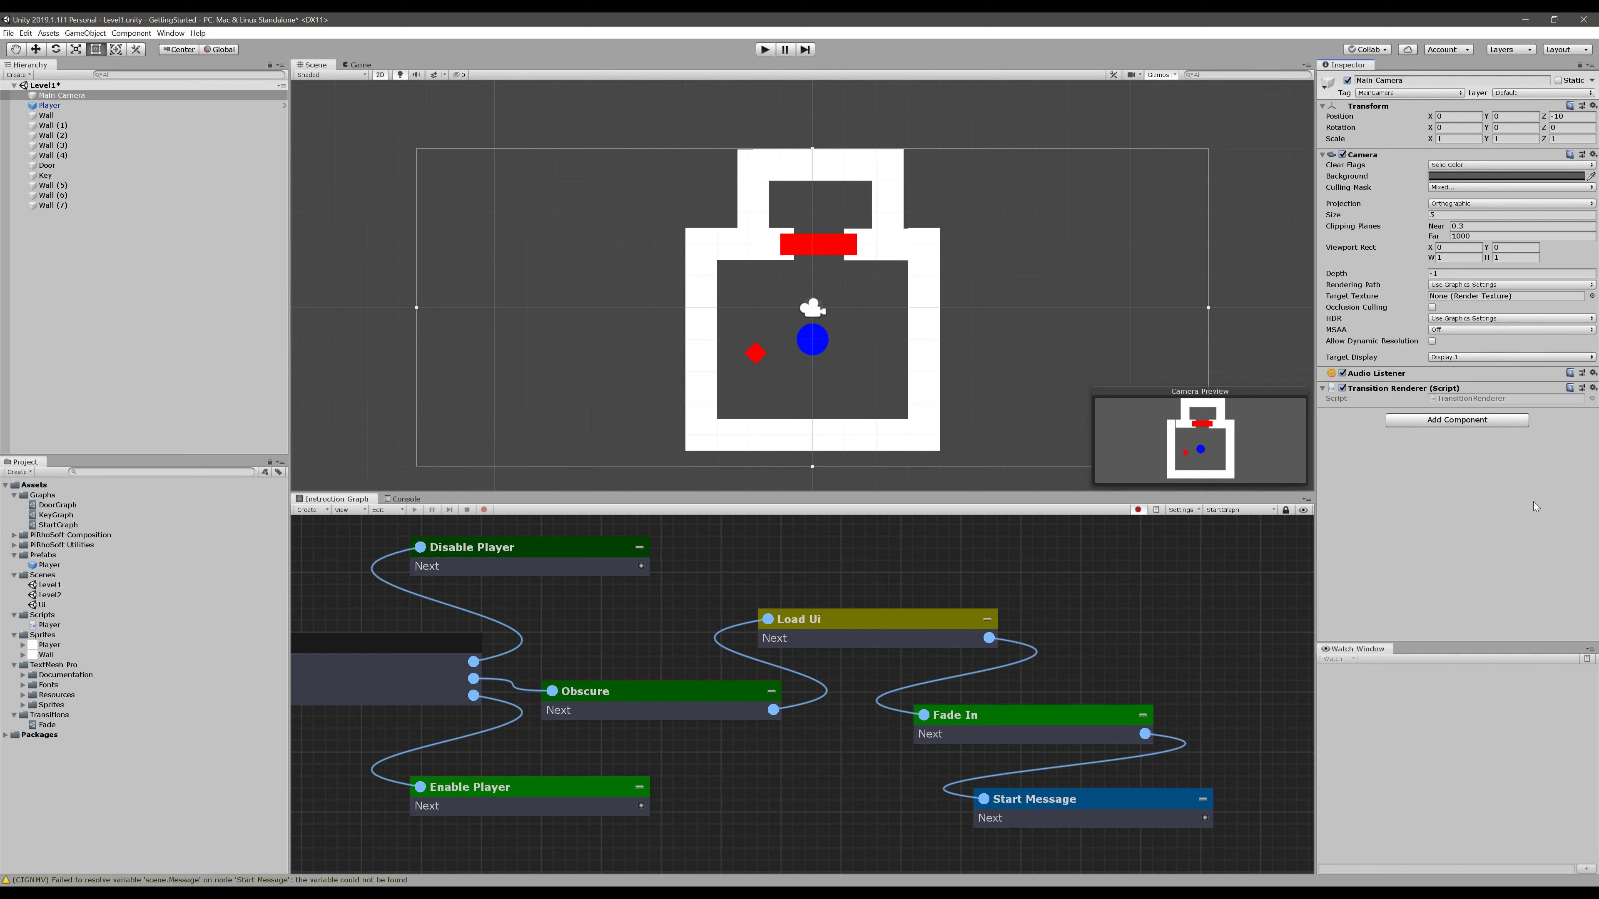
key(ctrl+s)
Run Level1 to check the fade, inspect the Fade In node's settings during play, and stop play mode
click(770, 53)
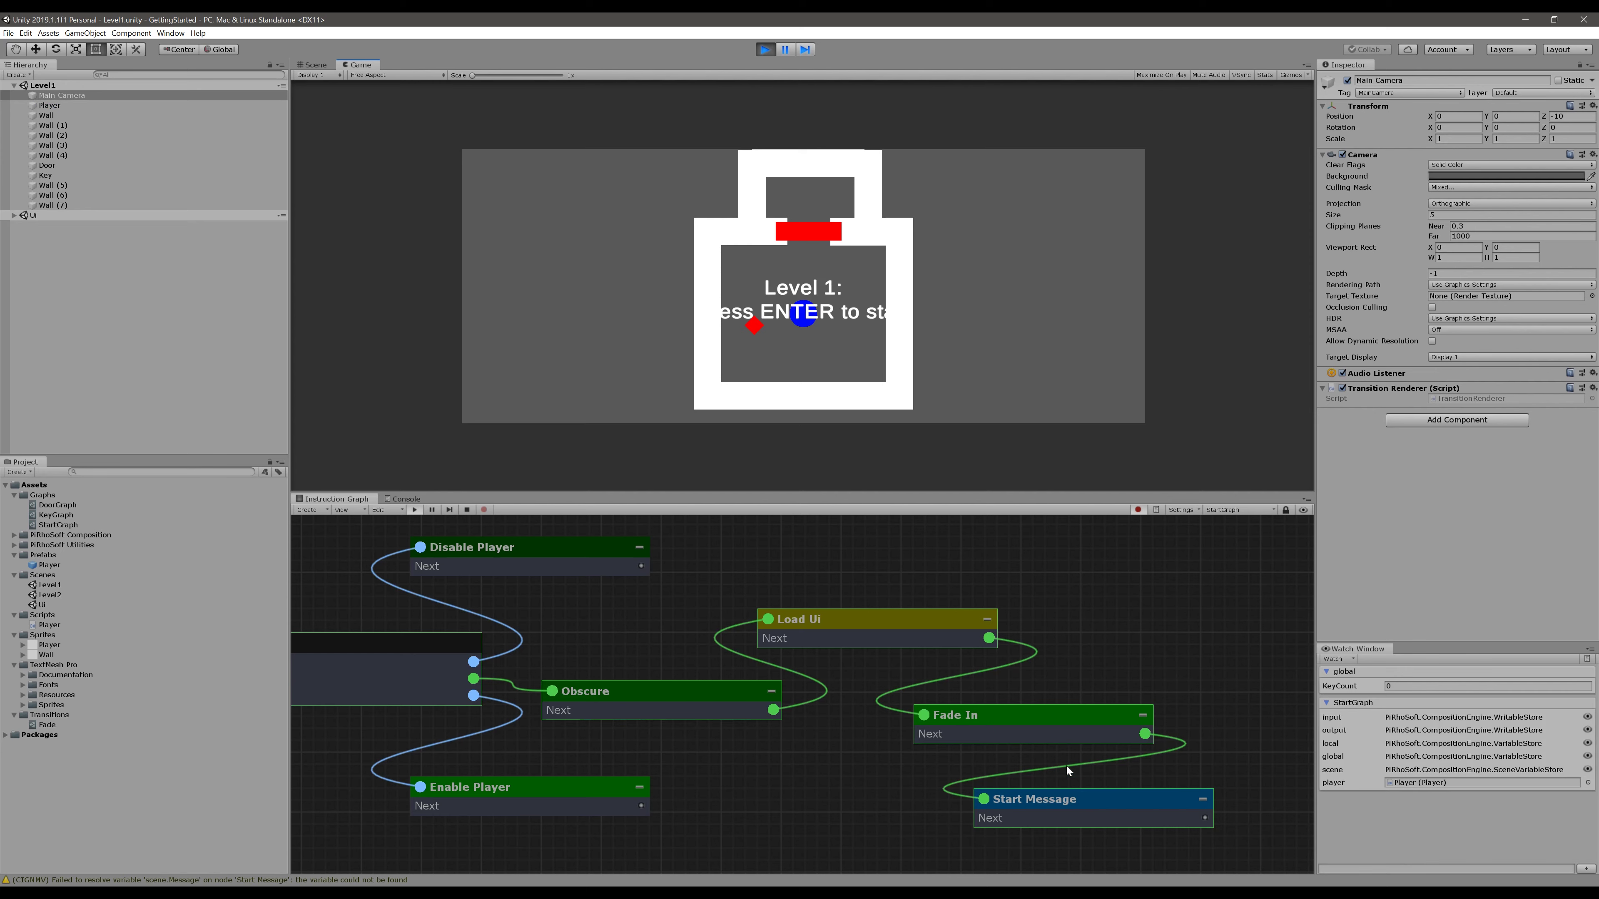
click(1058, 730)
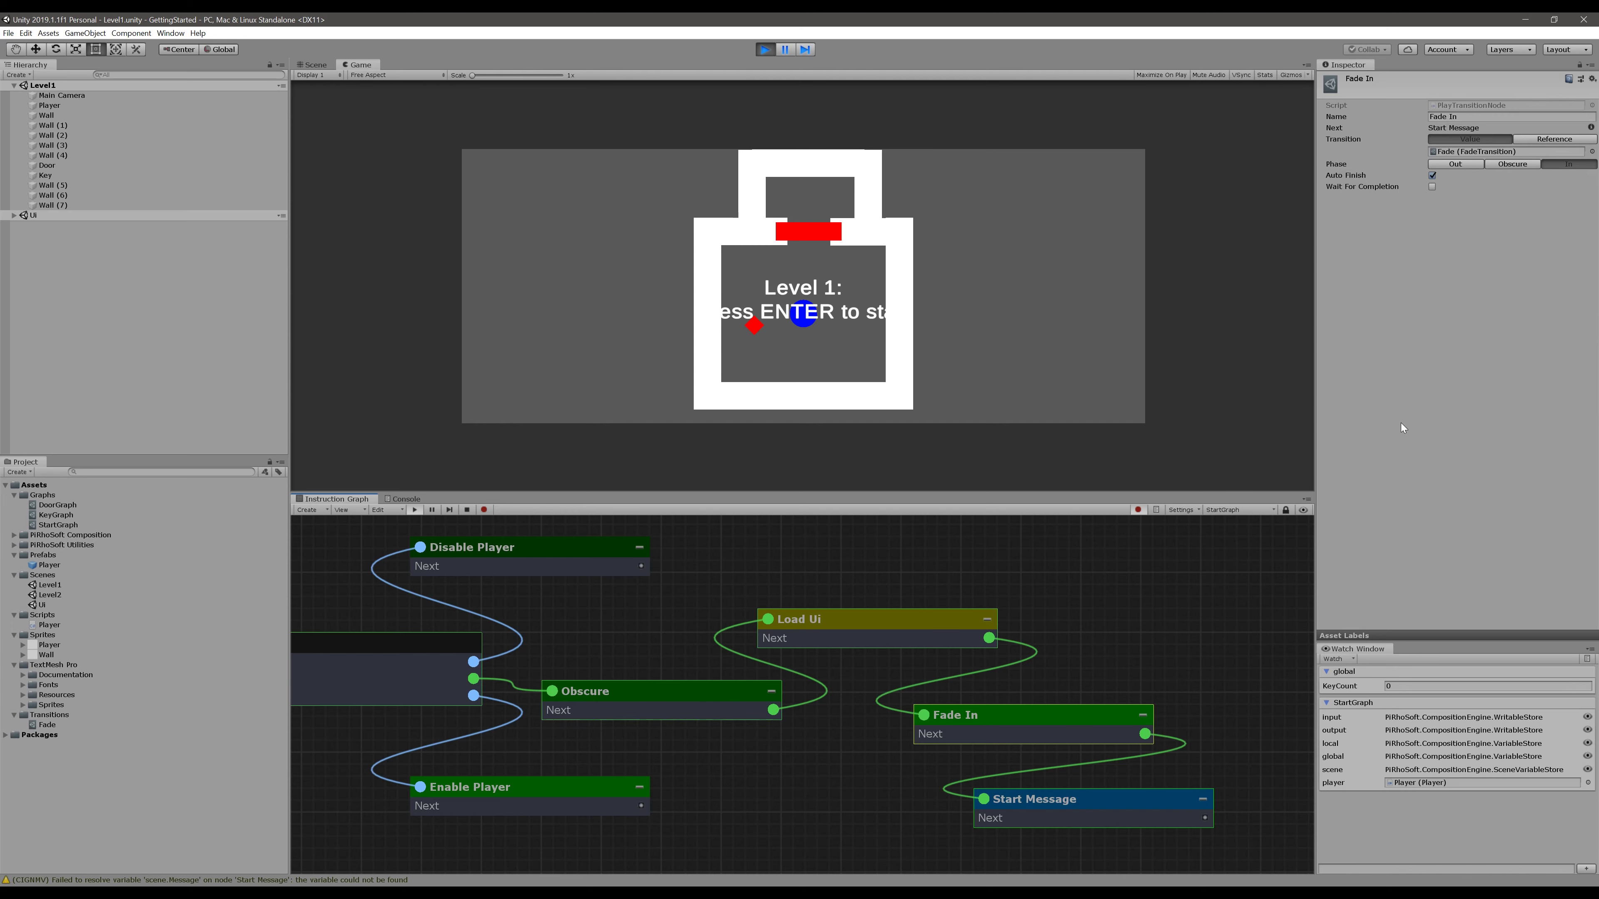
click(1009, 429)
click(765, 49)
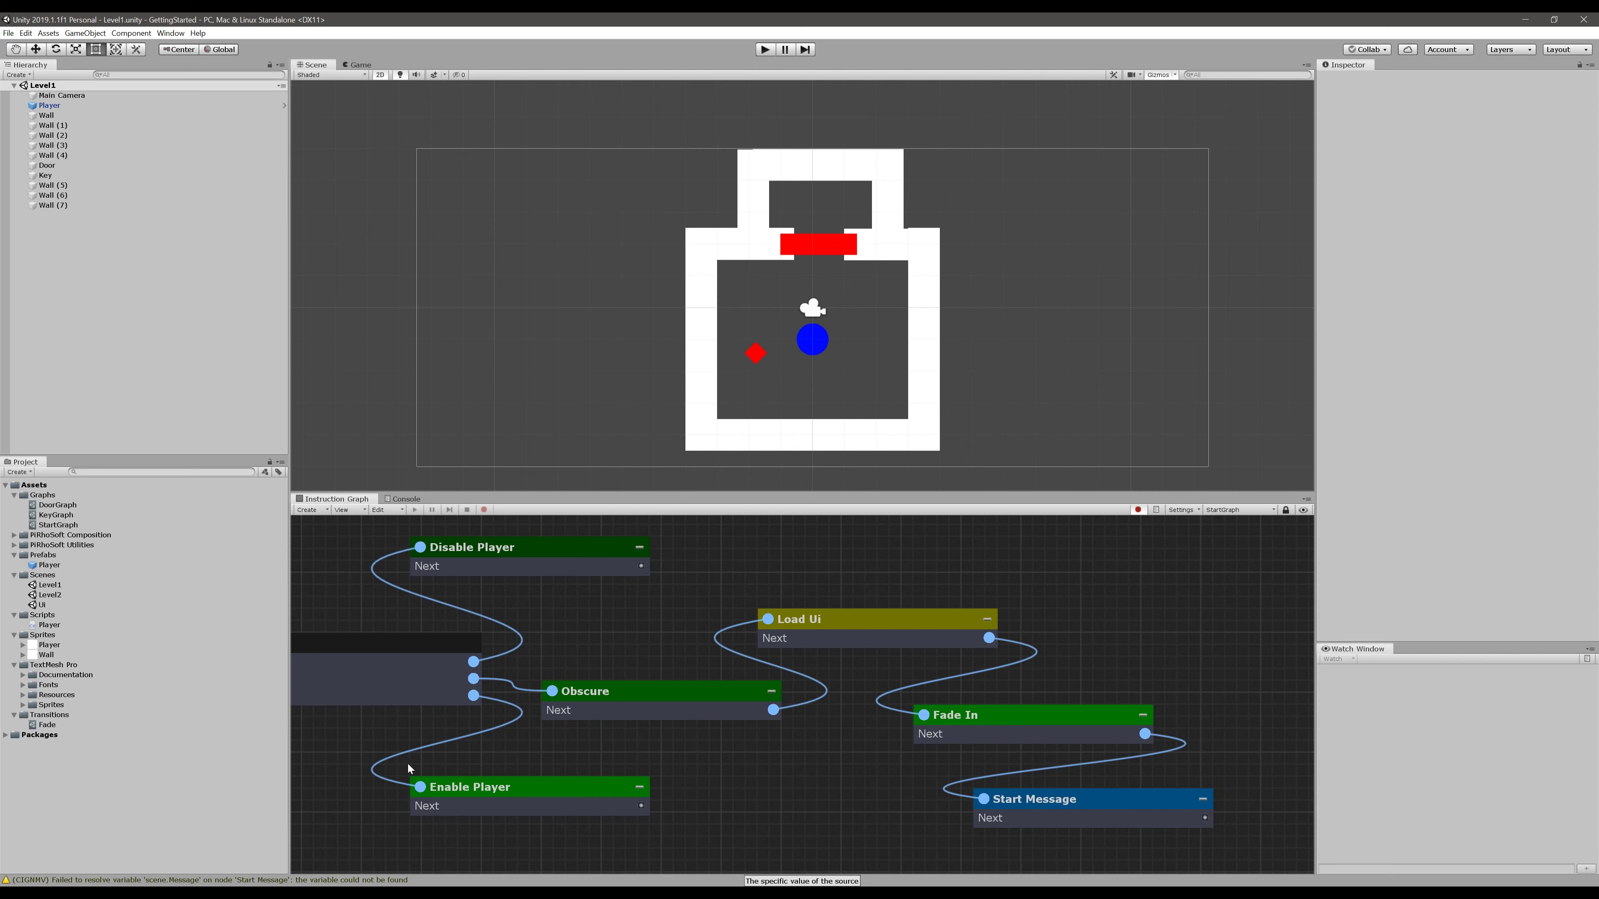
Add a Transition Renderer component to the Main Camera of the Ui scene, save it and reopen Level1
double_click(35, 606)
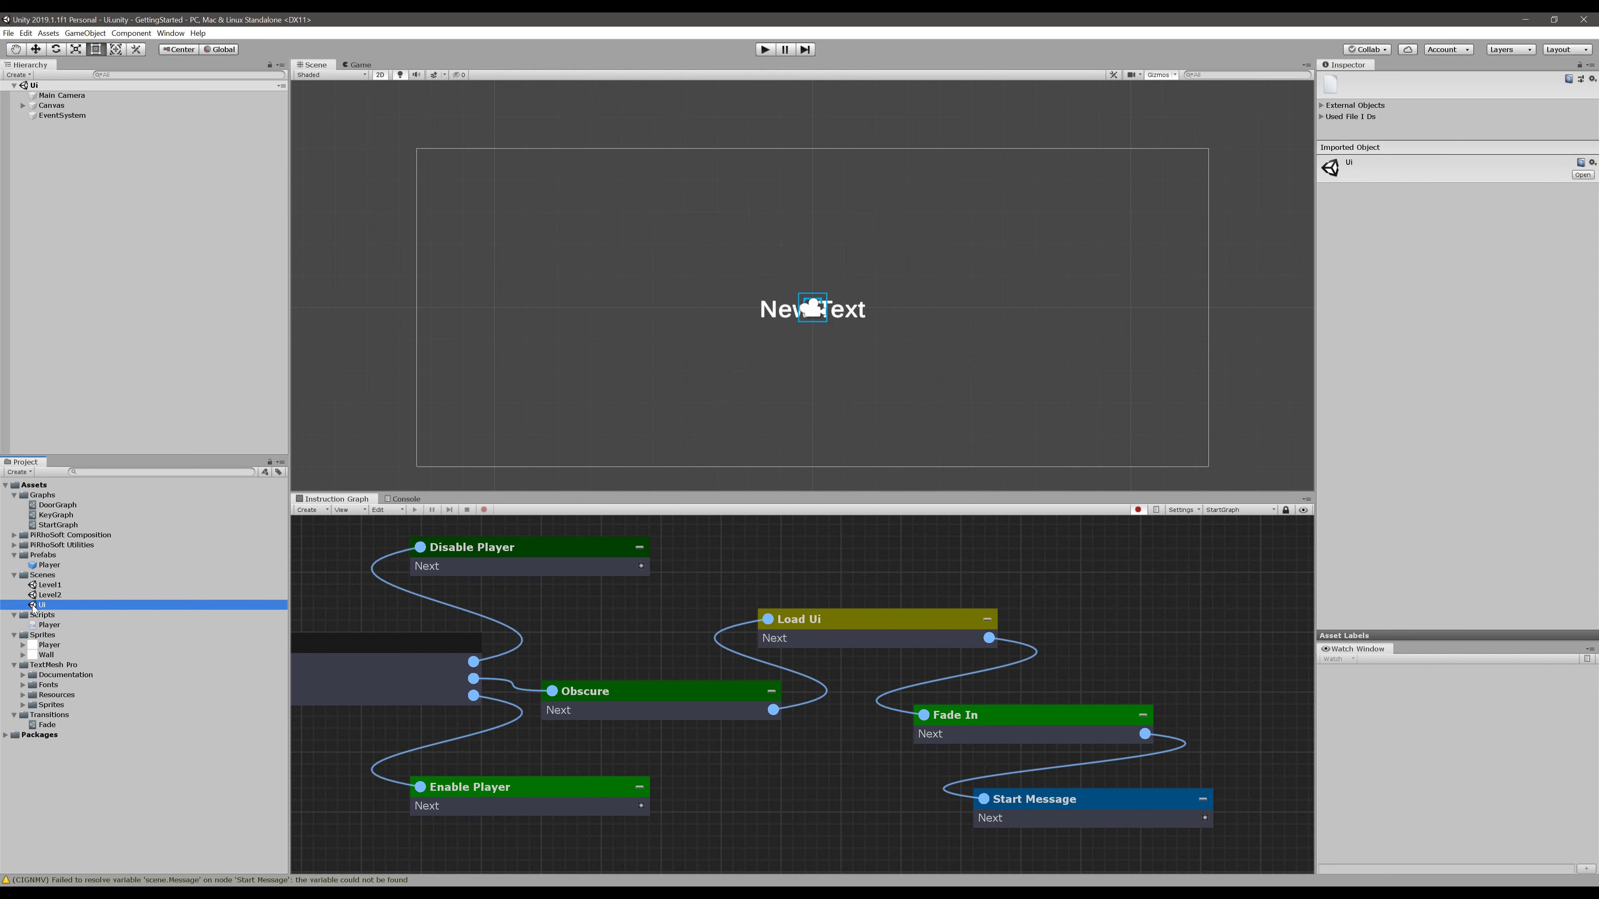
click(68, 96)
click(1446, 396)
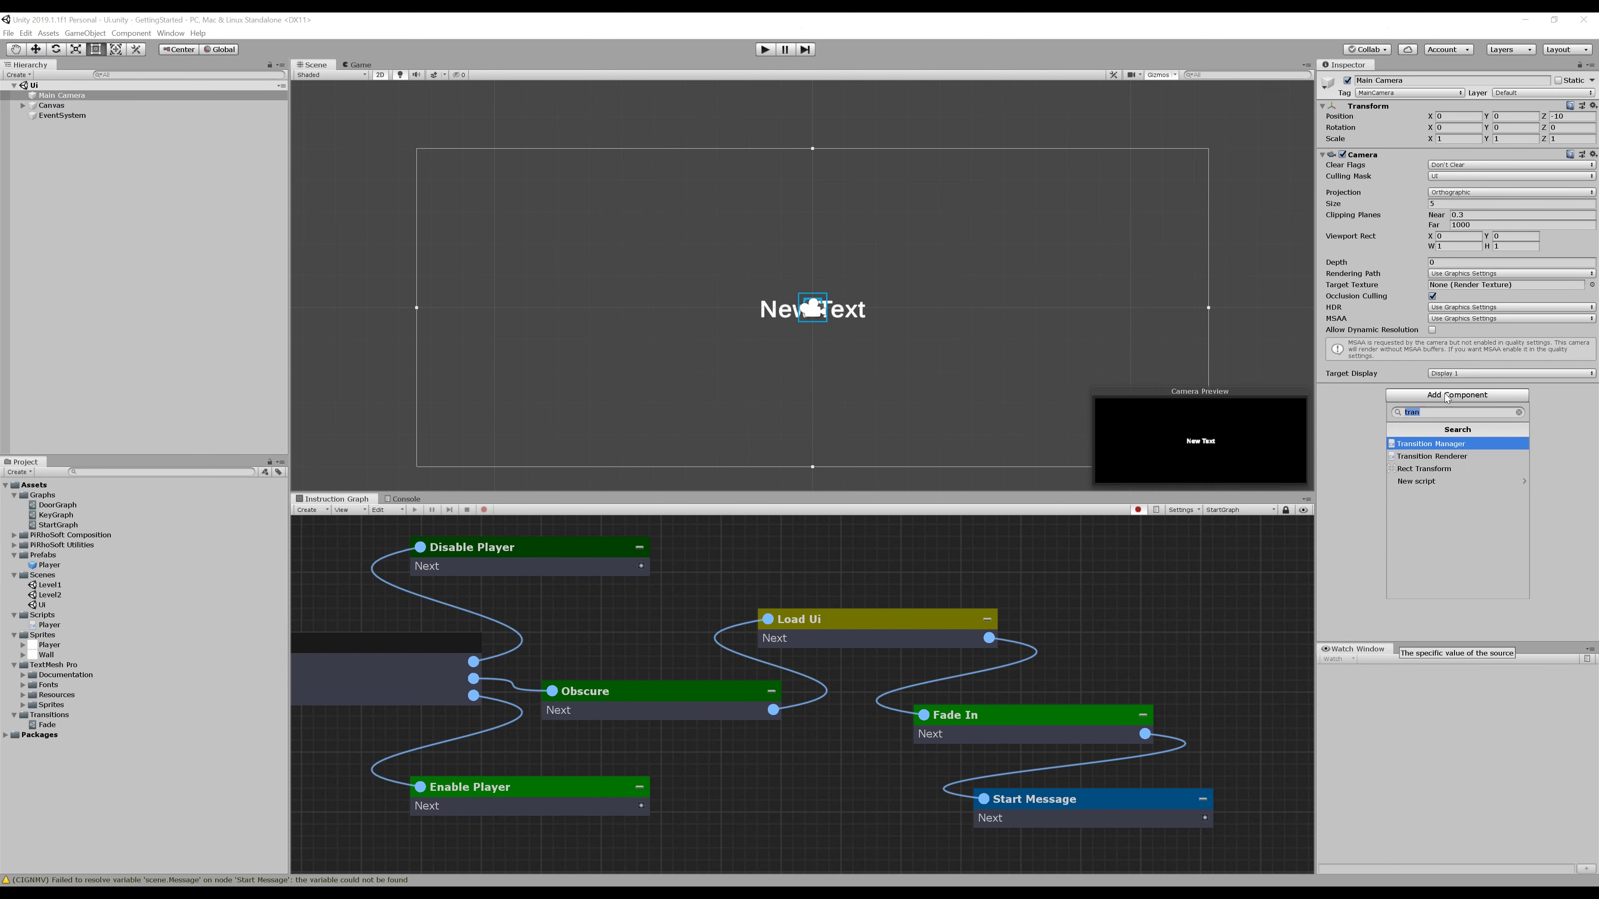
click(1424, 443)
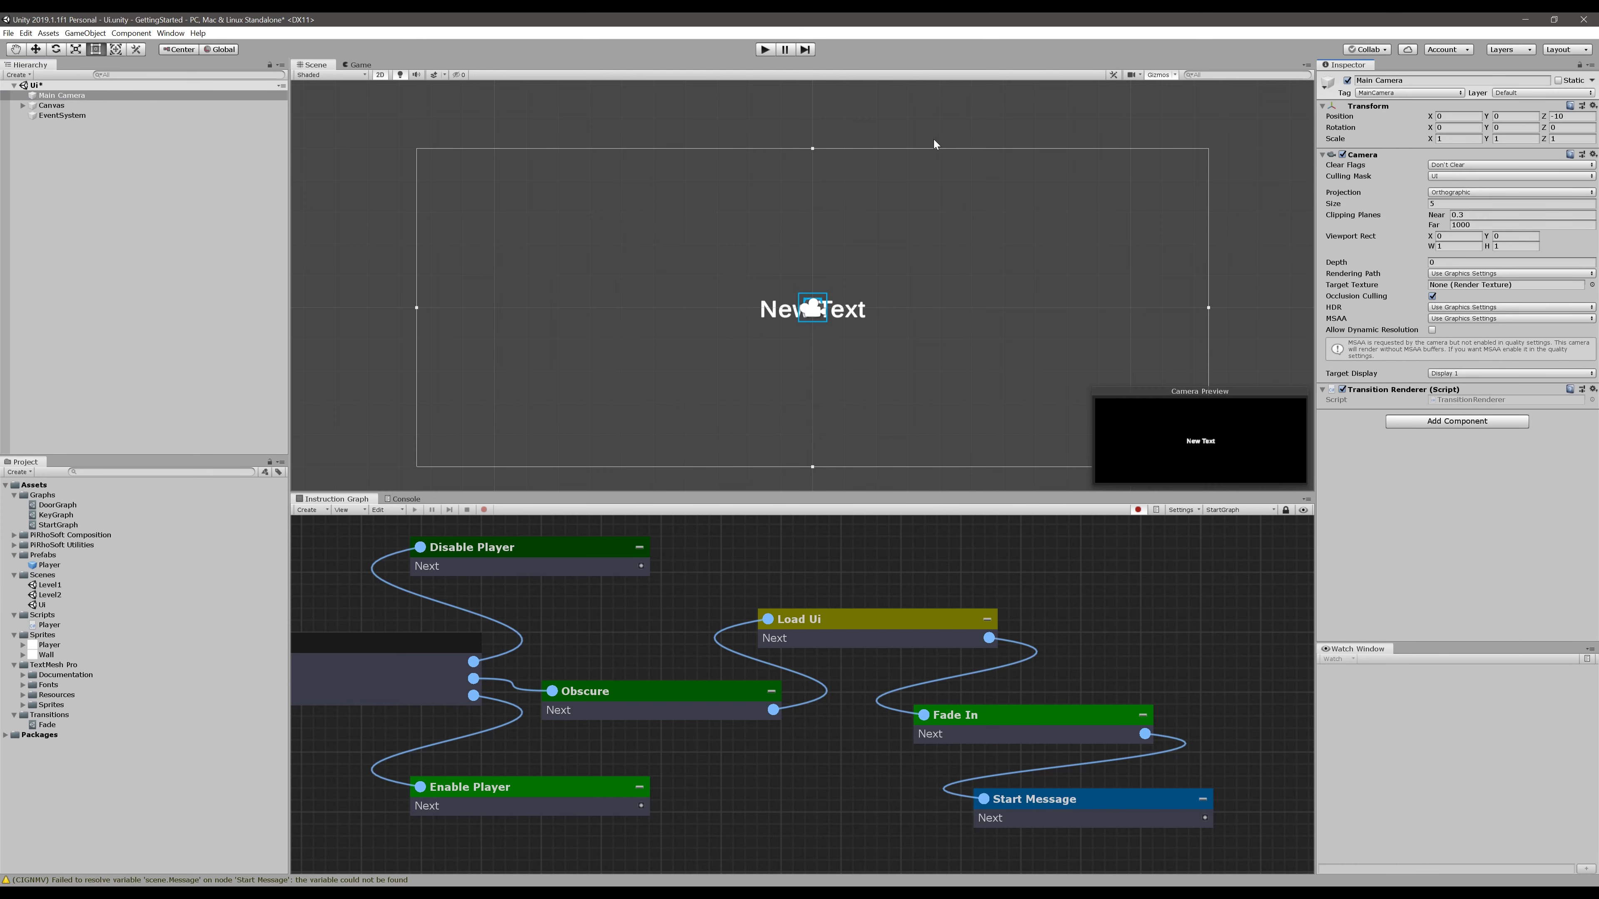
click(920, 117)
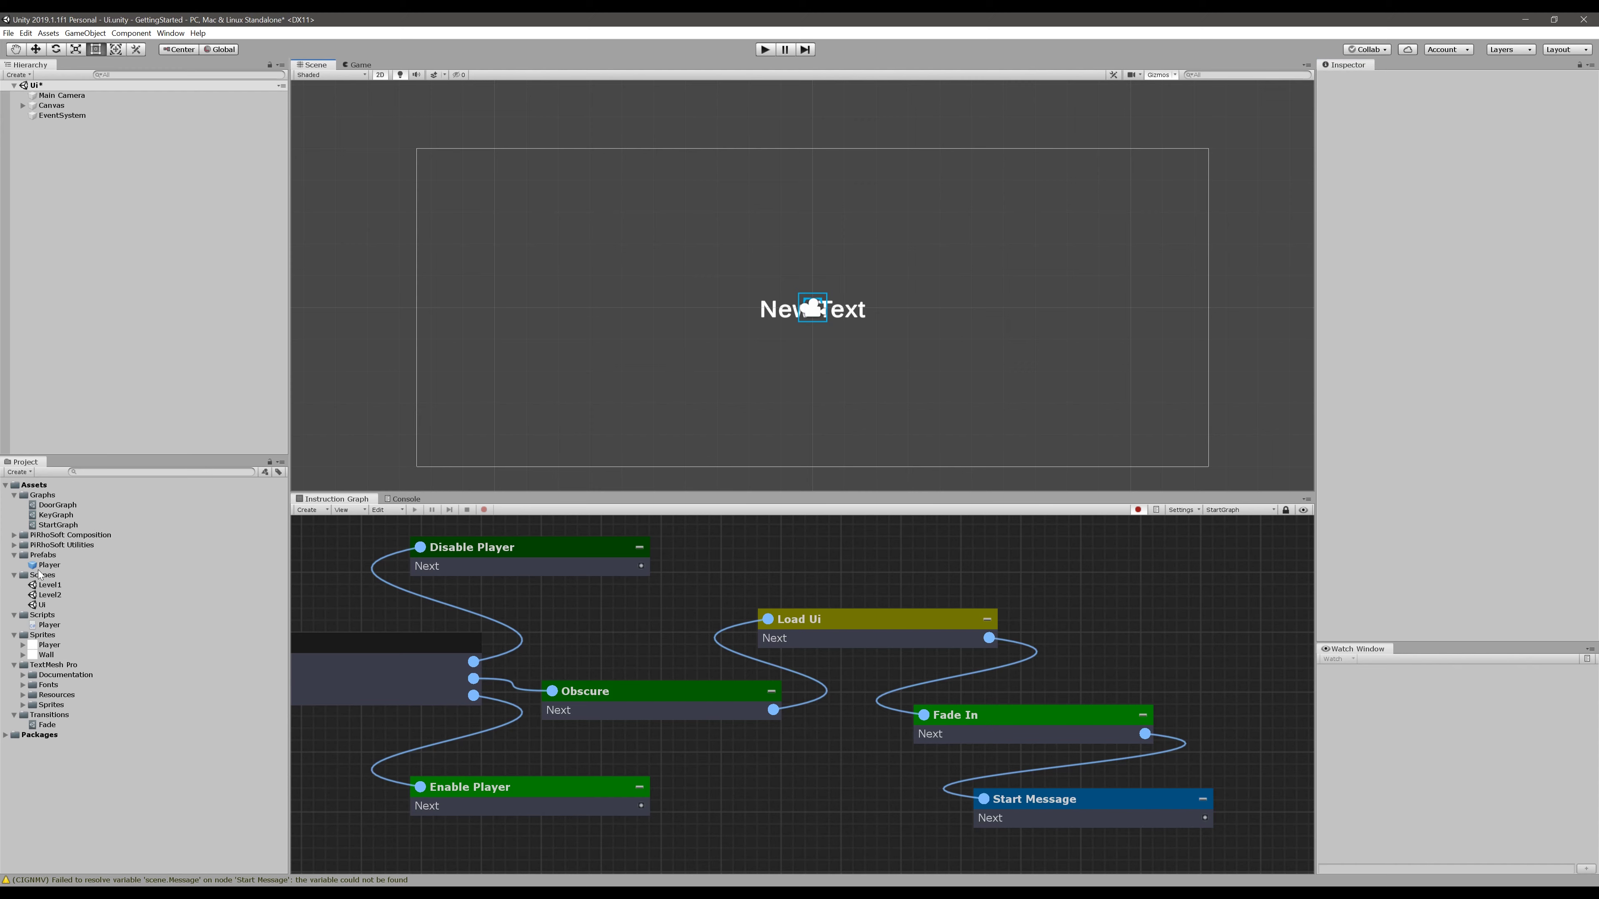
key(ctrl+s)
double_click(39, 585)
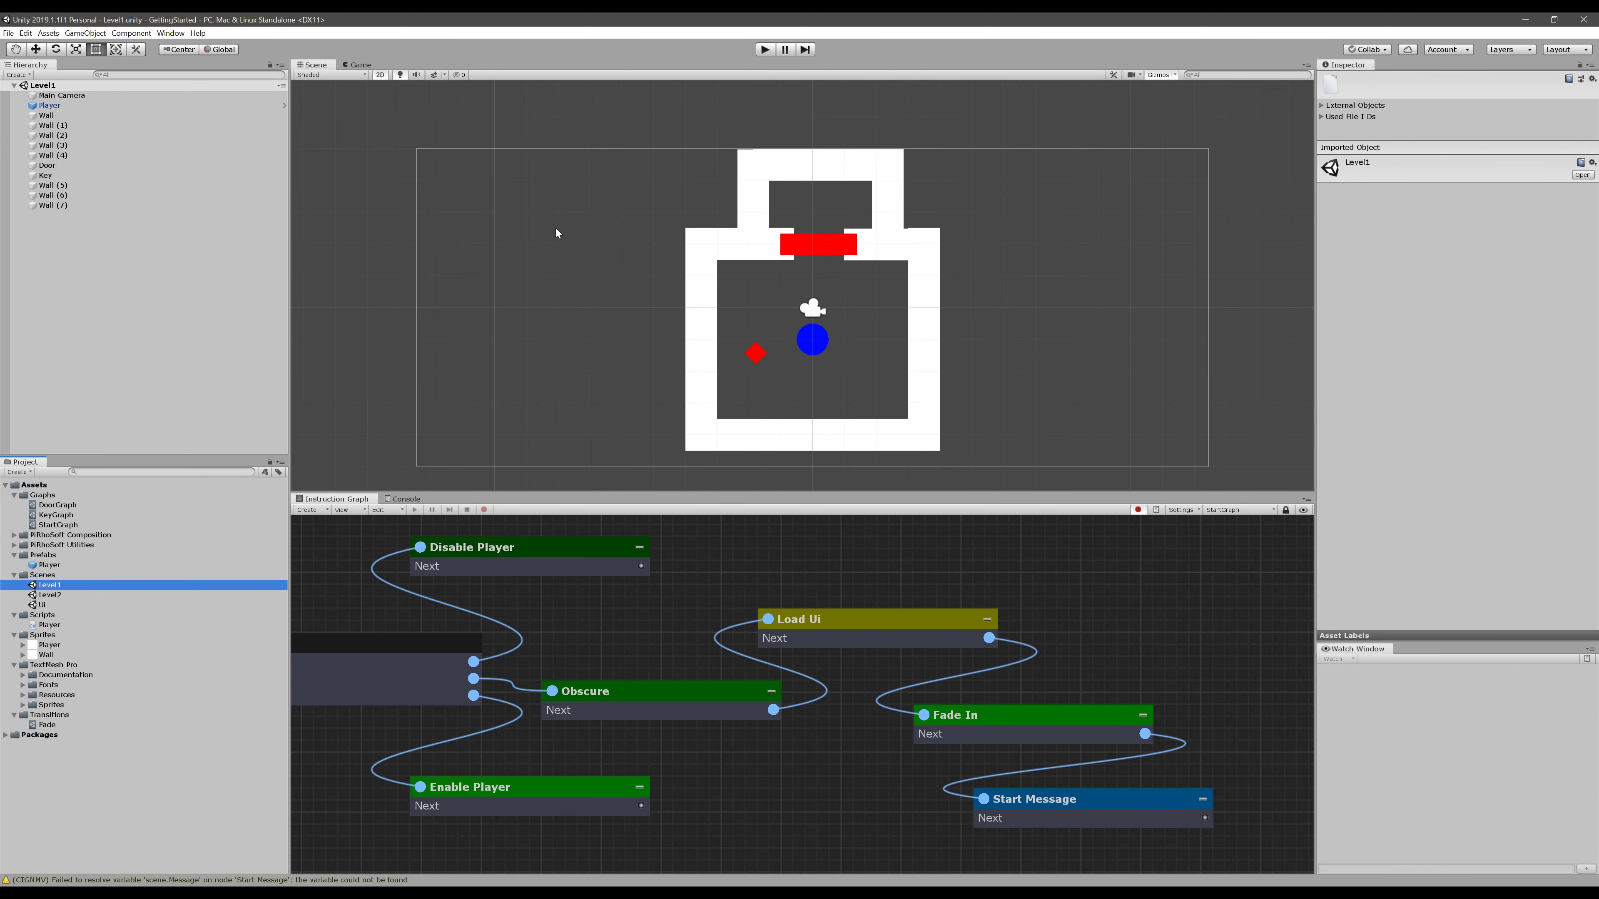
Play-test Level1 by dismissing the start message, collecting the key and opening the door, and stop play mode
click(765, 49)
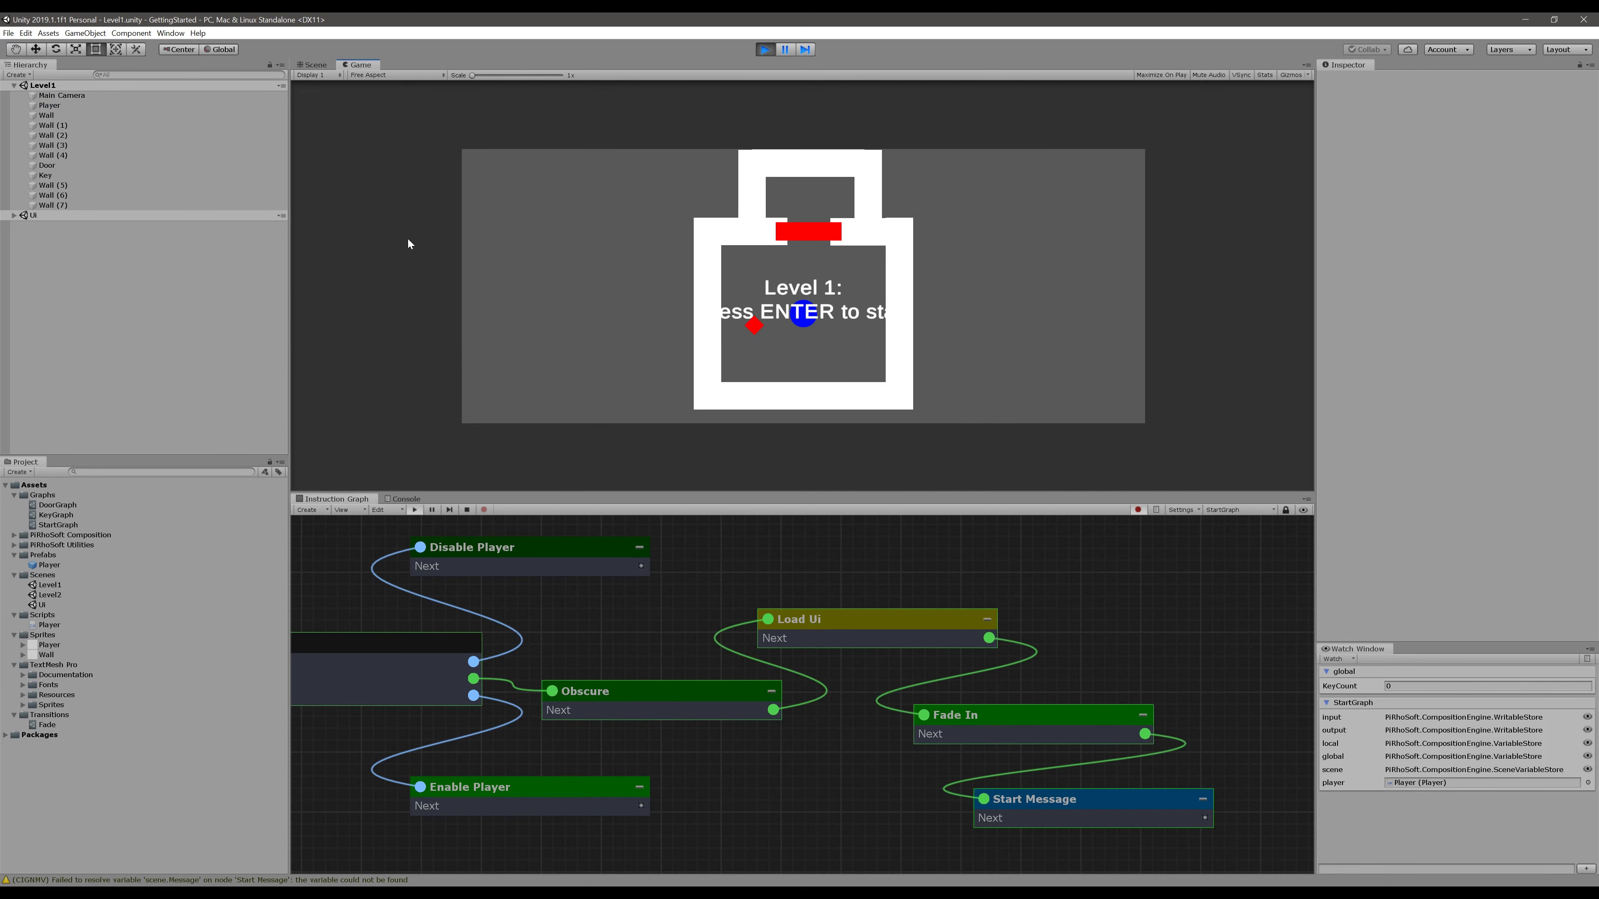
key(Return)
key(Down)
key(Left)
key(Up)
key(Right)
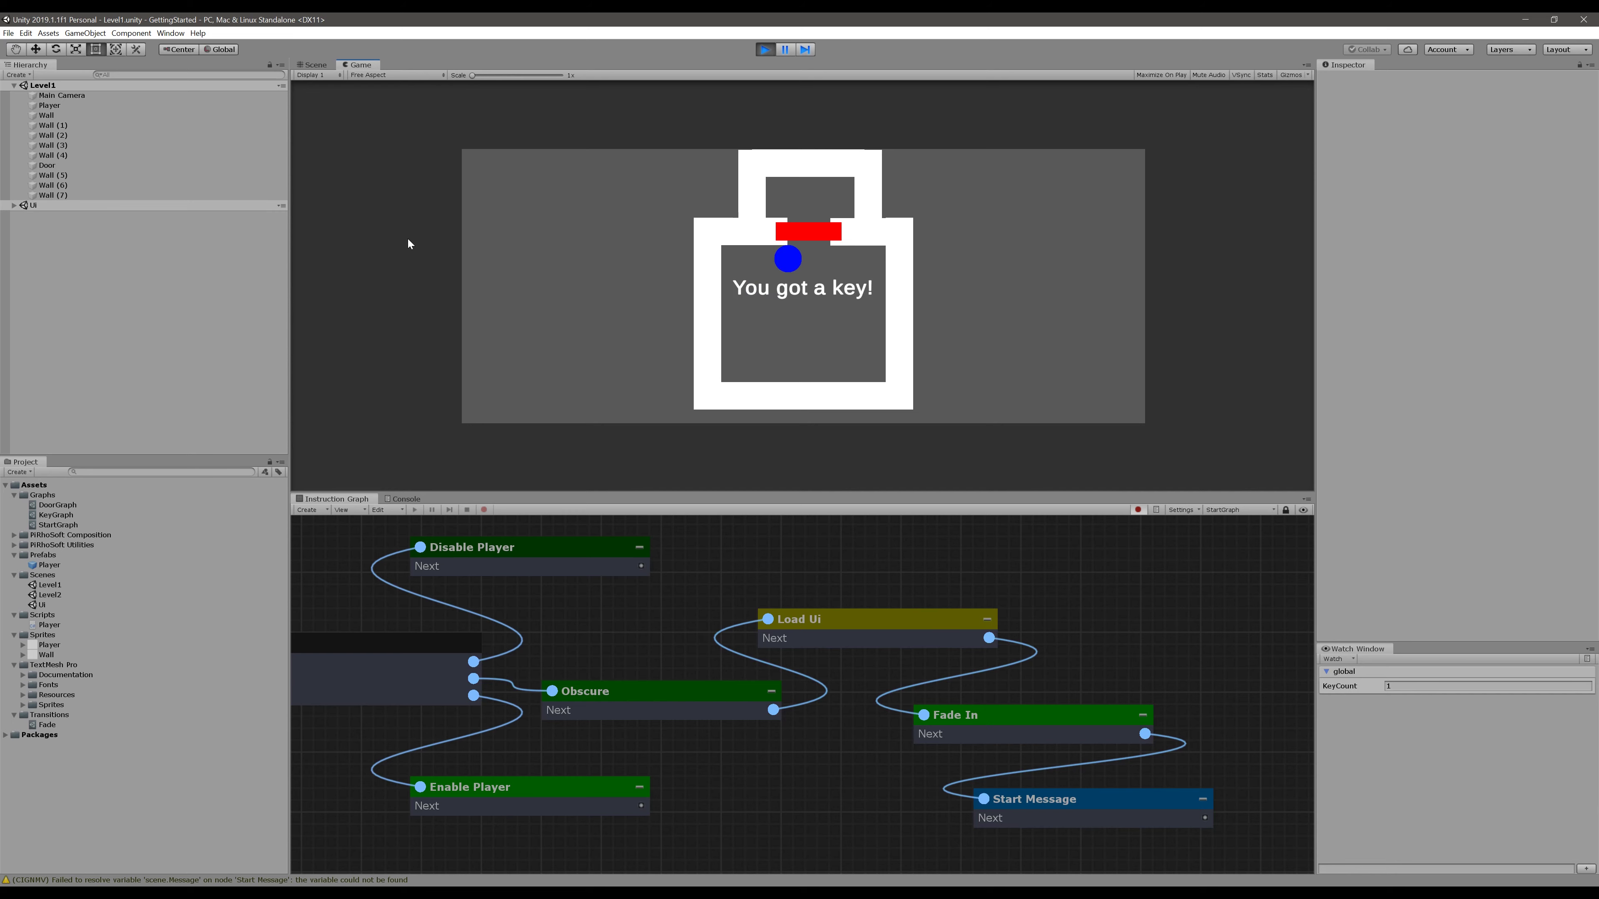
key(Down)
key(Return)
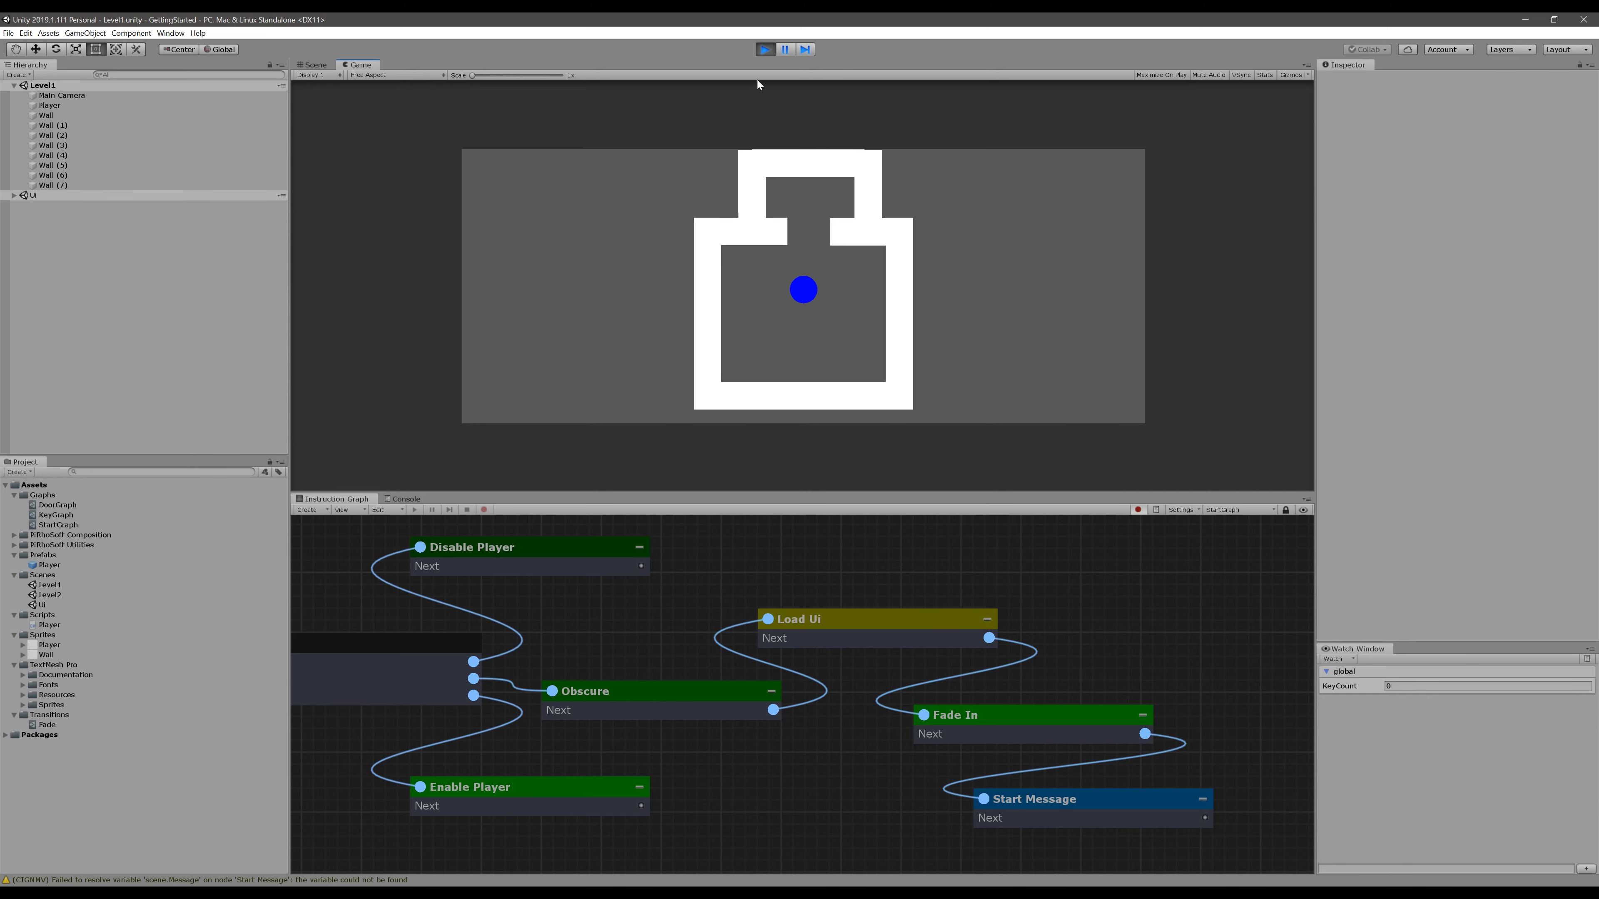
click(764, 49)
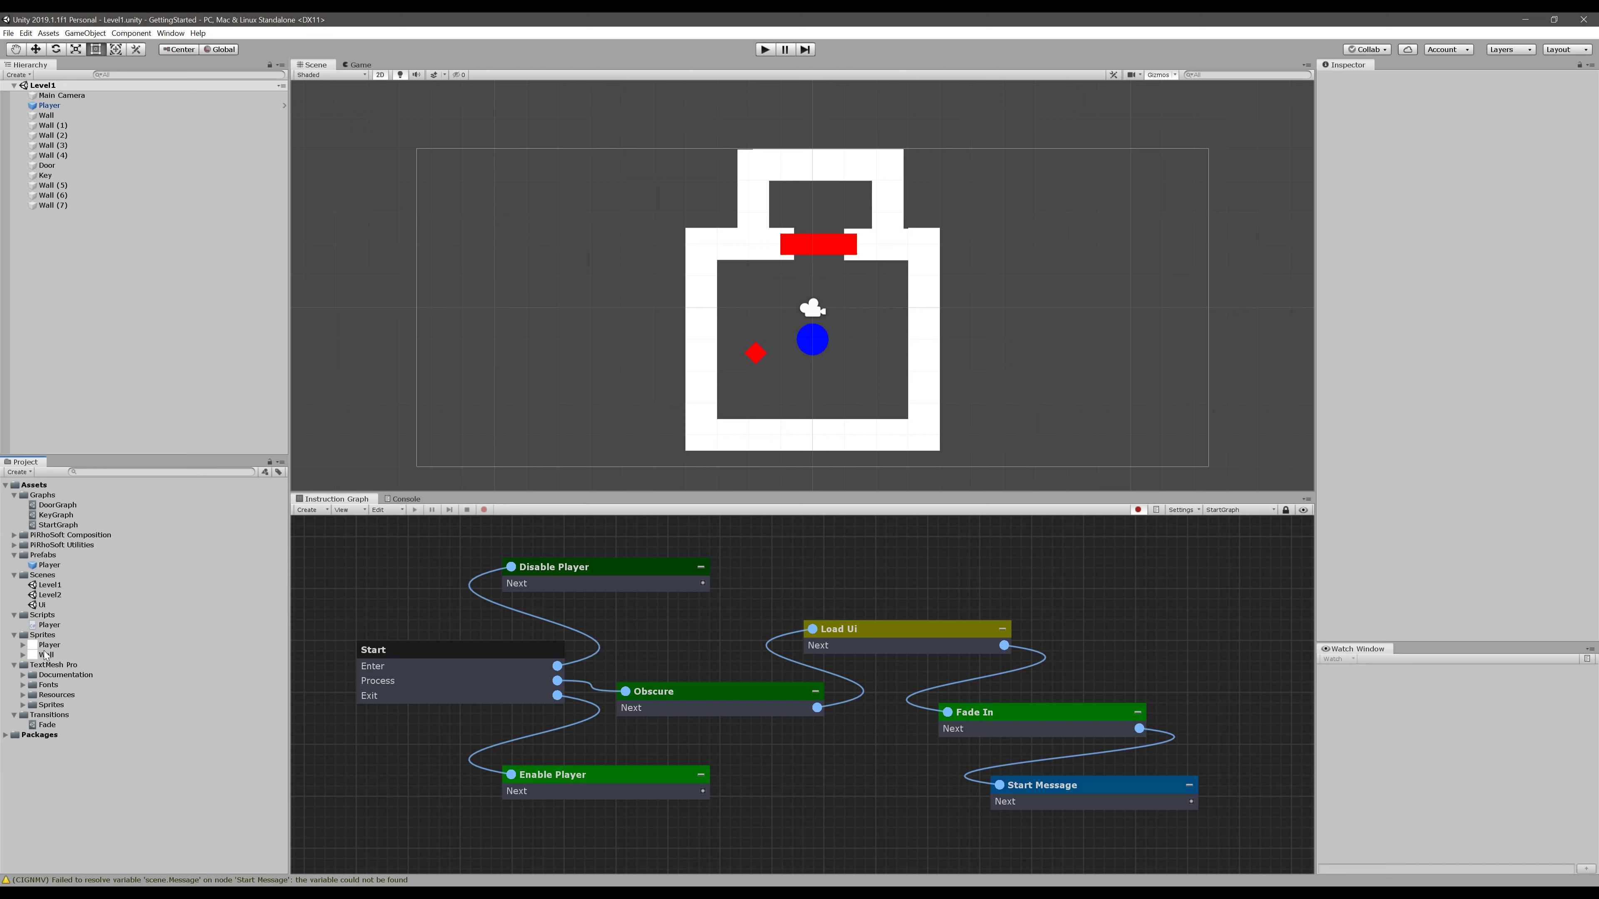
Place a Wall sprite in the small room above the door at about X 0.2, Y 3.21 and colour it magenta
drag(47, 649, 835, 199)
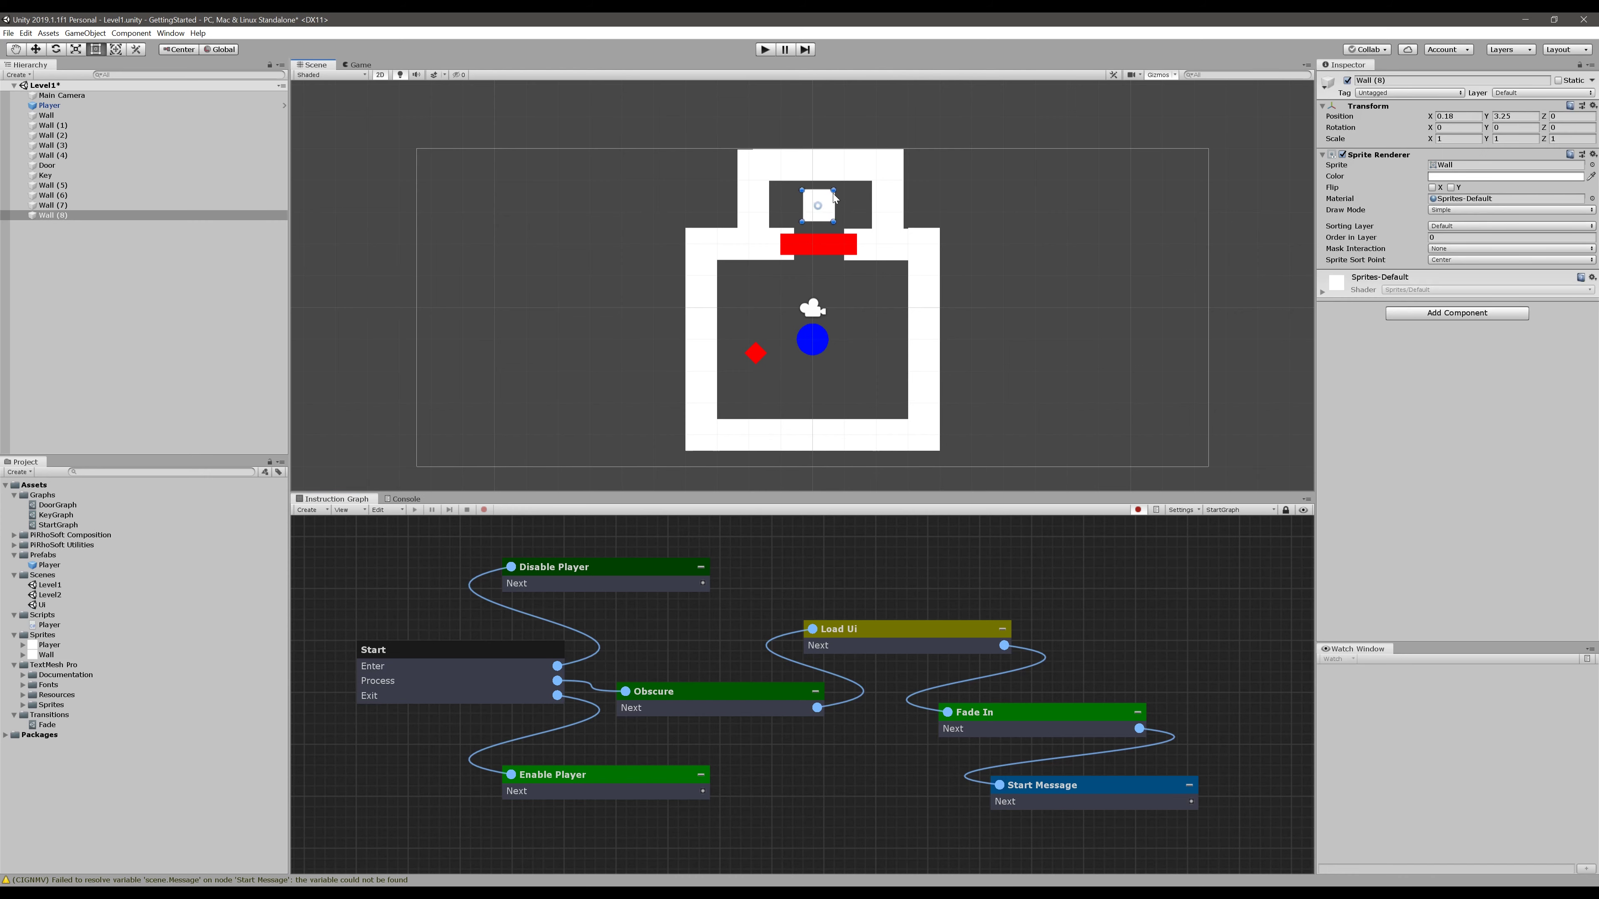
click(1466, 178)
click(1328, 439)
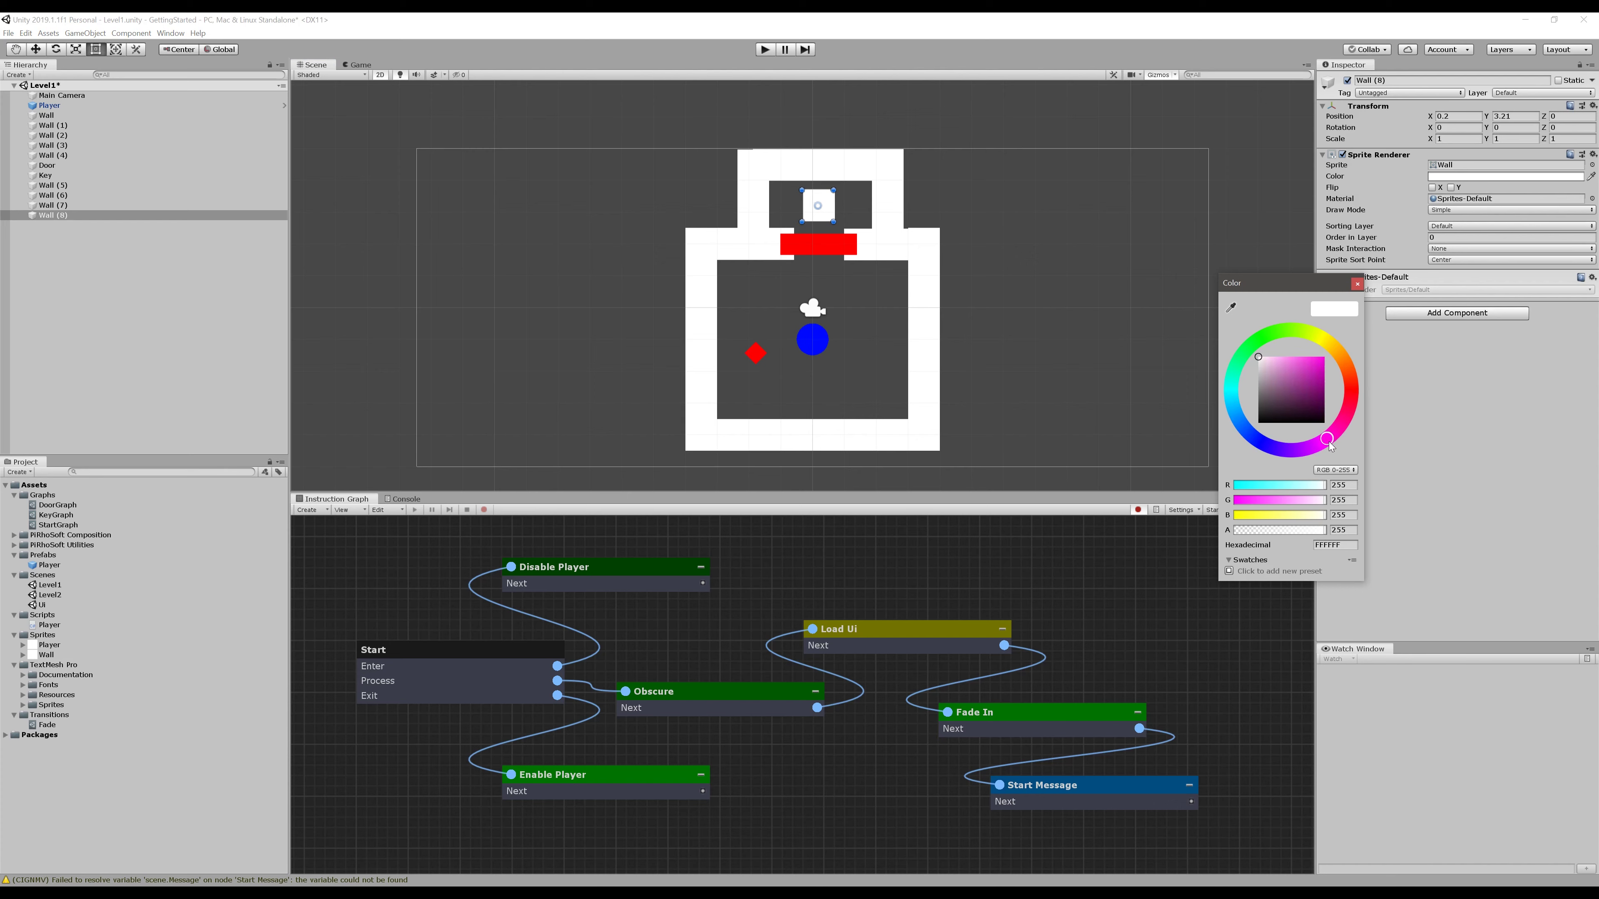
click(1323, 357)
click(1352, 285)
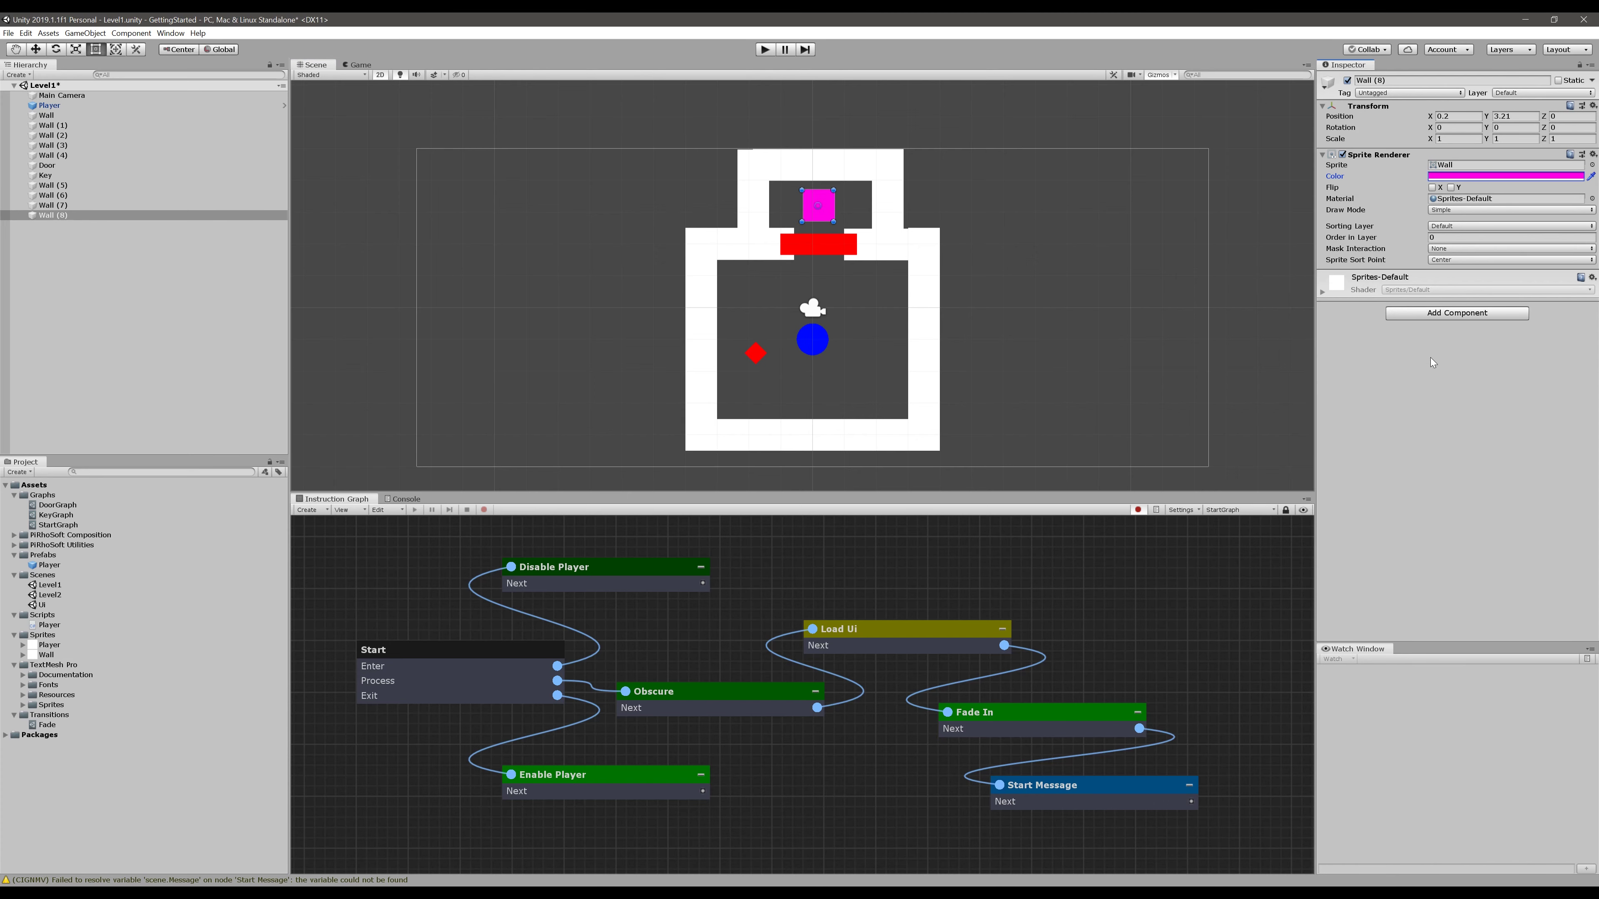
Add a Box Collider 2D to the magenta square and make it a trigger
click(1460, 311)
text(bo)
key(Down)
key(Return)
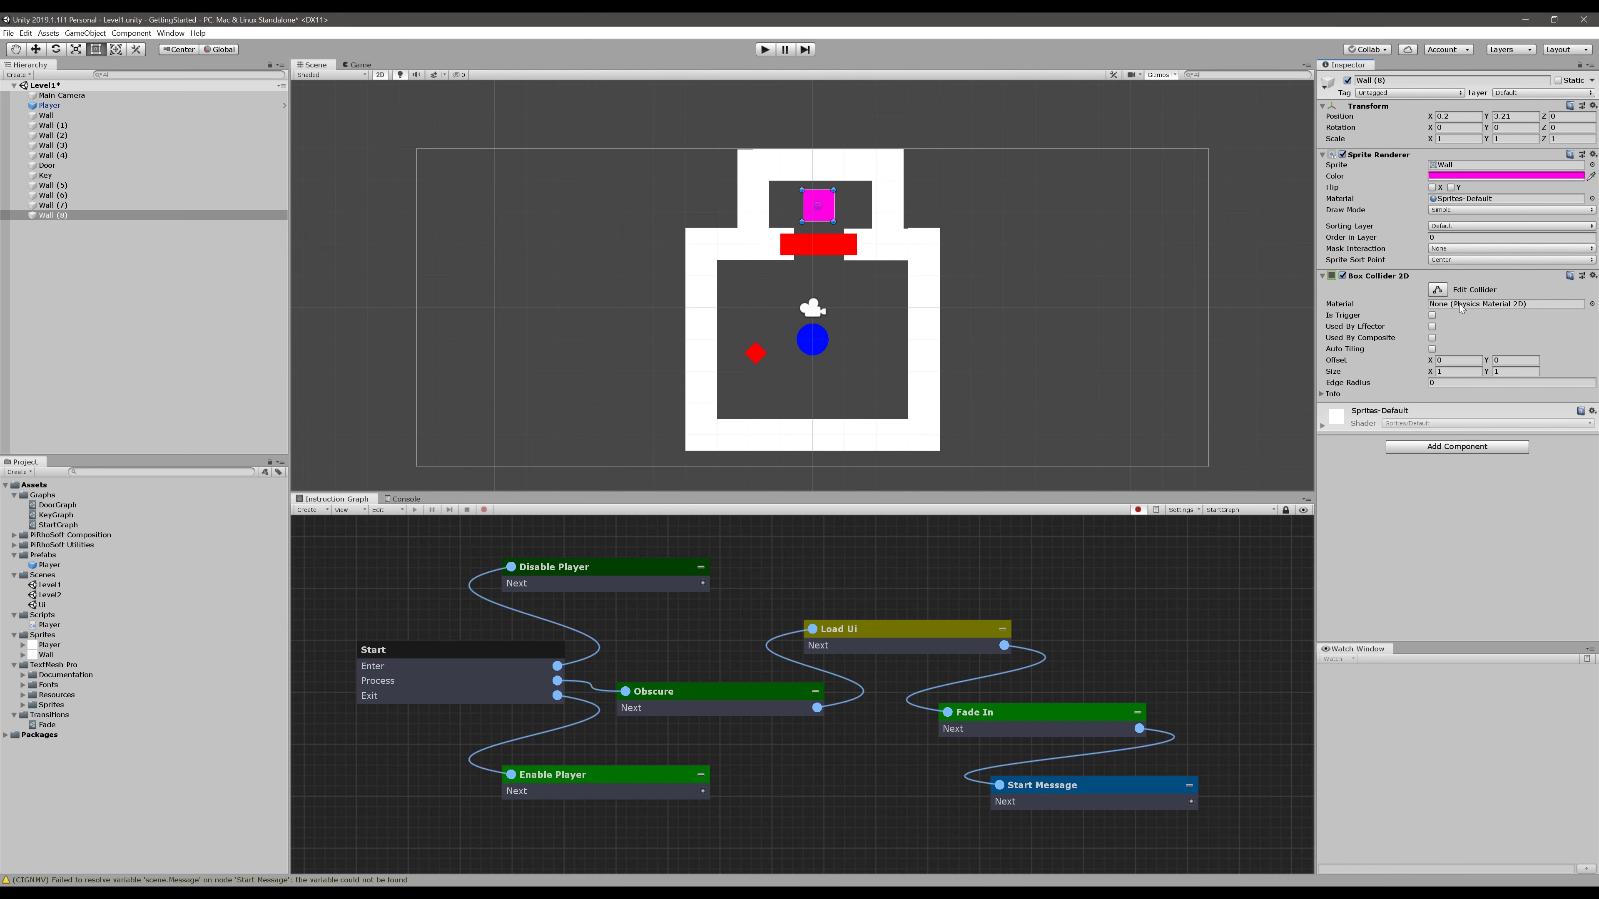
click(1433, 315)
Add a Collision Graph Trigger component to the magenta square
click(1477, 446)
text(col)
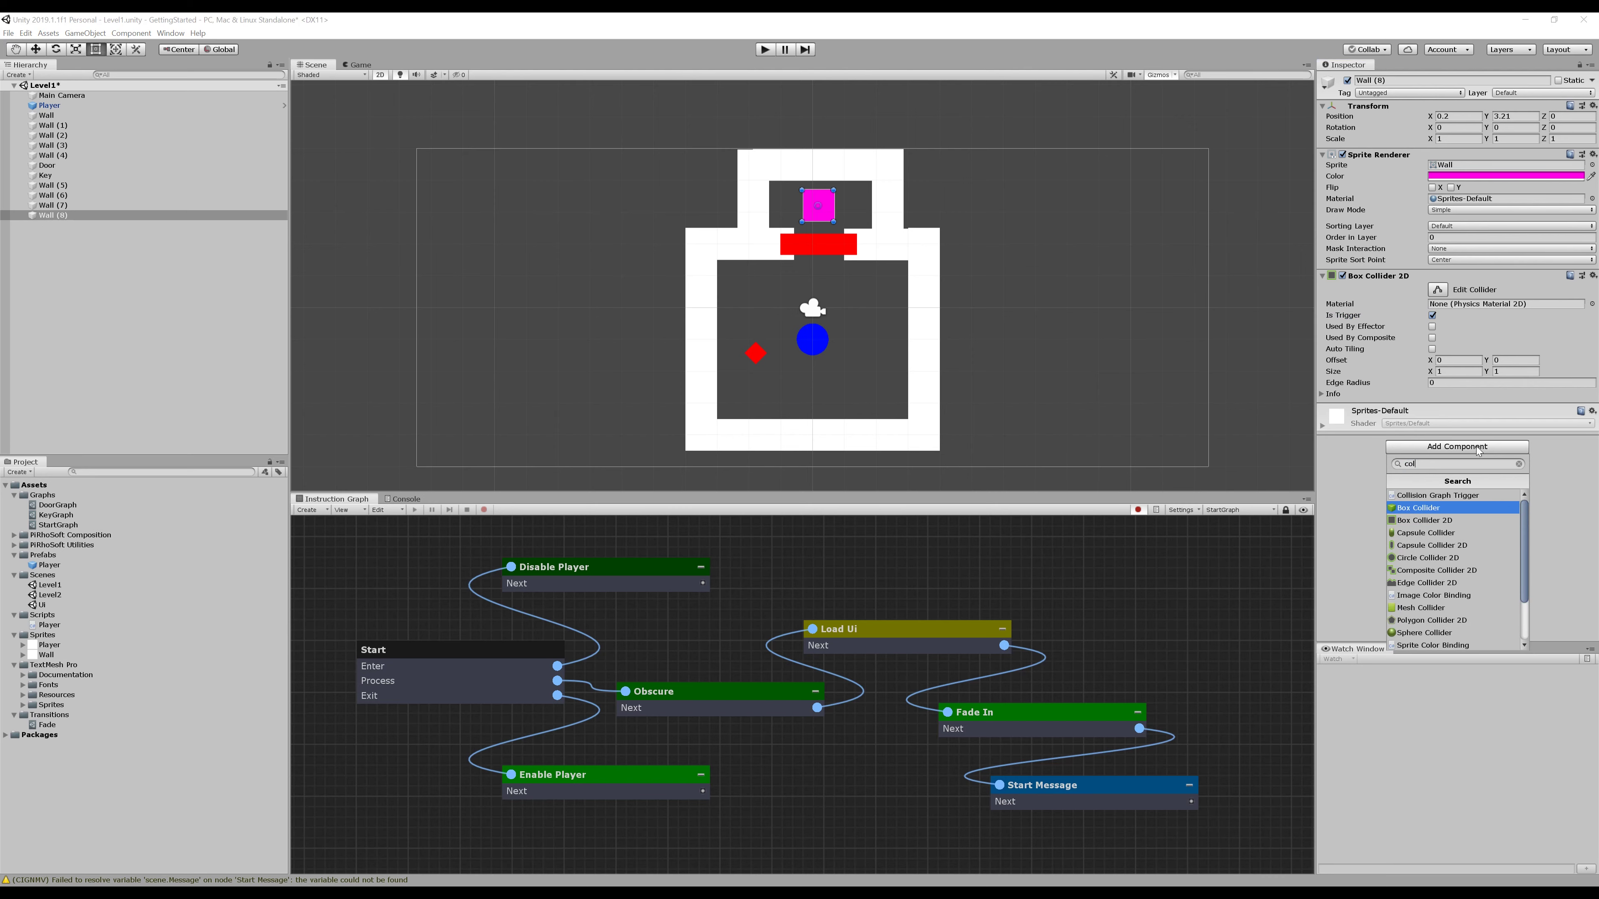
key(Up)
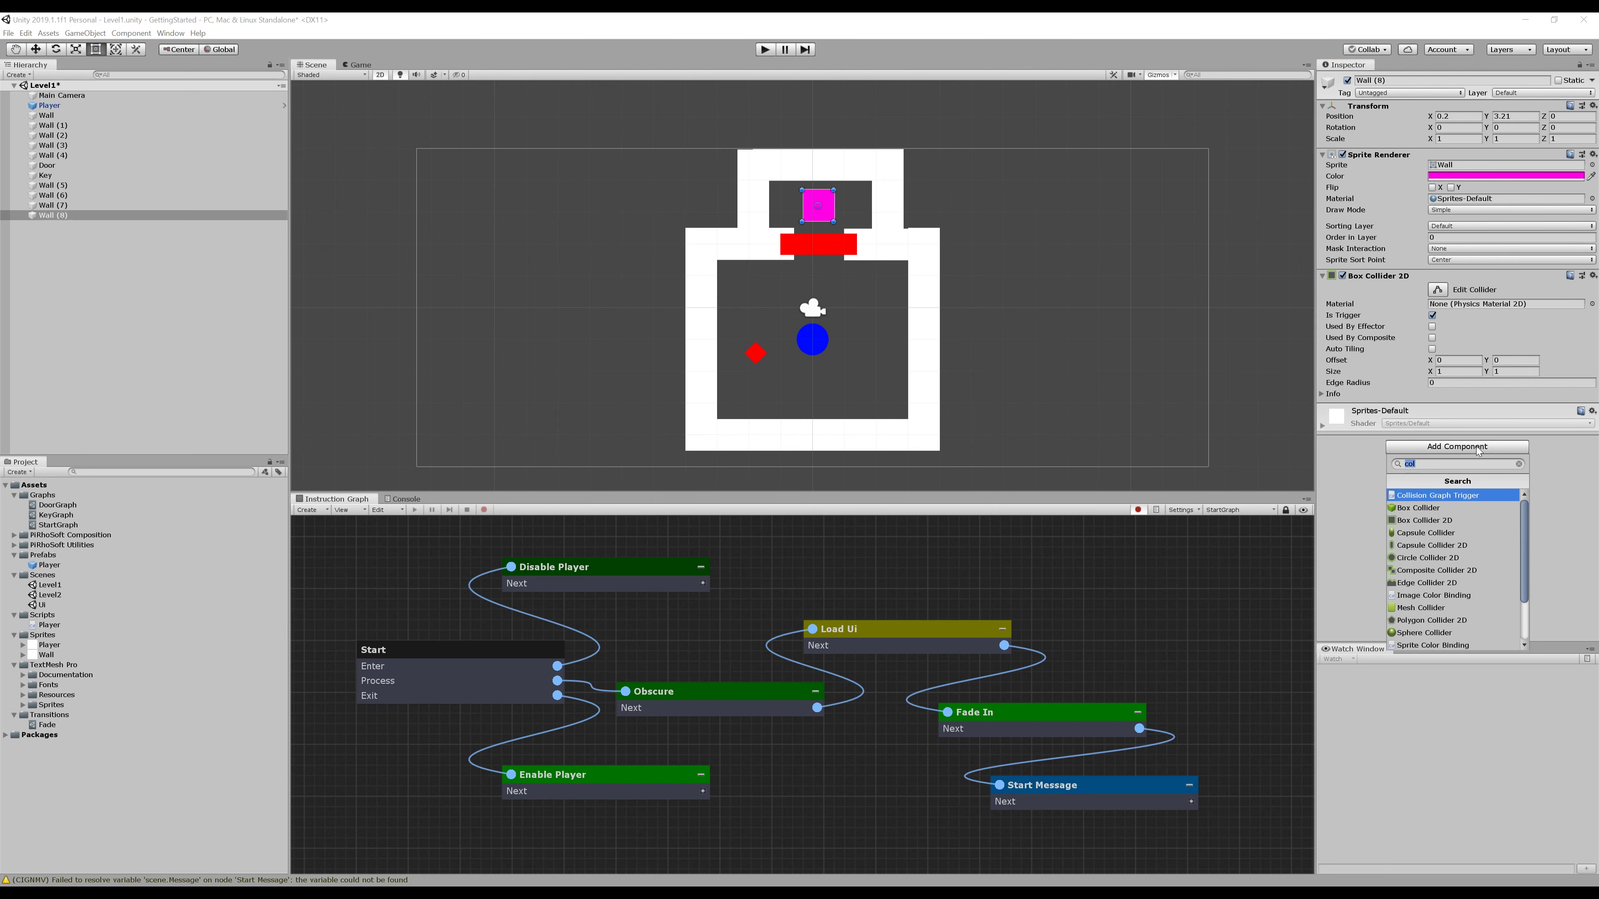
key(Return)
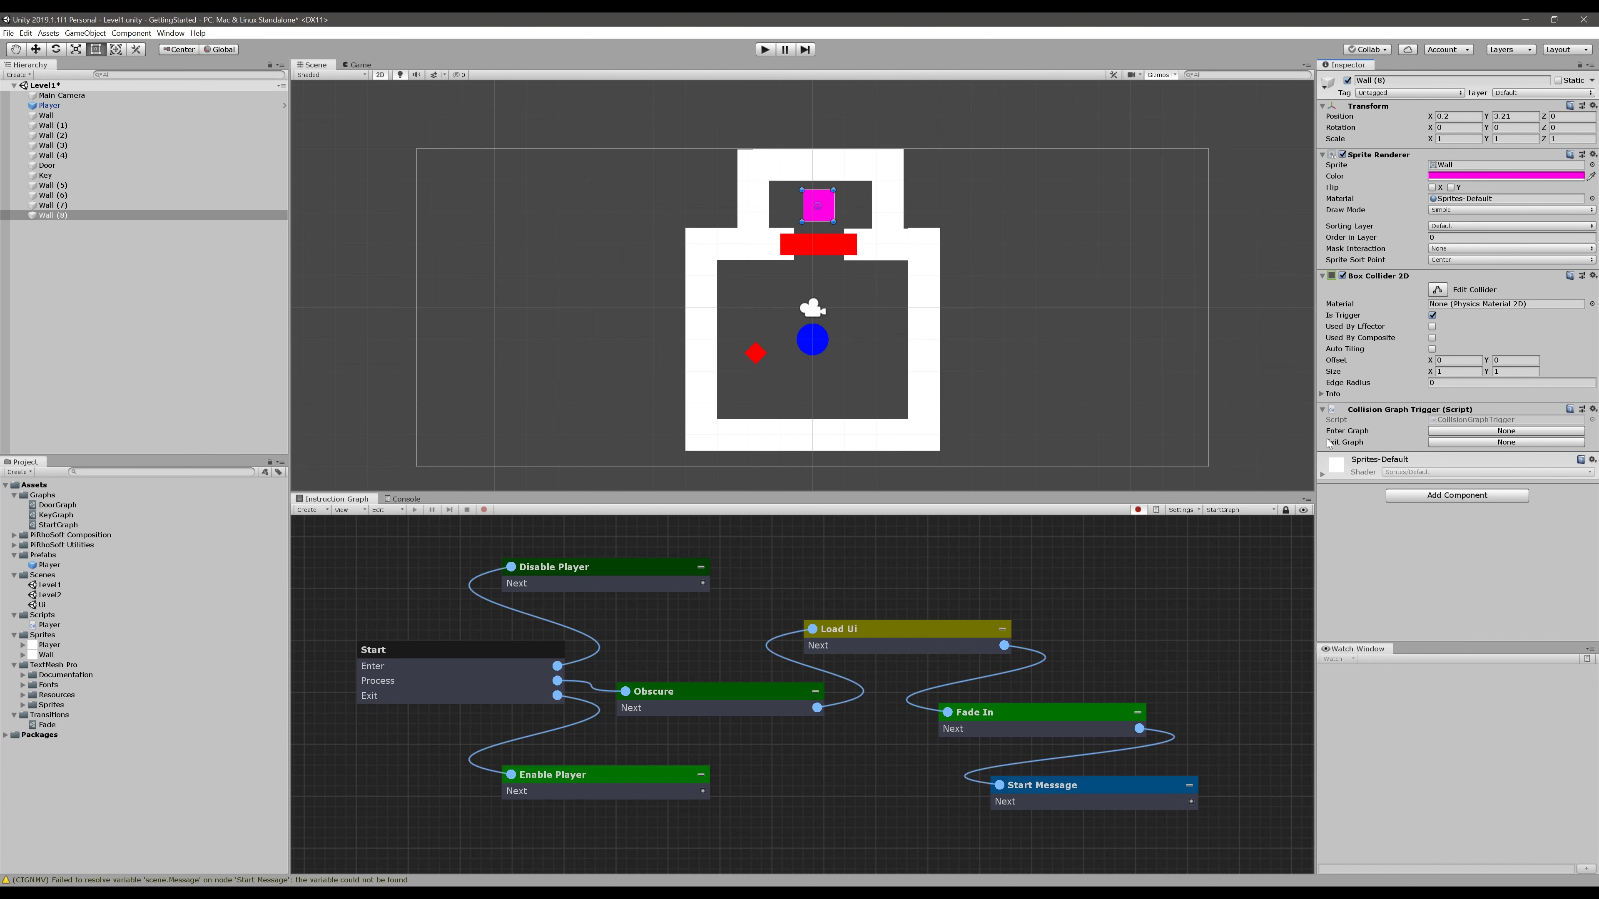
Create a new SimpleGraph named FinishGraph in the Graphs folder as the collision trigger's Enter Graph
click(1476, 430)
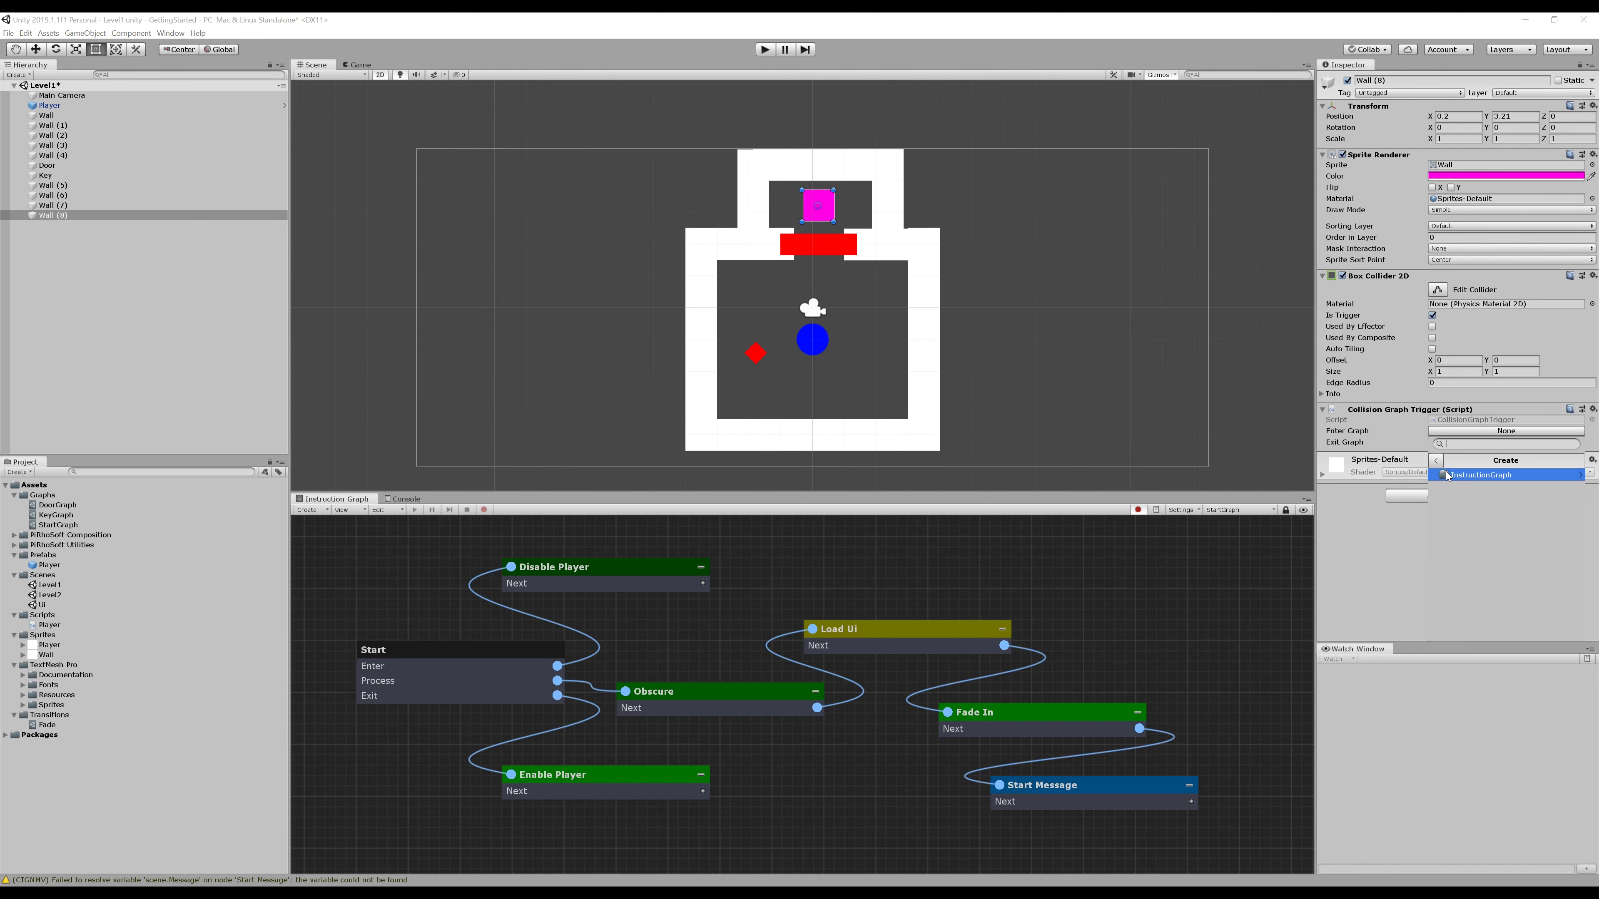
click(1472, 476)
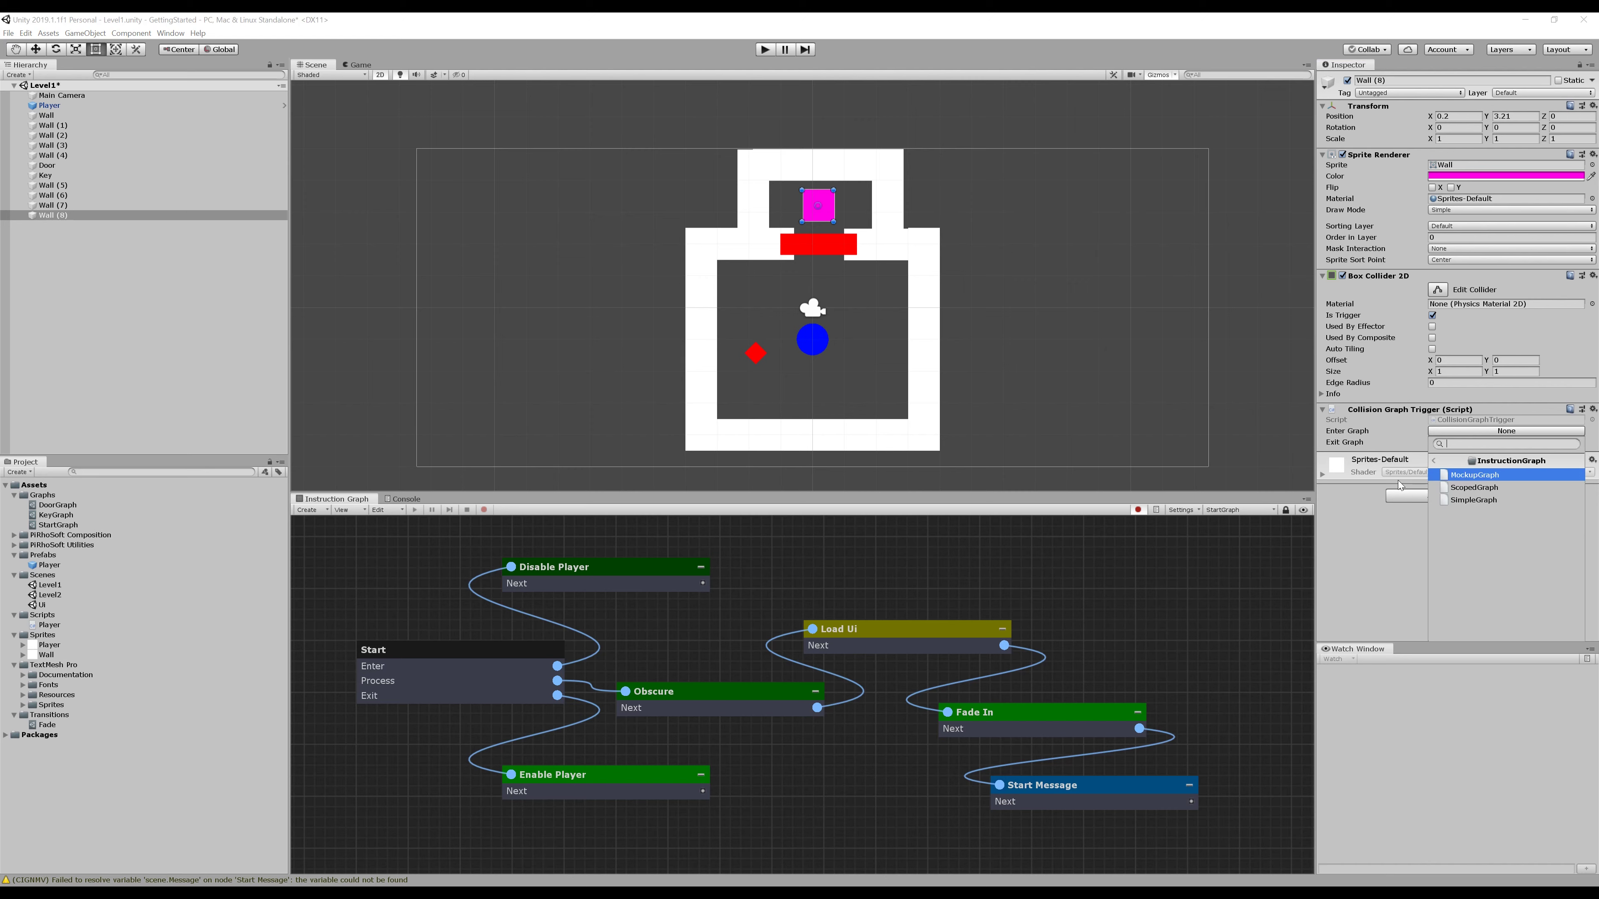
click(1477, 501)
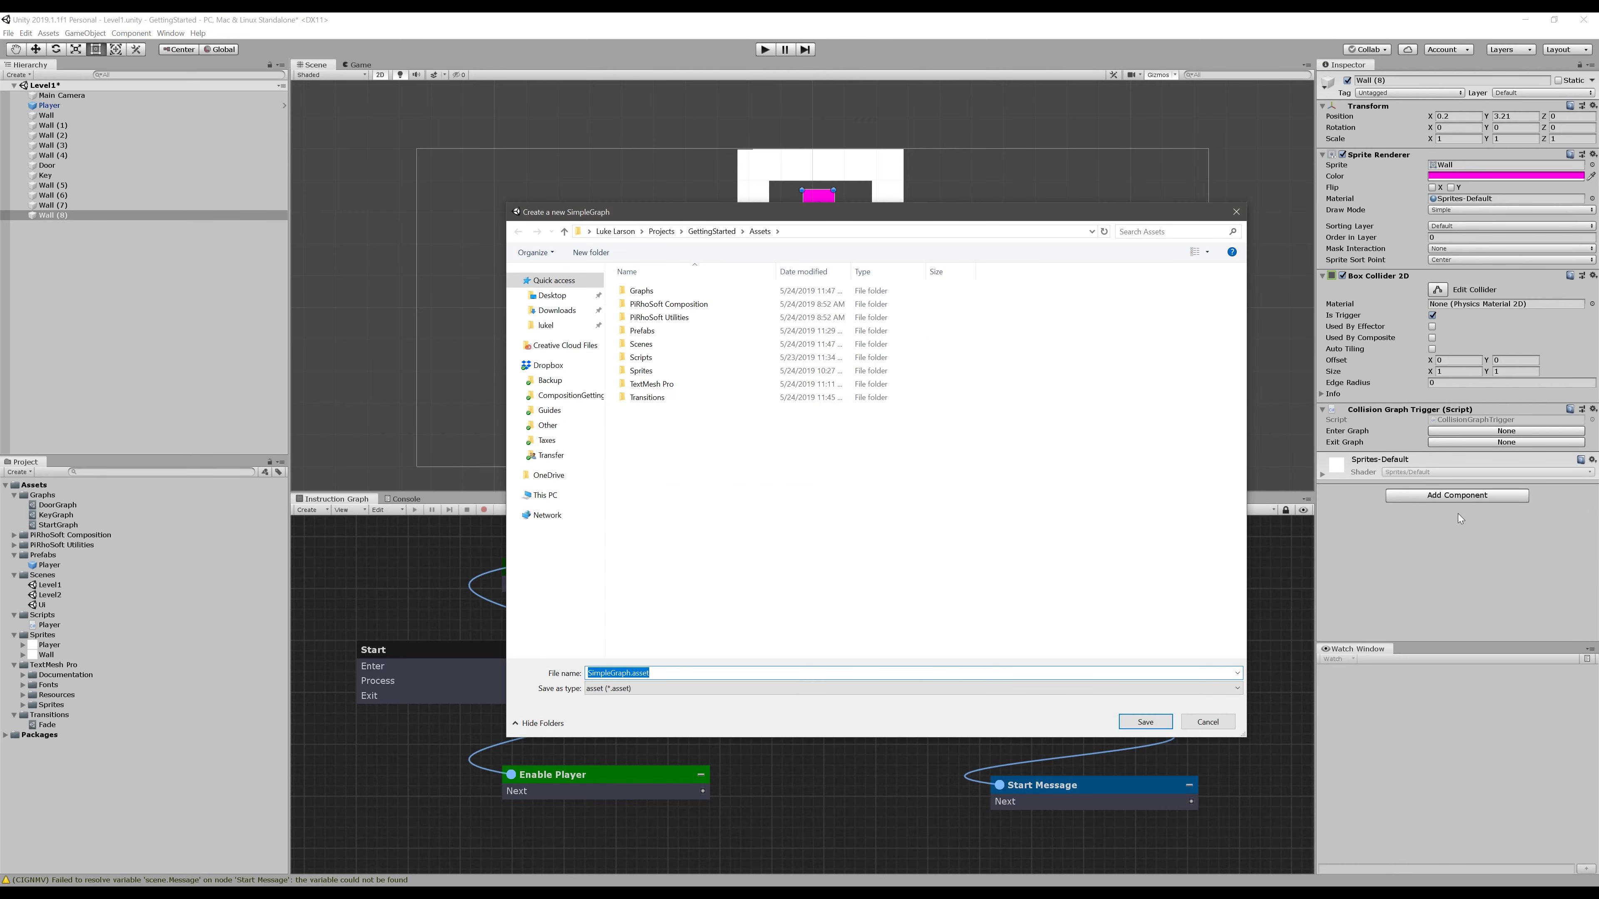
double_click(641, 290)
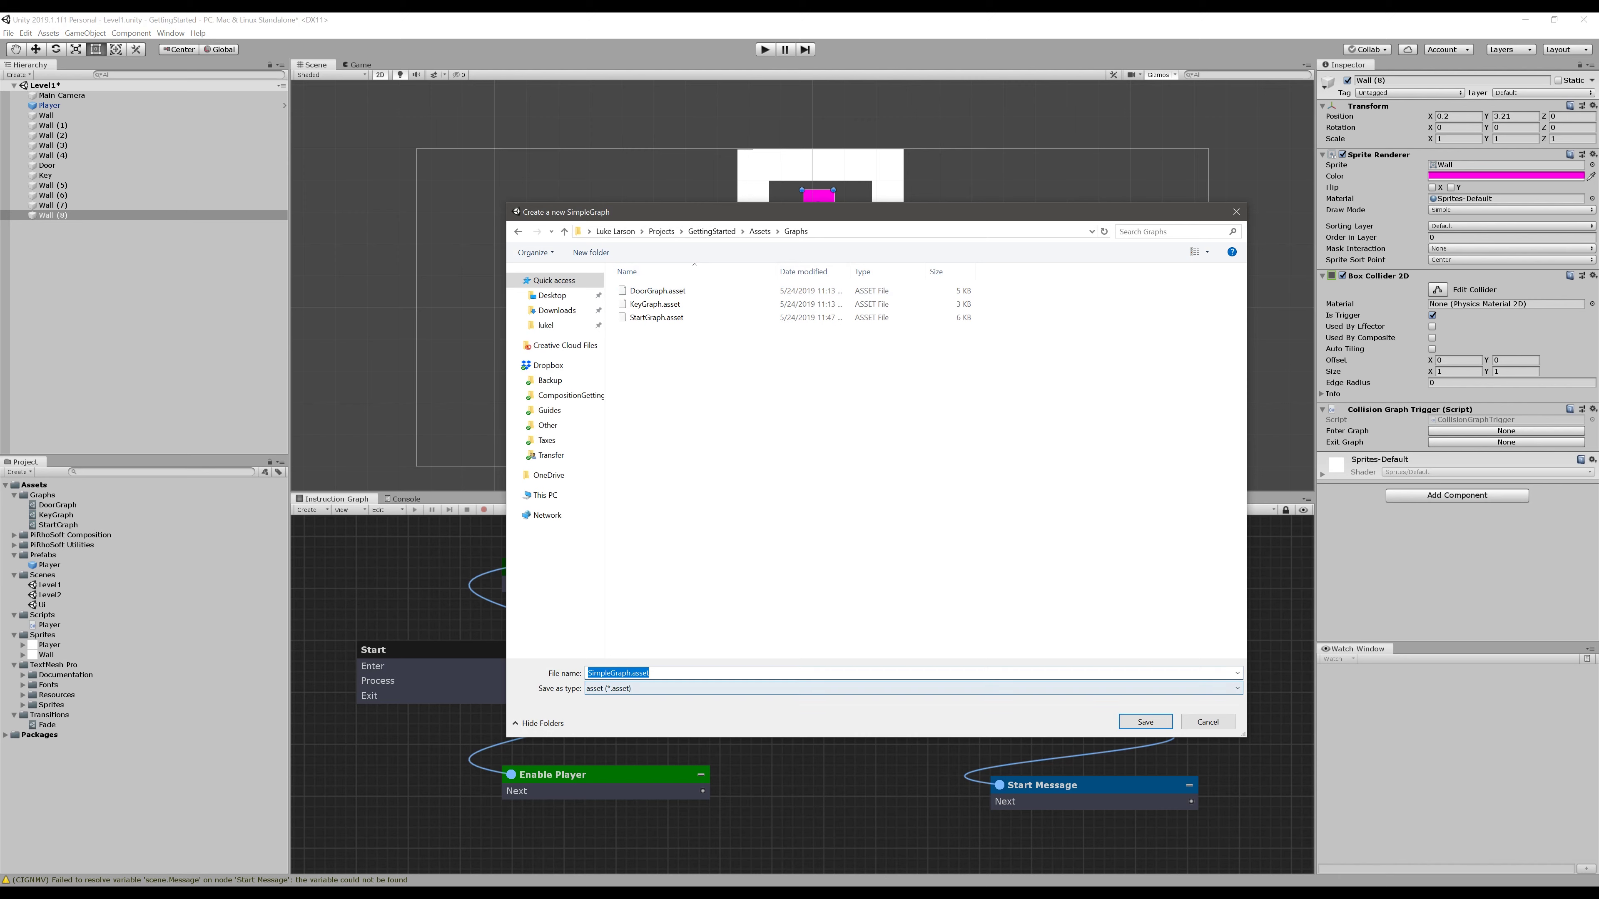
drag(611, 673, 492, 651)
text(Fin)
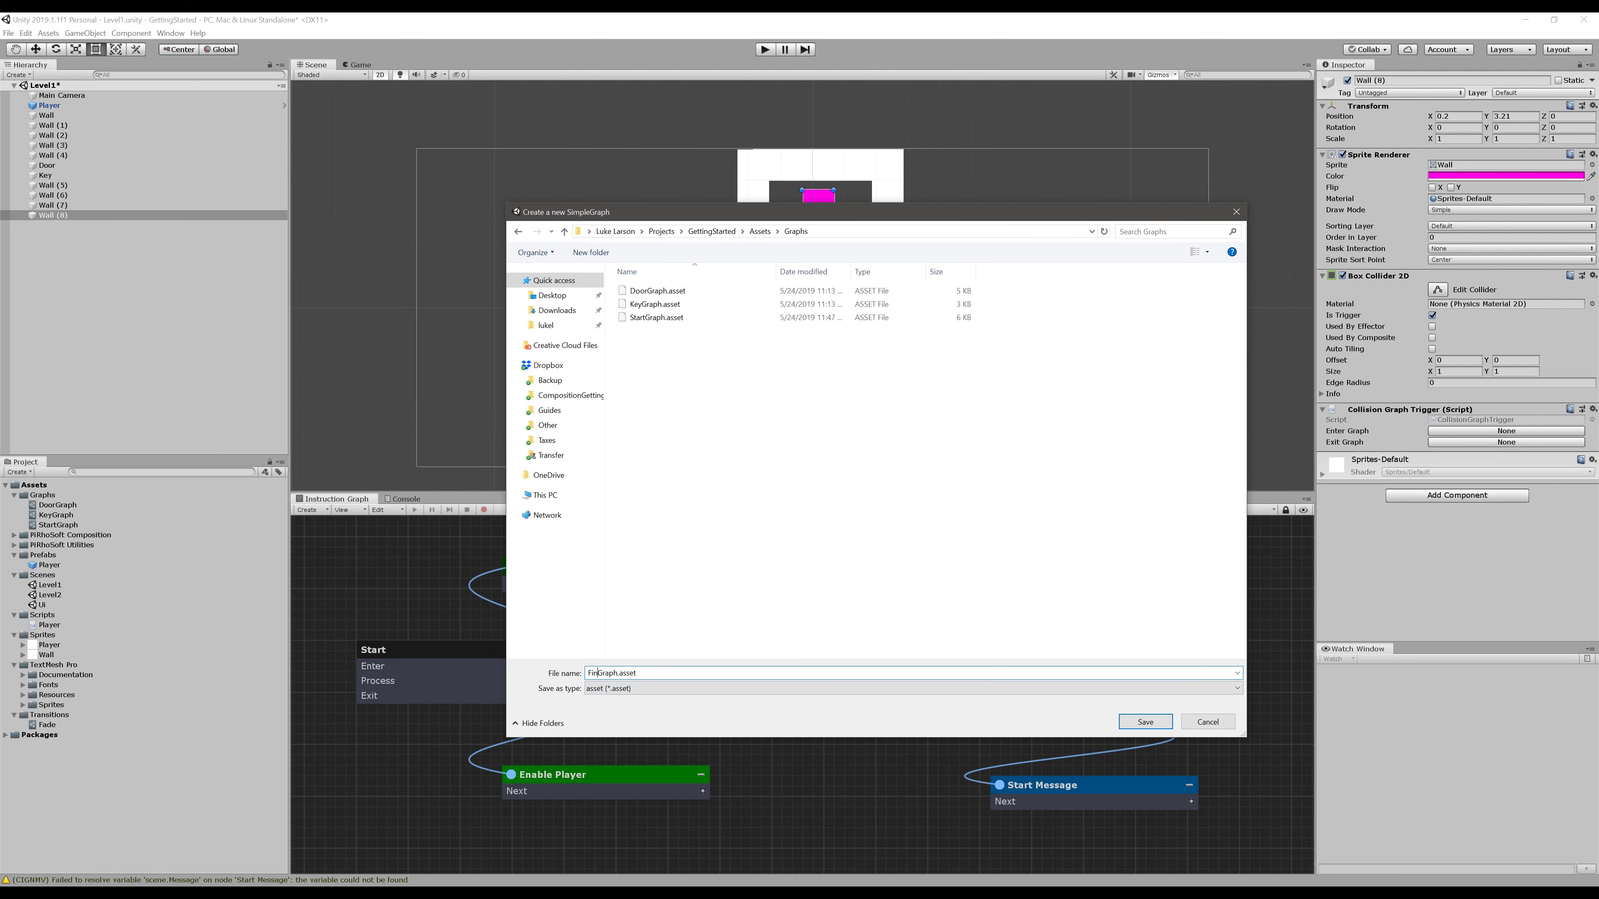
text(ish)
key(Return)
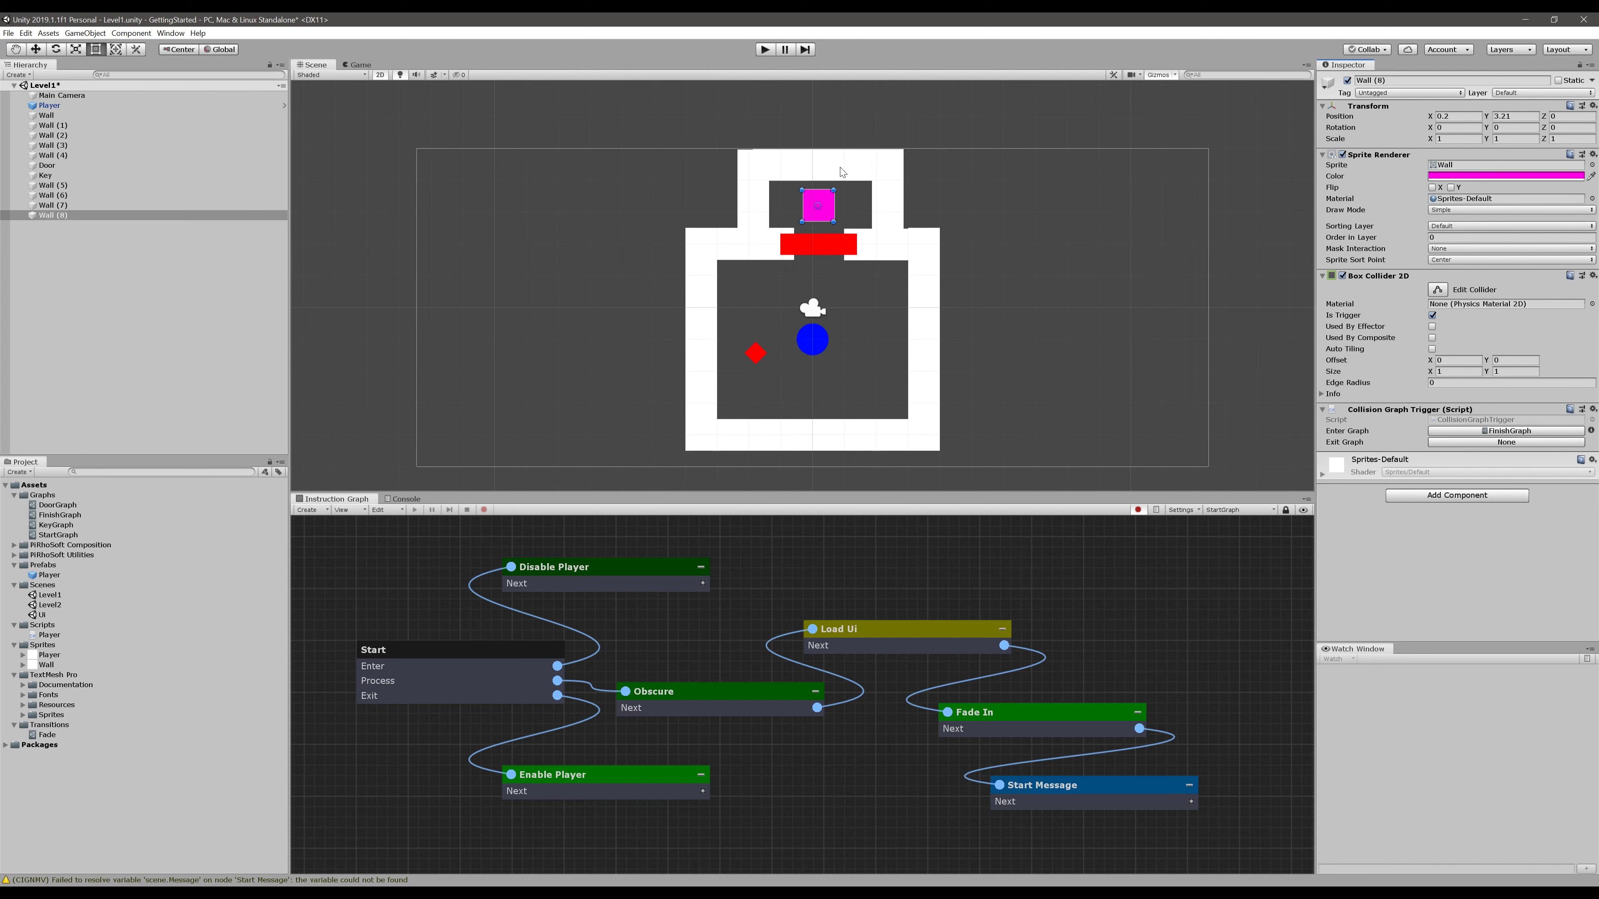
Open FinishGraph for editing, add a Disable Object node and connect Start's Process output to it
click(1234, 510)
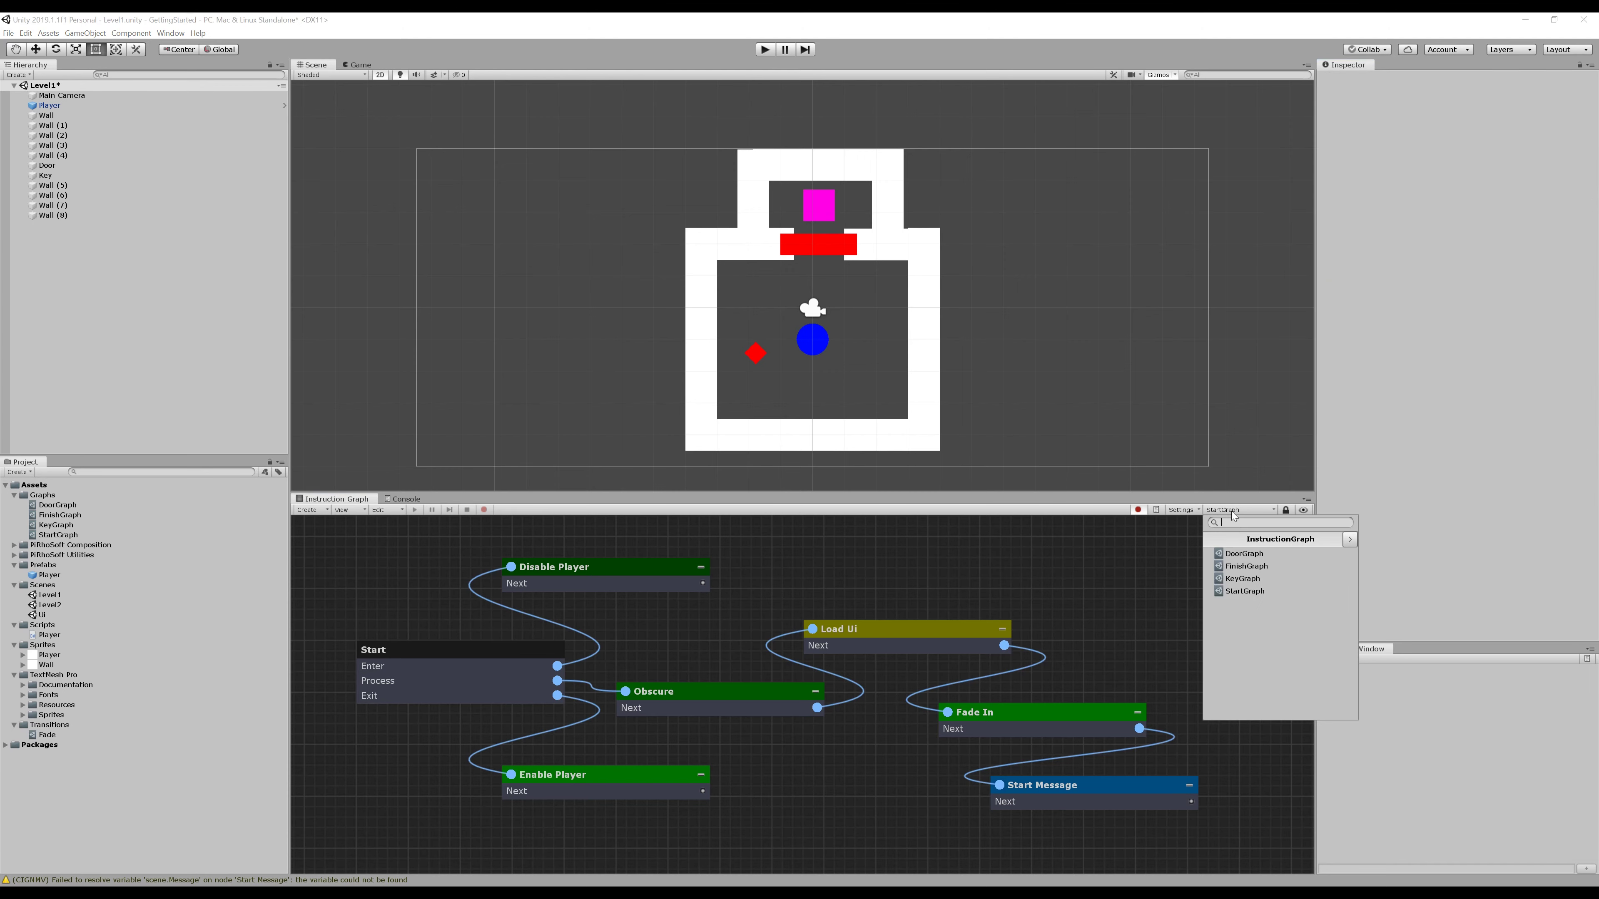
click(1233, 571)
scroll(840, 688, up, 3)
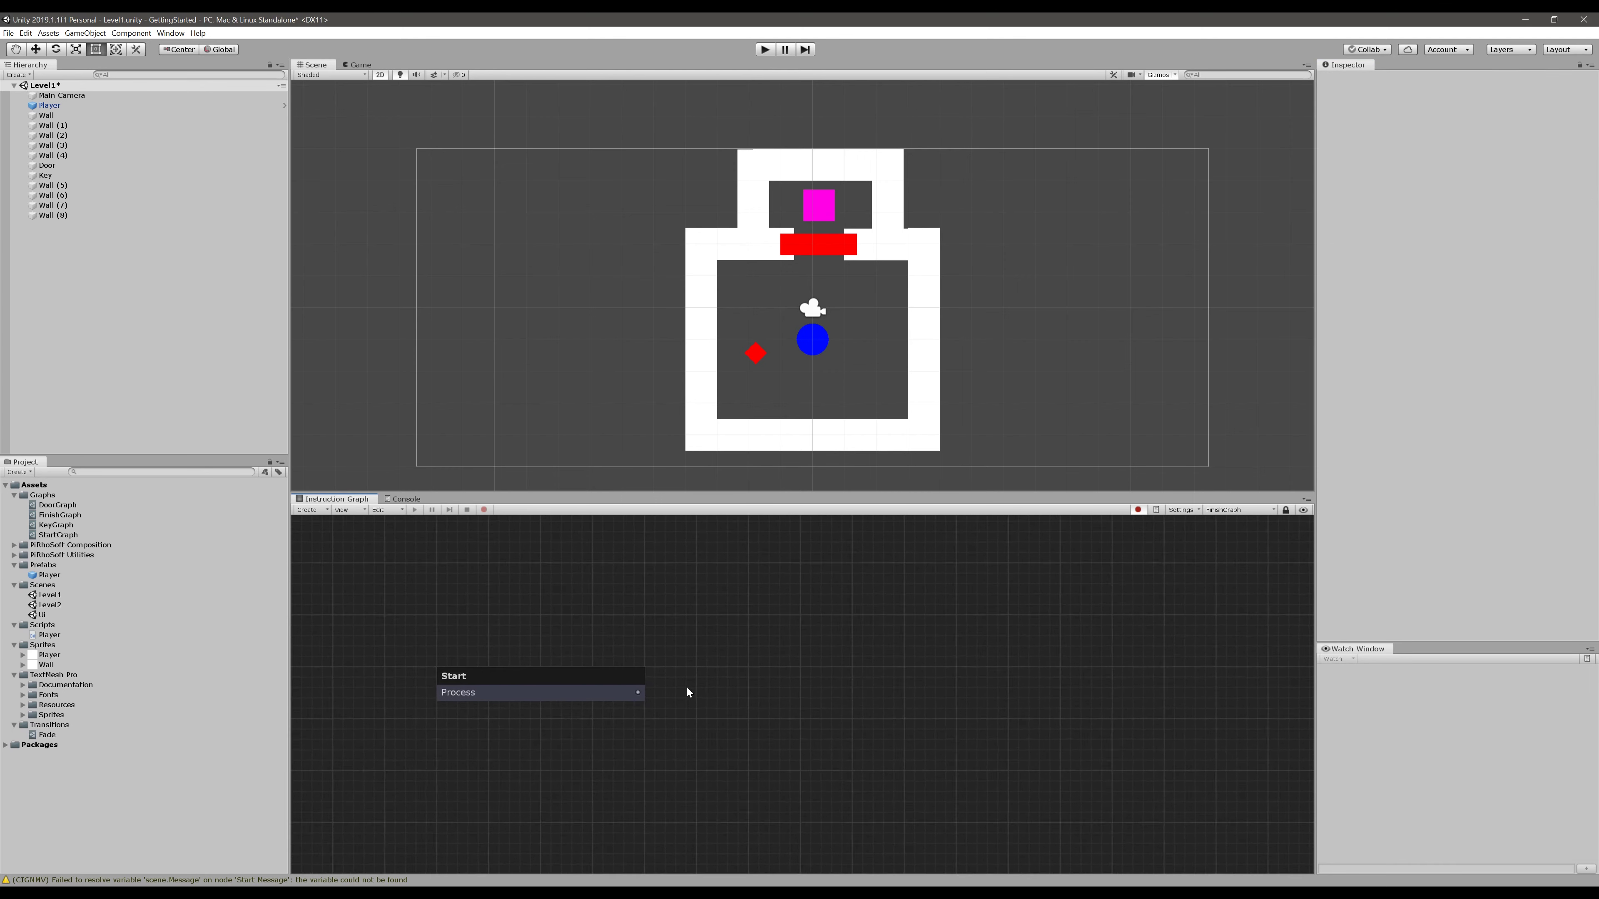
right_click(704, 599)
click(733, 608)
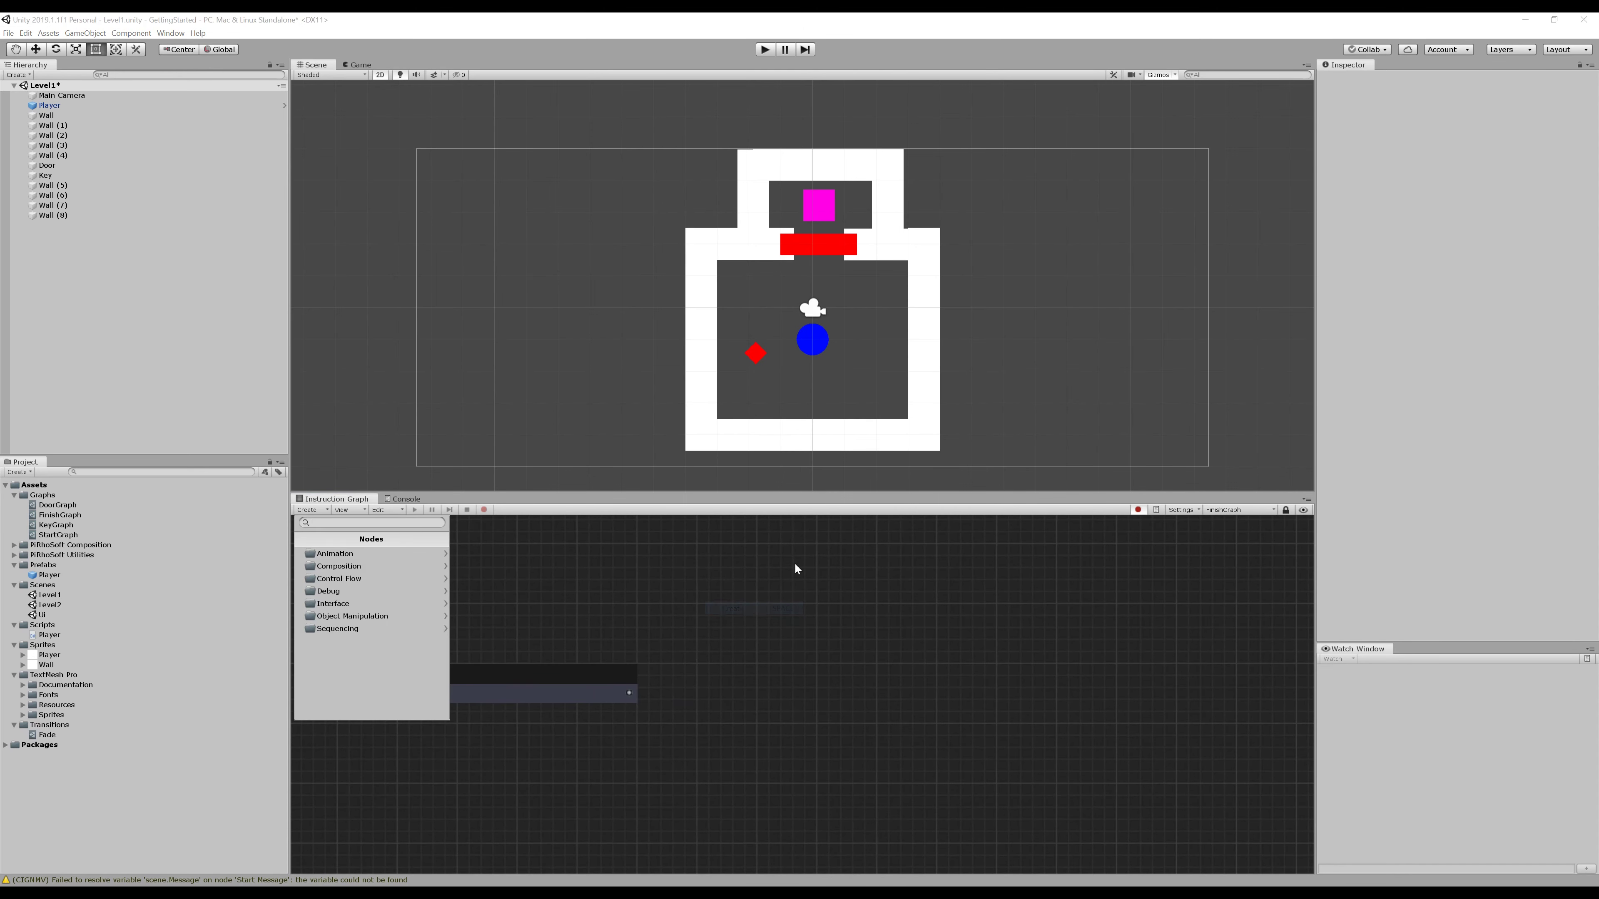
text(disa)
key(Down)
key(Return)
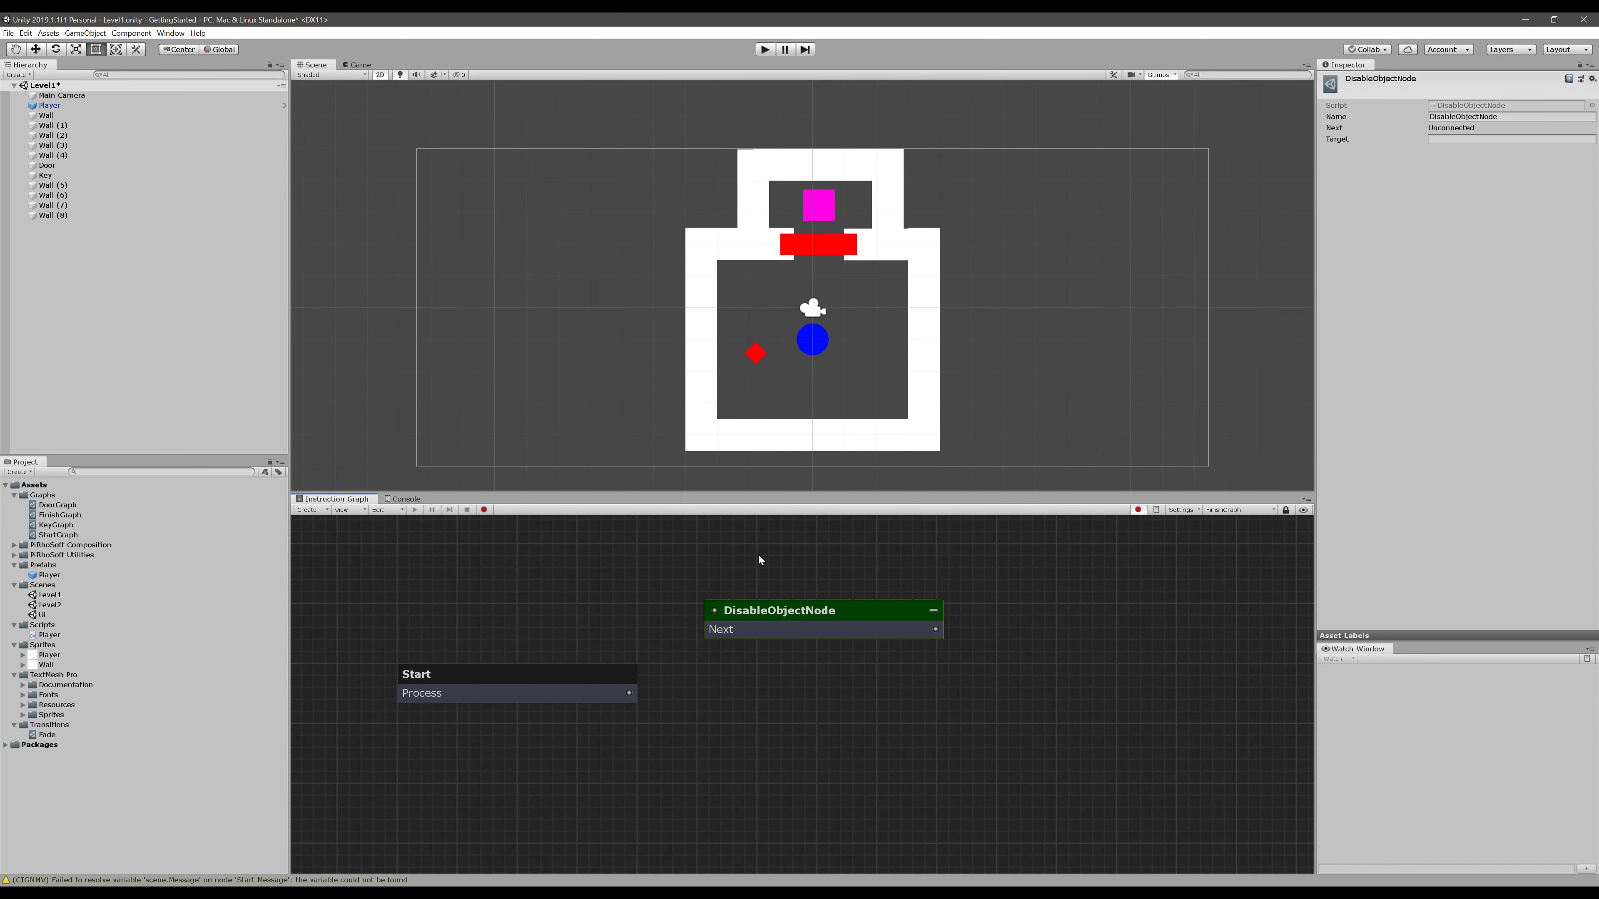
drag(629, 693, 718, 614)
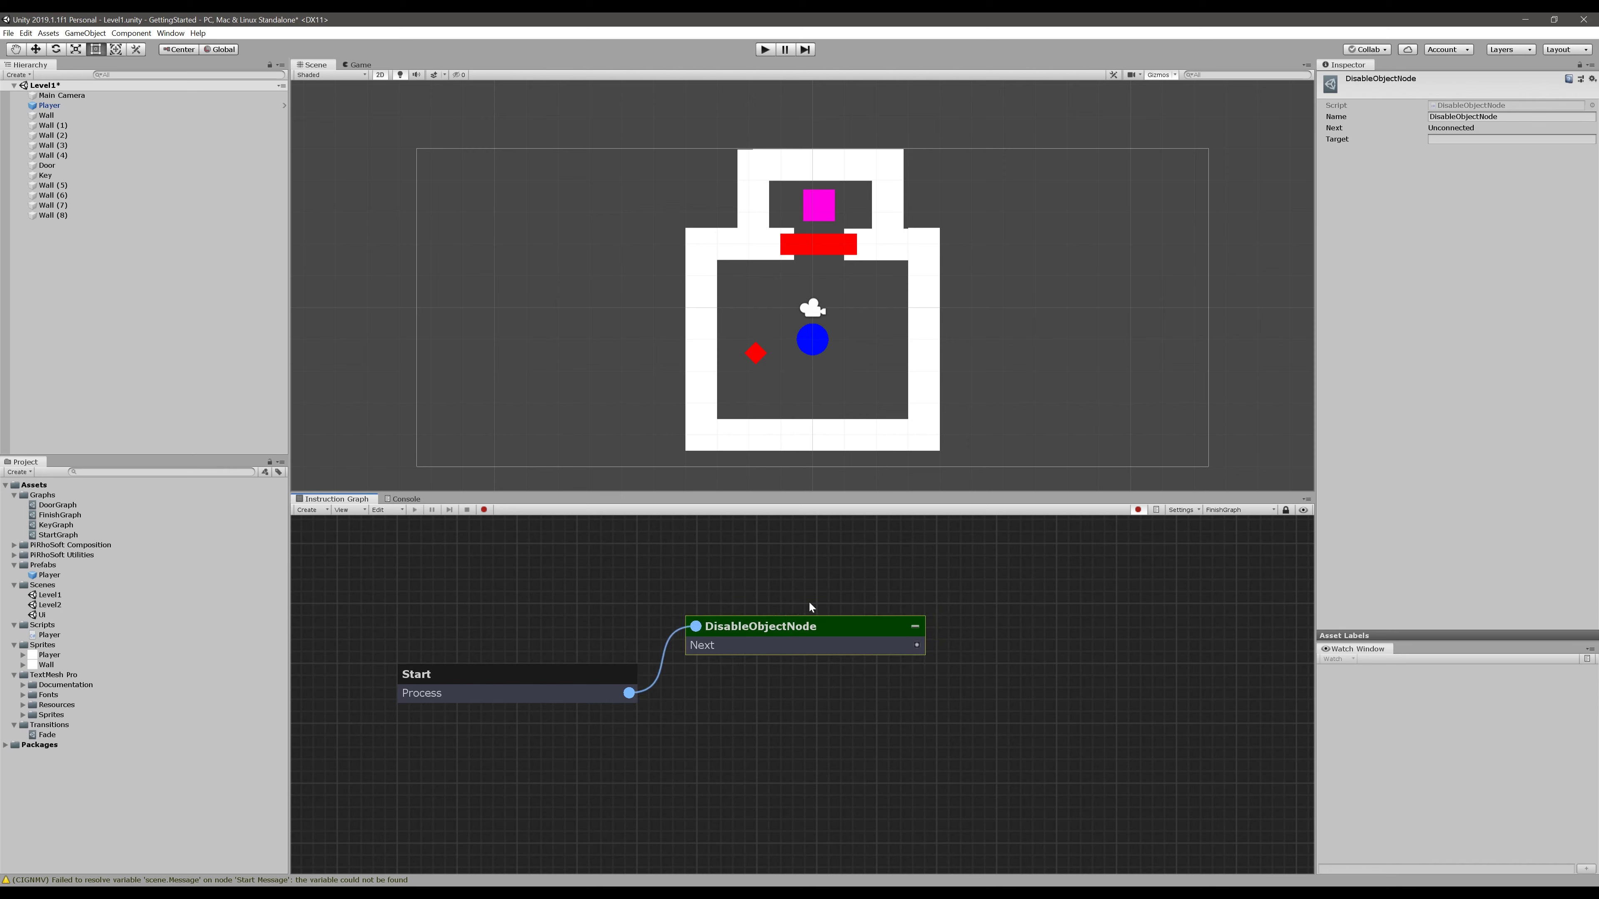
Rename the disable object node to Disable Player
click(1524, 119)
key(BackSpace)
text(Dis)
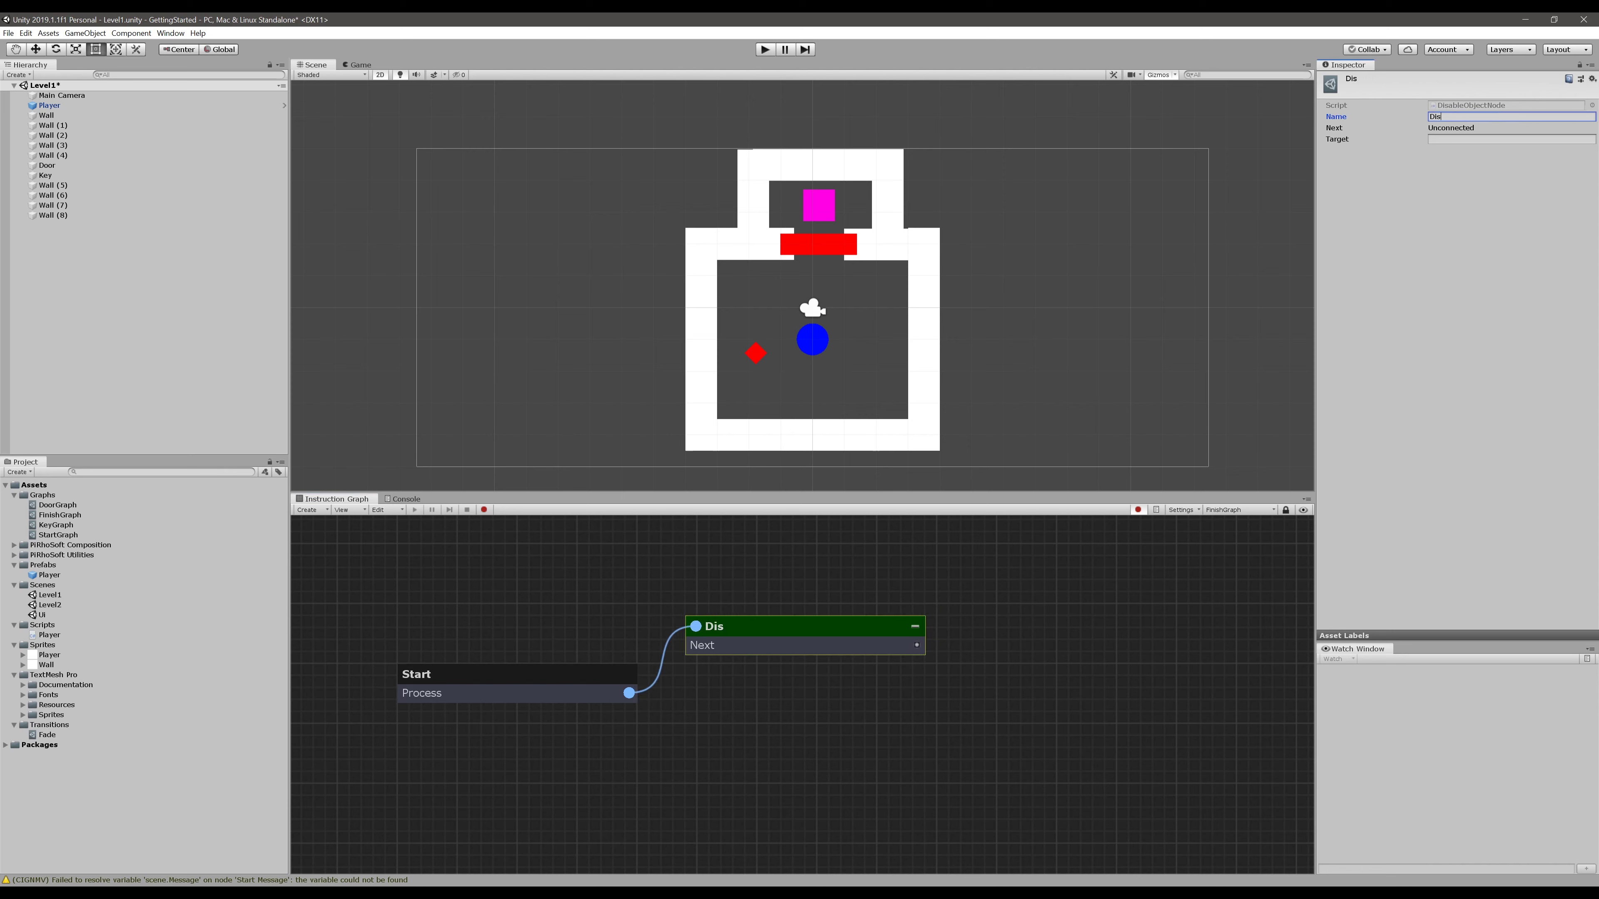
text(able Player)
click(1514, 238)
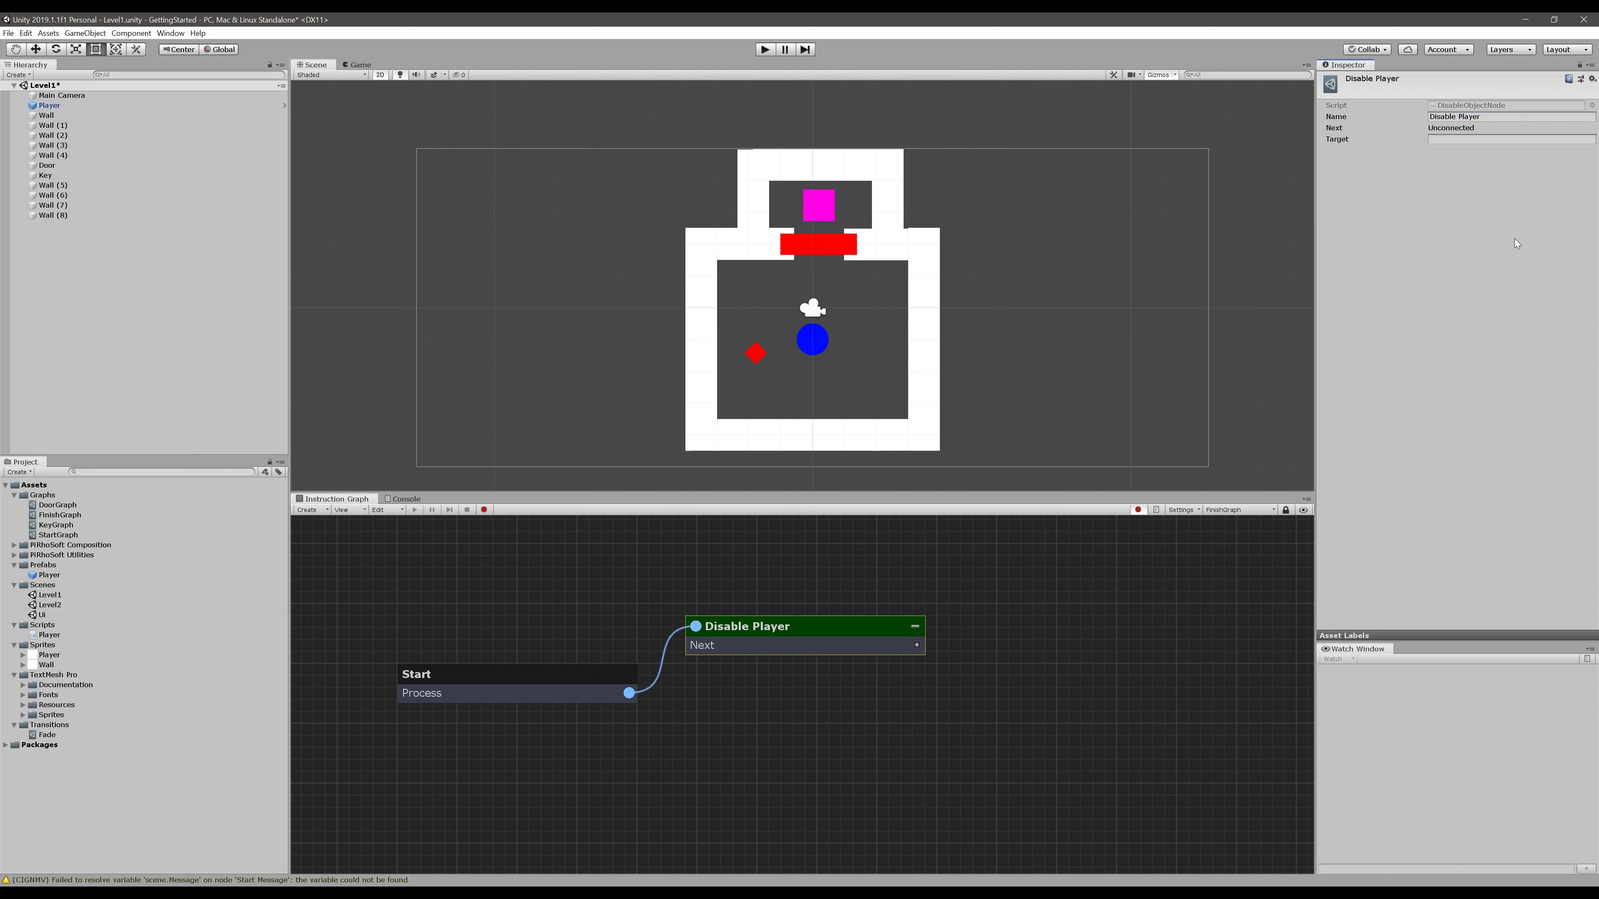
Set the Disable Player node's Target to "scene.Player as Player"
click(1511, 139)
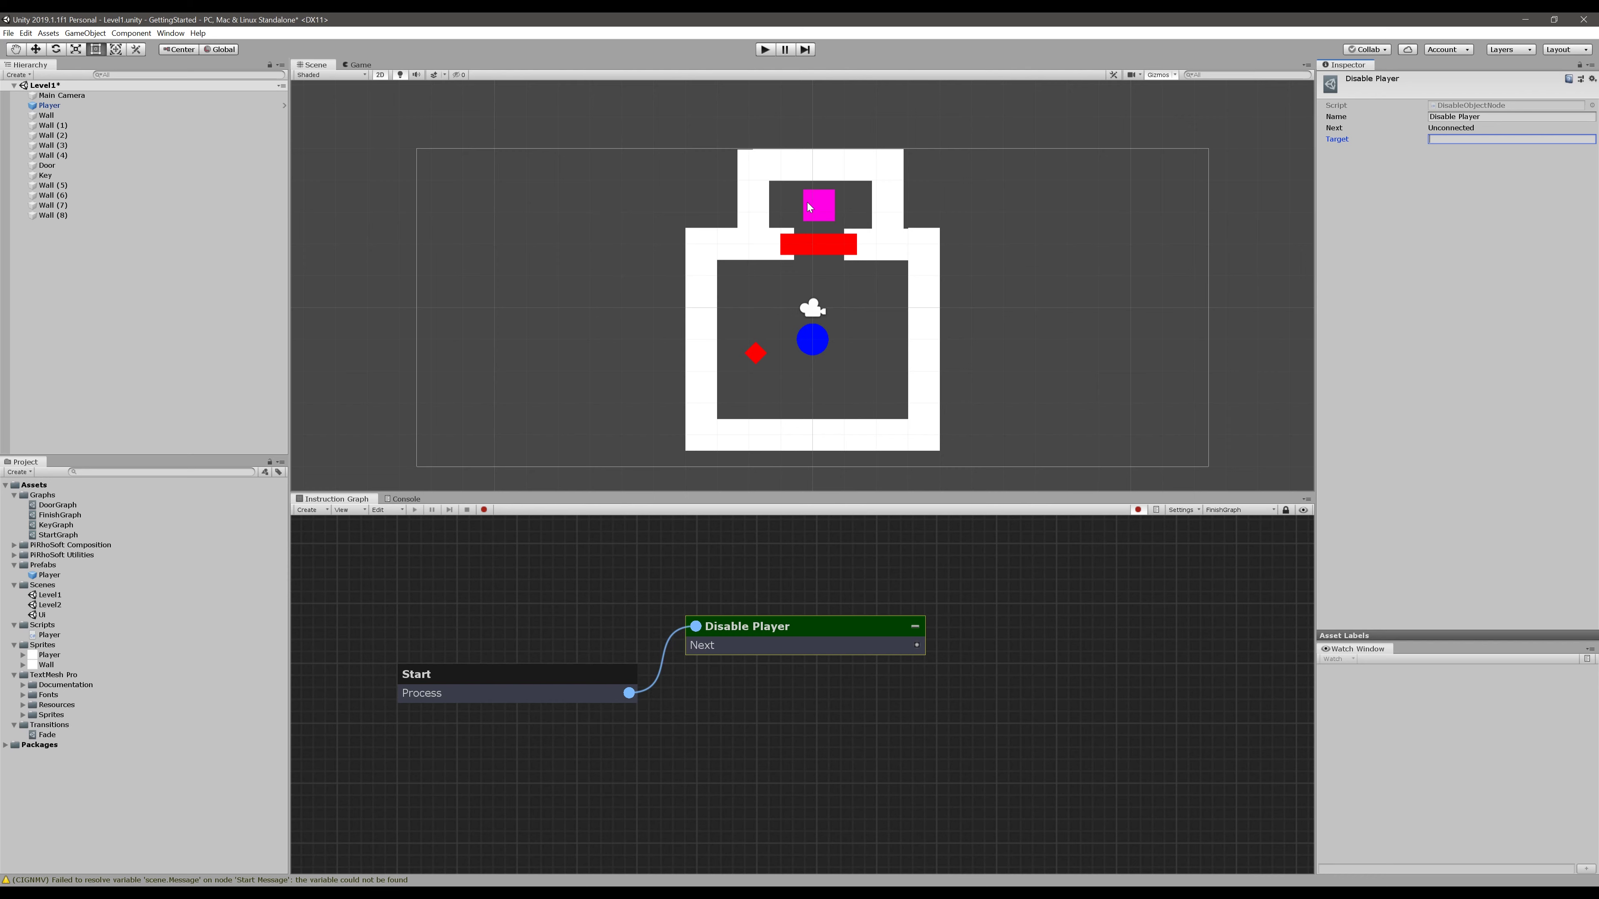
click(443, 675)
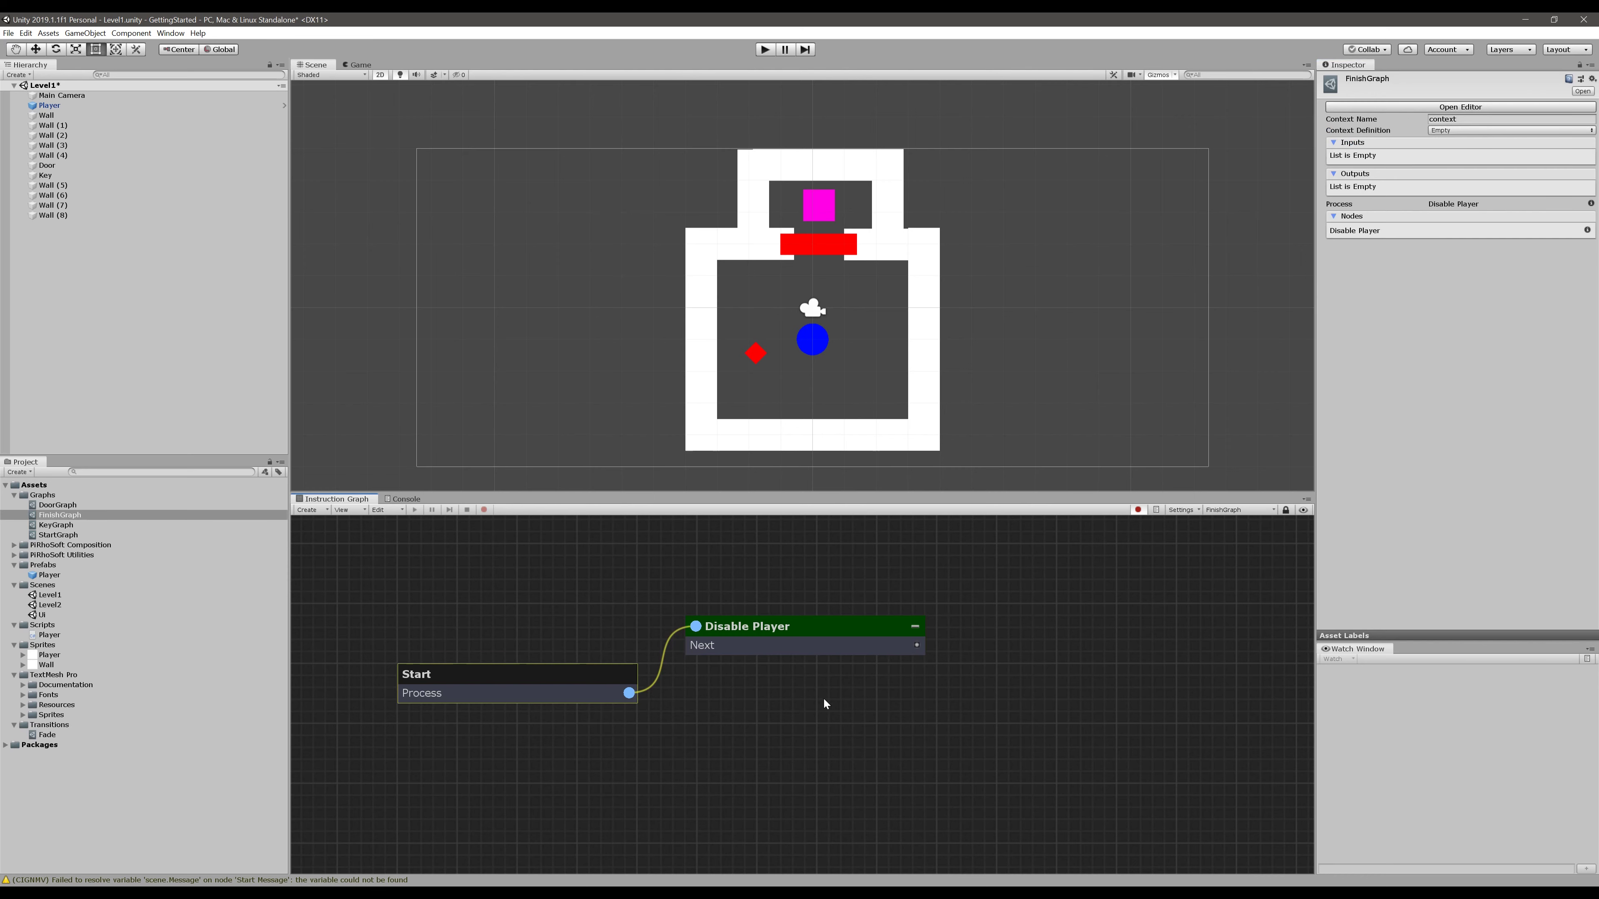
click(816, 643)
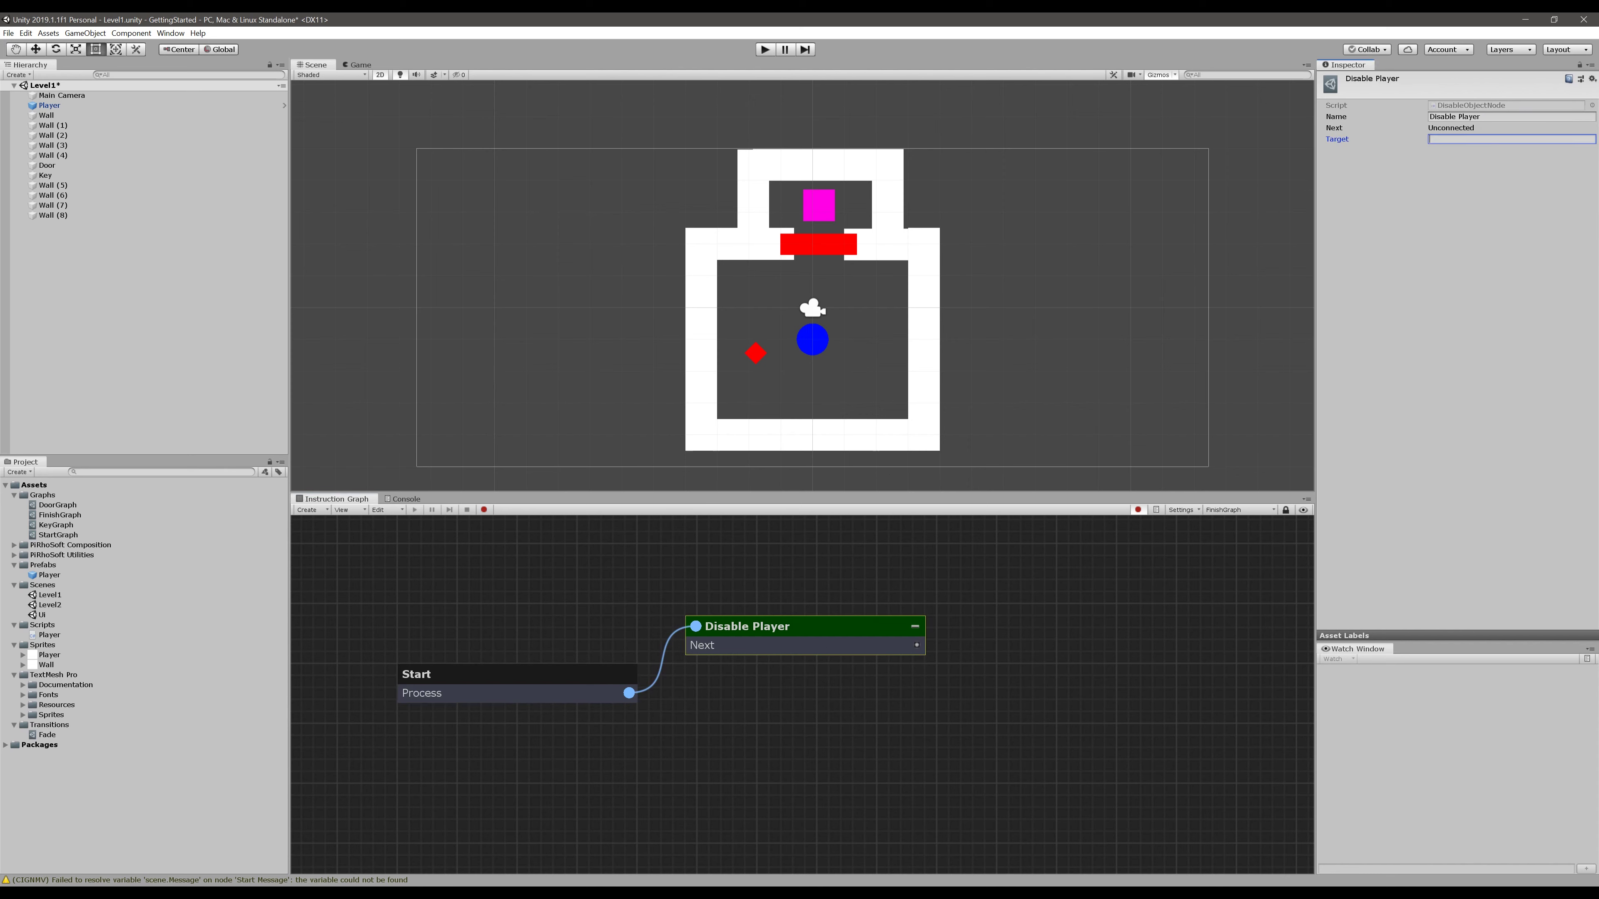
text(scene.Player)
click(1501, 365)
click(1483, 139)
click(1451, 171)
click(1488, 139)
click(1489, 139)
text(as Player)
click(1507, 139)
click(1477, 192)
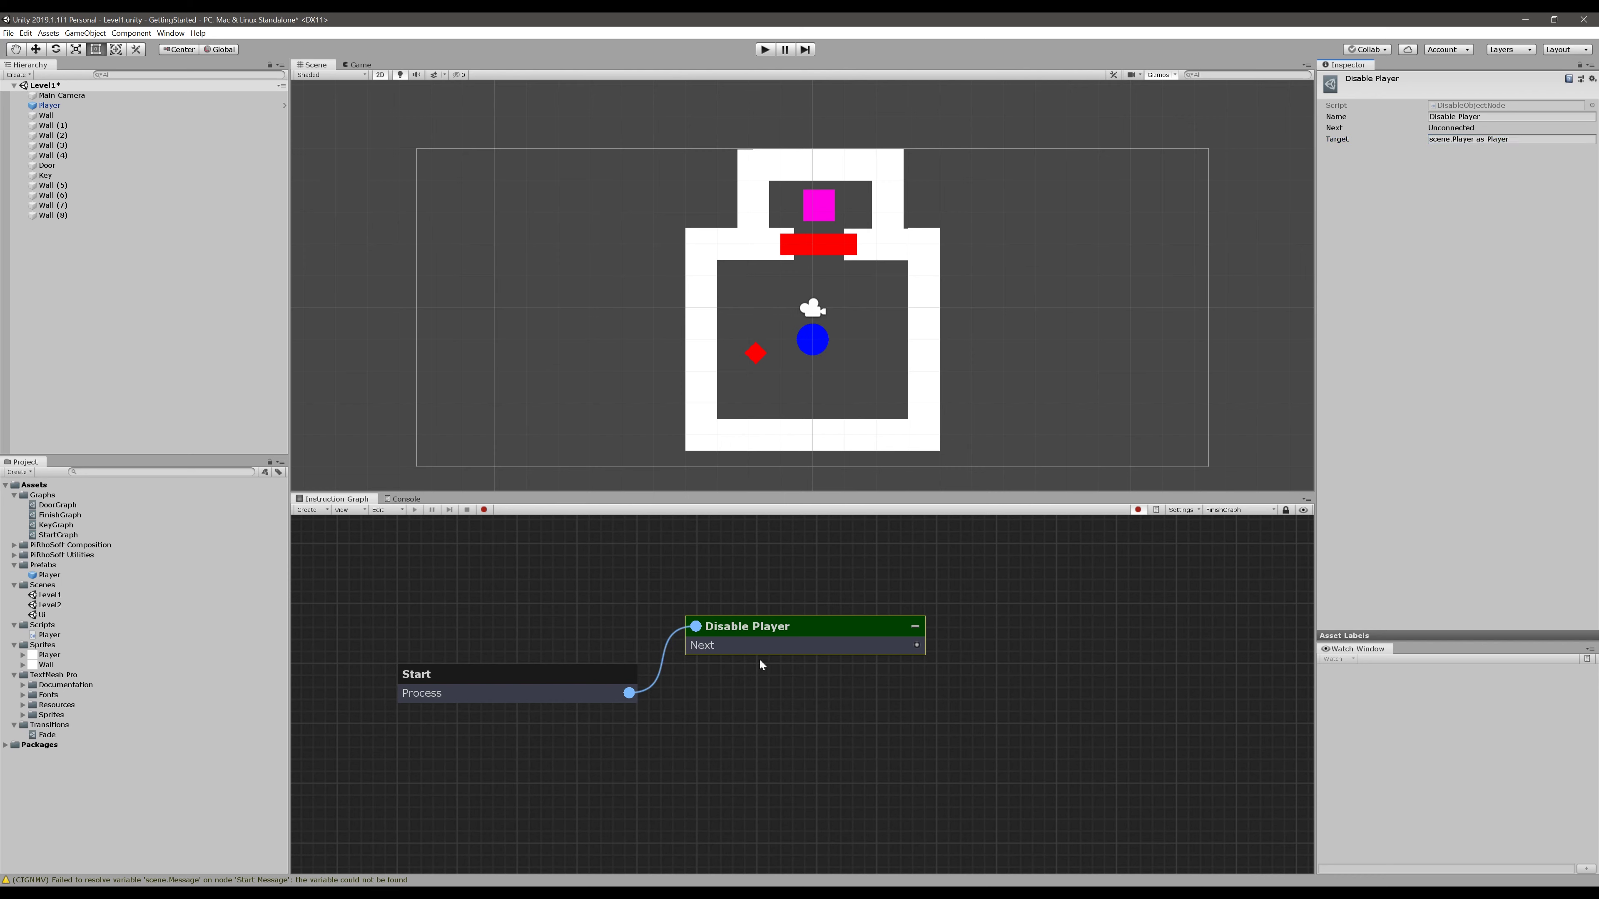
Add a Show Message node below the Disable Player node
click(775, 719)
right_click(782, 683)
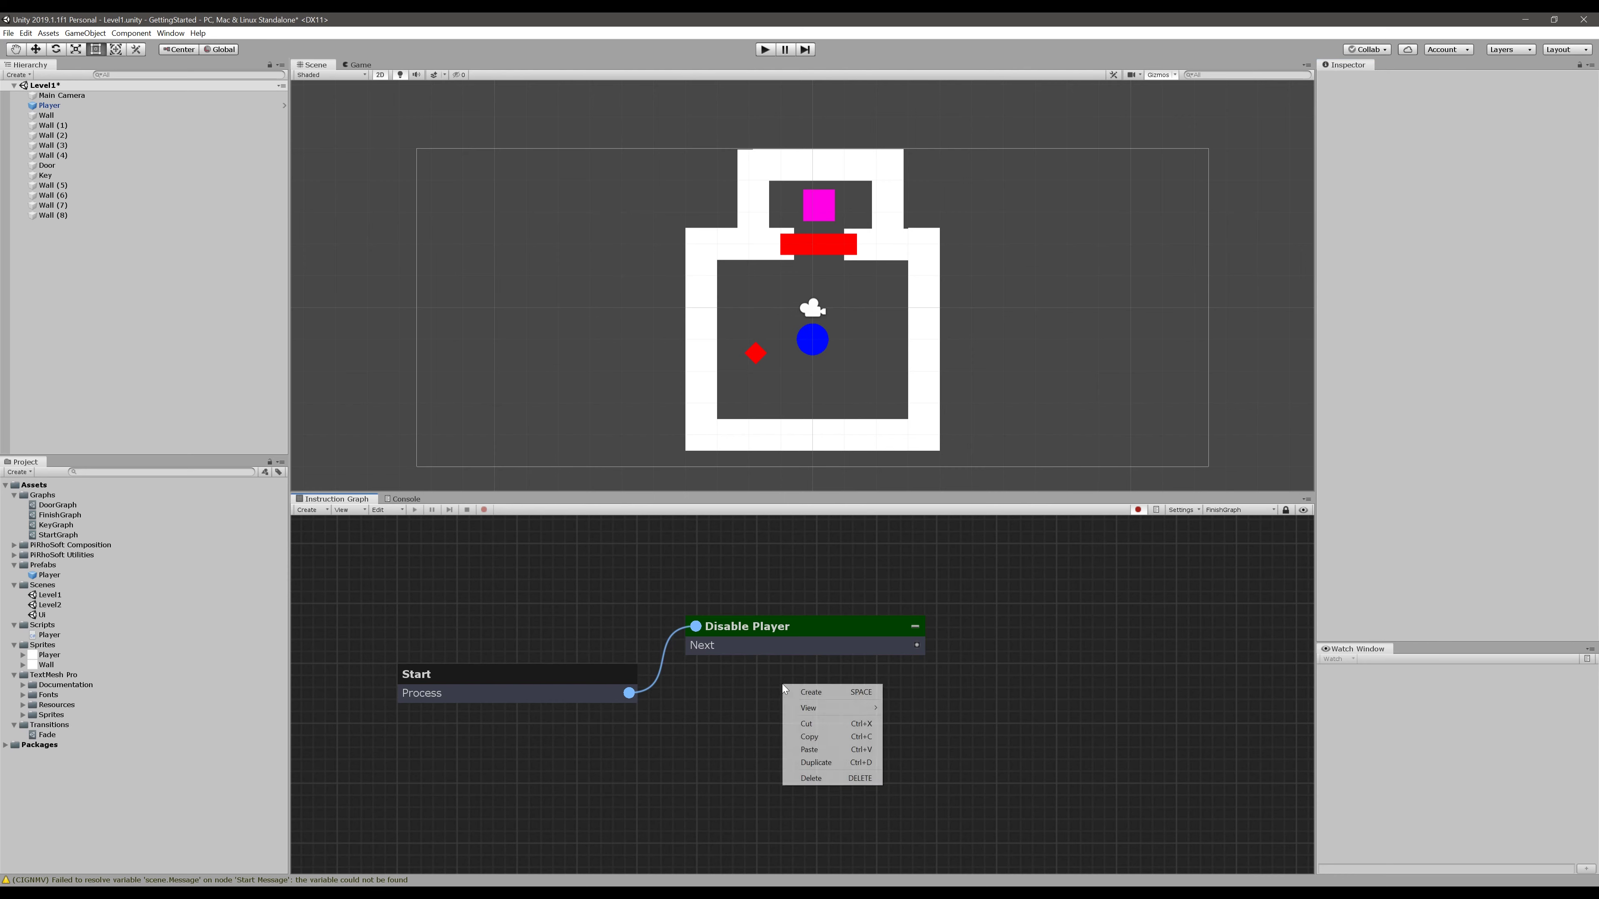
click(809, 692)
click(368, 567)
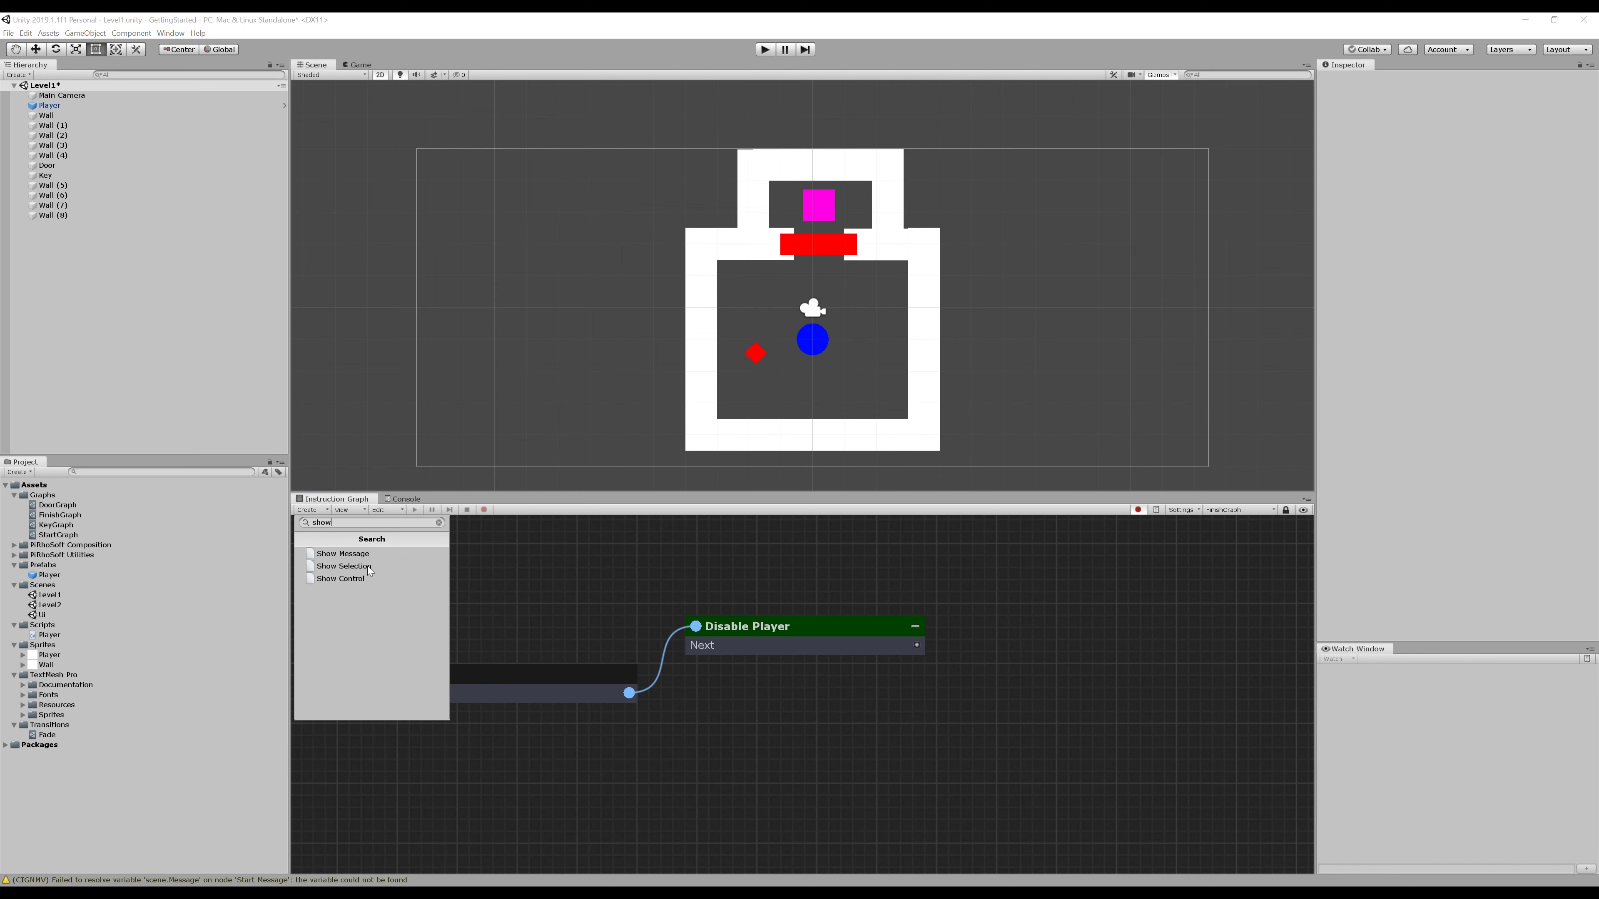
click(366, 567)
Set the node's message to "Finished!" with "Press Enter to go to the next Level" on a second line
click(1460, 192)
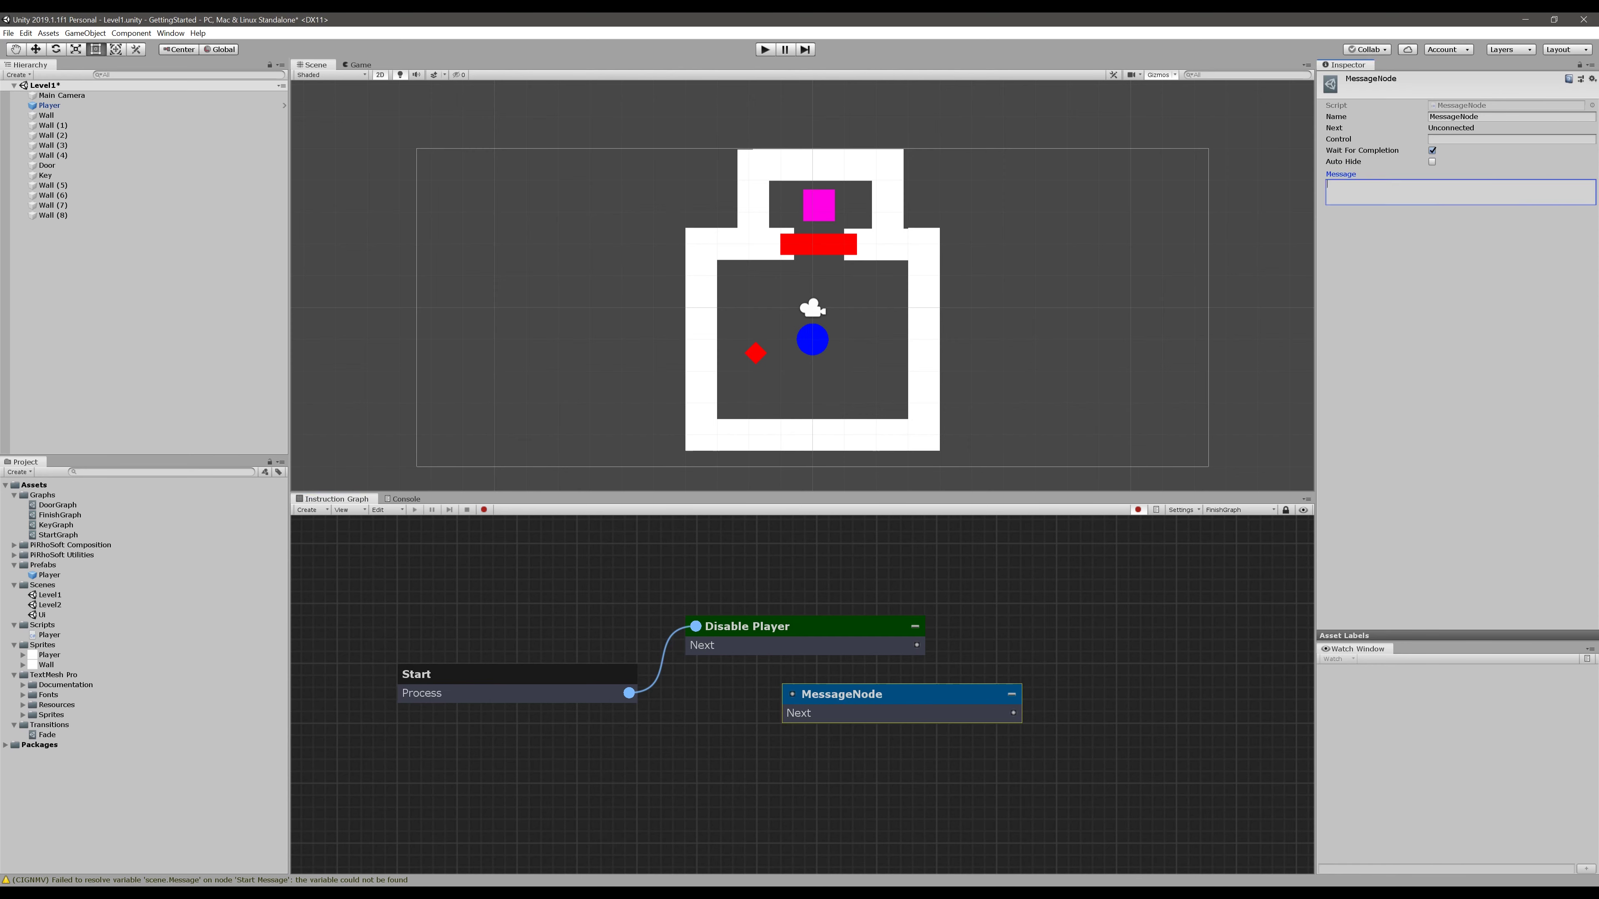
text(Finishe)
text(d! Press Ent)
text(got )
text(to the next leve)
text(L)
click(1408, 286)
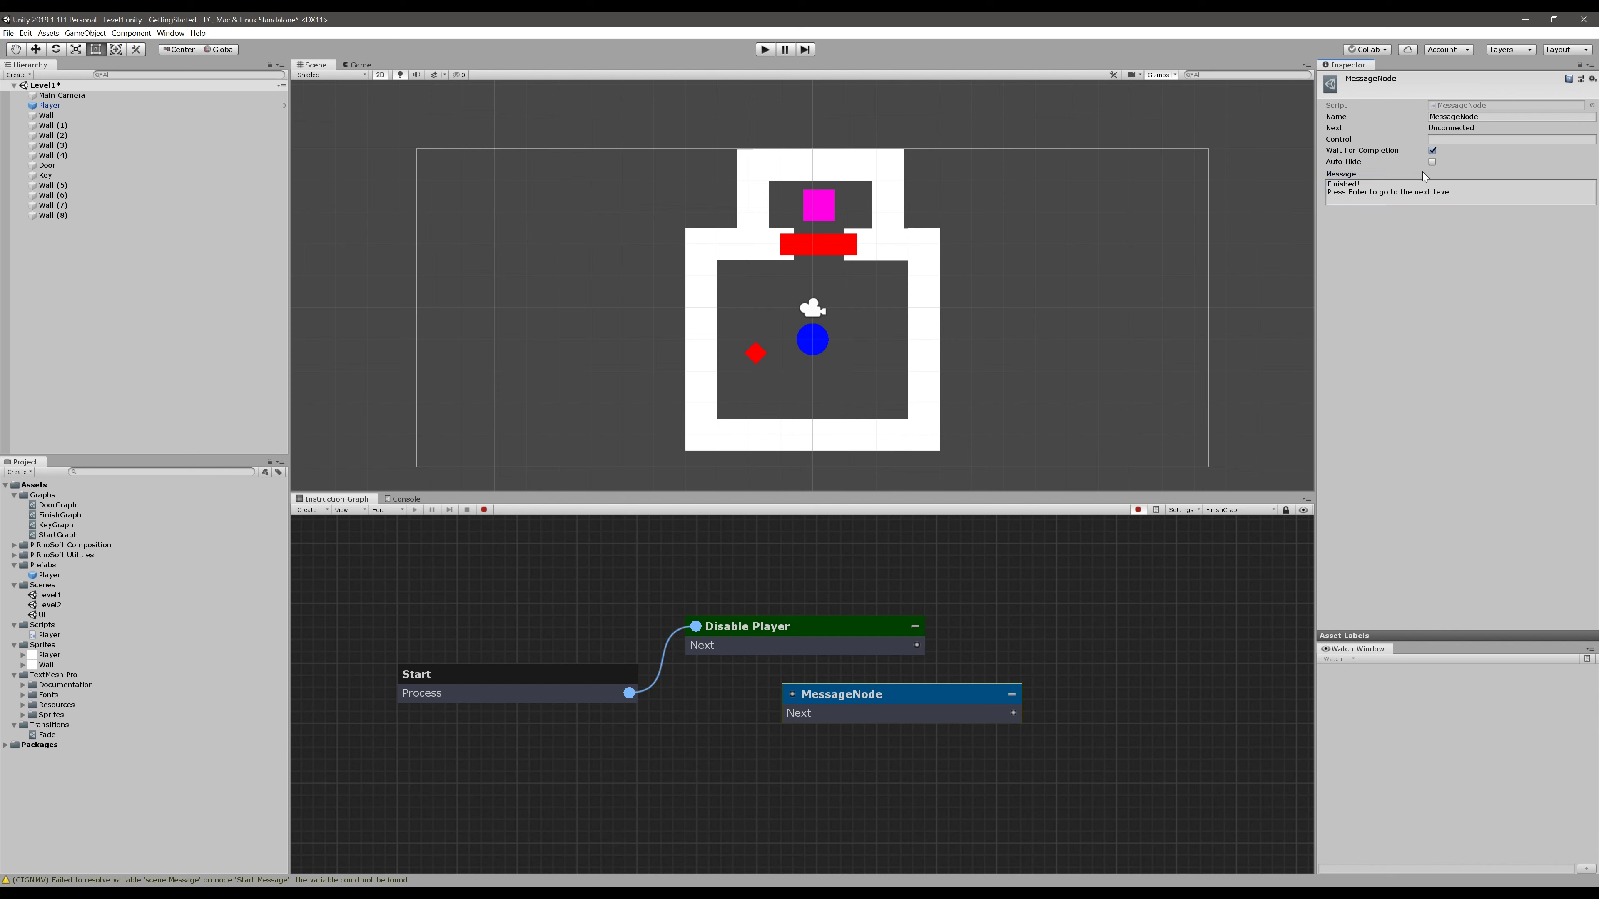
Enable Auto Hide on the message node and set its Control to scene.Message
click(1433, 162)
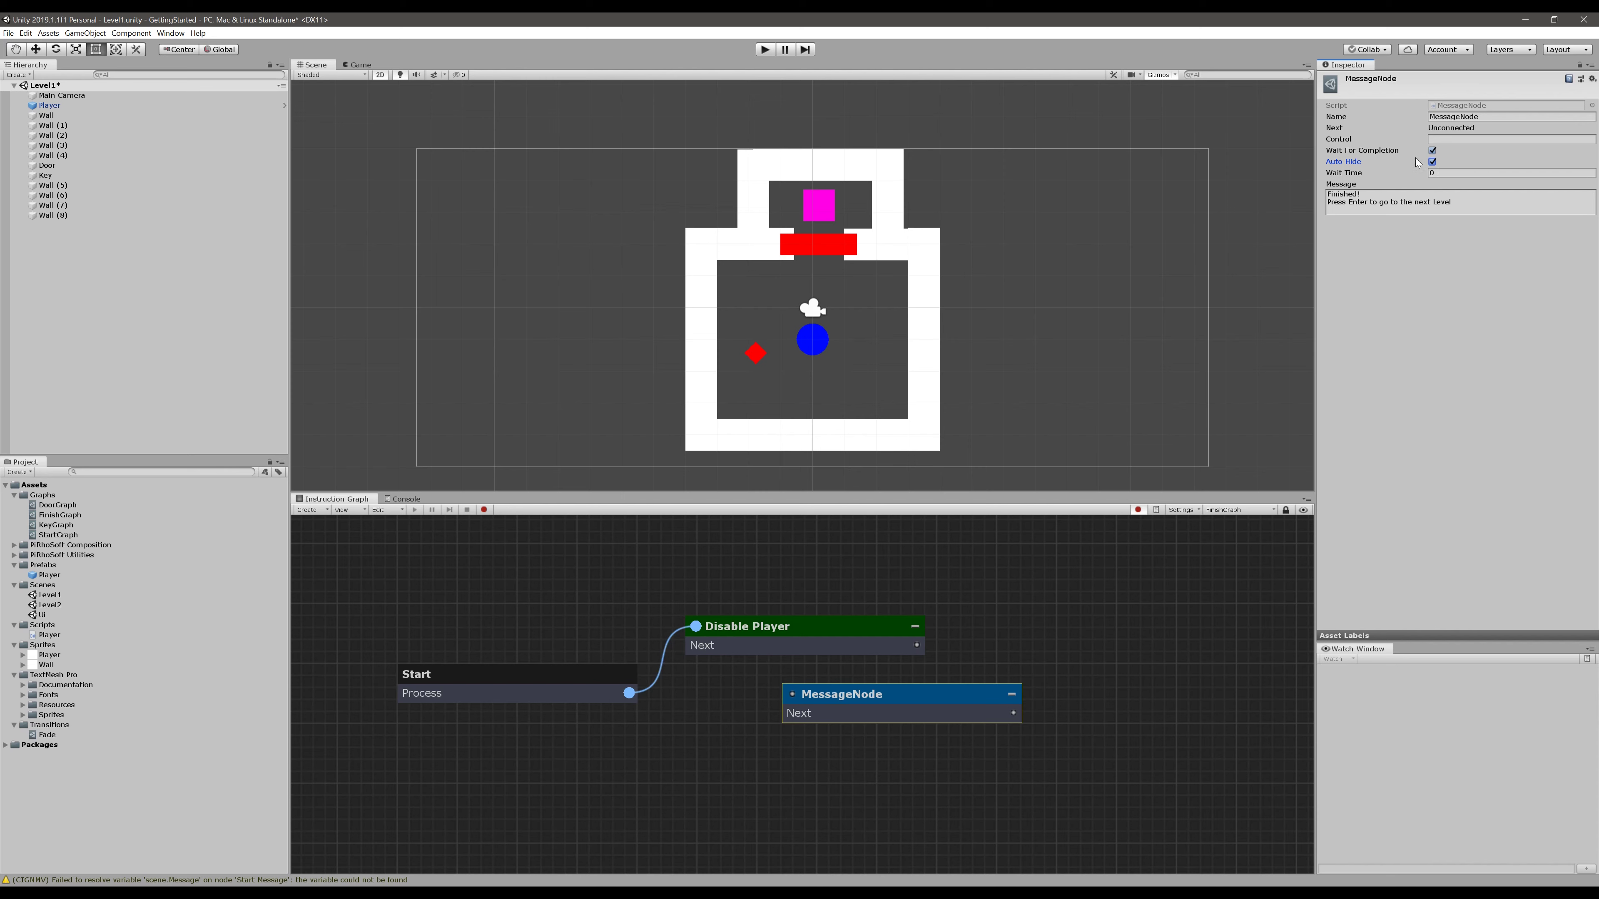
click(1484, 138)
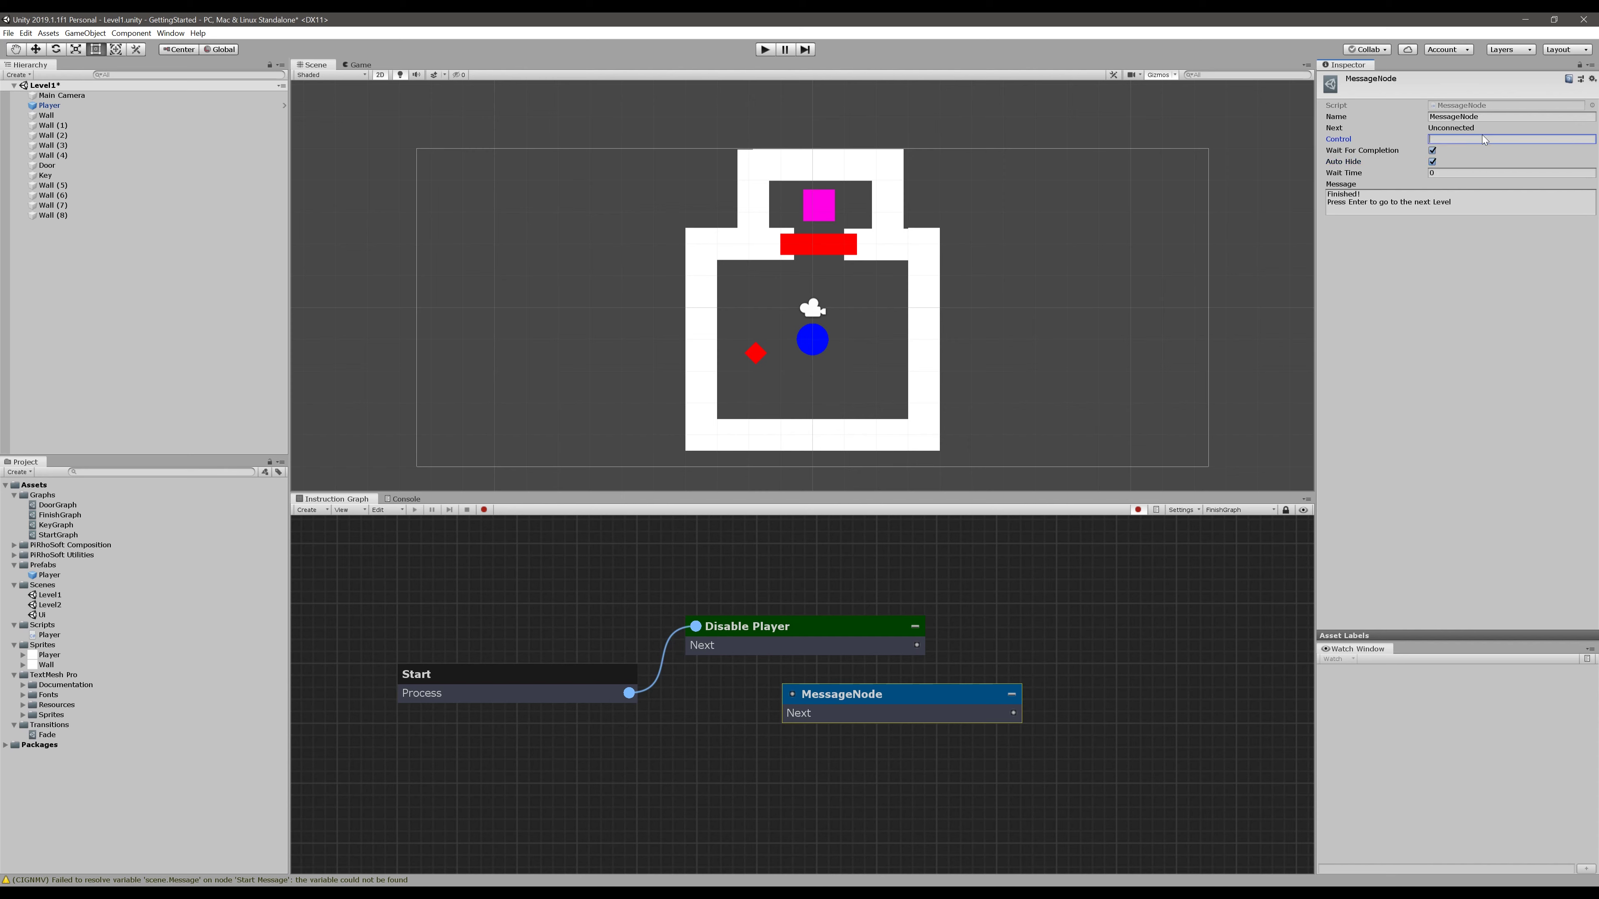
text(scene.)
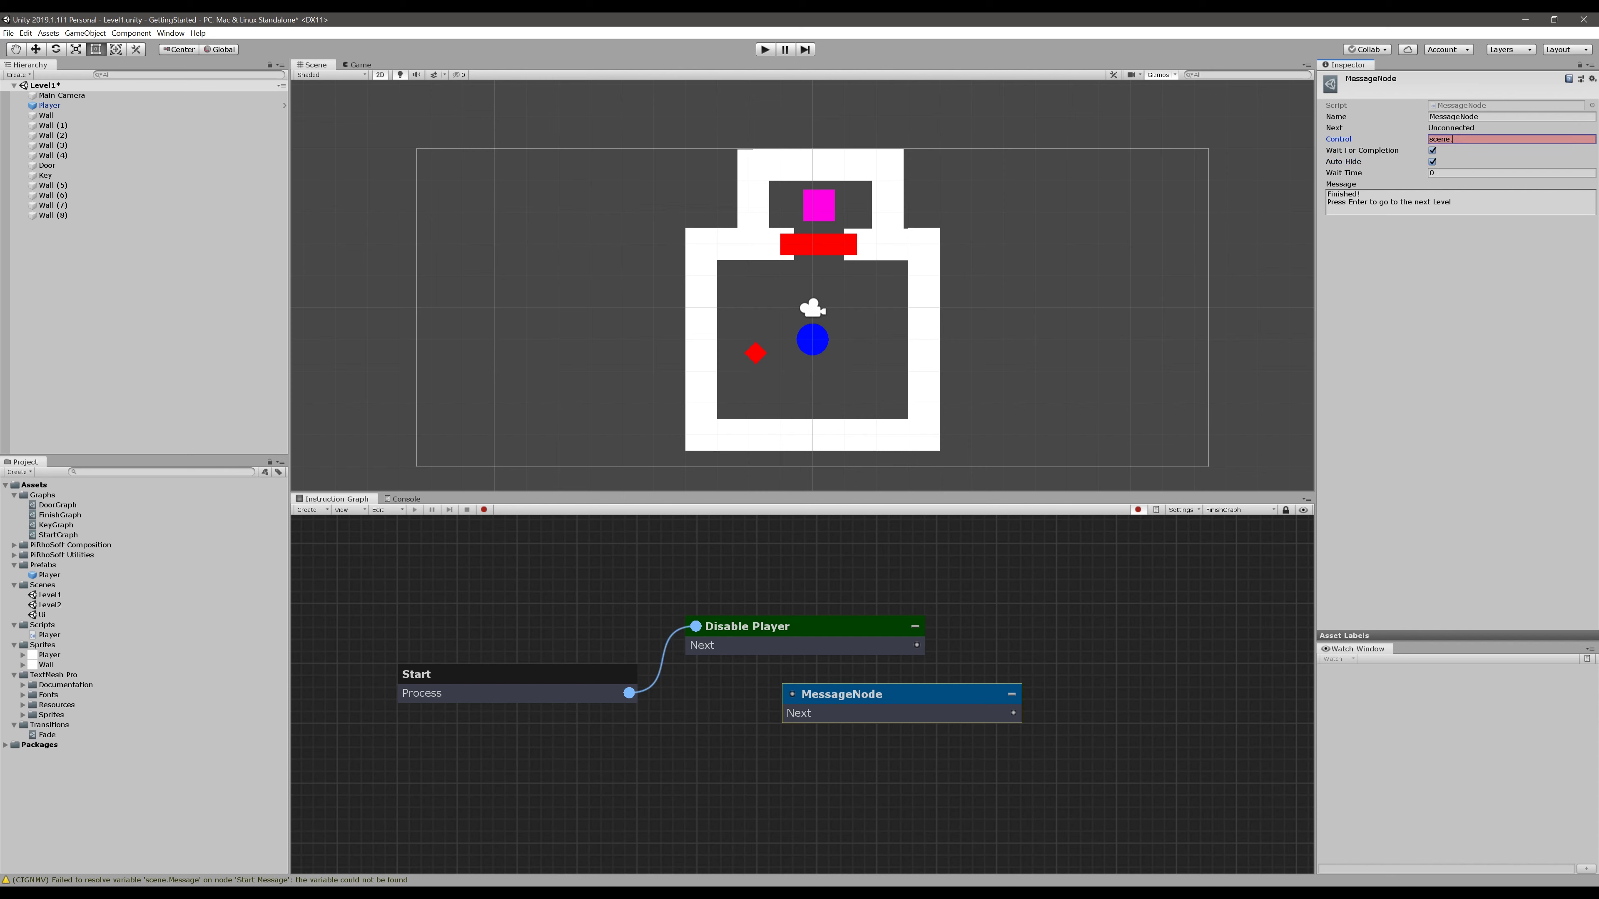
text(Message)
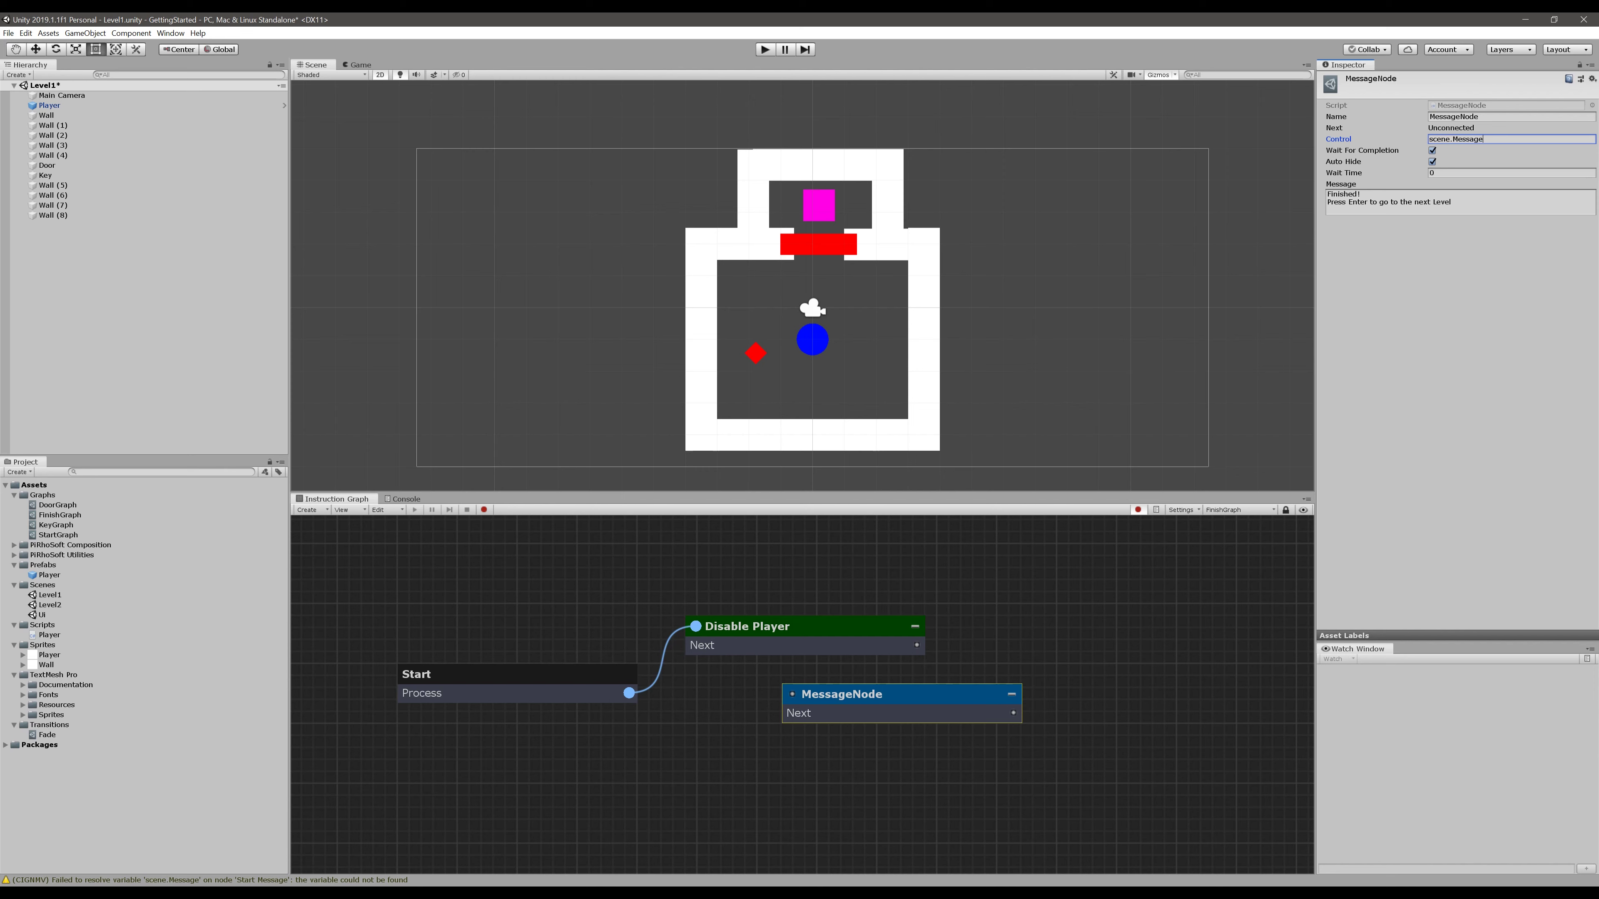
Rename the message node to Finish Message and connect Disable Player's Next output to it
click(1485, 117)
text(Finish)
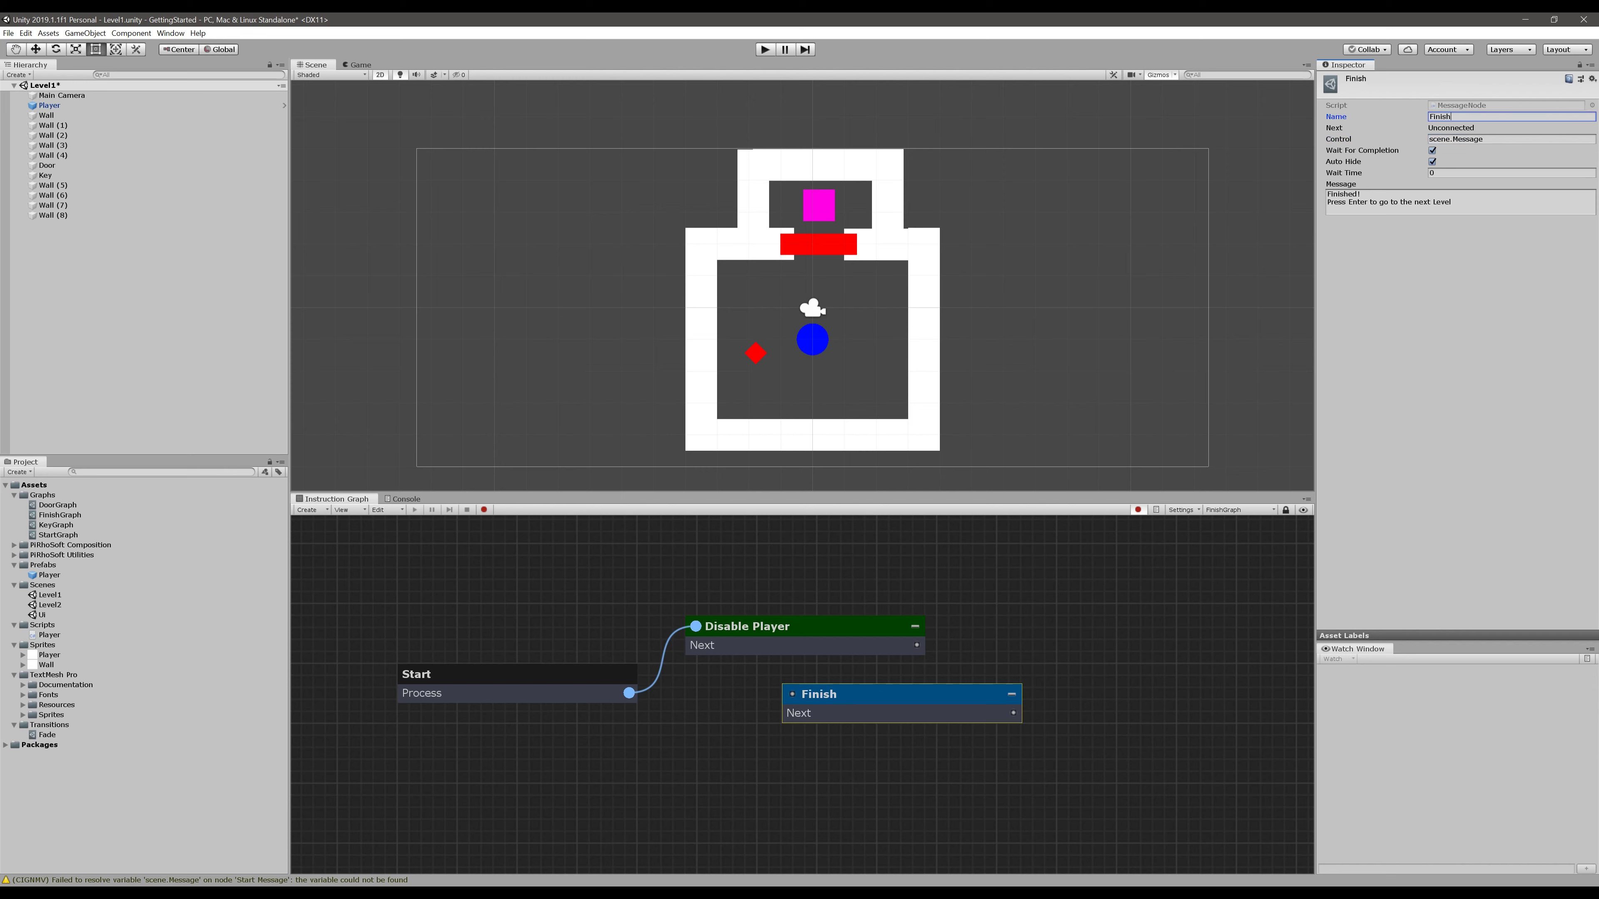
text( Message)
key(Return)
drag(917, 645, 792, 695)
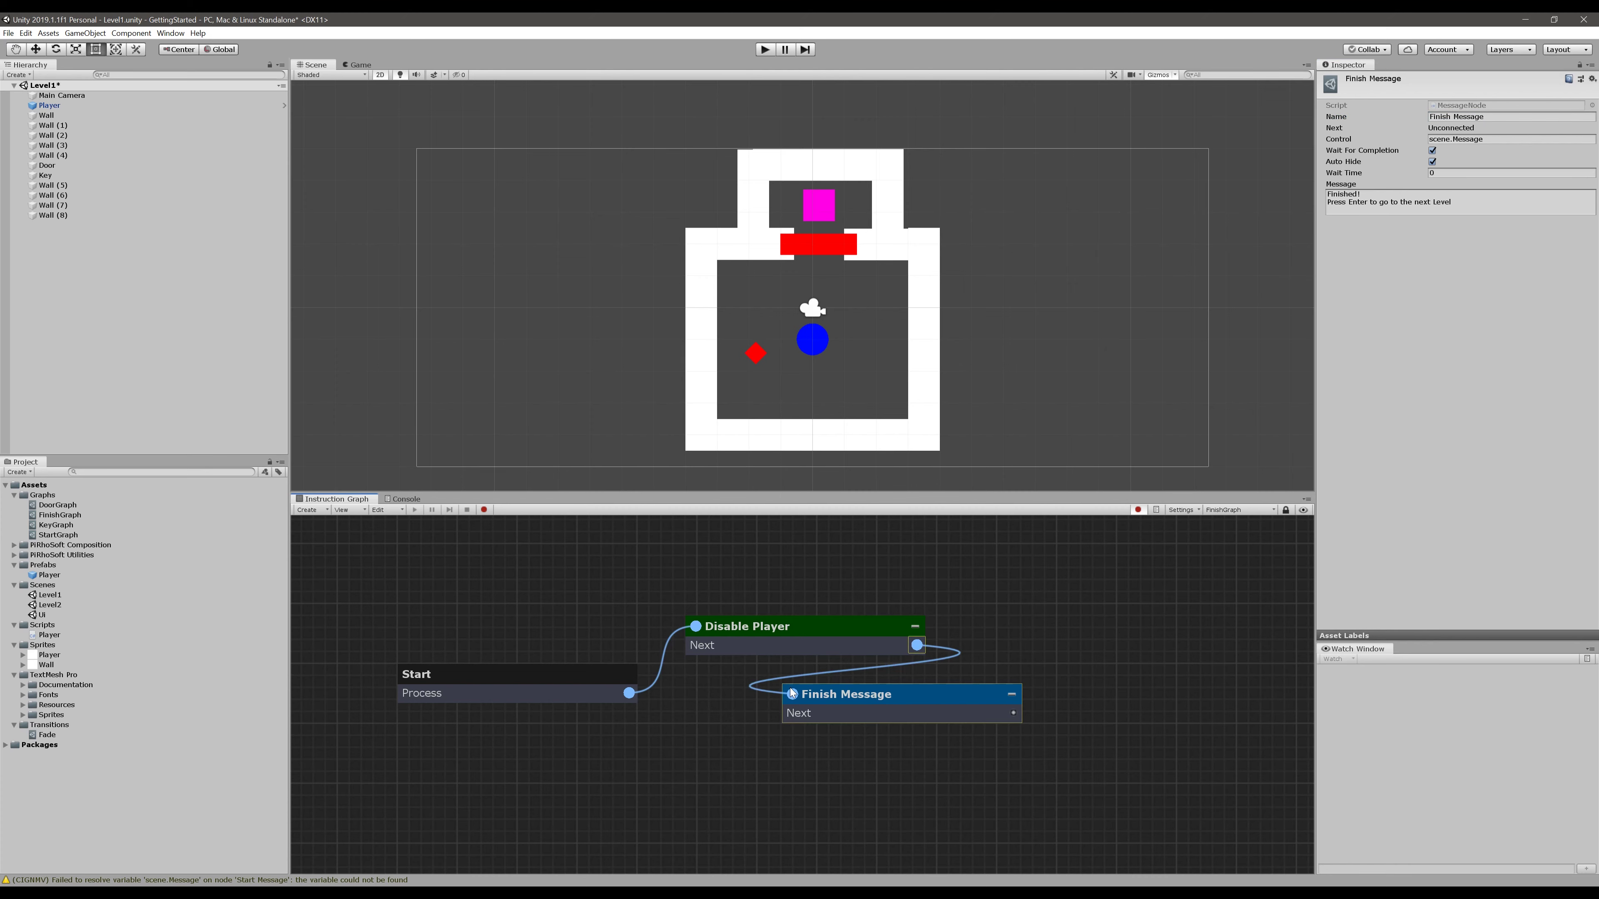
middle_drag(916, 739, 803, 718)
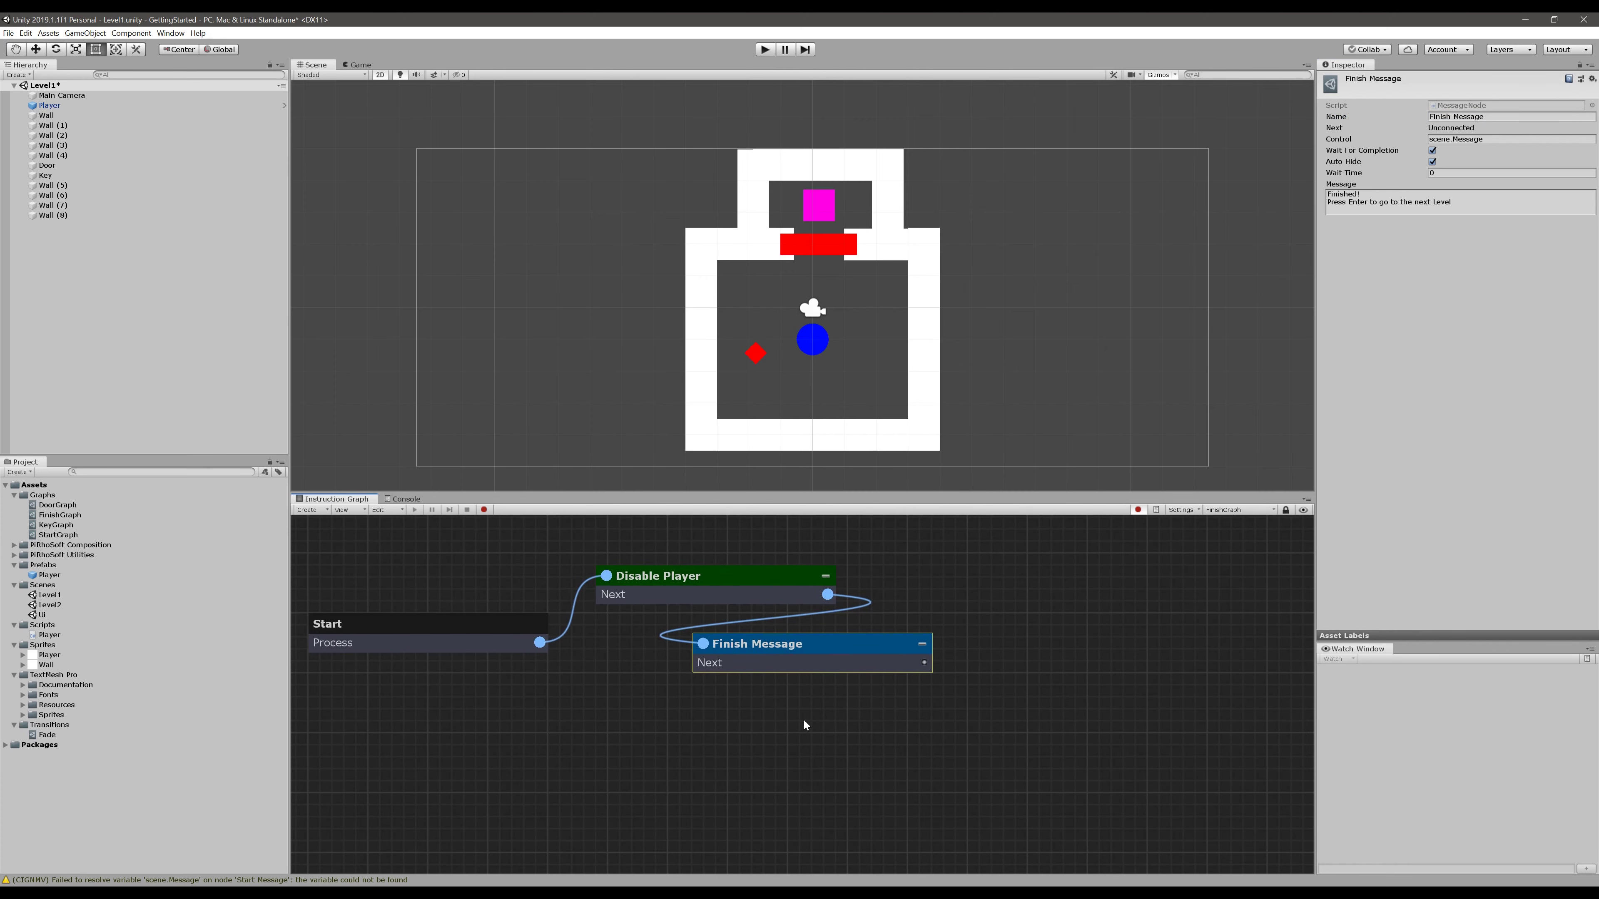
Add a Play Transition node below Finish Message and connect Finish Message's Next output to it
click(824, 759)
right_click(922, 722)
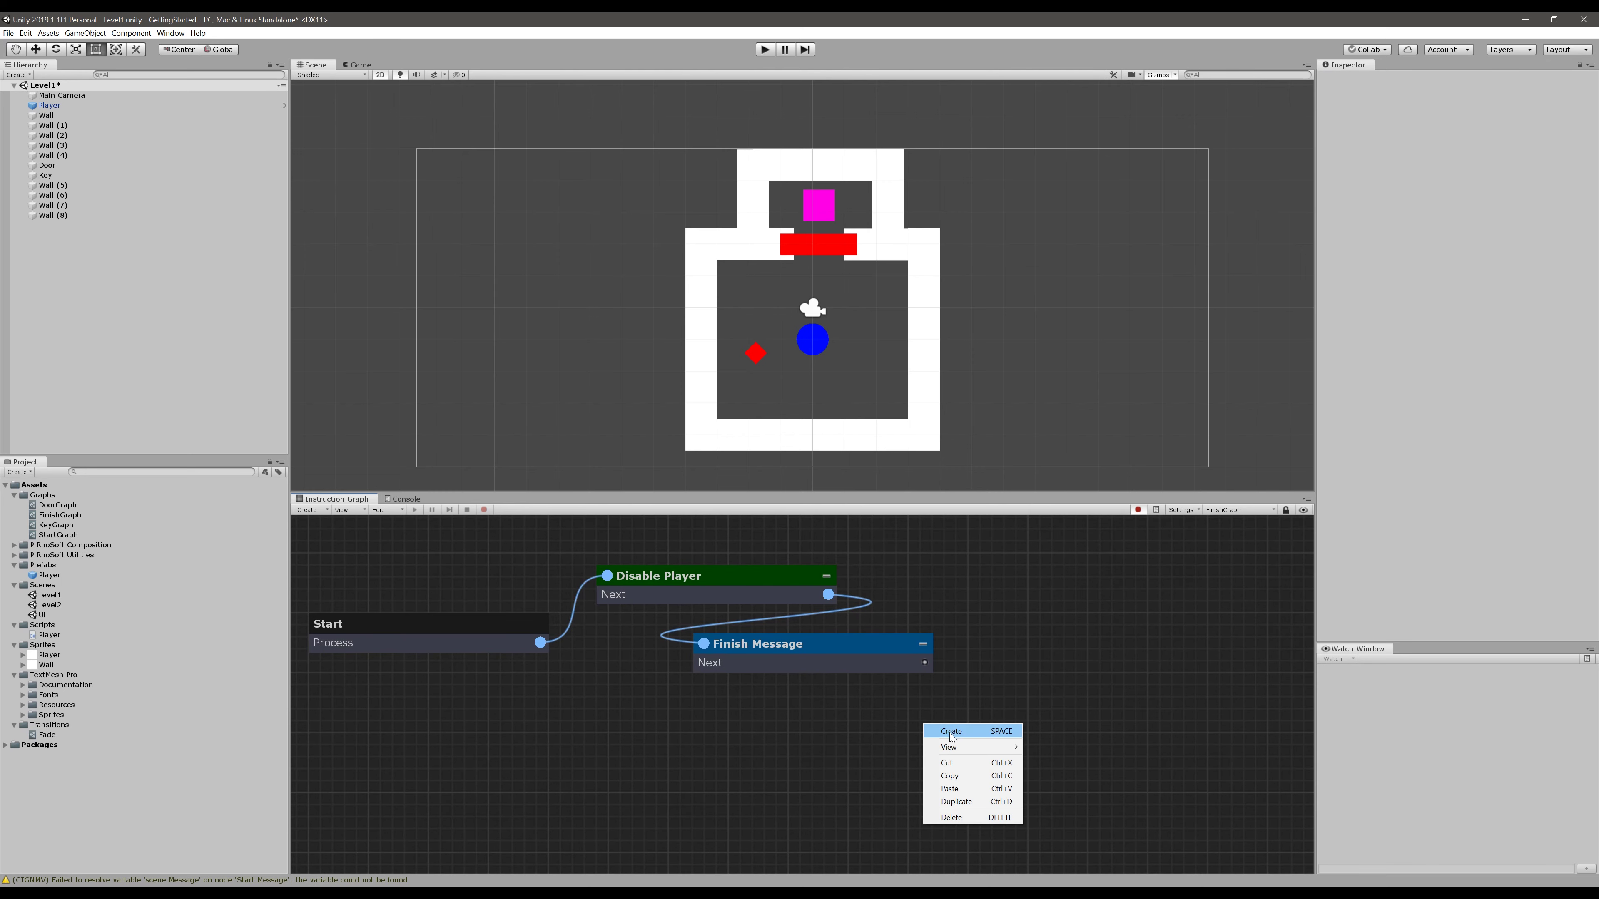
click(950, 733)
text(tran)
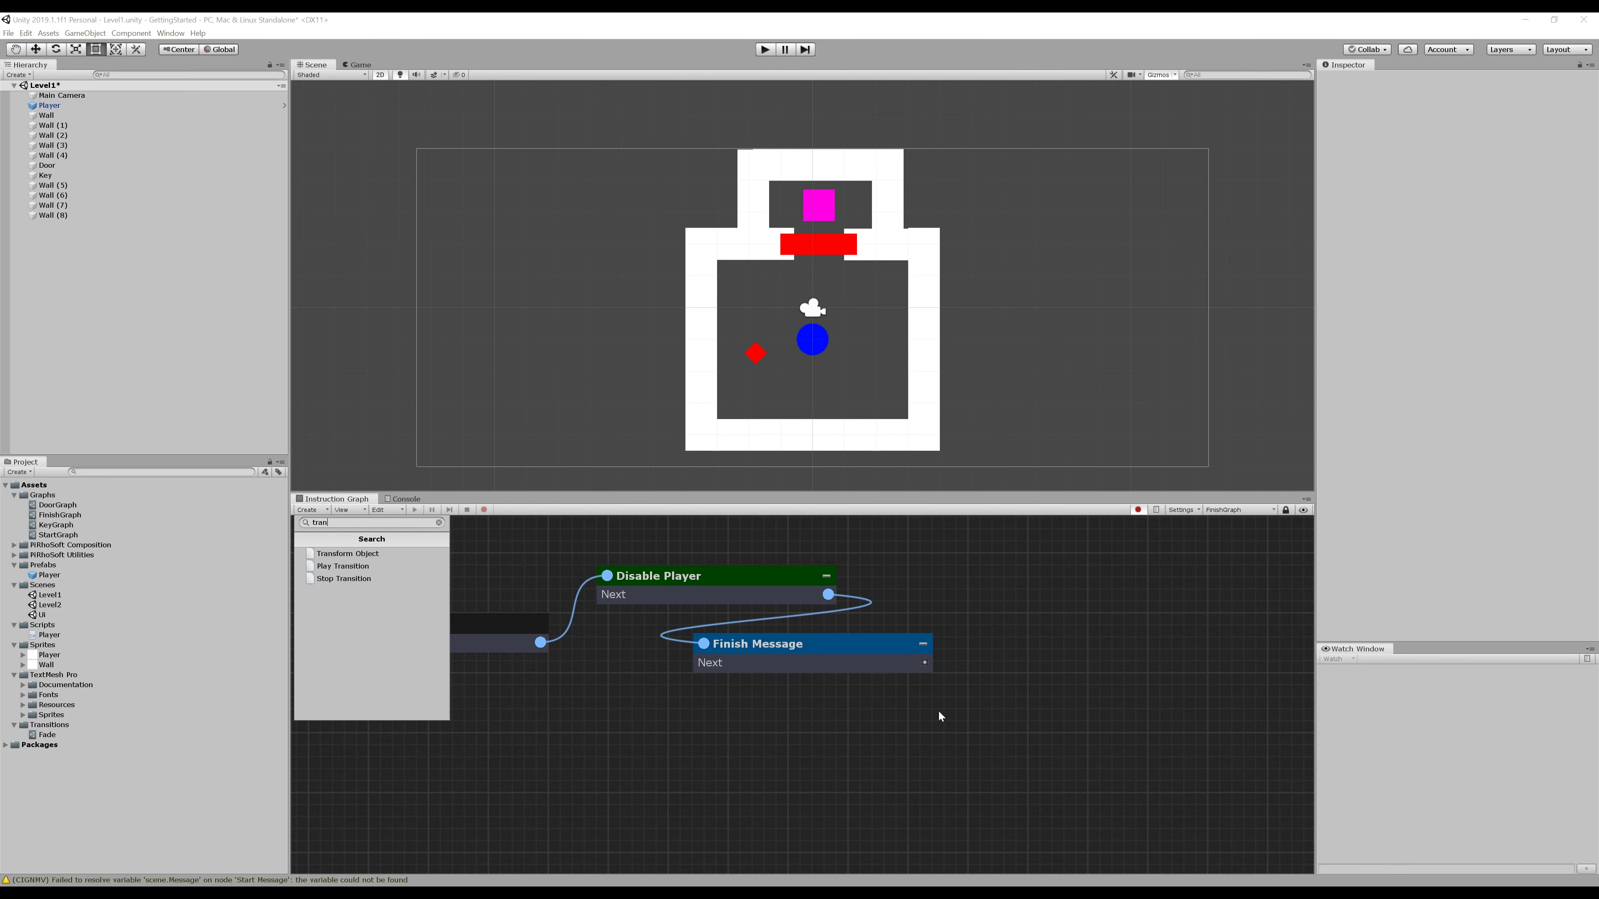
key(Down)
key(Down)
key(Return)
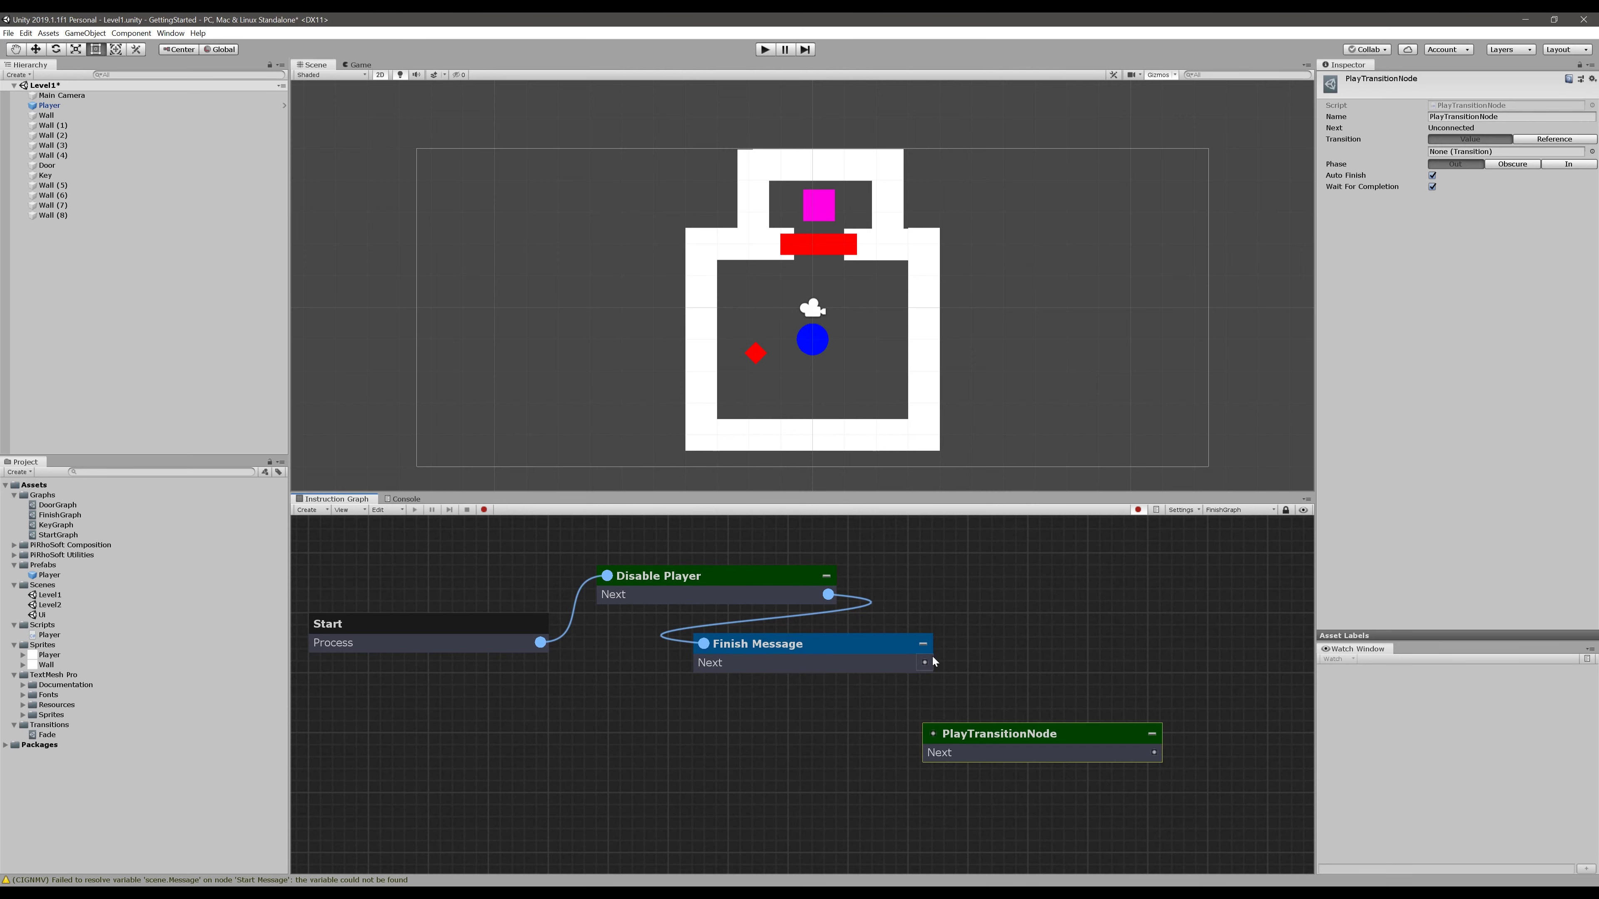
drag(963, 715, 804, 732)
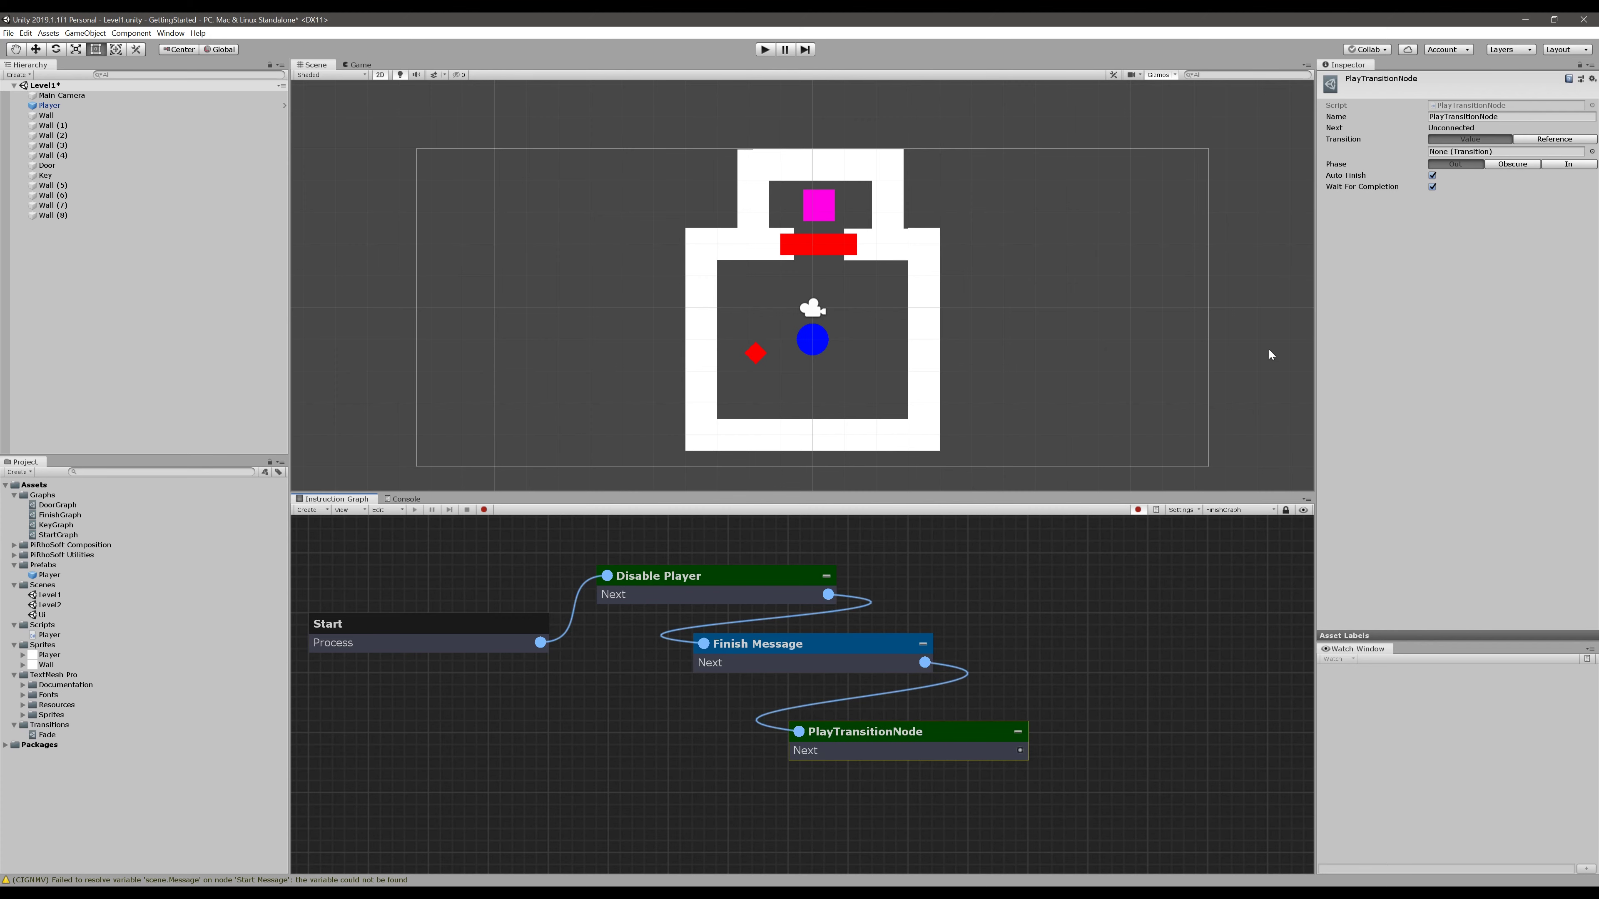
Assign the Fade transition to the new transition node and rename the node to Fade Out
click(1592, 151)
click(914, 451)
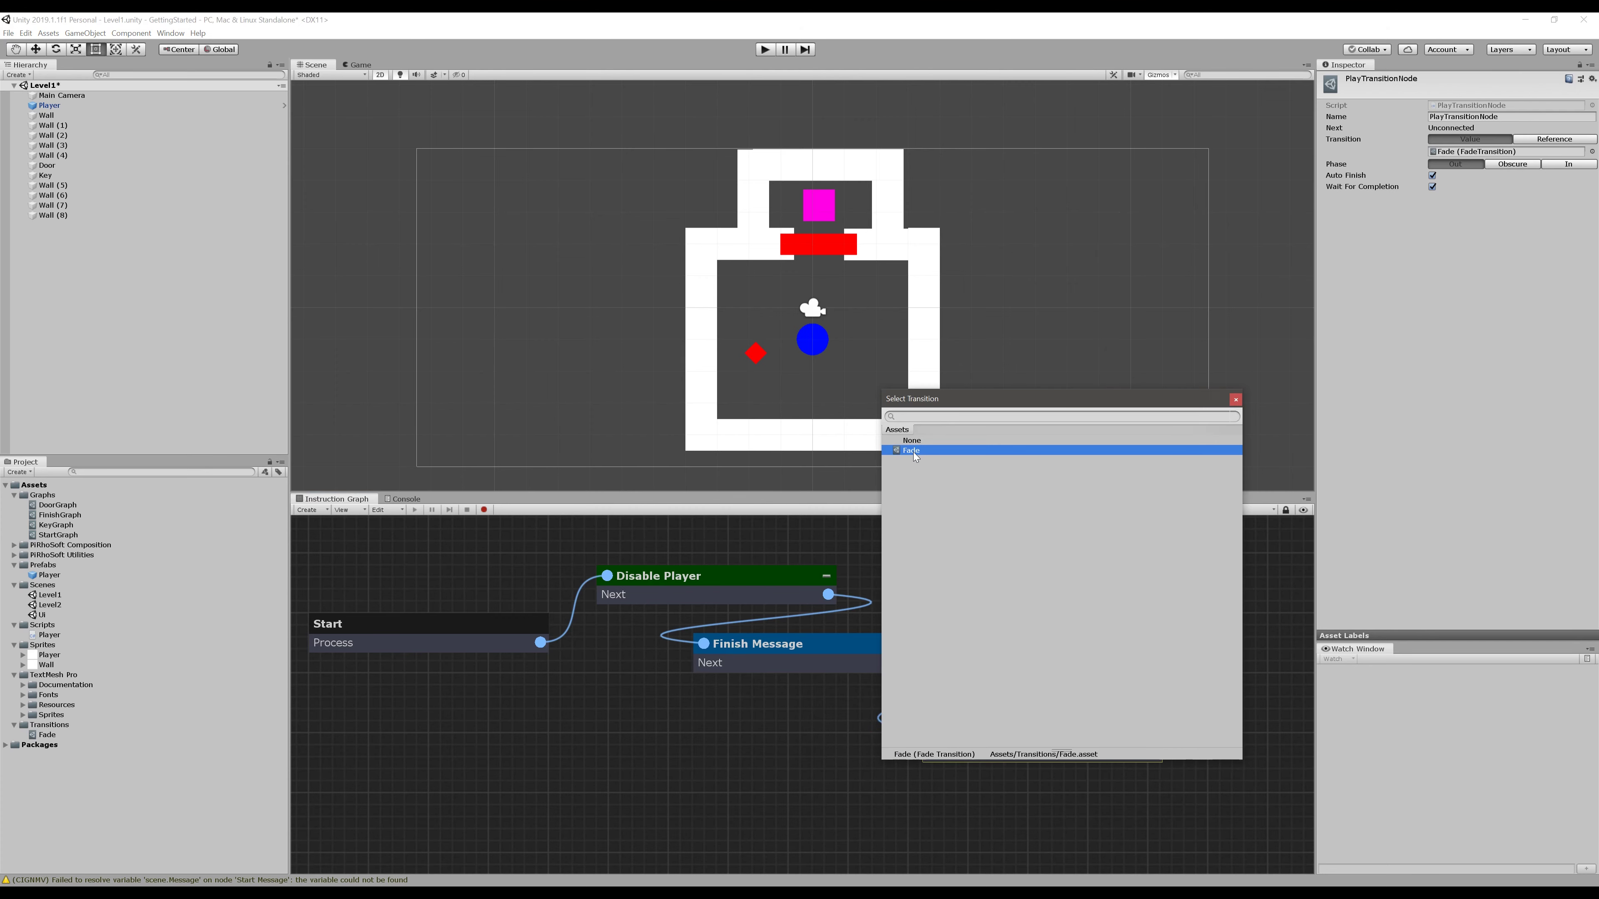
click(1236, 399)
click(1511, 117)
text(Fade O)
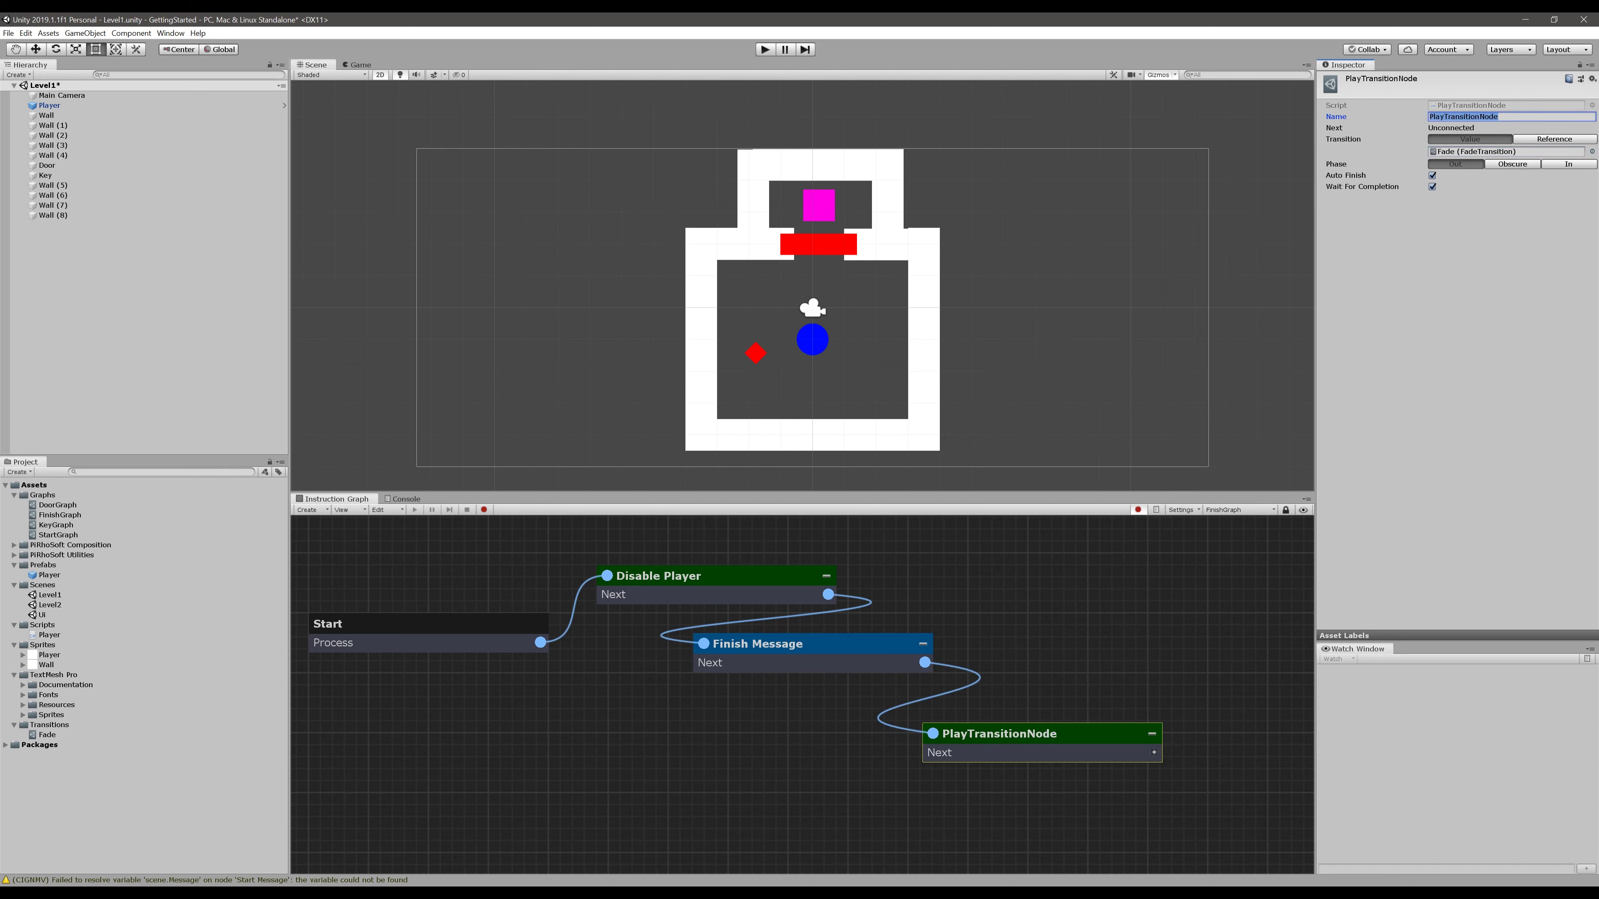
text(ut)
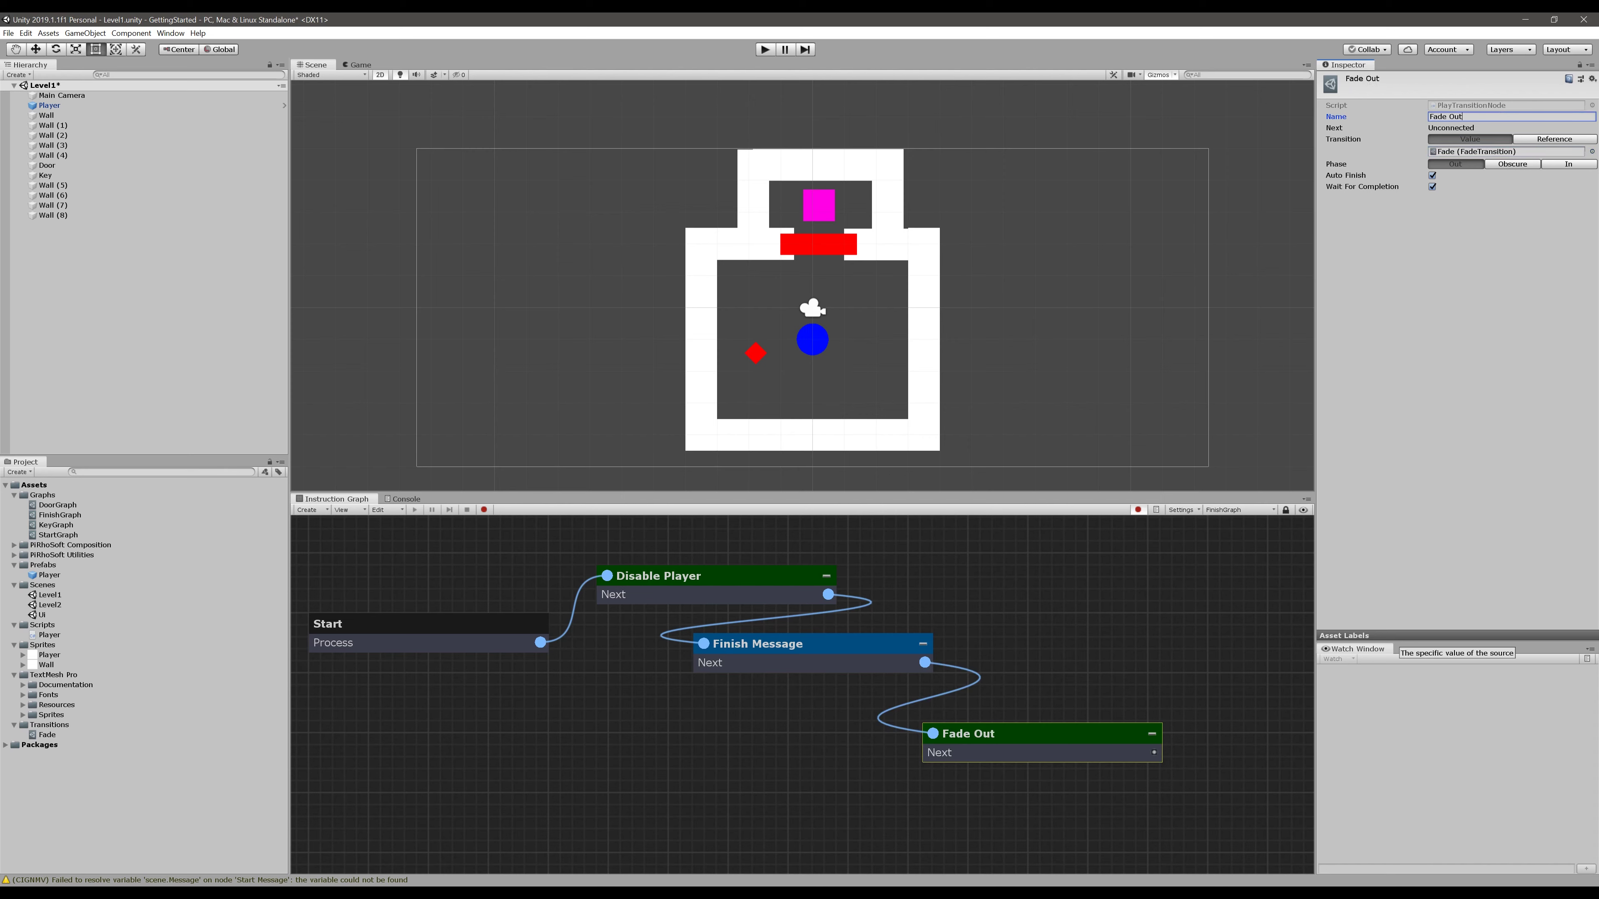
click(1474, 289)
Disable Auto Finish on the Fade Out node and move the node closer beneath Finish Message
drag(969, 753, 908, 739)
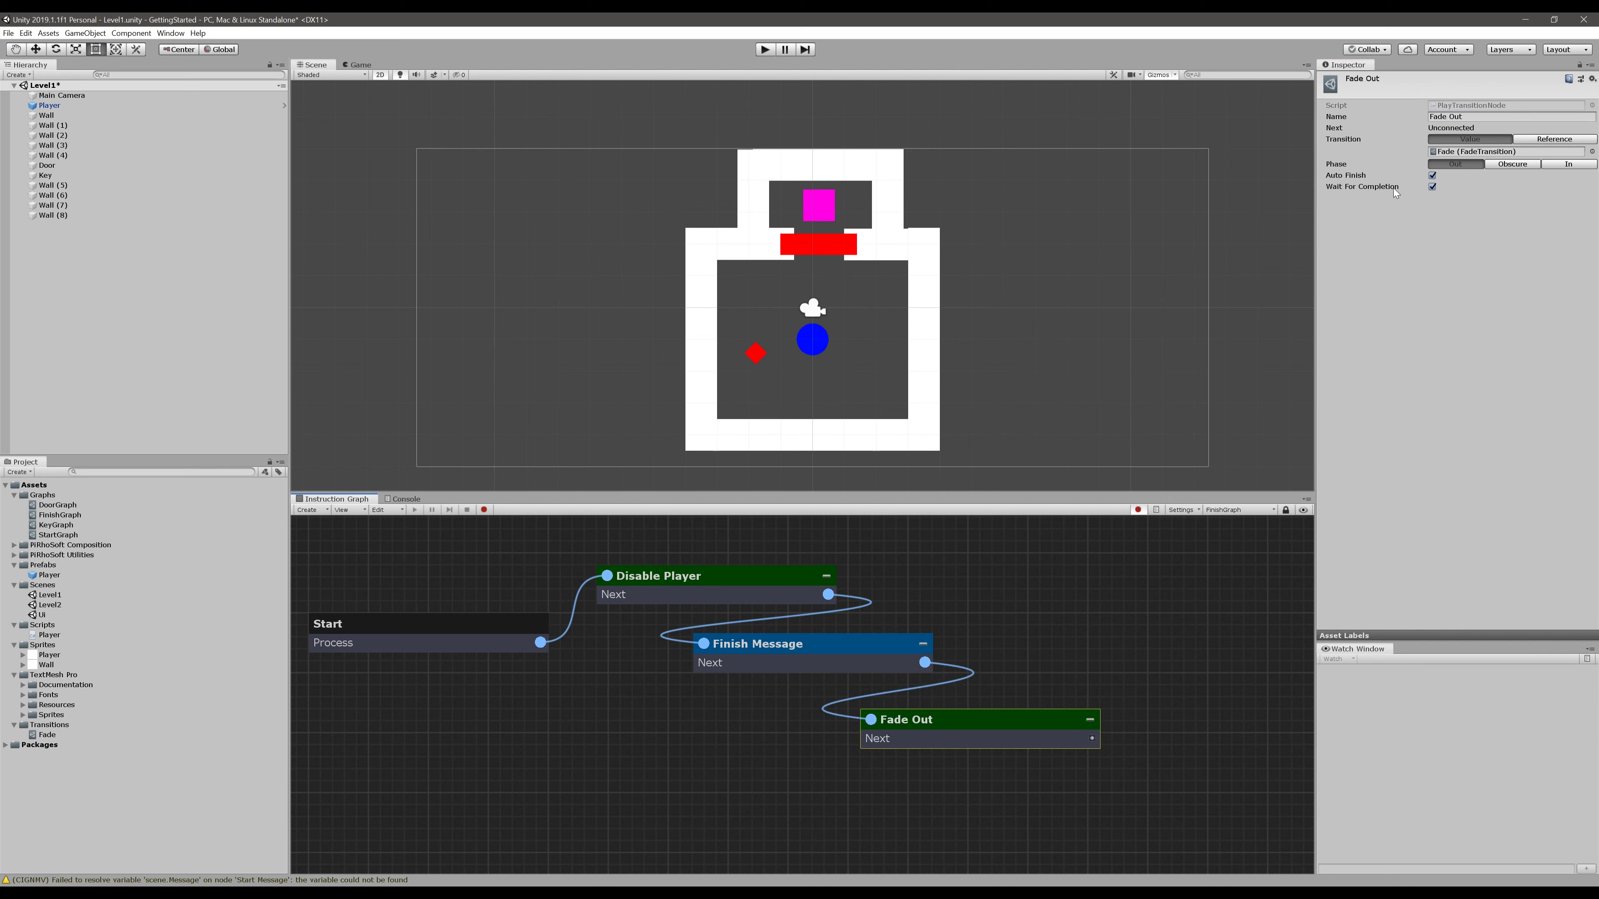
click(1432, 177)
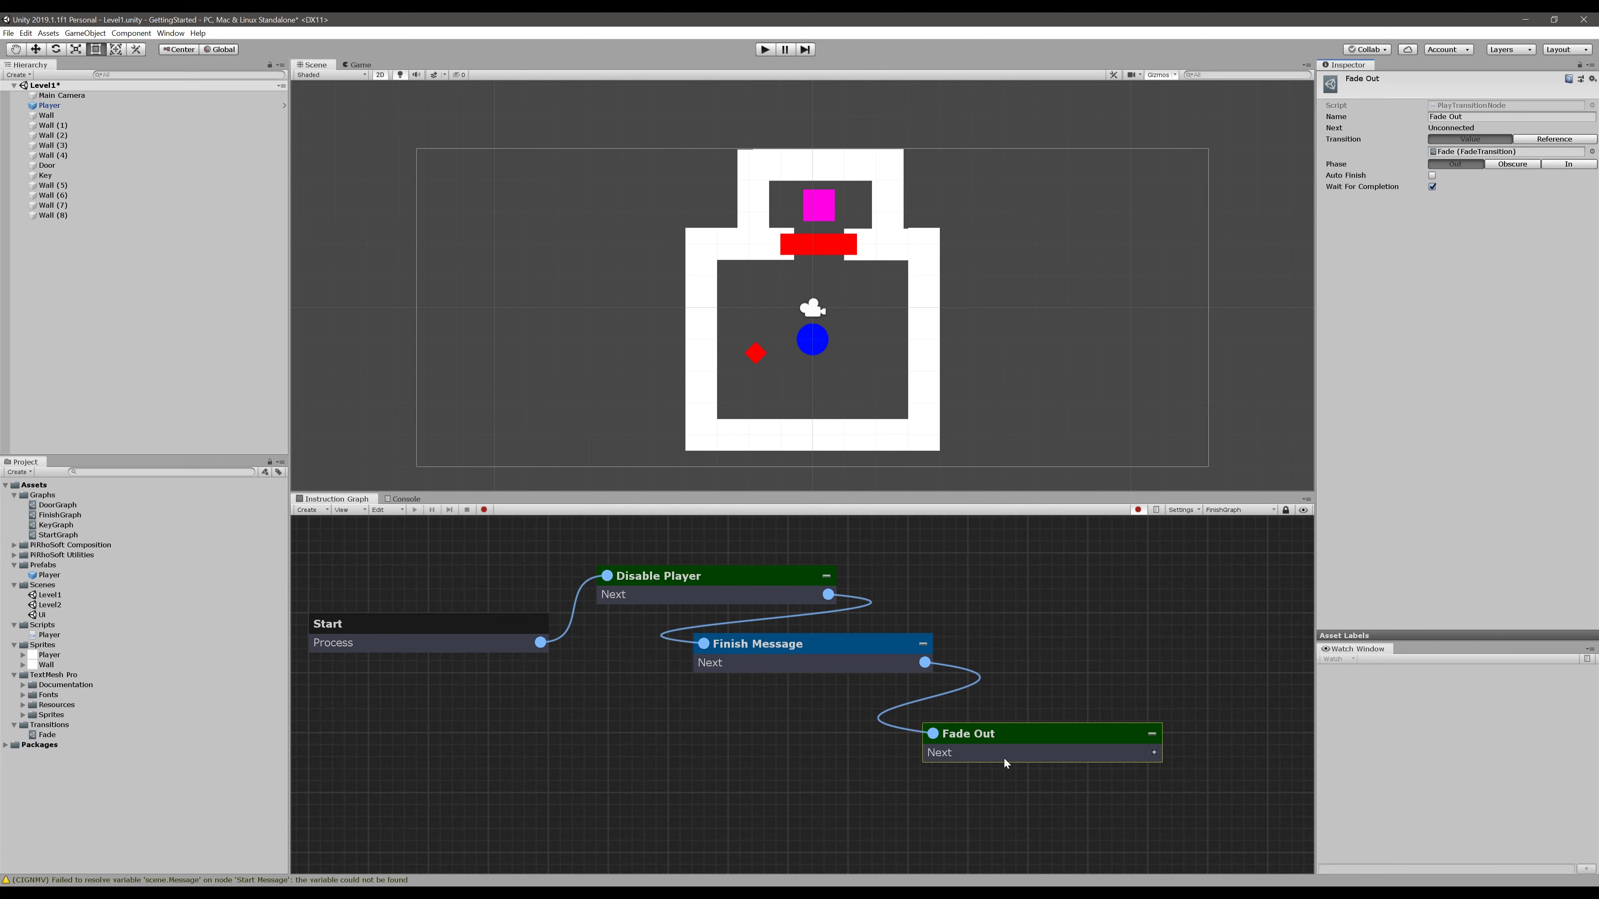
drag(1003, 759, 914, 719)
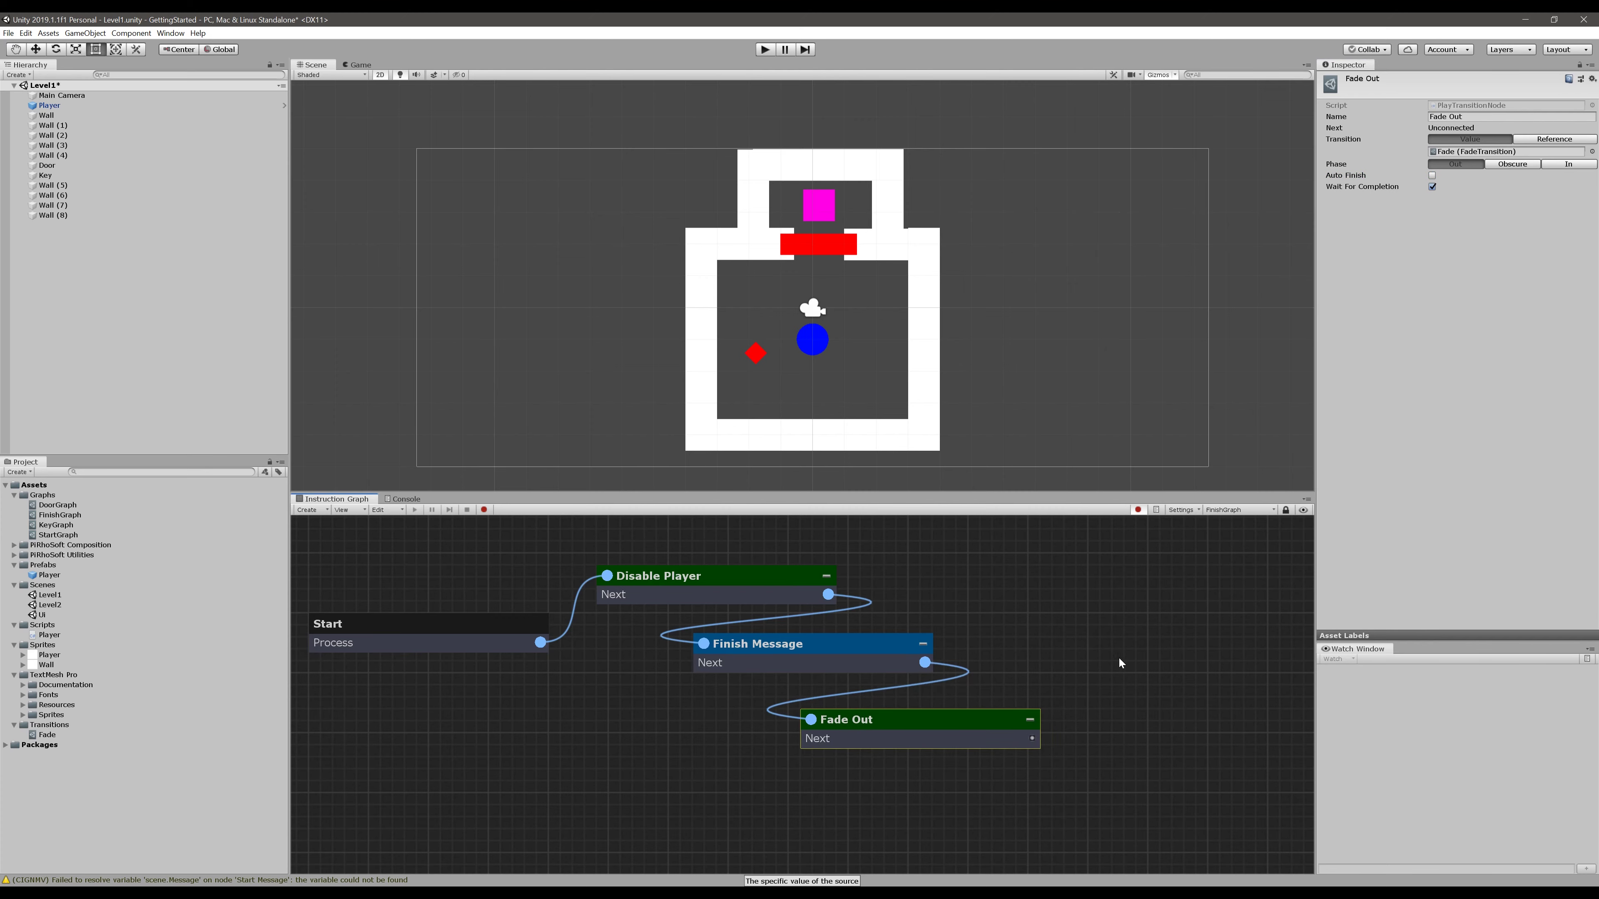
Add a Load Scene node beside Fade Out and connect Fade Out's Next output to it
middle_drag(1118, 658, 823, 669)
right_click(808, 624)
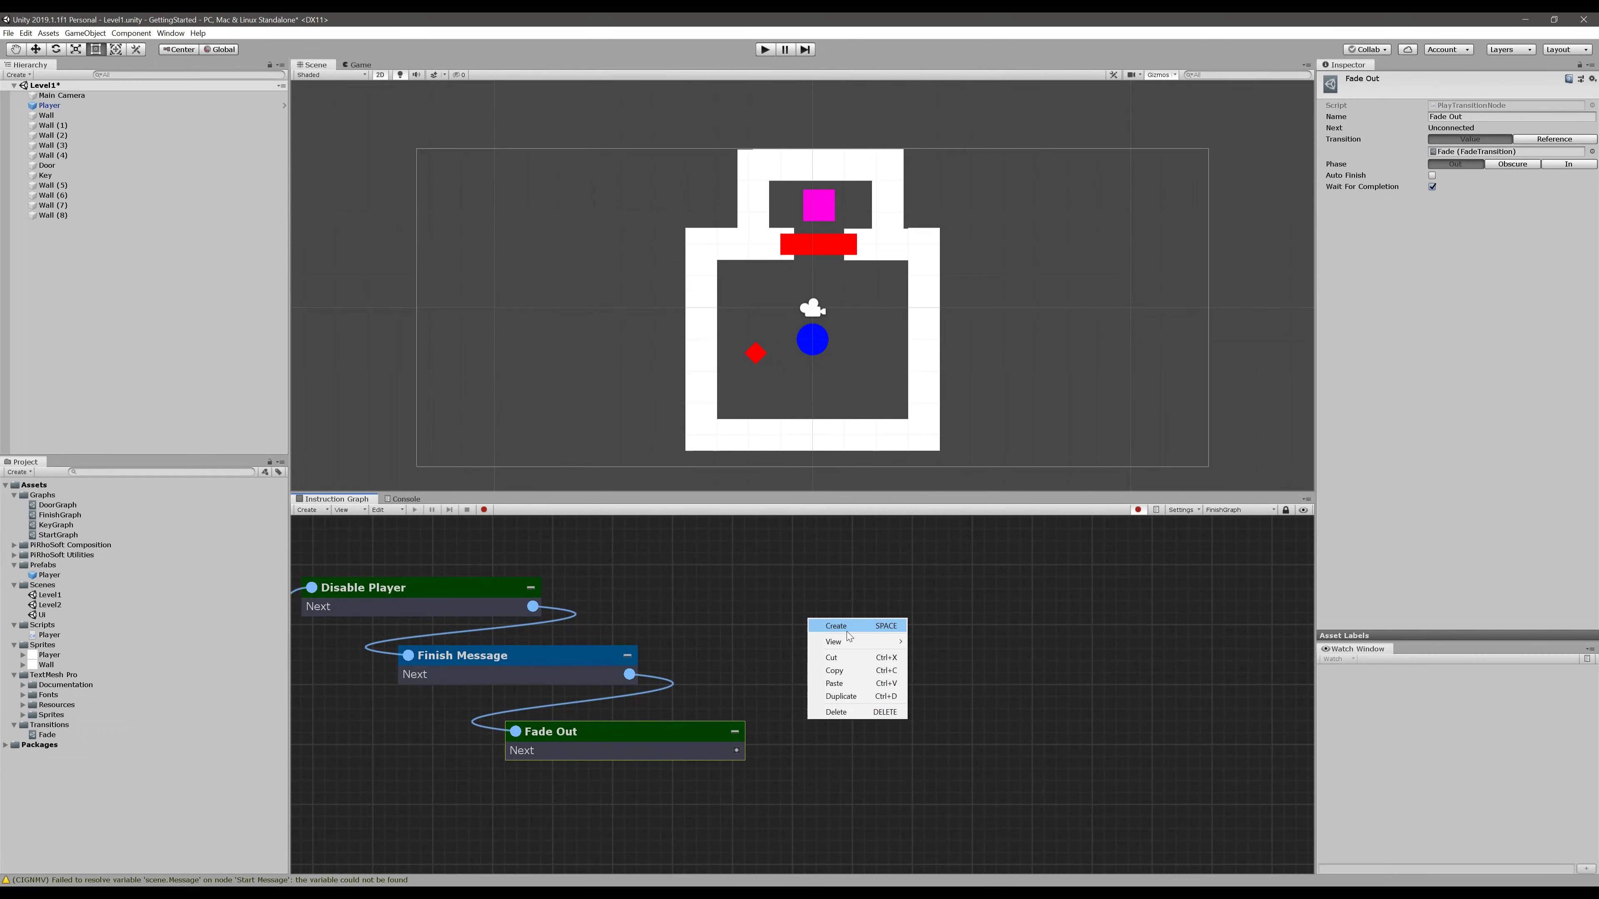
click(846, 624)
text(load)
key(Down)
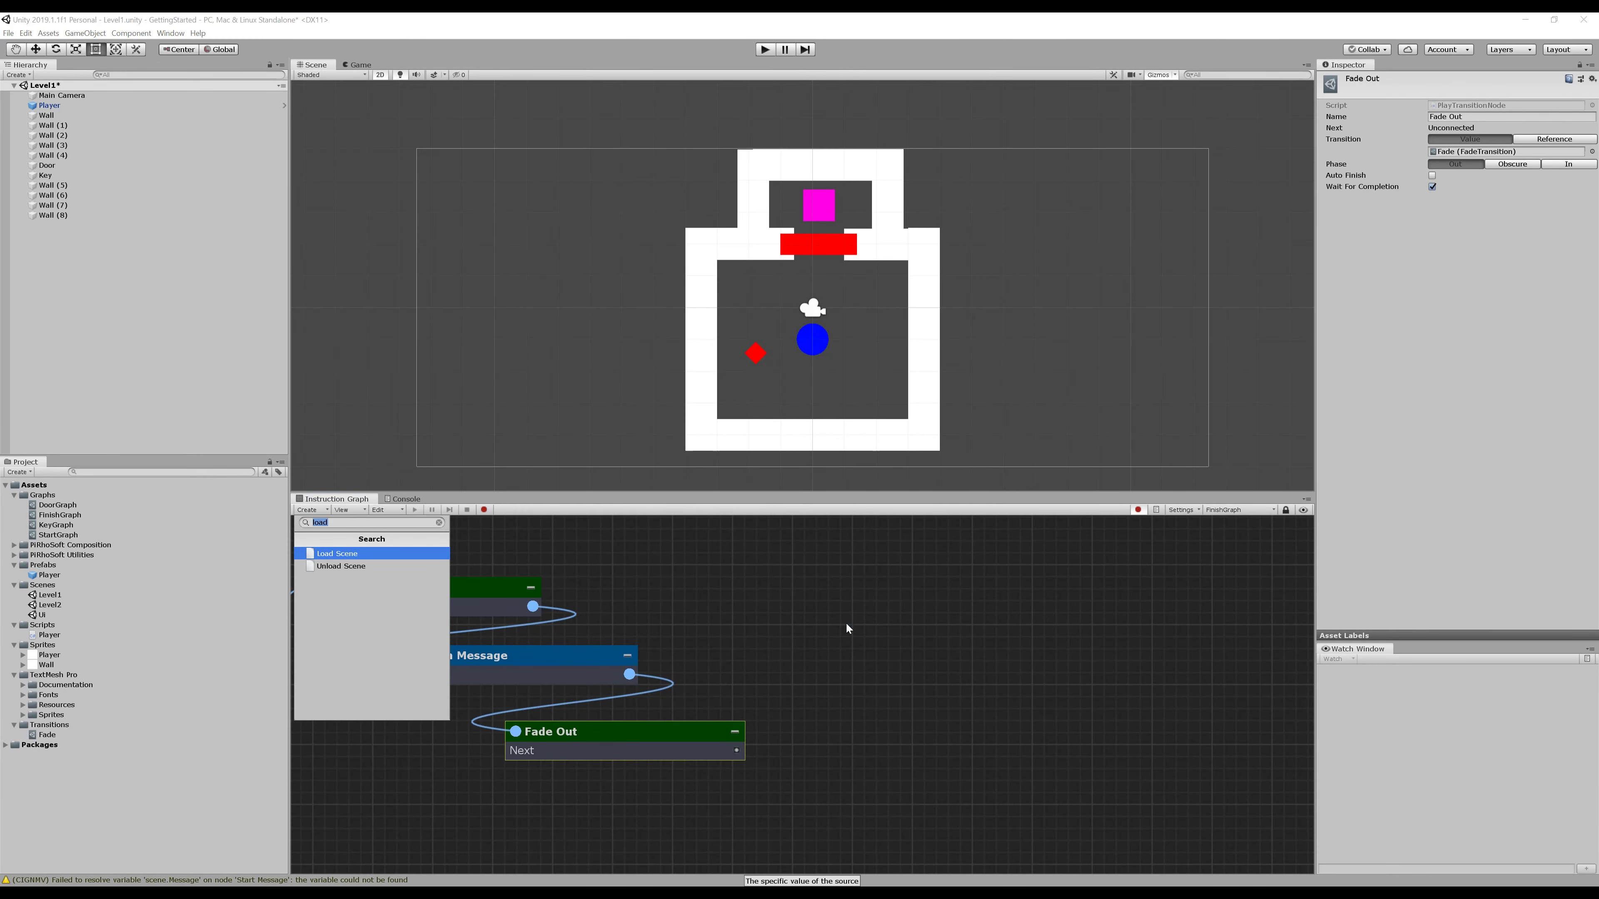
key(Return)
drag(736, 751, 874, 652)
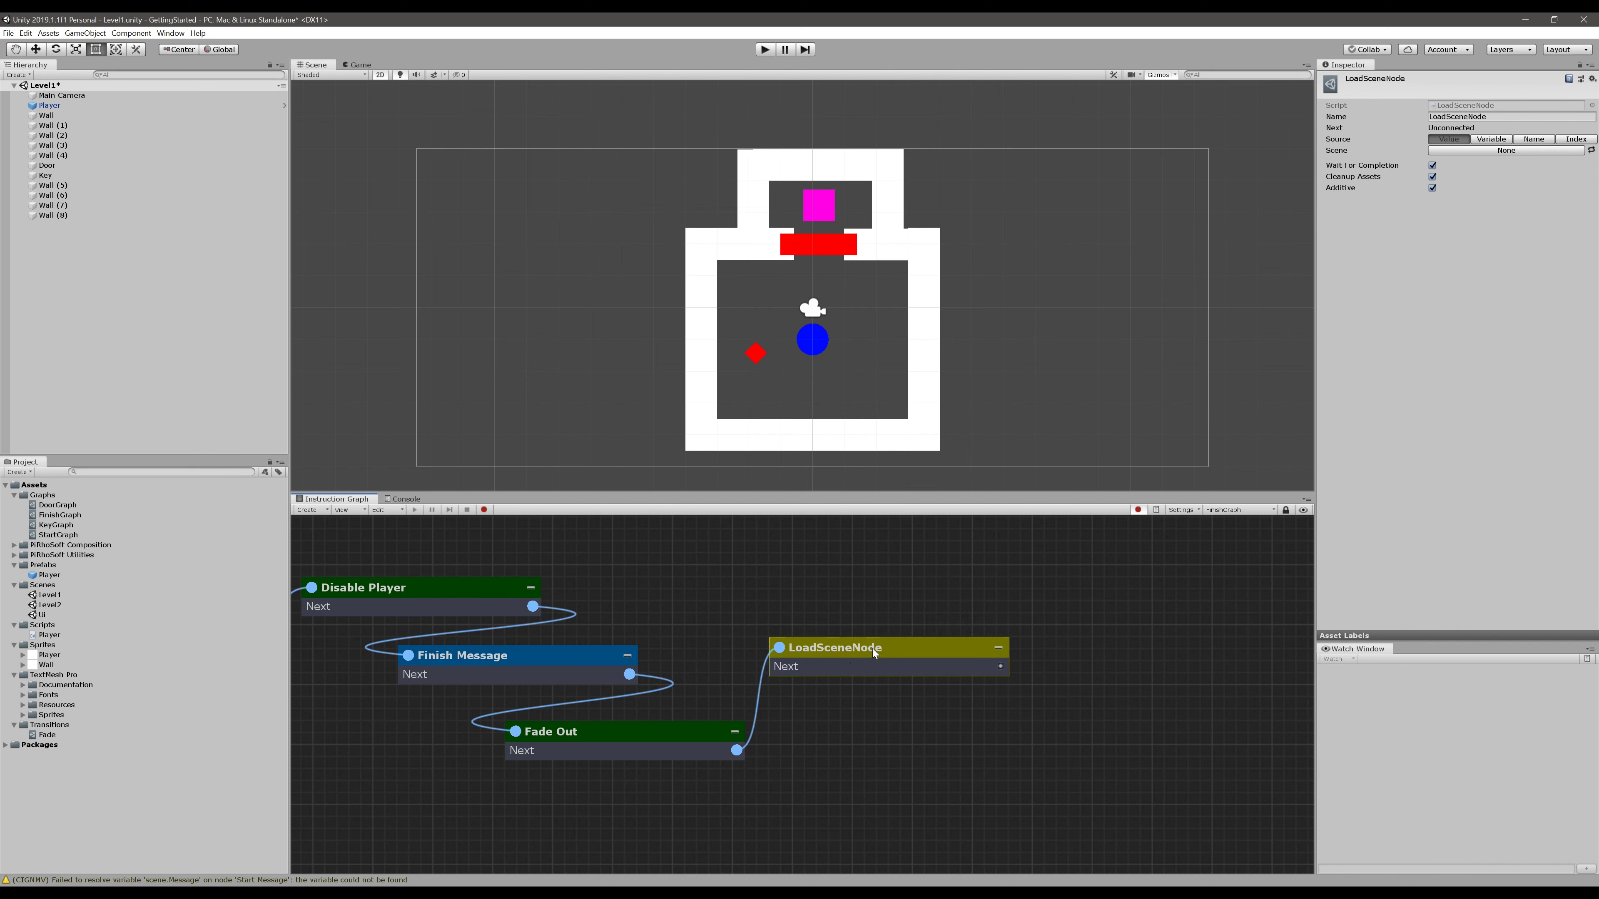
Set the load scene node's Scene to Level2 by direct value
click(1497, 154)
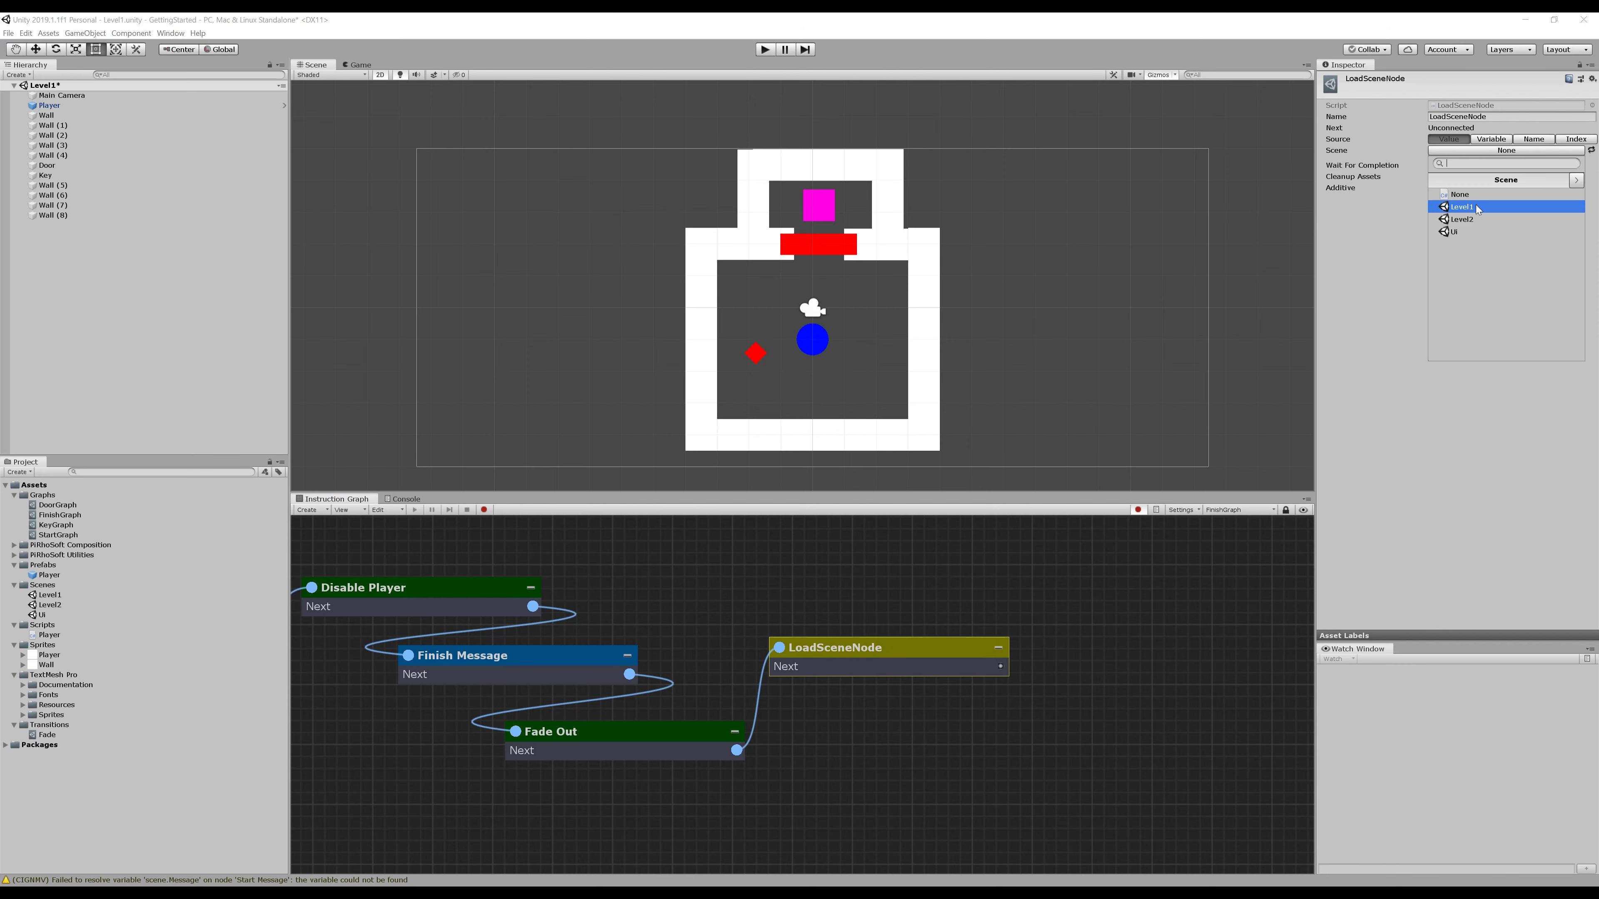
click(1454, 222)
click(909, 720)
scroll(908, 720, down, 2)
middle_drag(878, 724, 781, 721)
click(1094, 673)
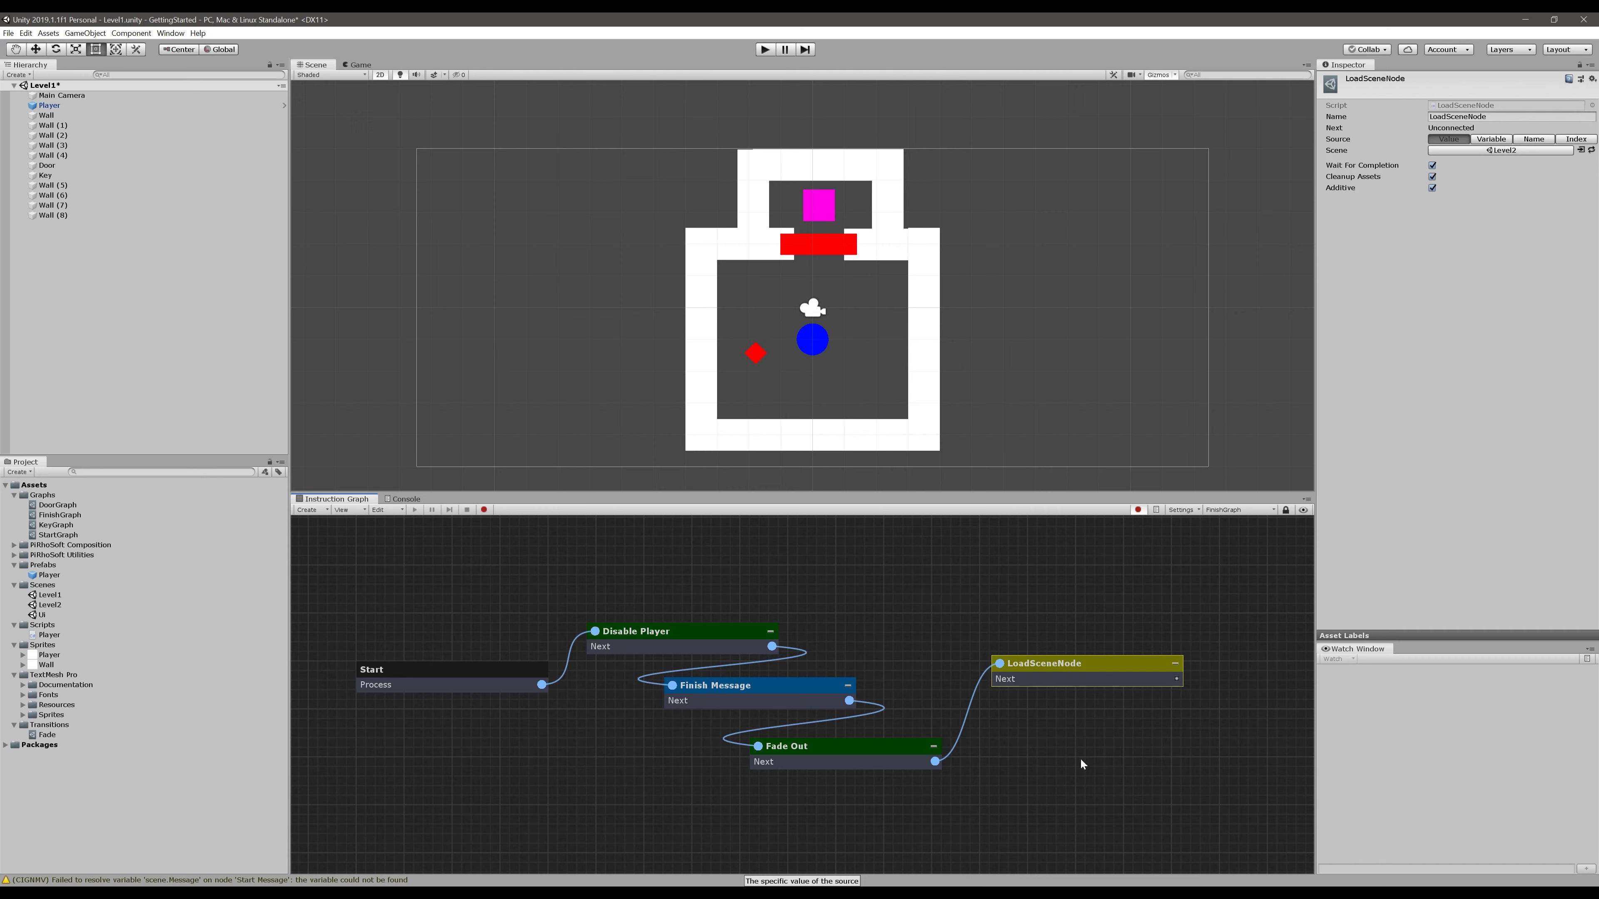
drag(1083, 764, 677, 590)
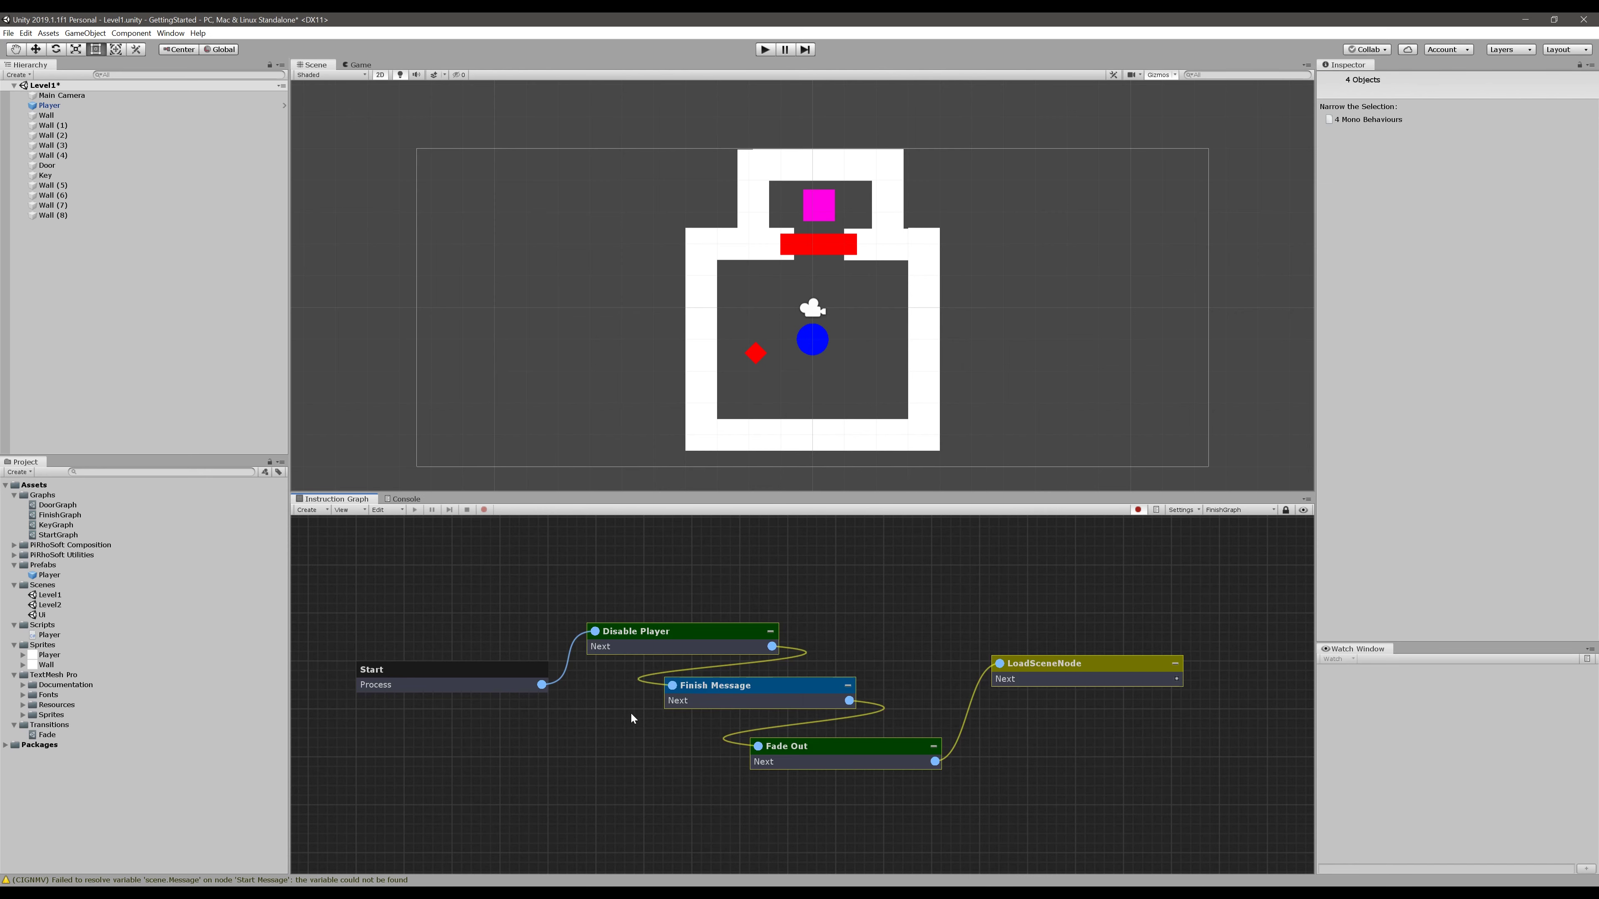
Switch the load scene node's Source to Variable and set its Scene Variable to input.Level
click(1070, 662)
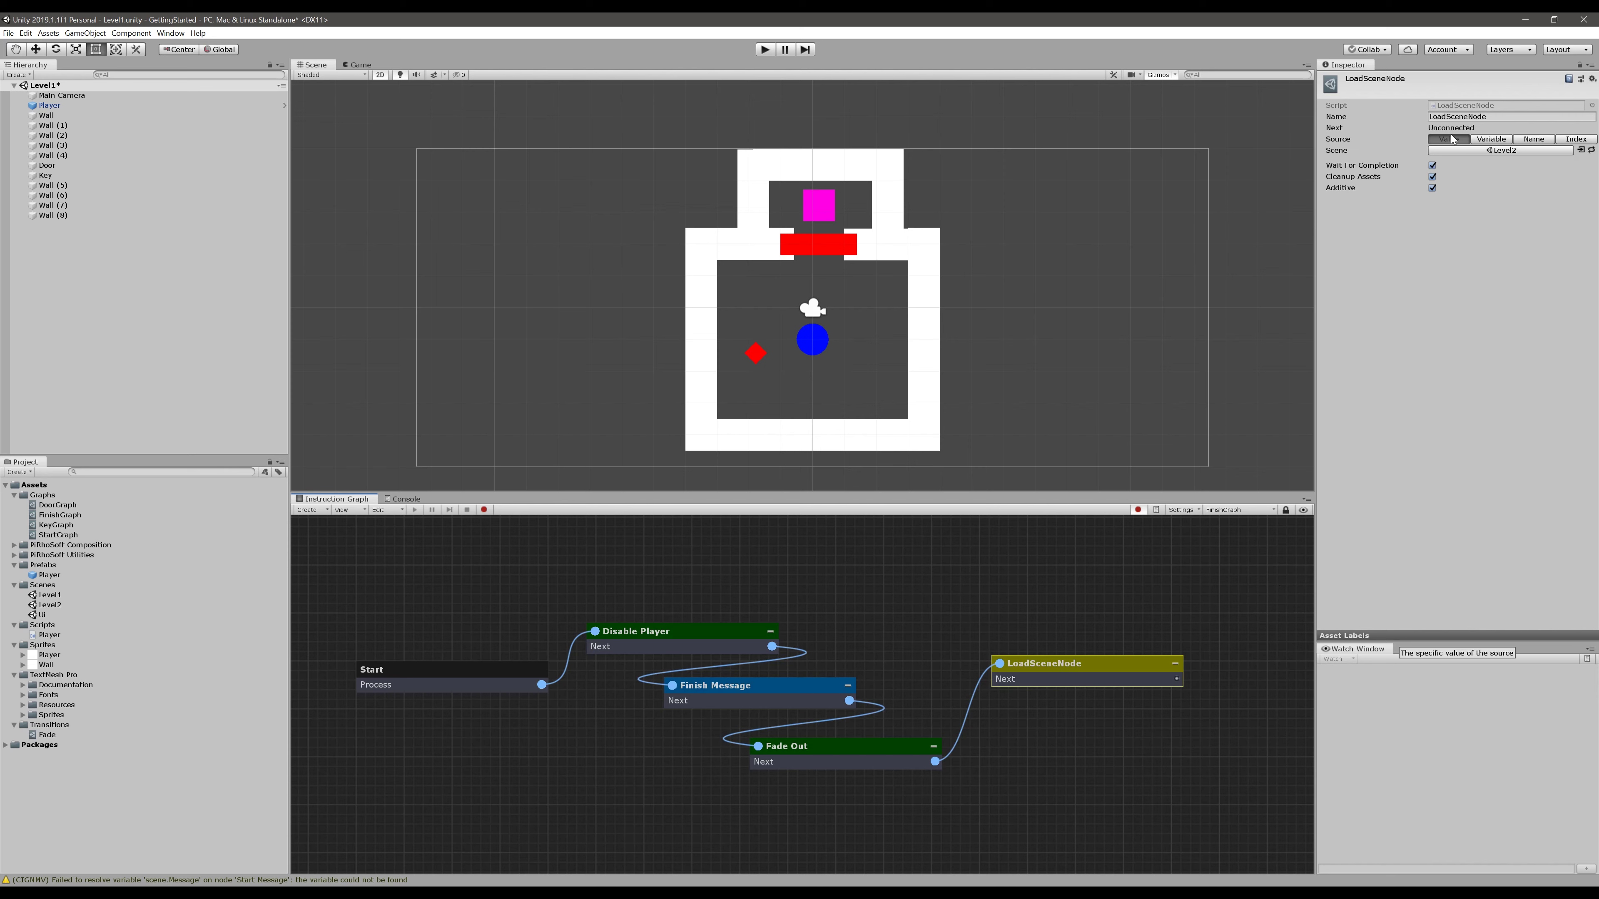
click(1502, 140)
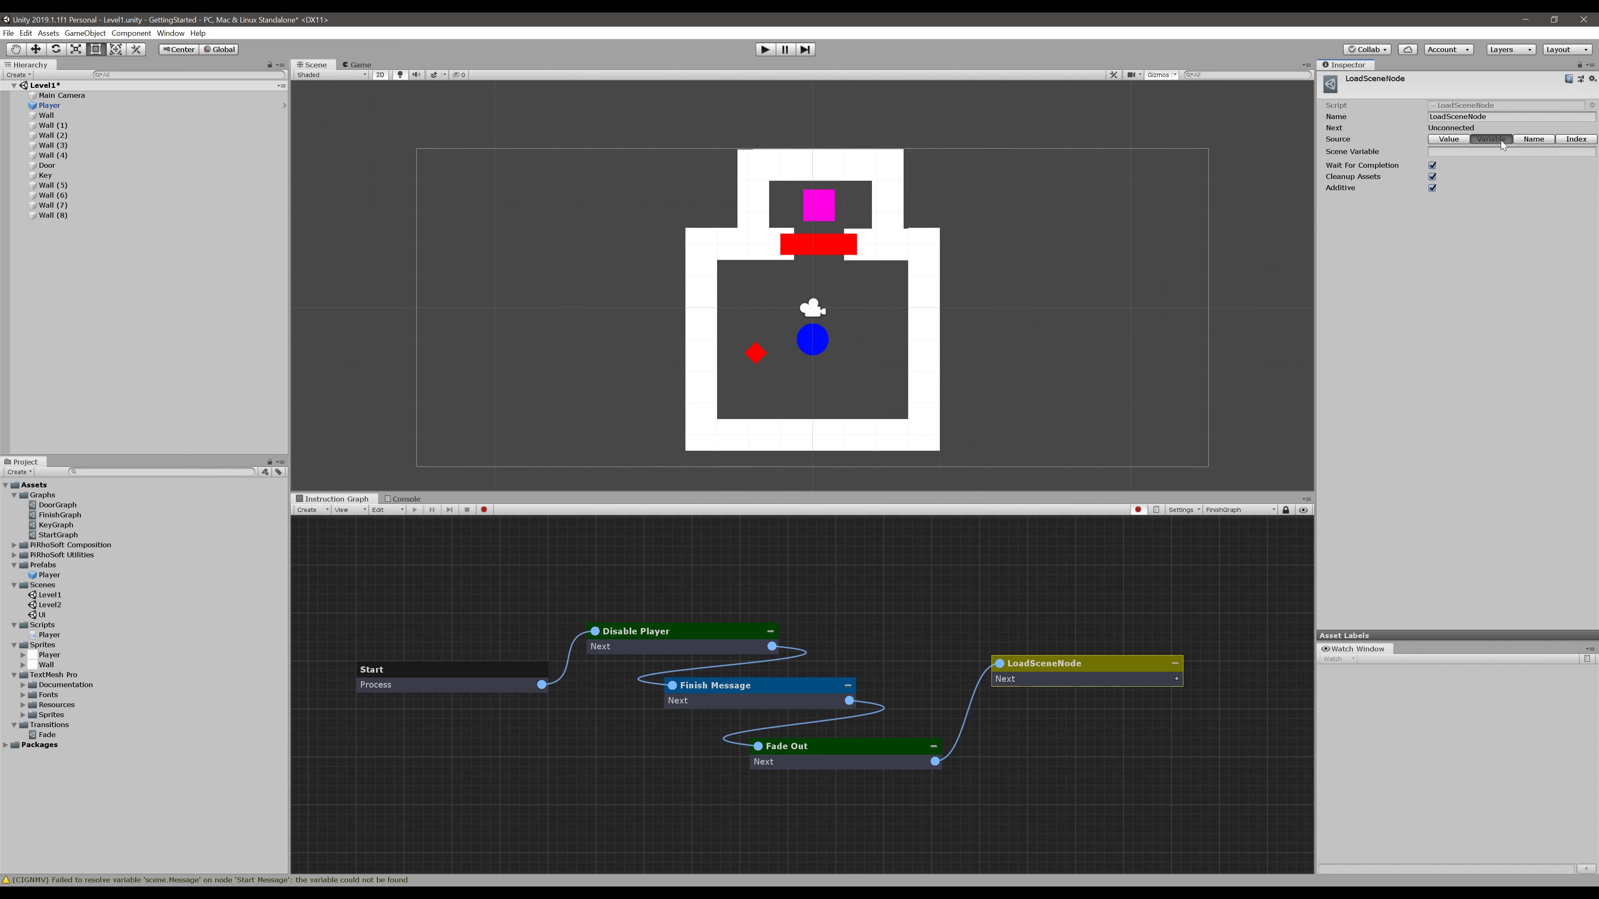
click(1510, 152)
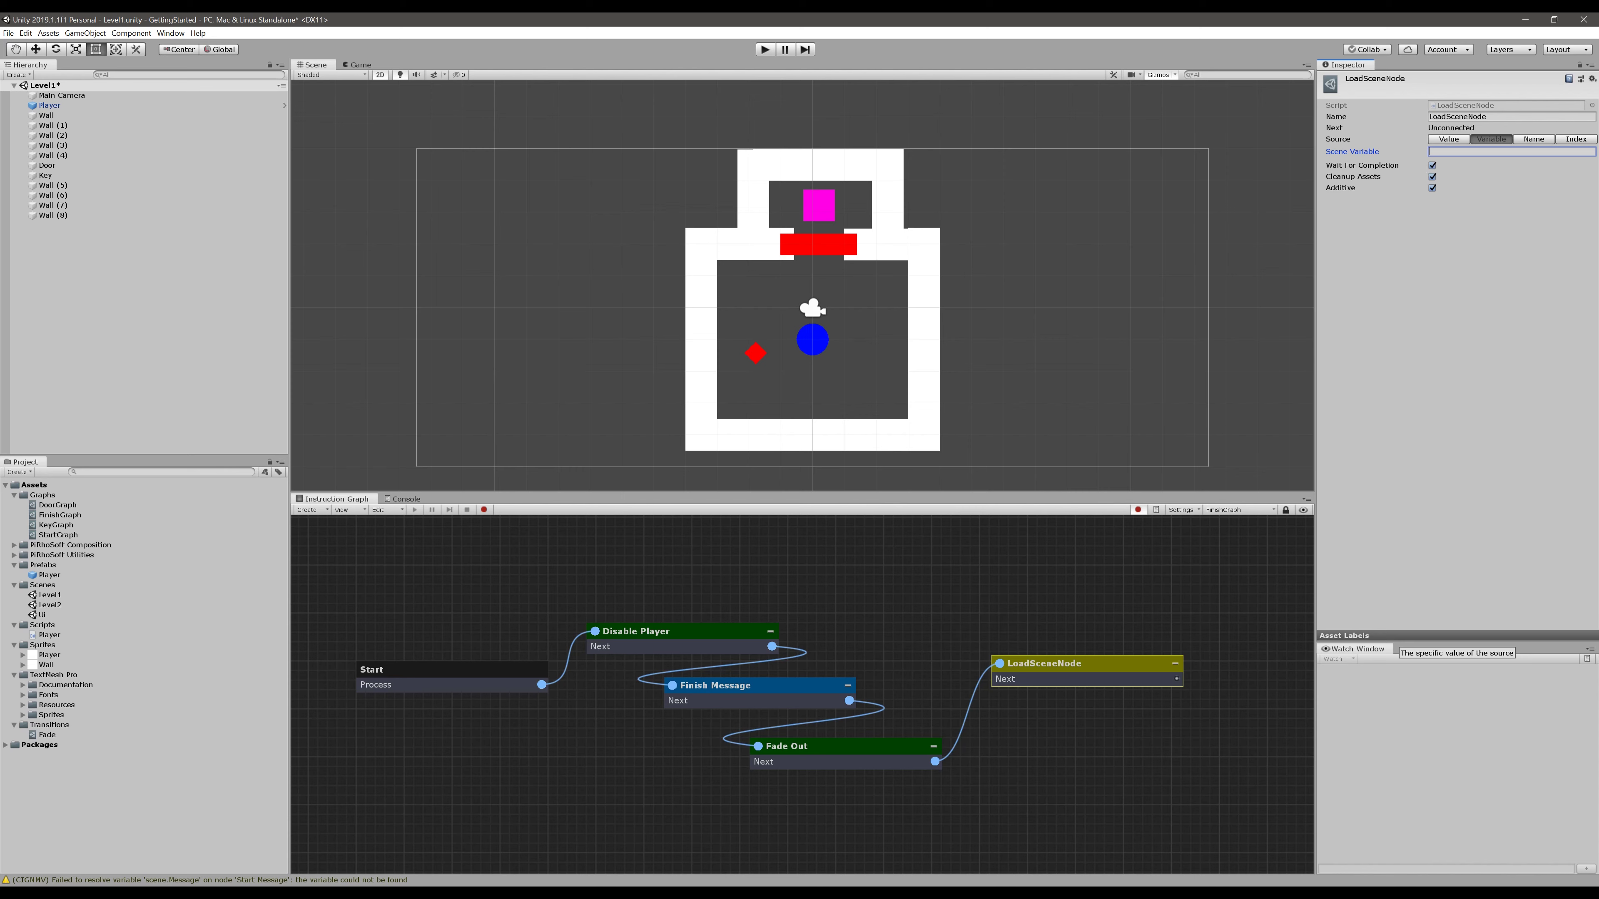
text(put.)
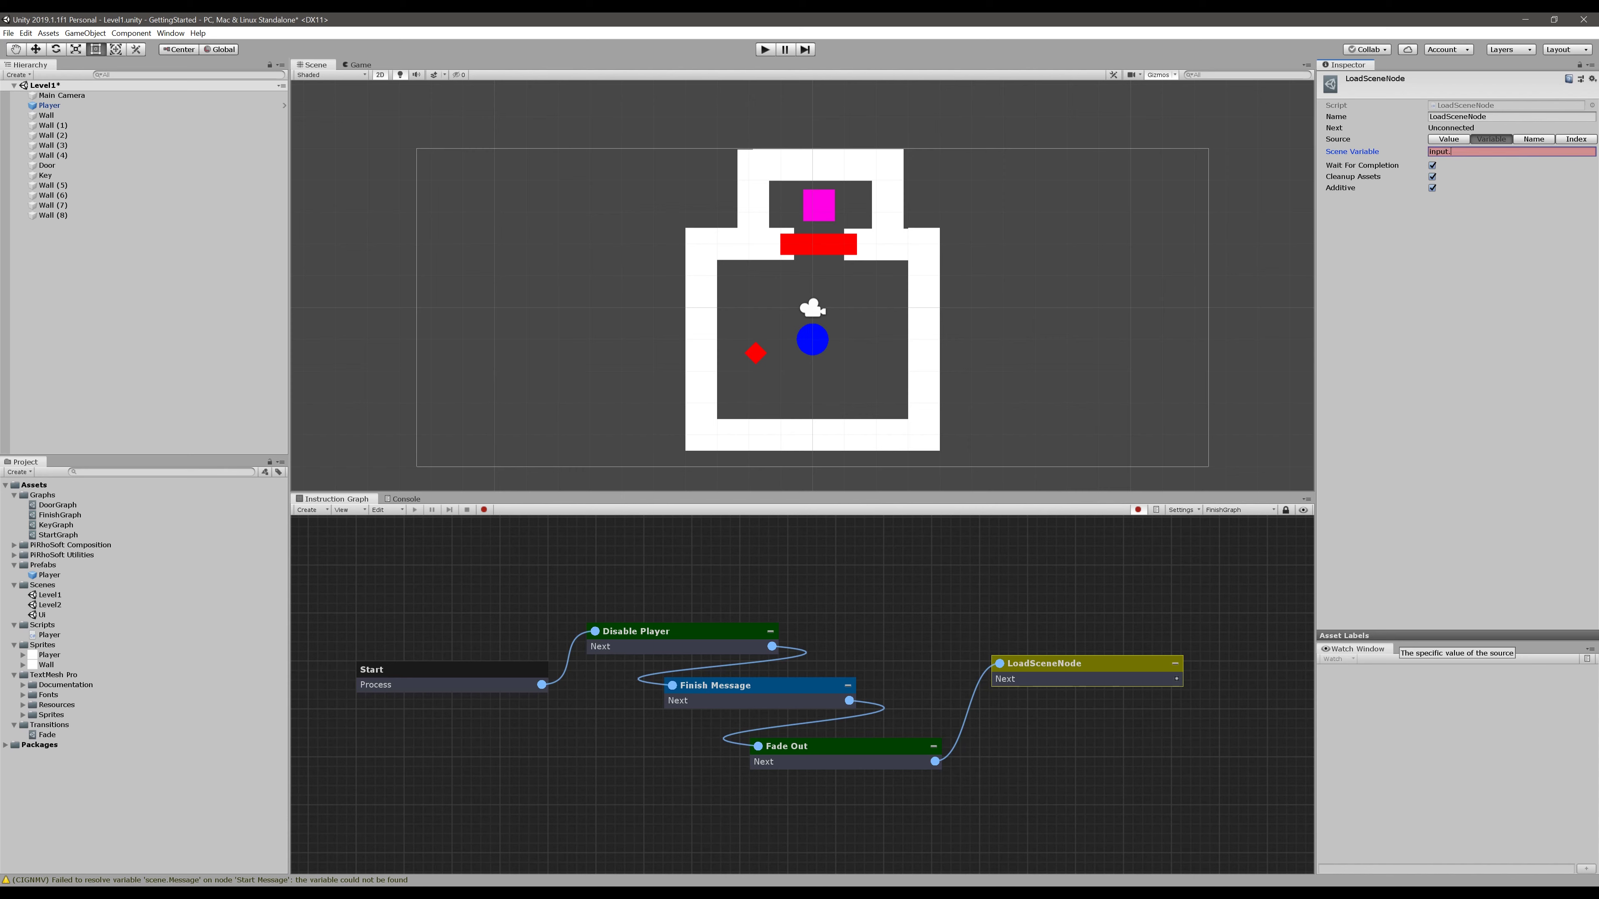
text(Leve)
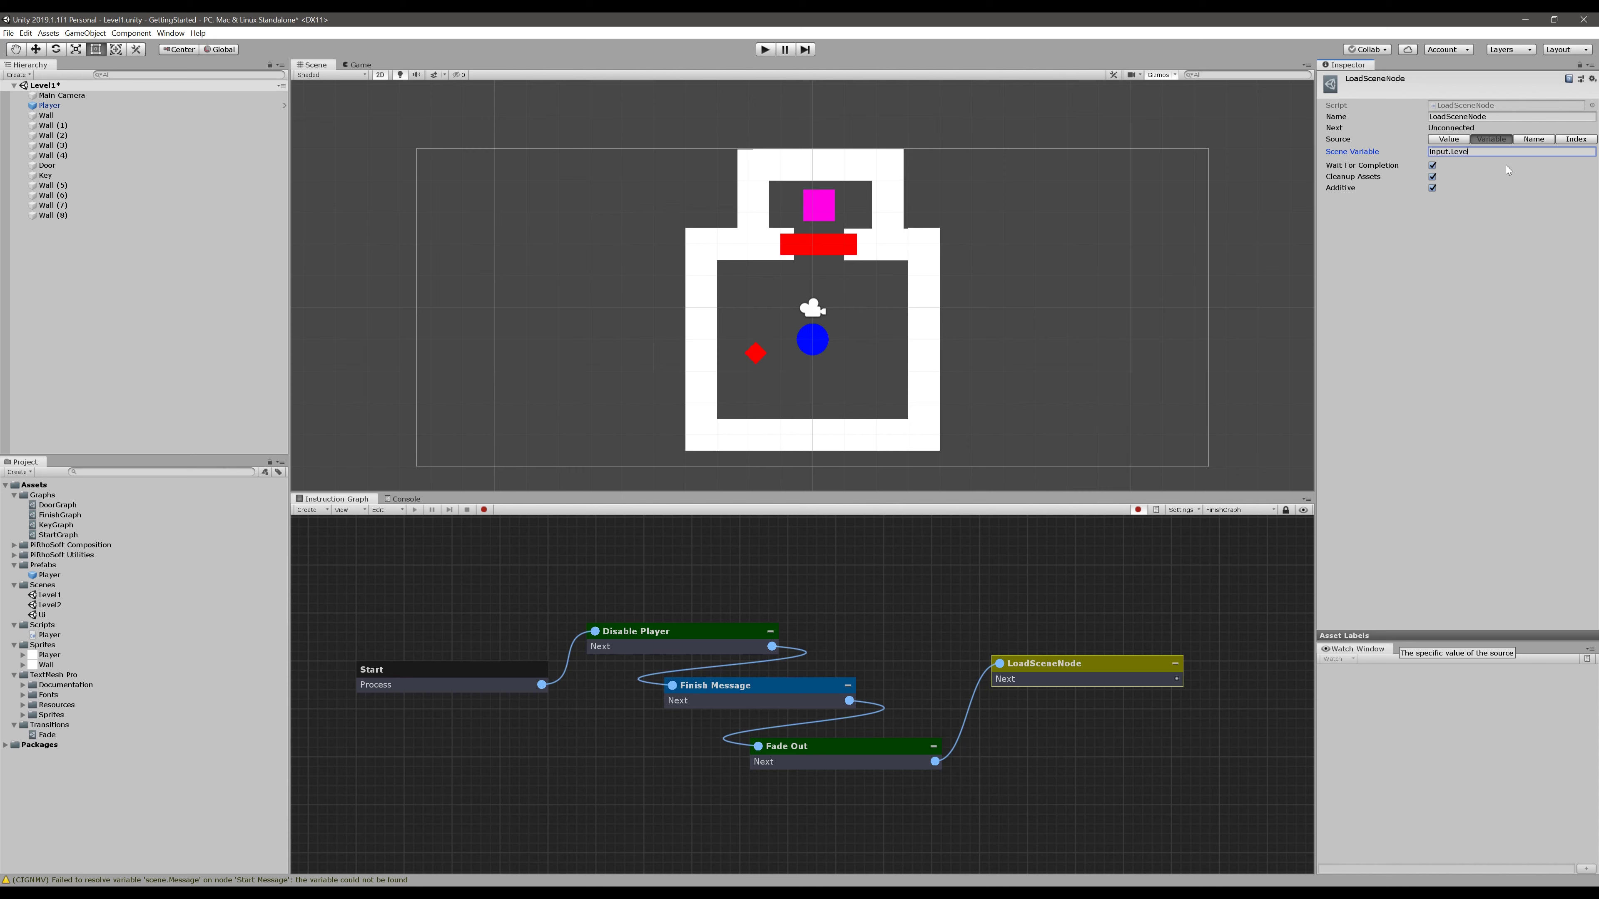
text(l)
key(Return)
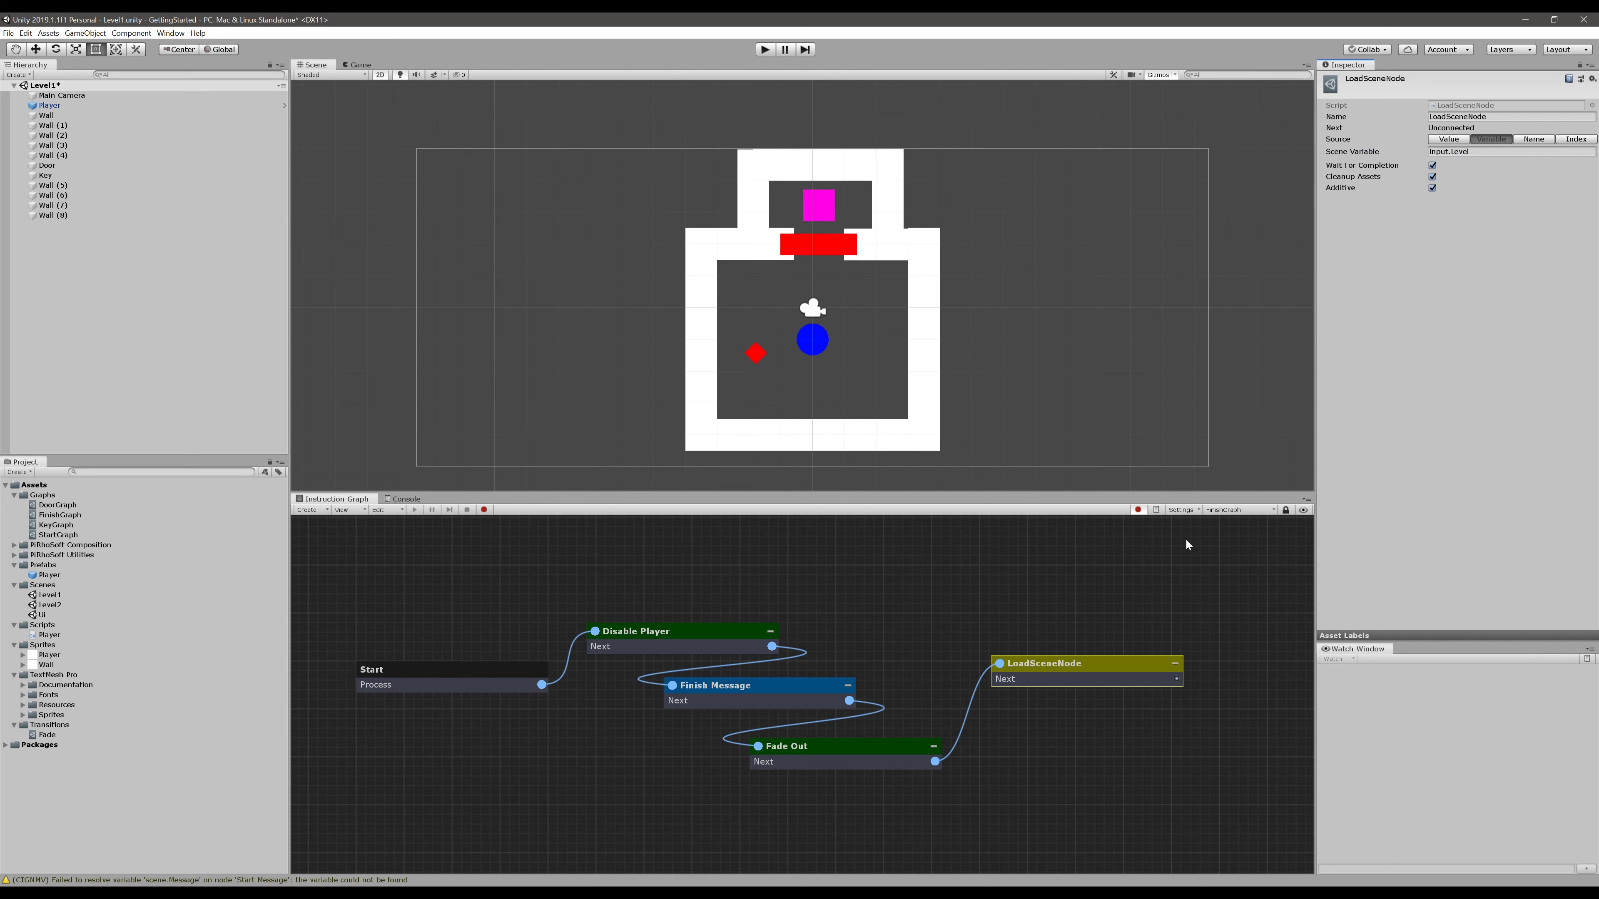
Disable Additive on the load scene node, rename it to Load Next Level, and save the scene
click(1433, 188)
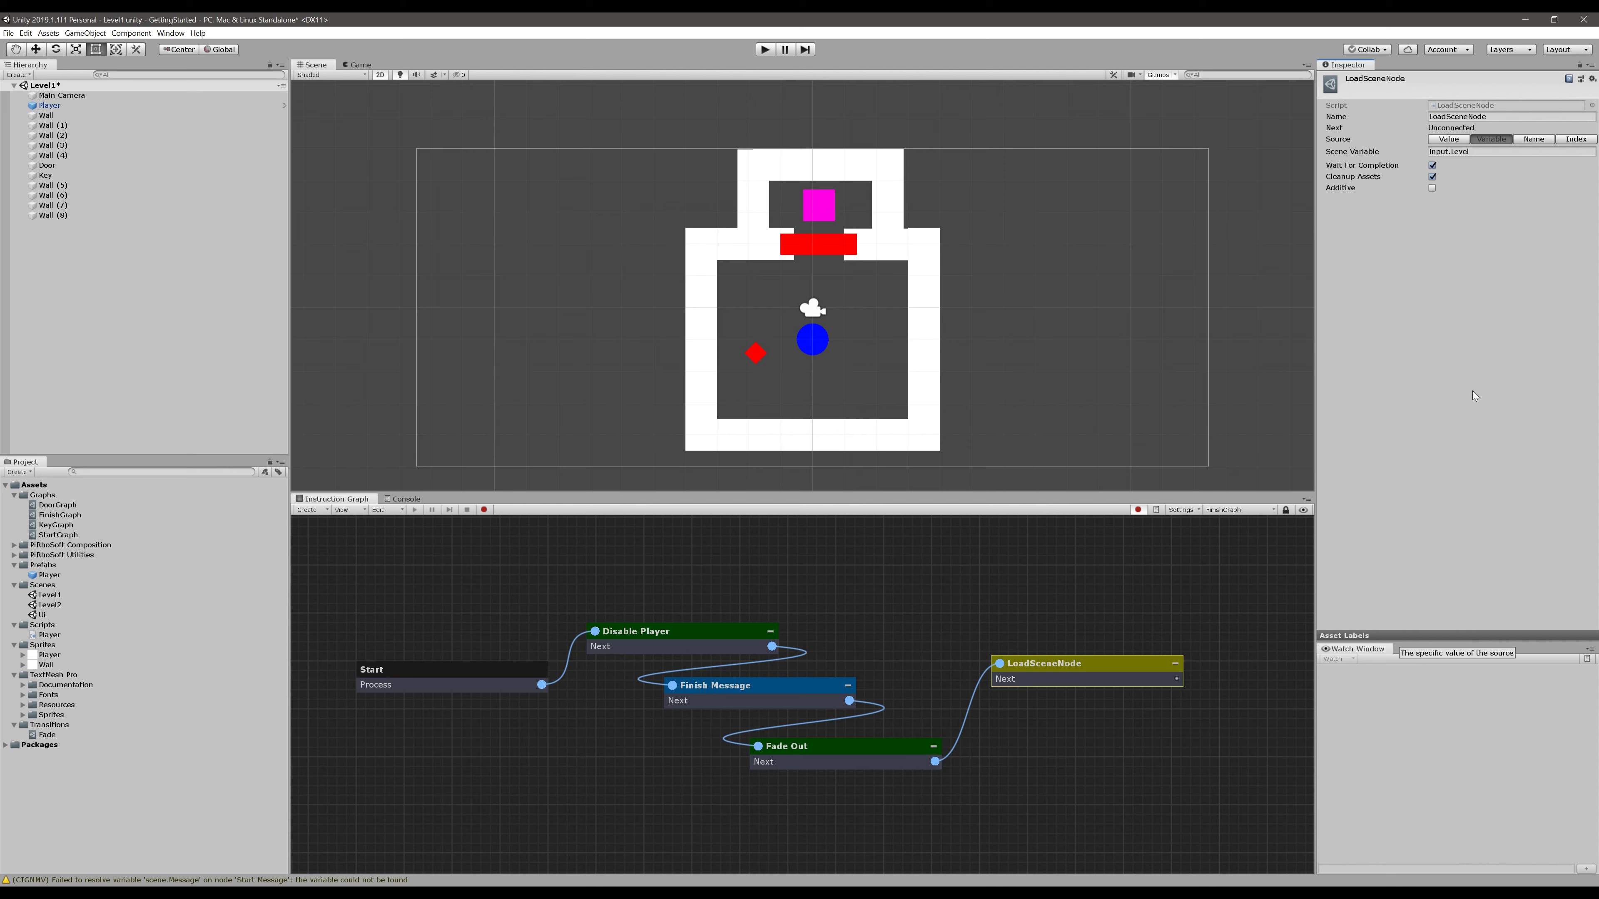
click(1537, 116)
text(Load Next Level)
key(ctrl+s)
click(1452, 360)
drag(1072, 661, 1060, 668)
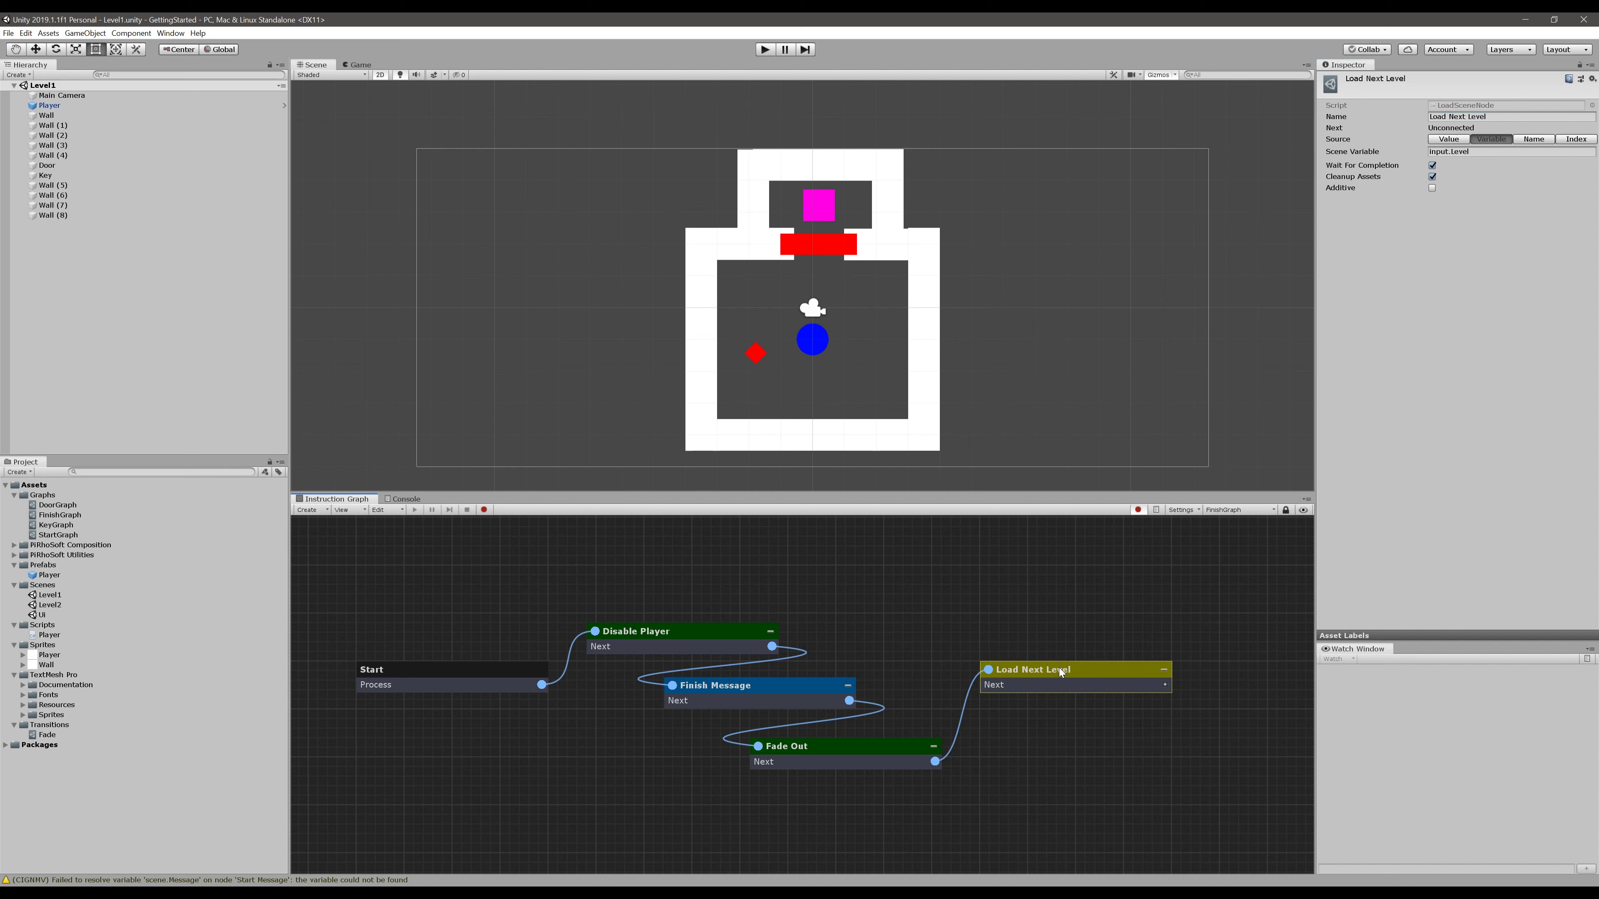
click(1023, 598)
click(818, 191)
click(820, 194)
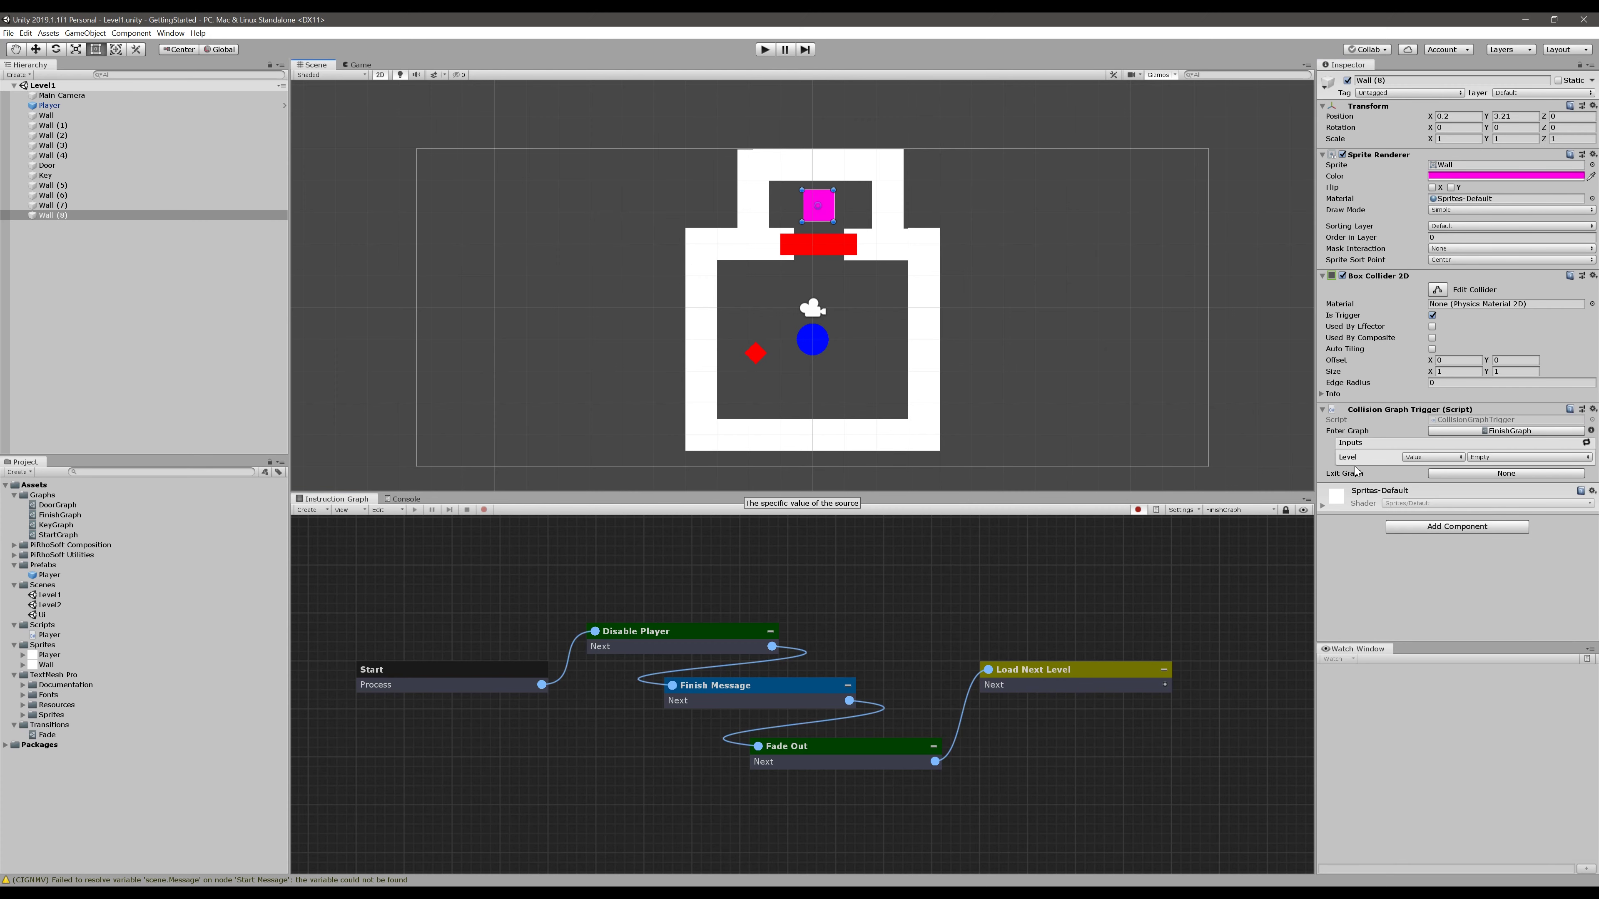
click(1497, 457)
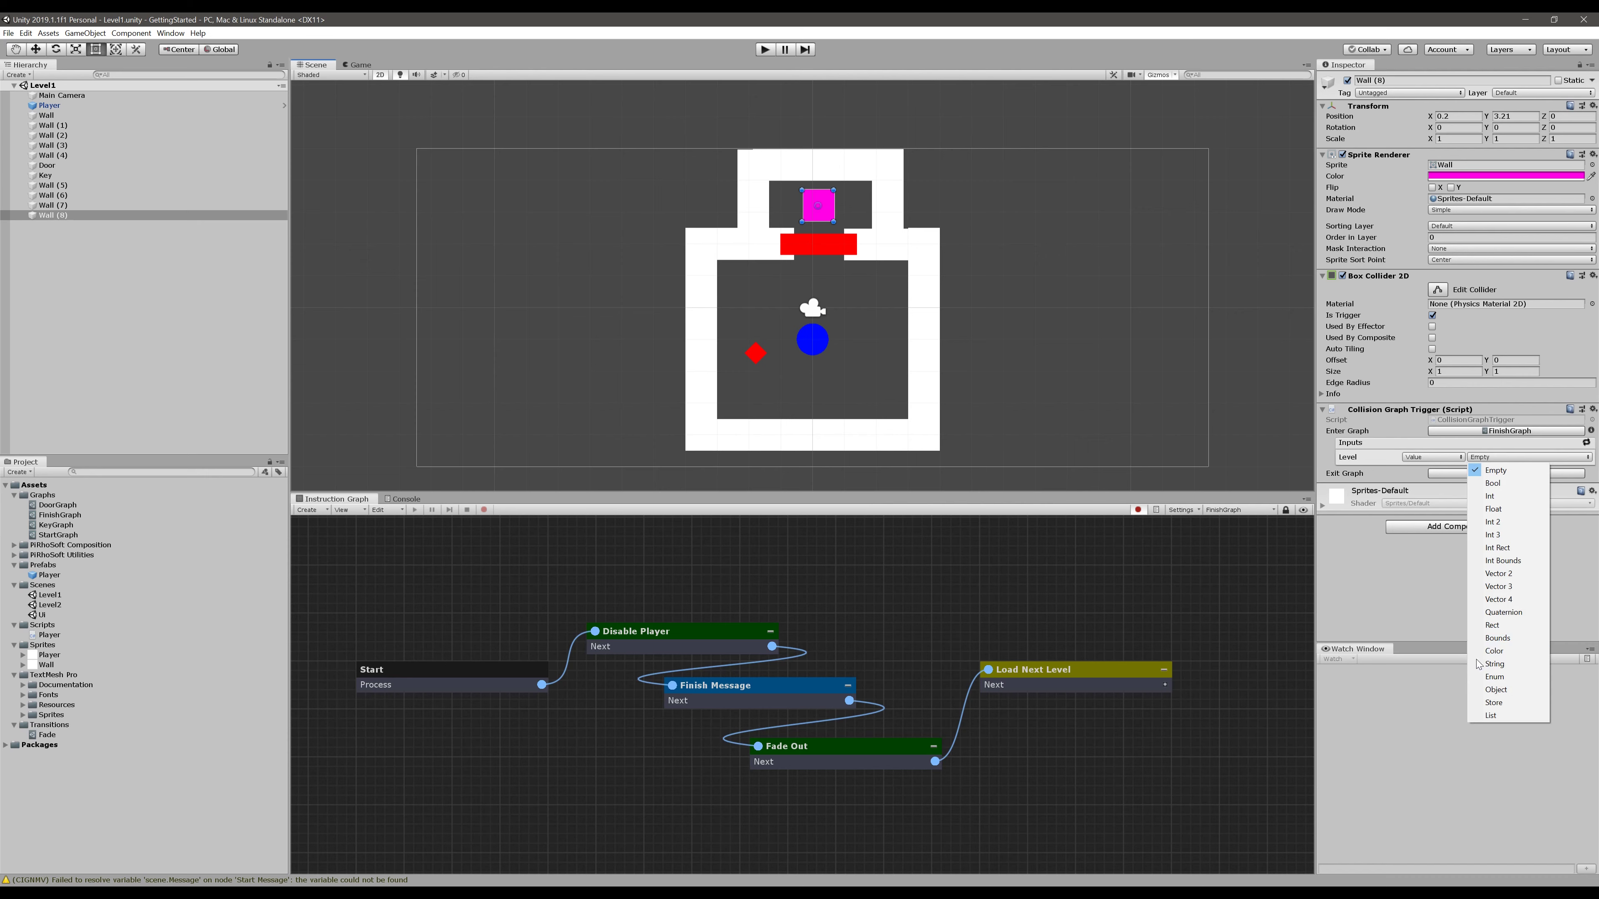
click(1487, 736)
Set the type of FinishGraph's Level input to String
click(389, 680)
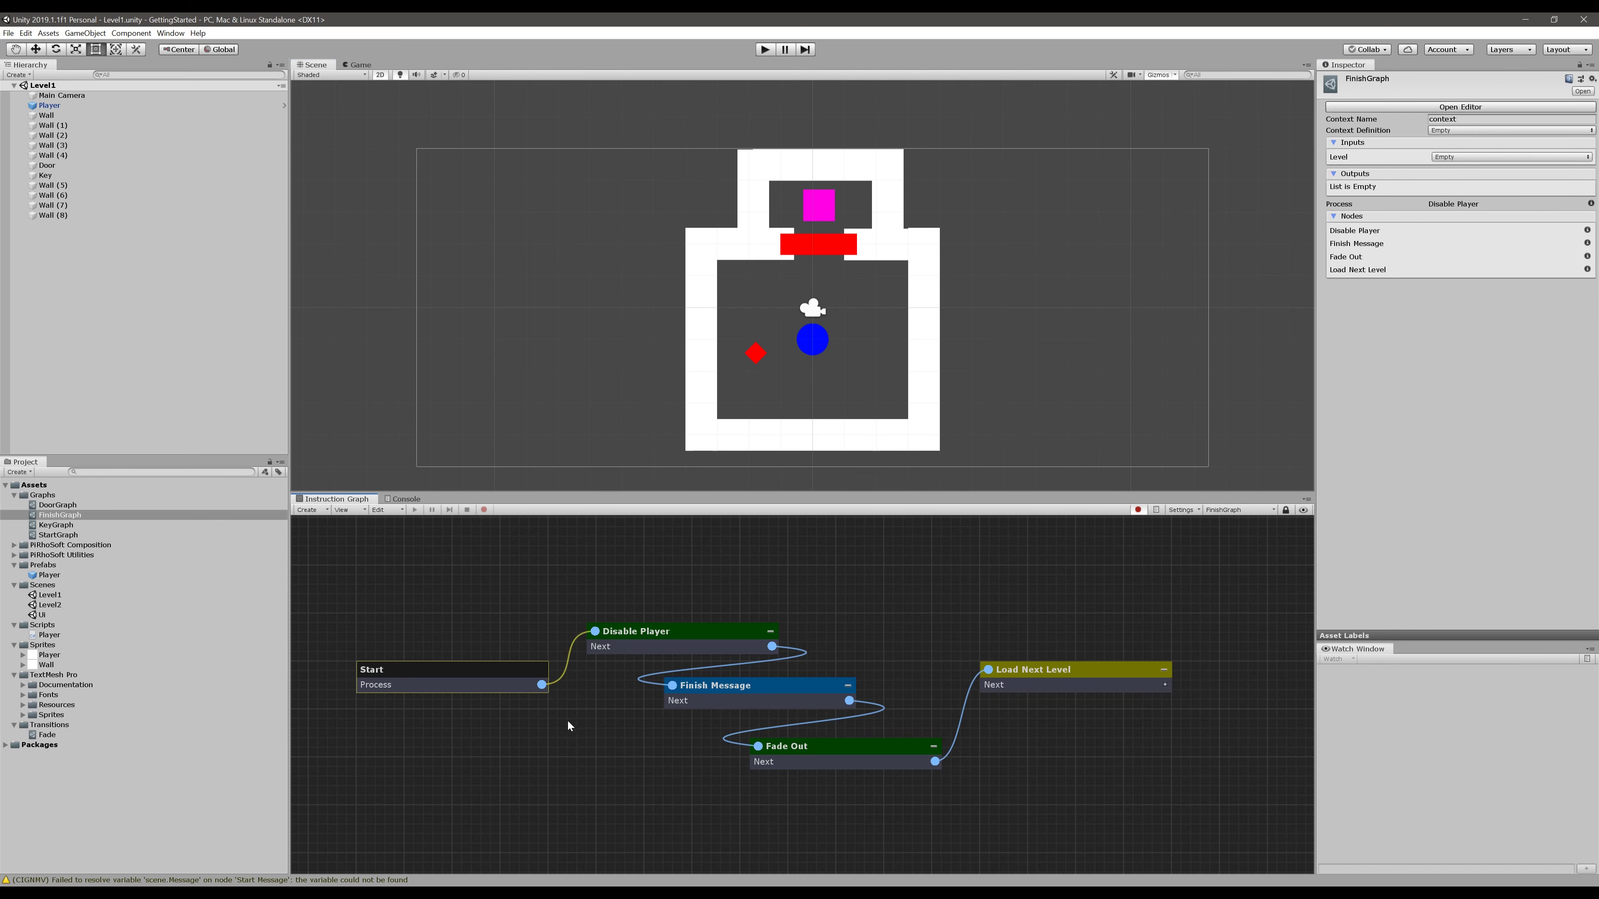
click(1461, 157)
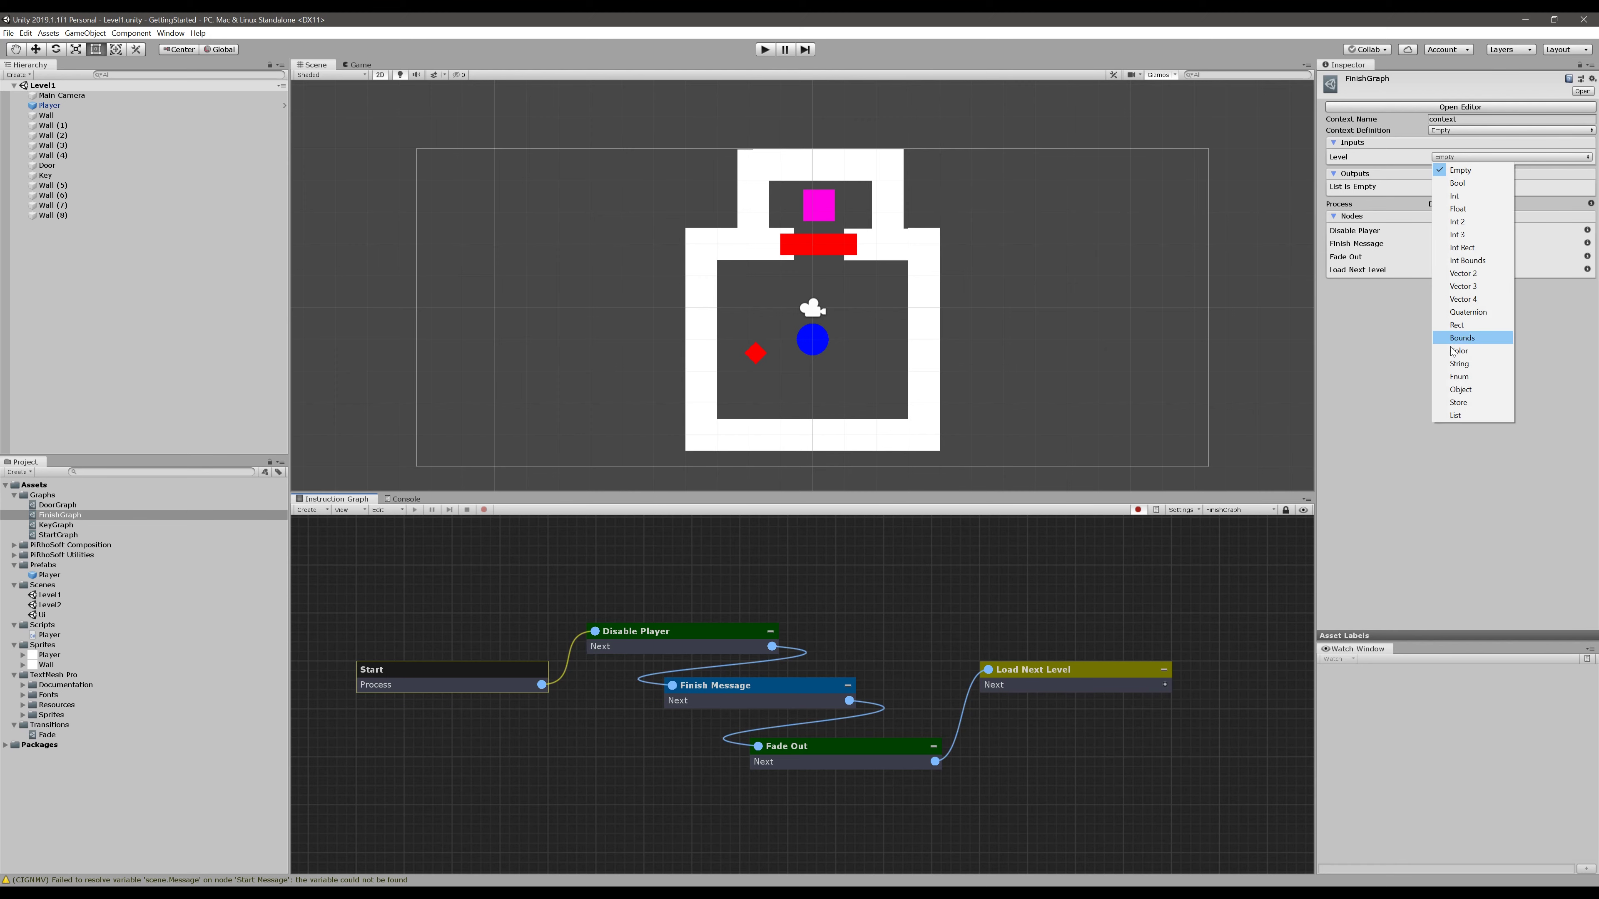
click(1461, 365)
Set the Level input on the magenta trigger's Collision Graph Trigger to Level2 and save the scene
click(817, 205)
click(1529, 457)
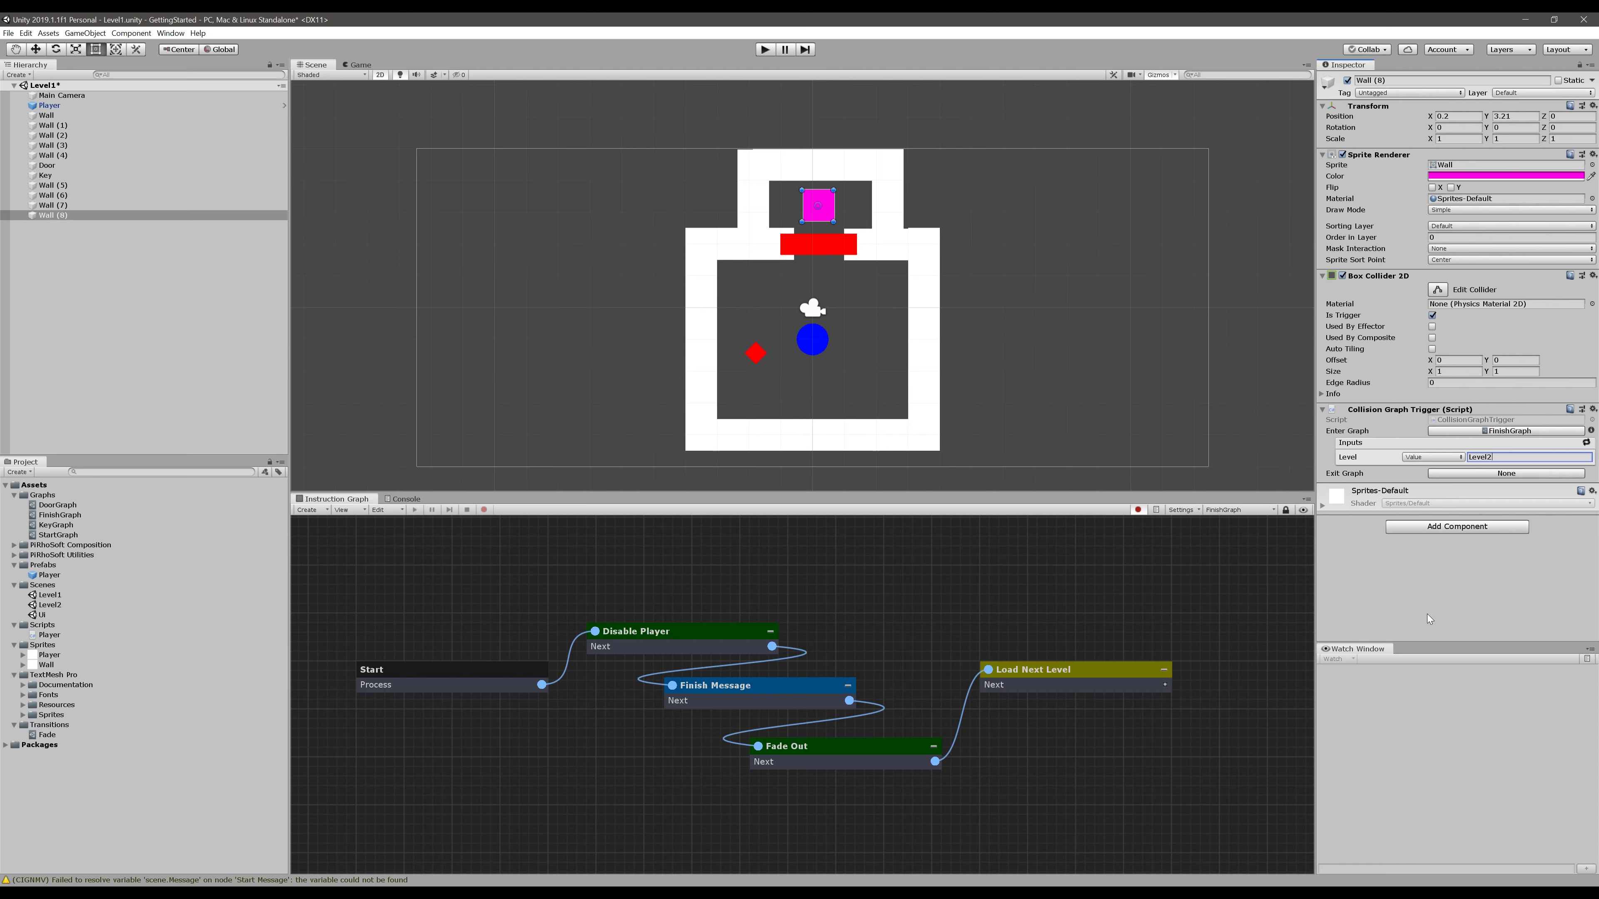
key(ctrl+s)
Play-test Level1: collect the key, go through the door, reach the magenta finish and continue to the next level
click(765, 50)
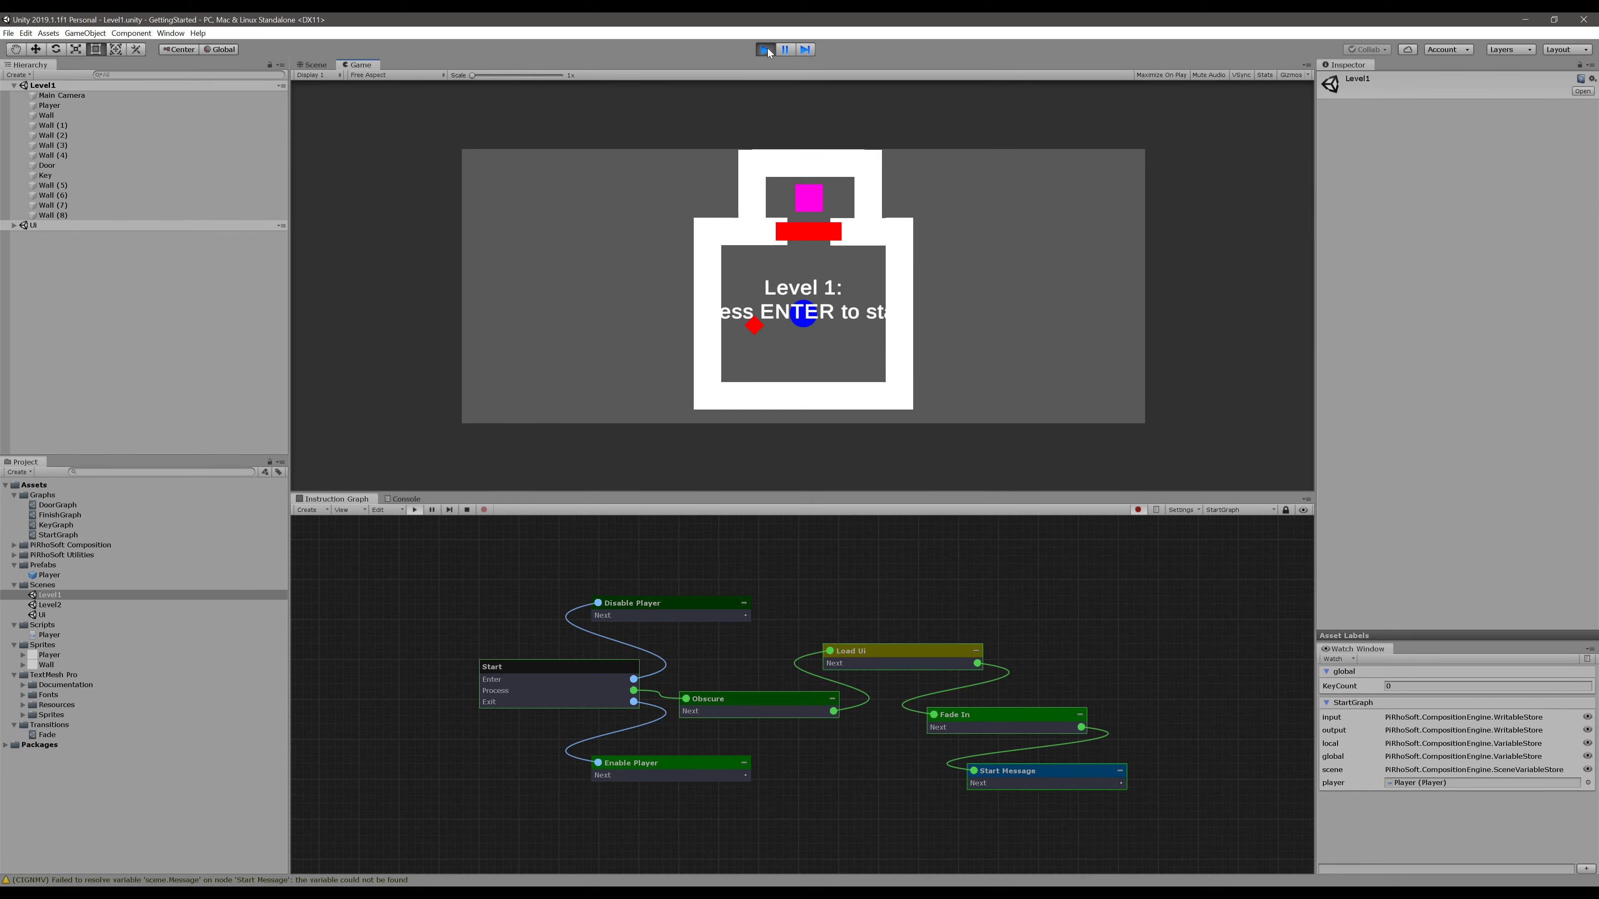
key(Down)
key(Left)
key(Right)
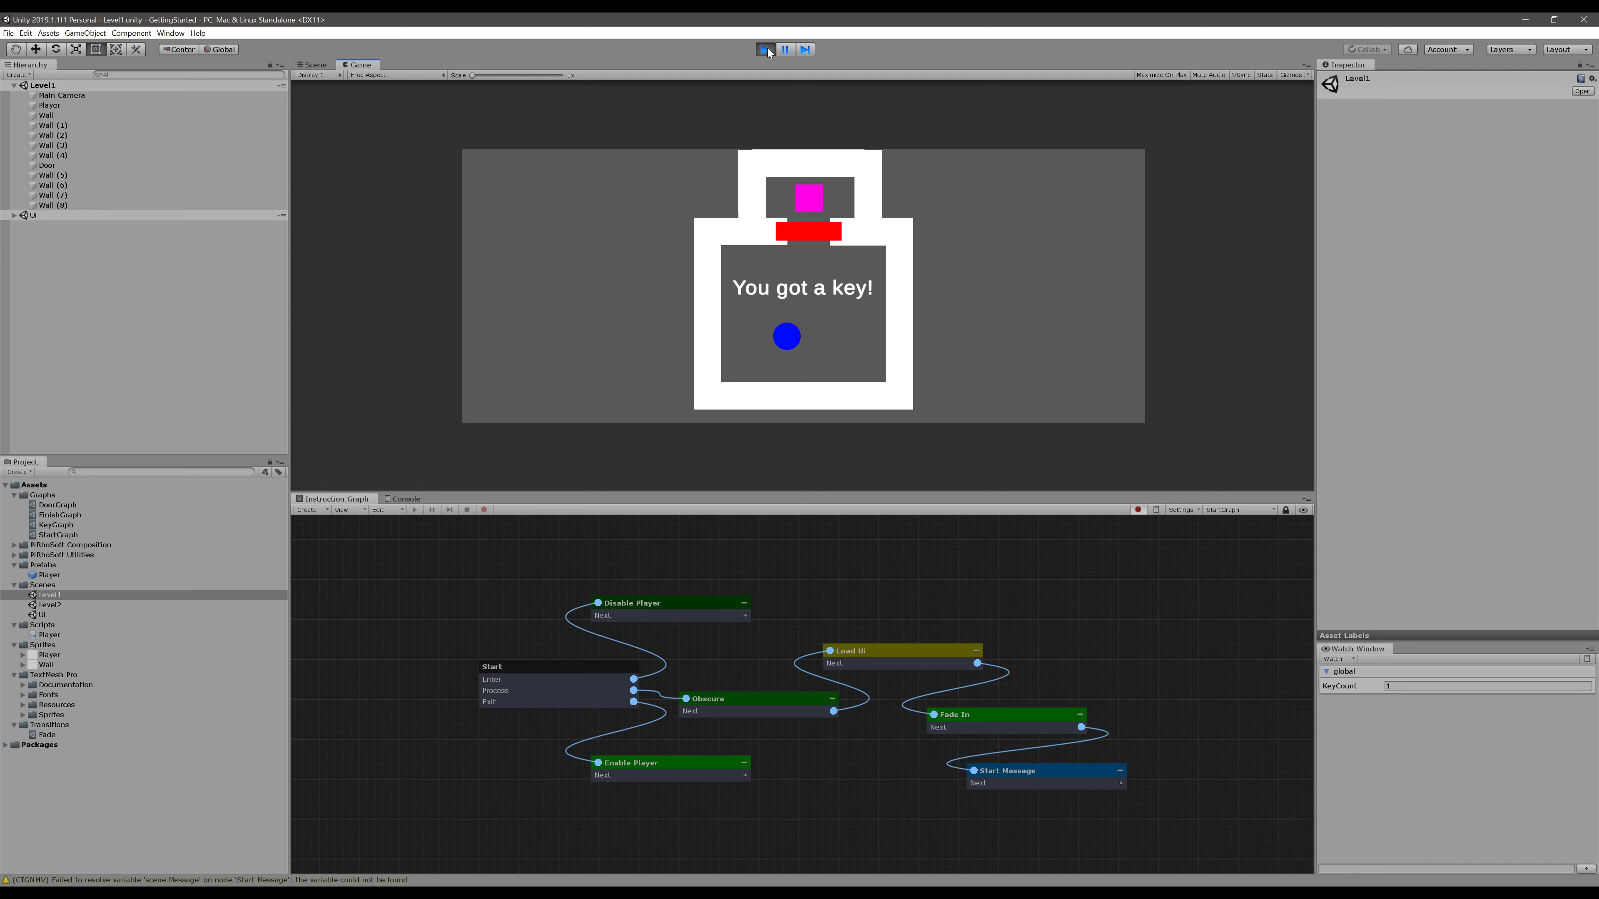
key(Up)
key(Down)
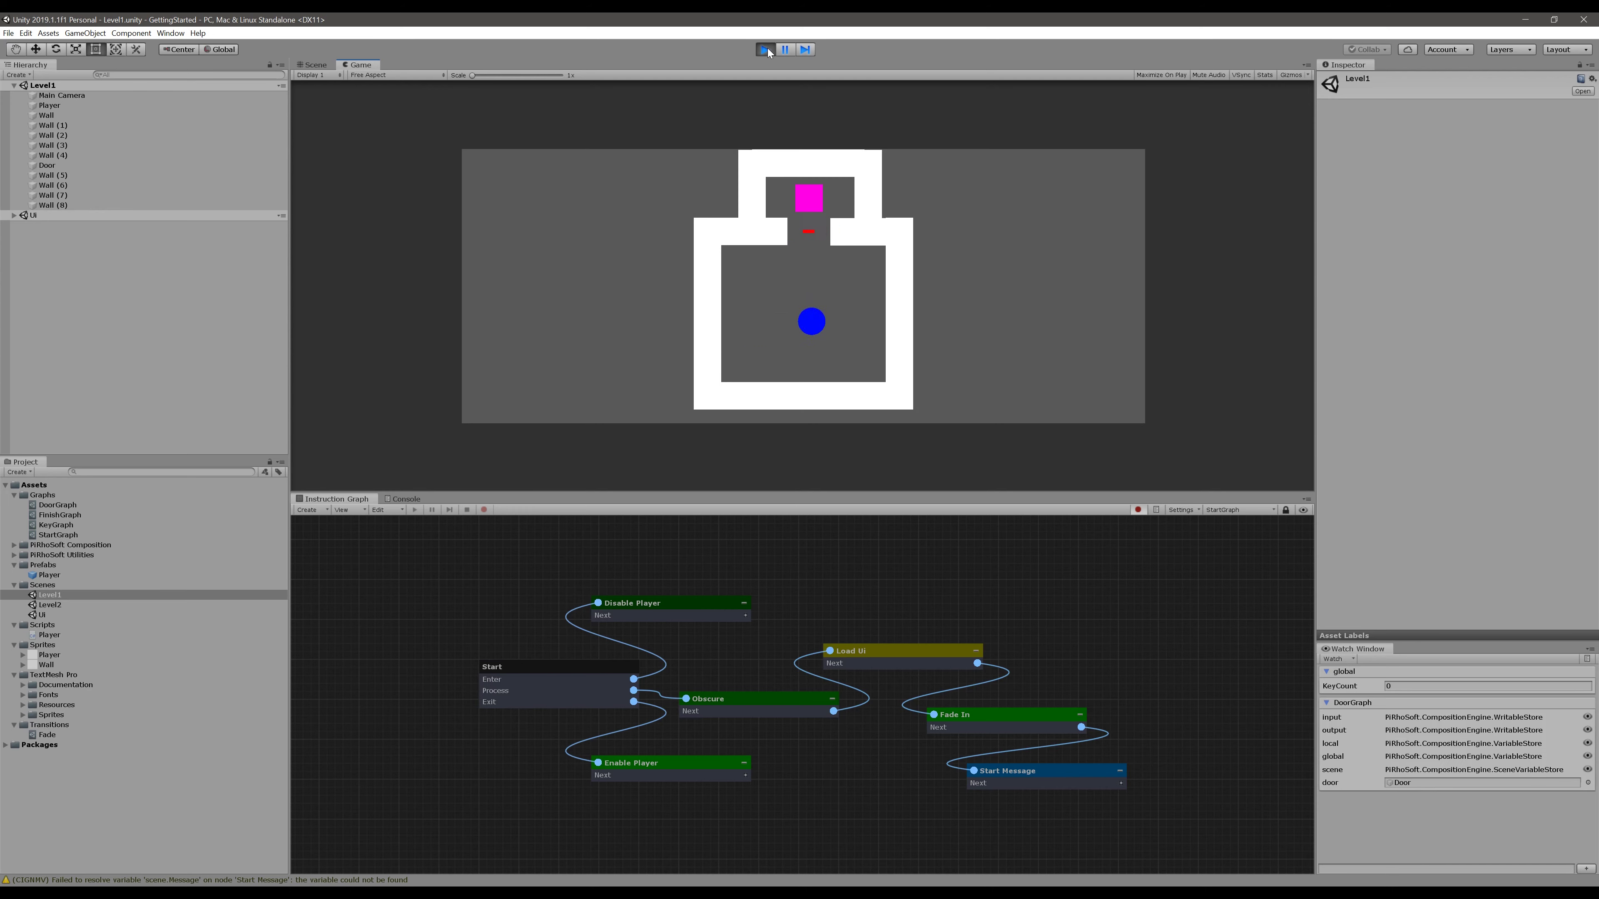
key(Up)
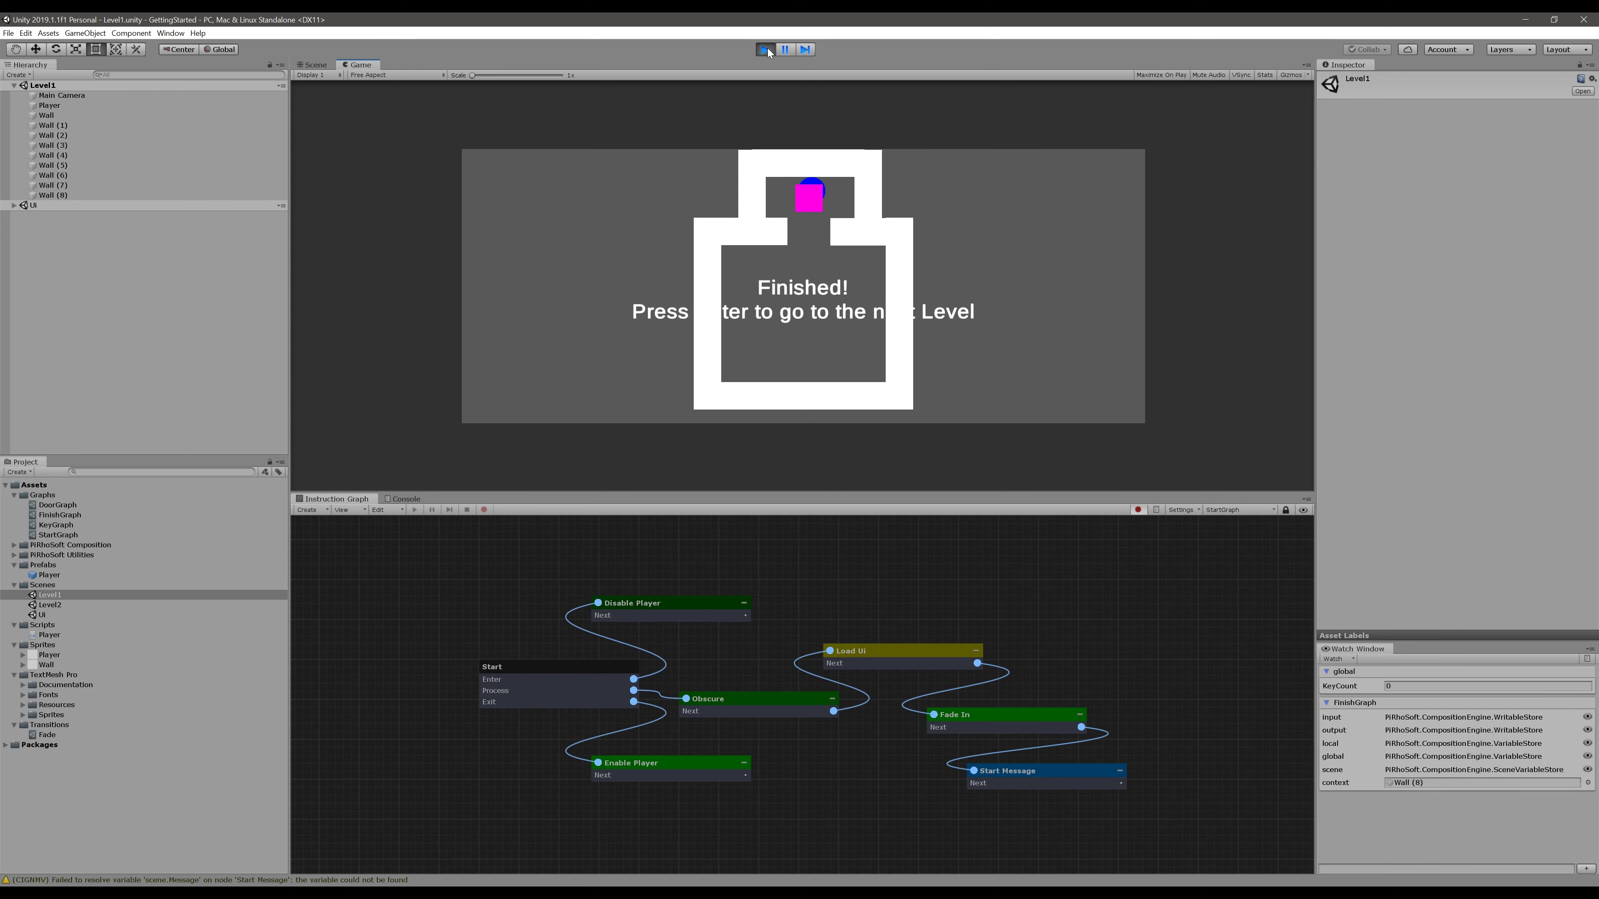
key(Return)
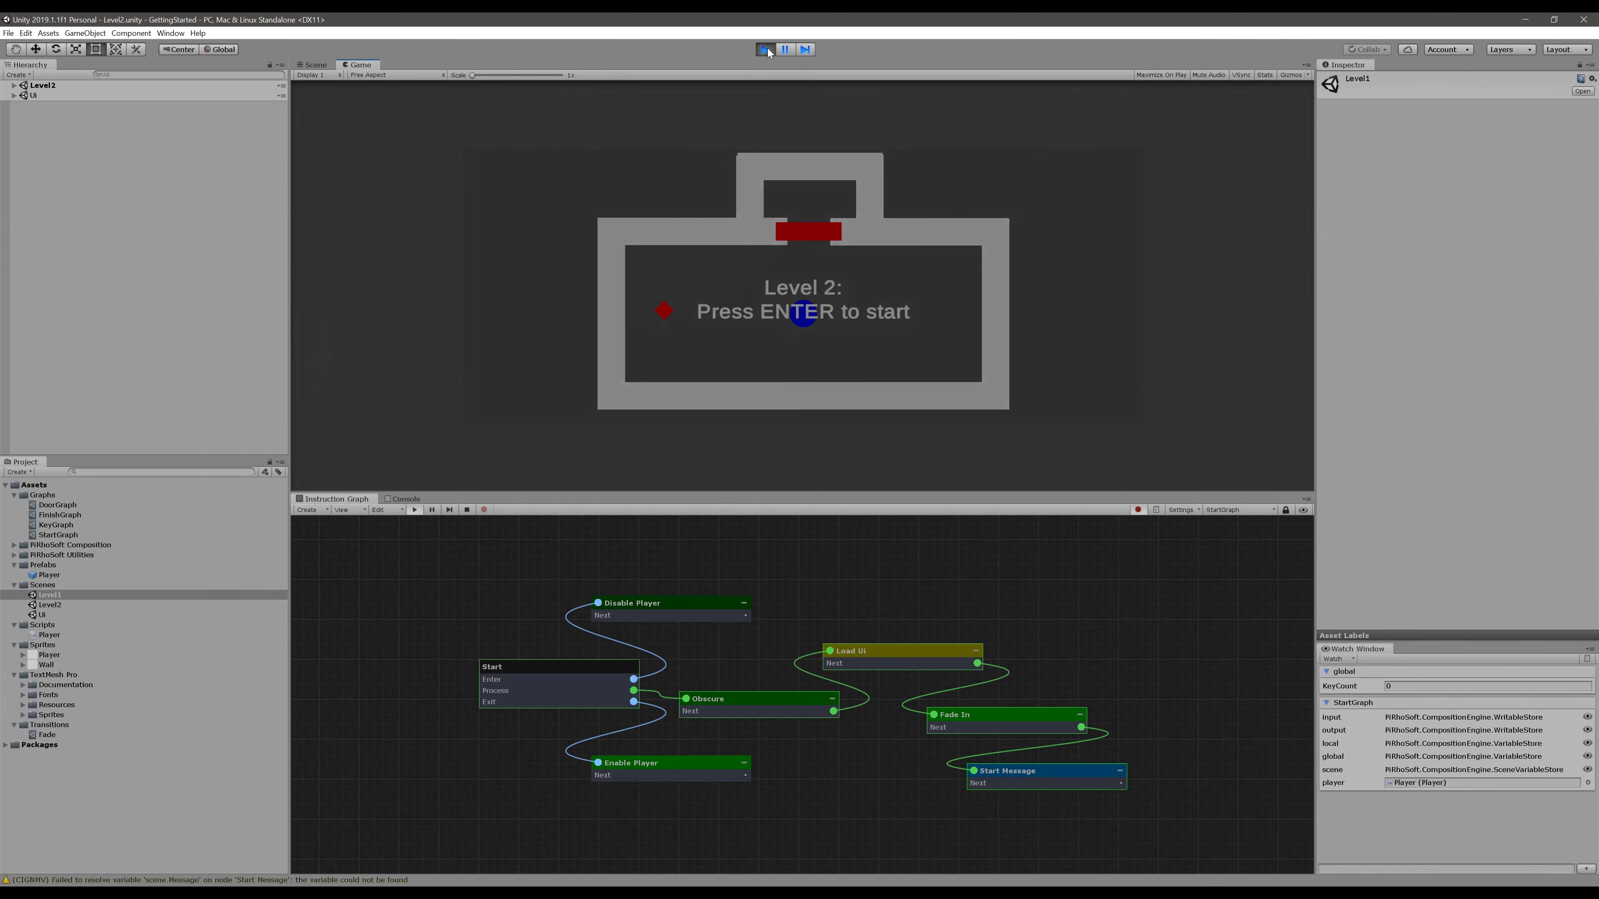
Start Level 2, move the player around the room to test it, and stop play mode
key(Down)
key(Right)
key(Up)
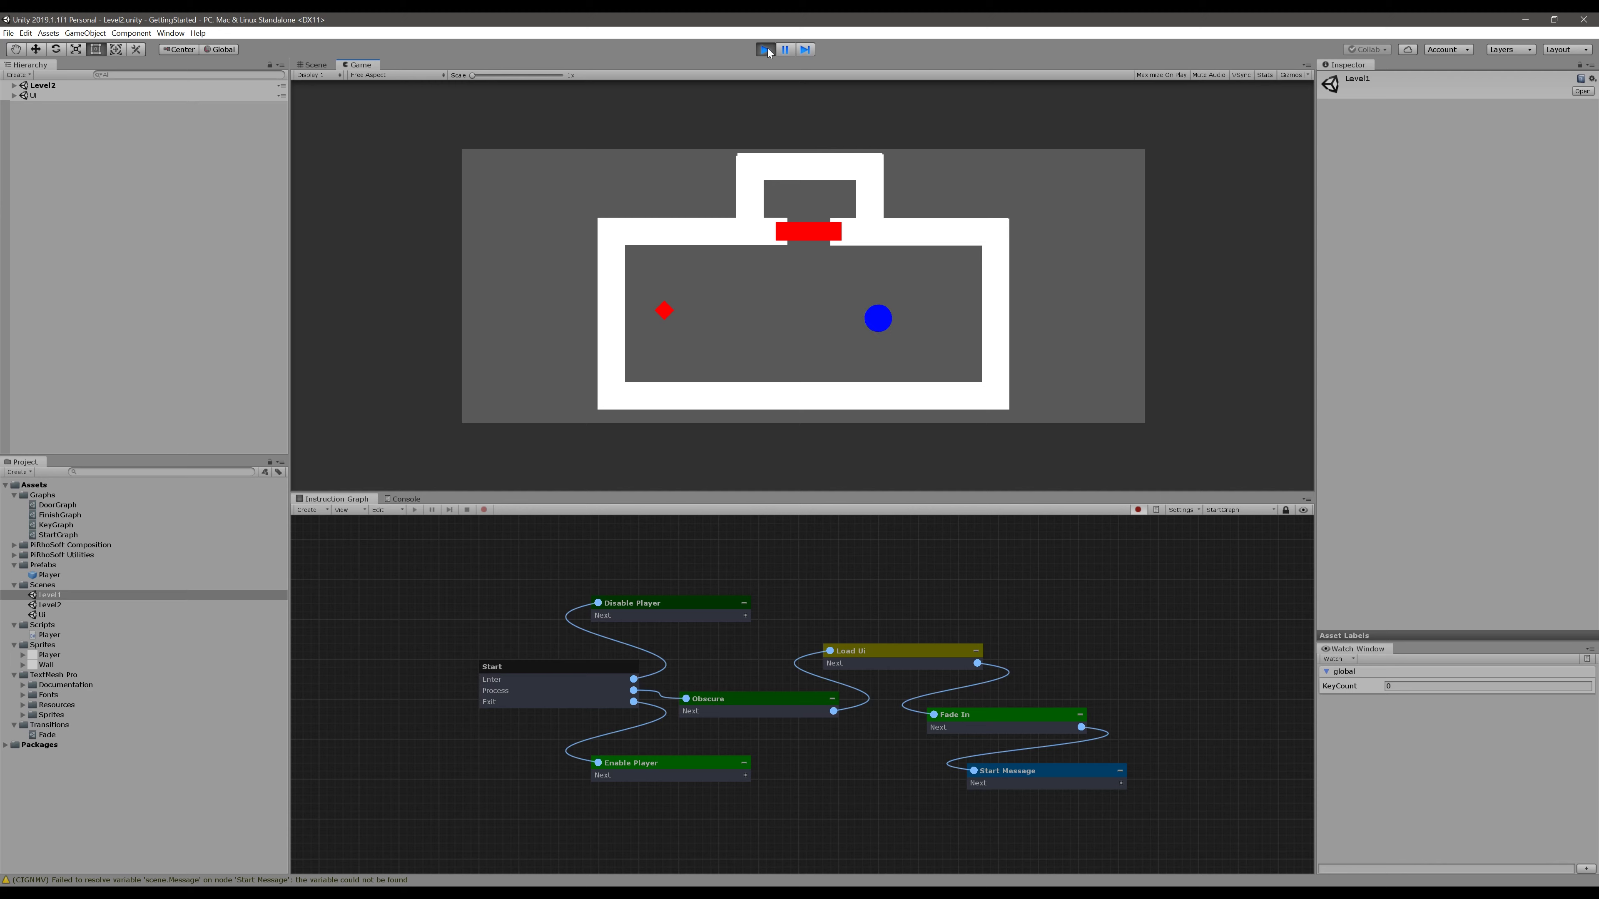
key(Left)
key(Down)
key(Right)
click(765, 50)
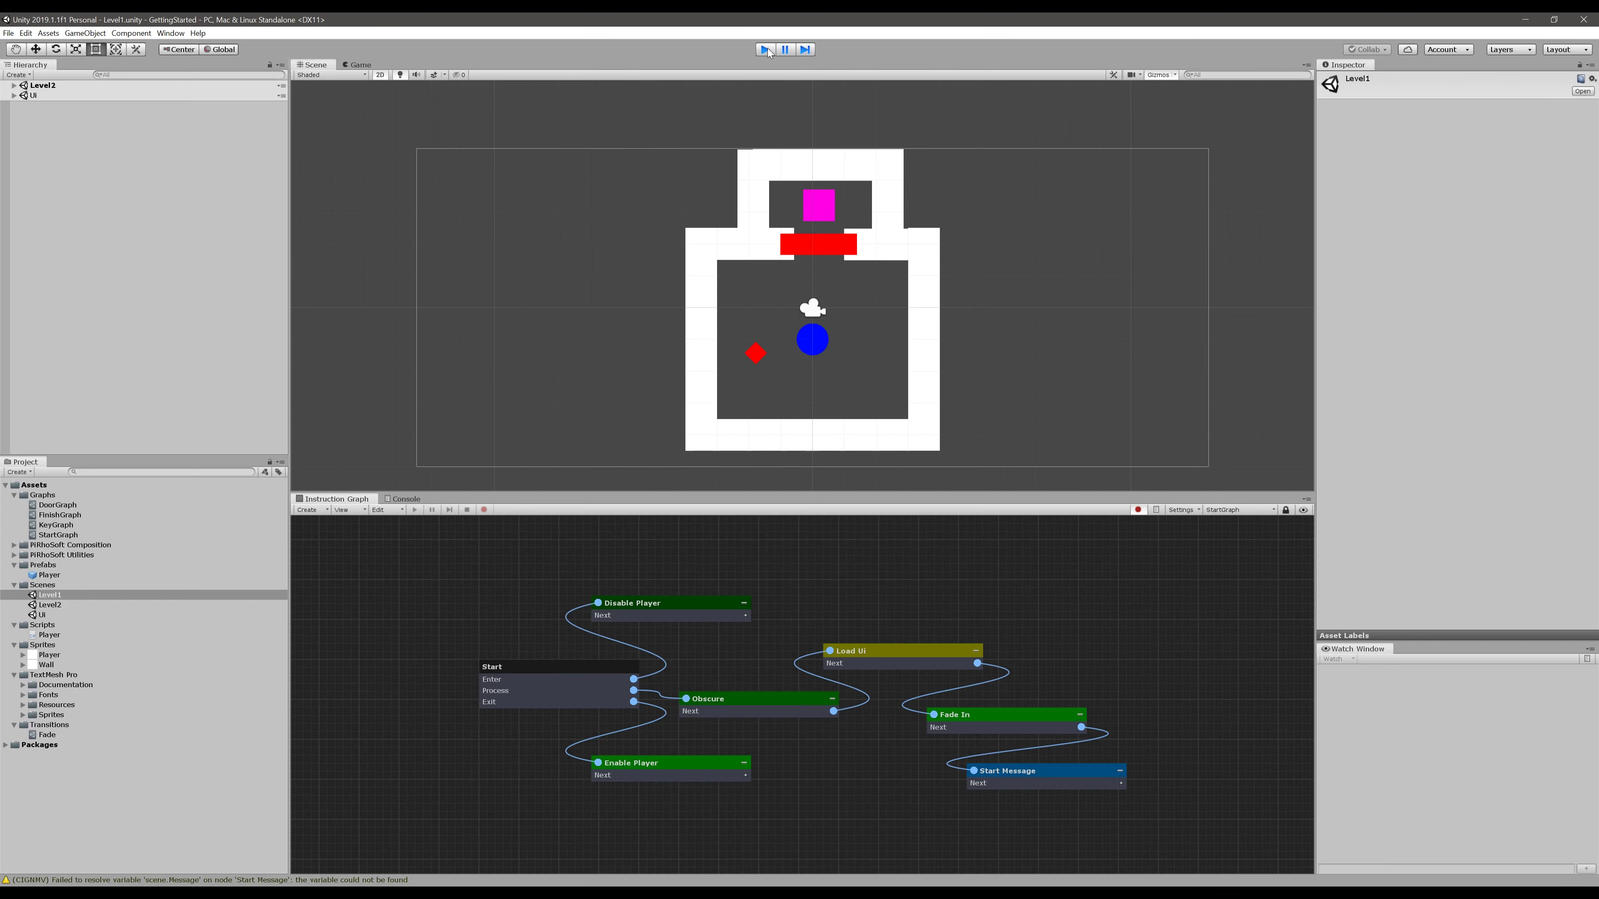
Open the Level2 scene for editing
double_click(34, 605)
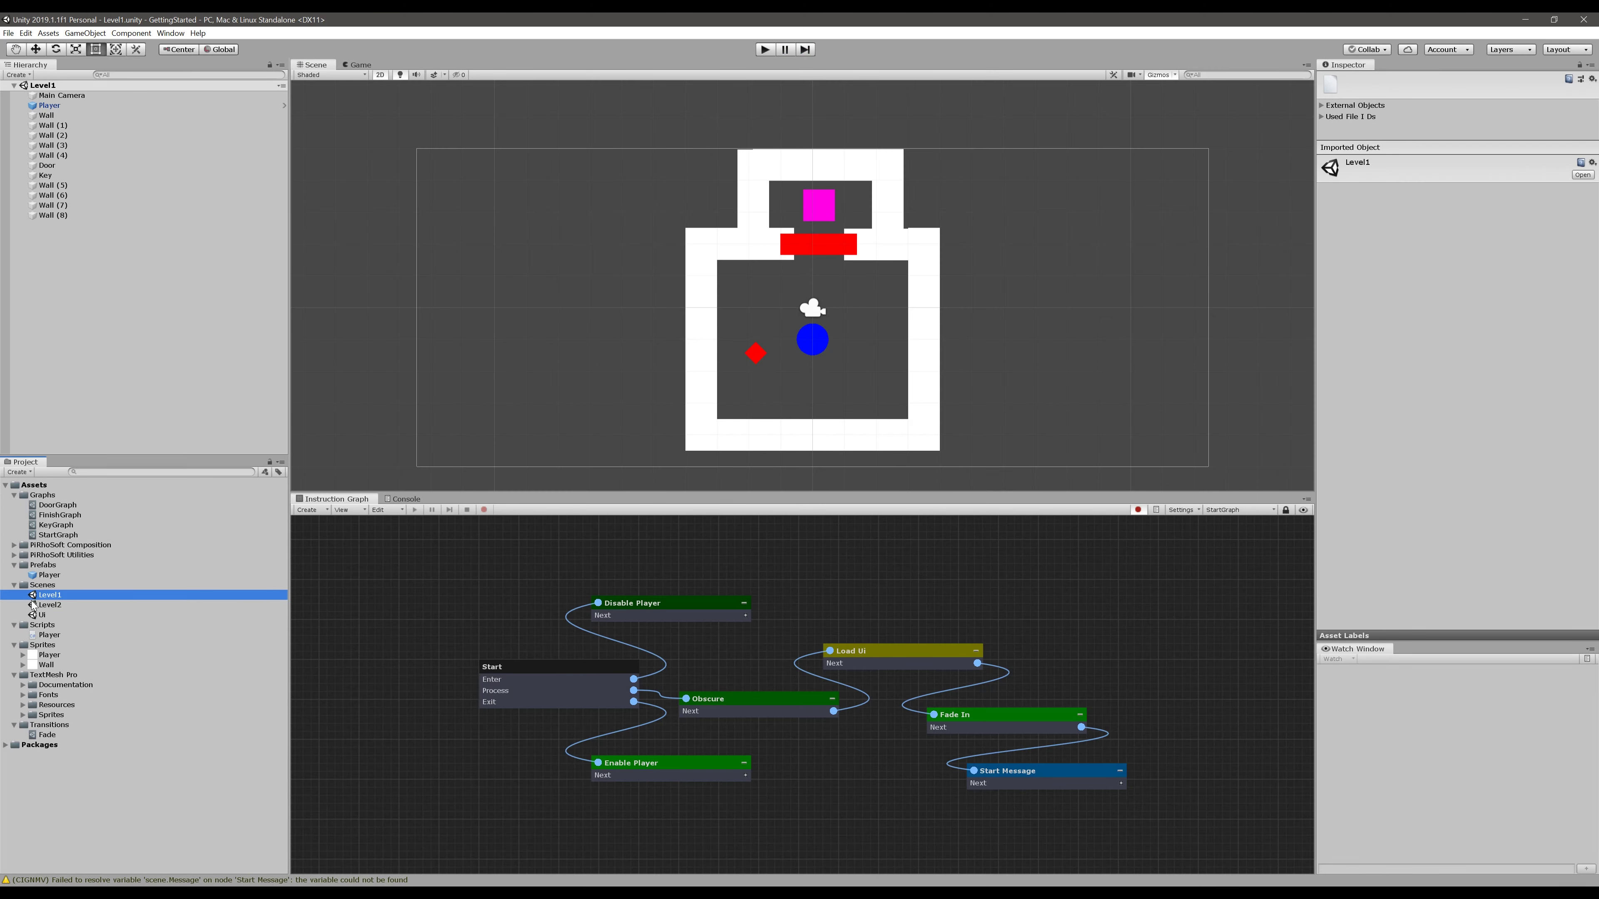